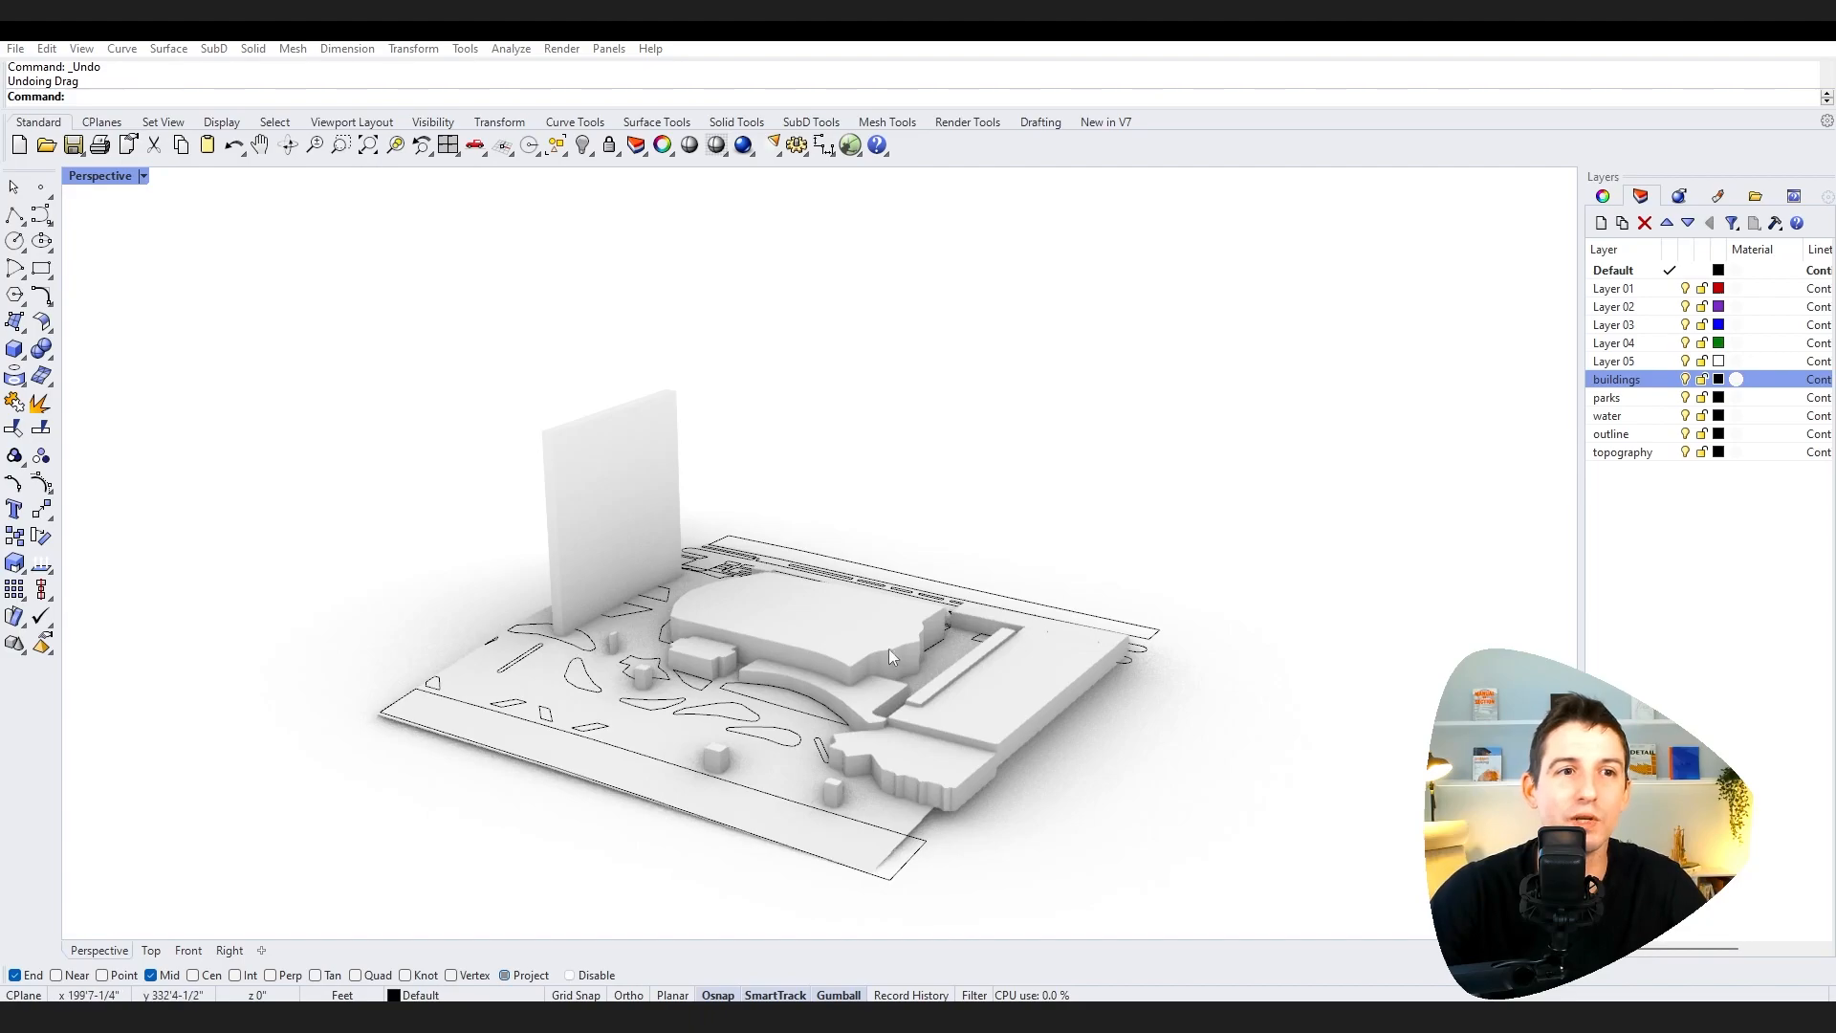
Step: Select all existing geometry in the Perspective viewport and delete it
{"action": "right_click_drag", "start_coordinate": [894, 623], "coordinate": [1036, 549]}
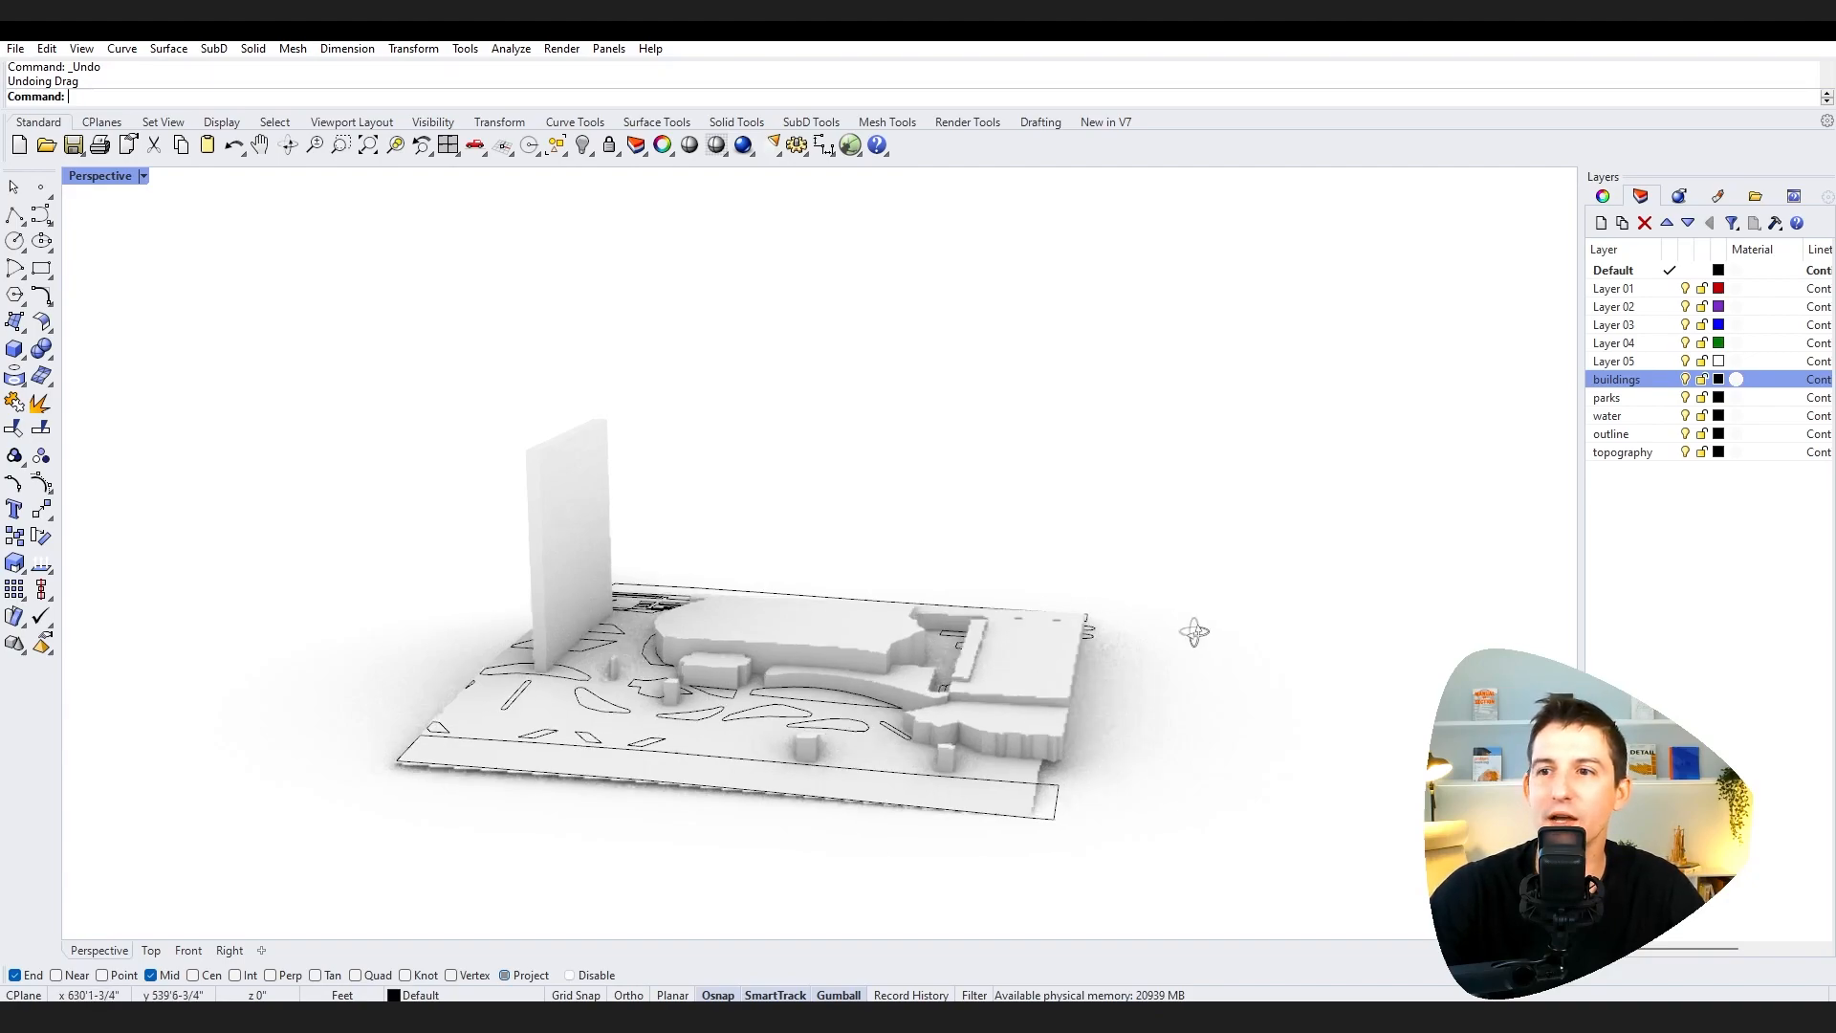
{"action": "right_click_drag", "start_coordinate": [1196, 631], "coordinate": [1103, 614]}
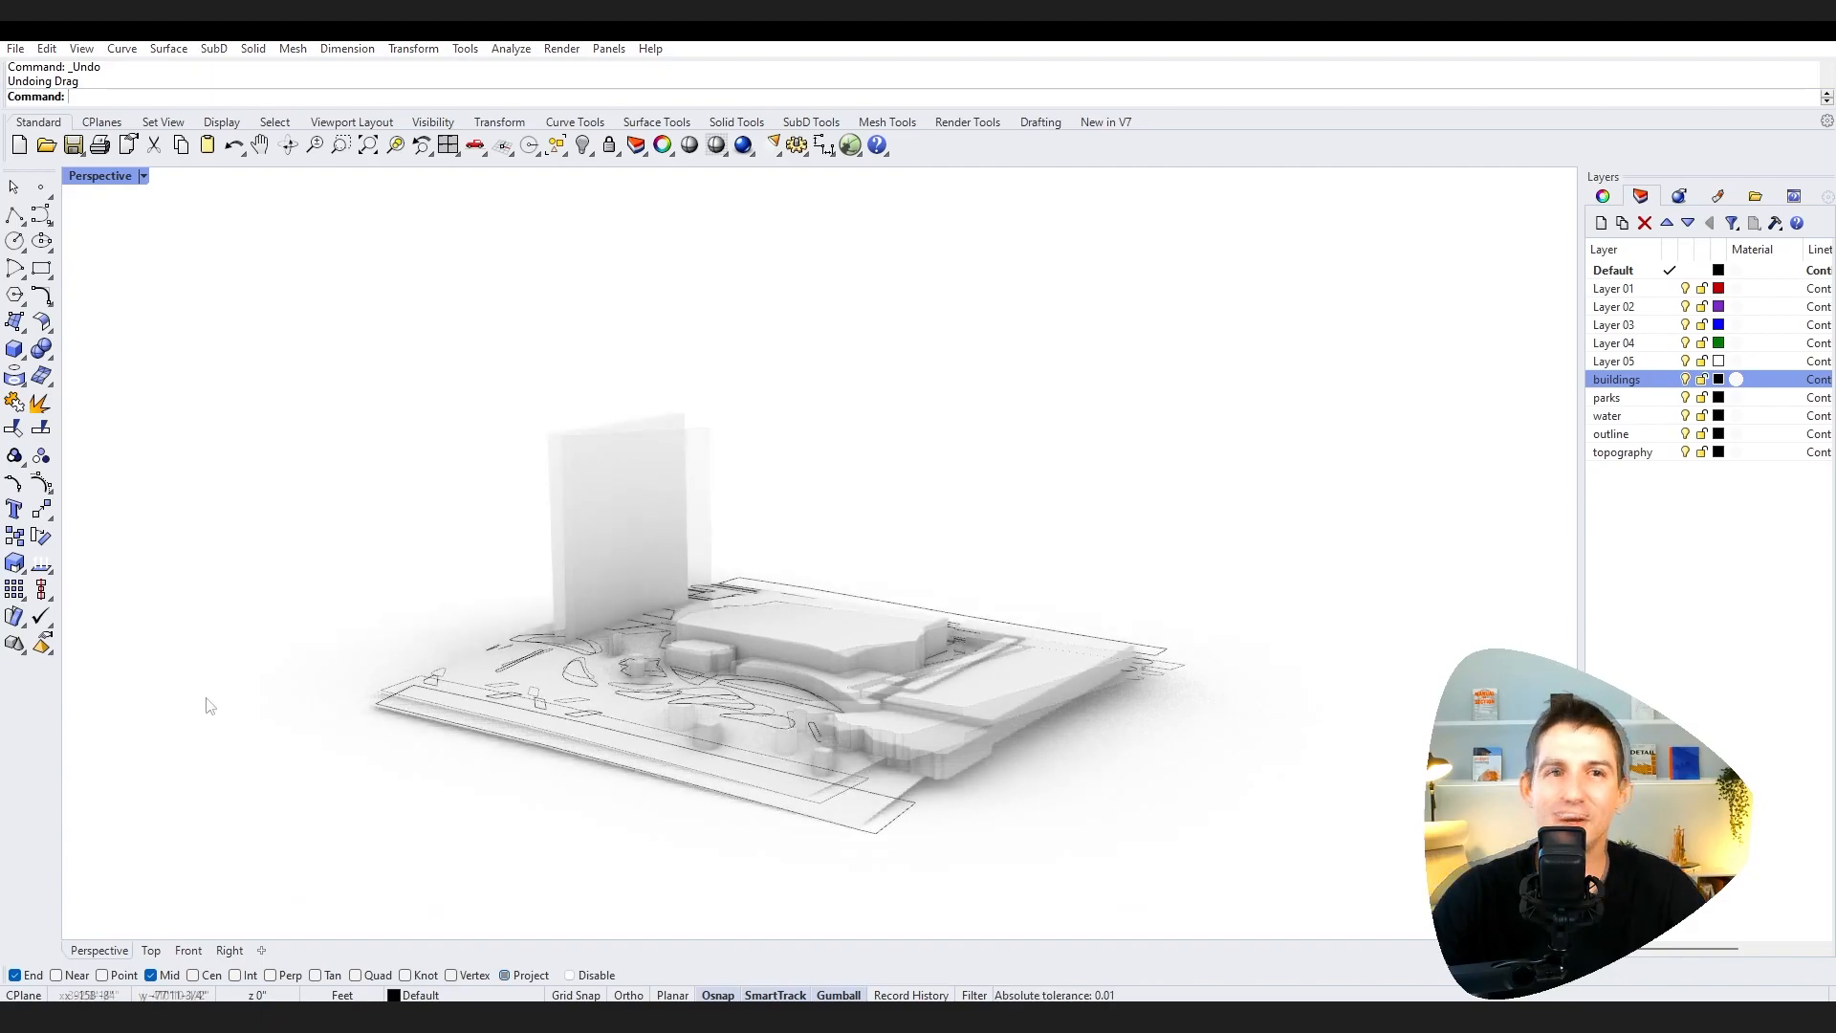
{"action": "right_click_drag", "start_coordinate": [271, 480], "coordinate": [221, 344]}
{"action": "left_click_drag", "start_coordinate": [198, 327], "coordinate": [1377, 909]}
{"action": "key", "text": "Delete"}
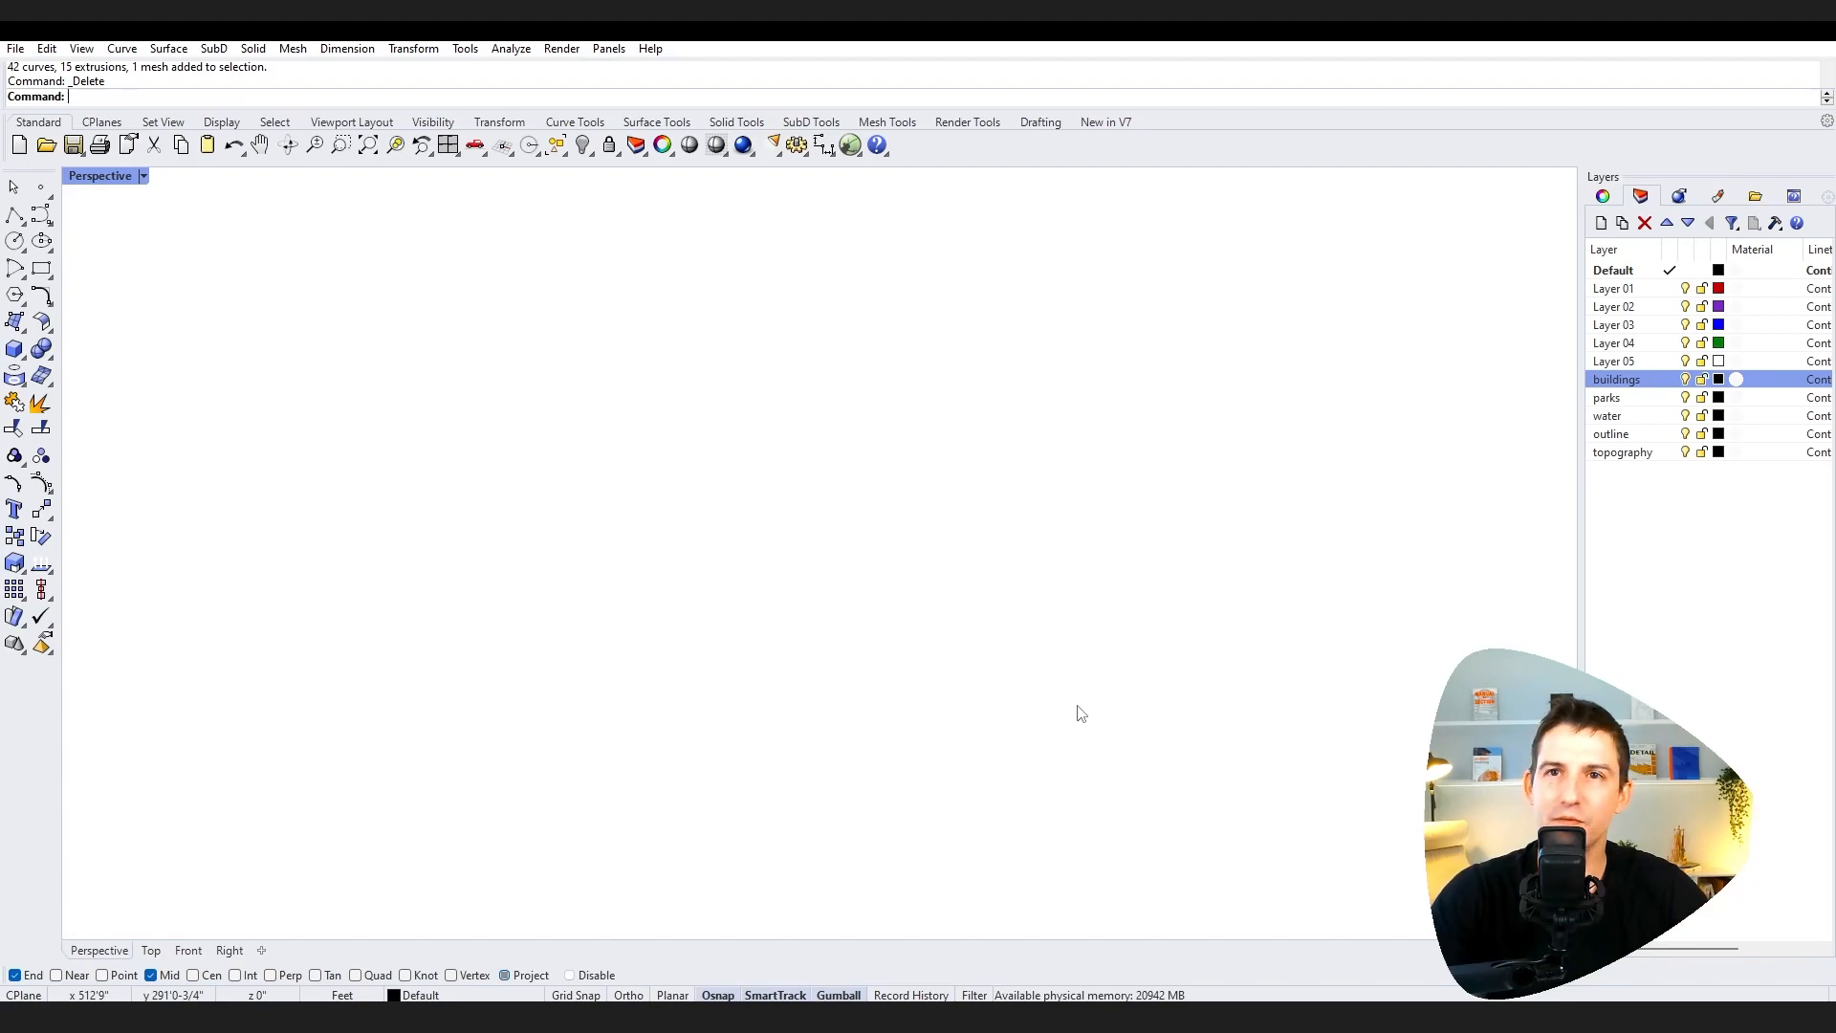
Step: Import the cadmapper-chicago-illinois-us (Navy Pier) Rhino model file
{"action": "left_click", "coordinate": [15, 49]}
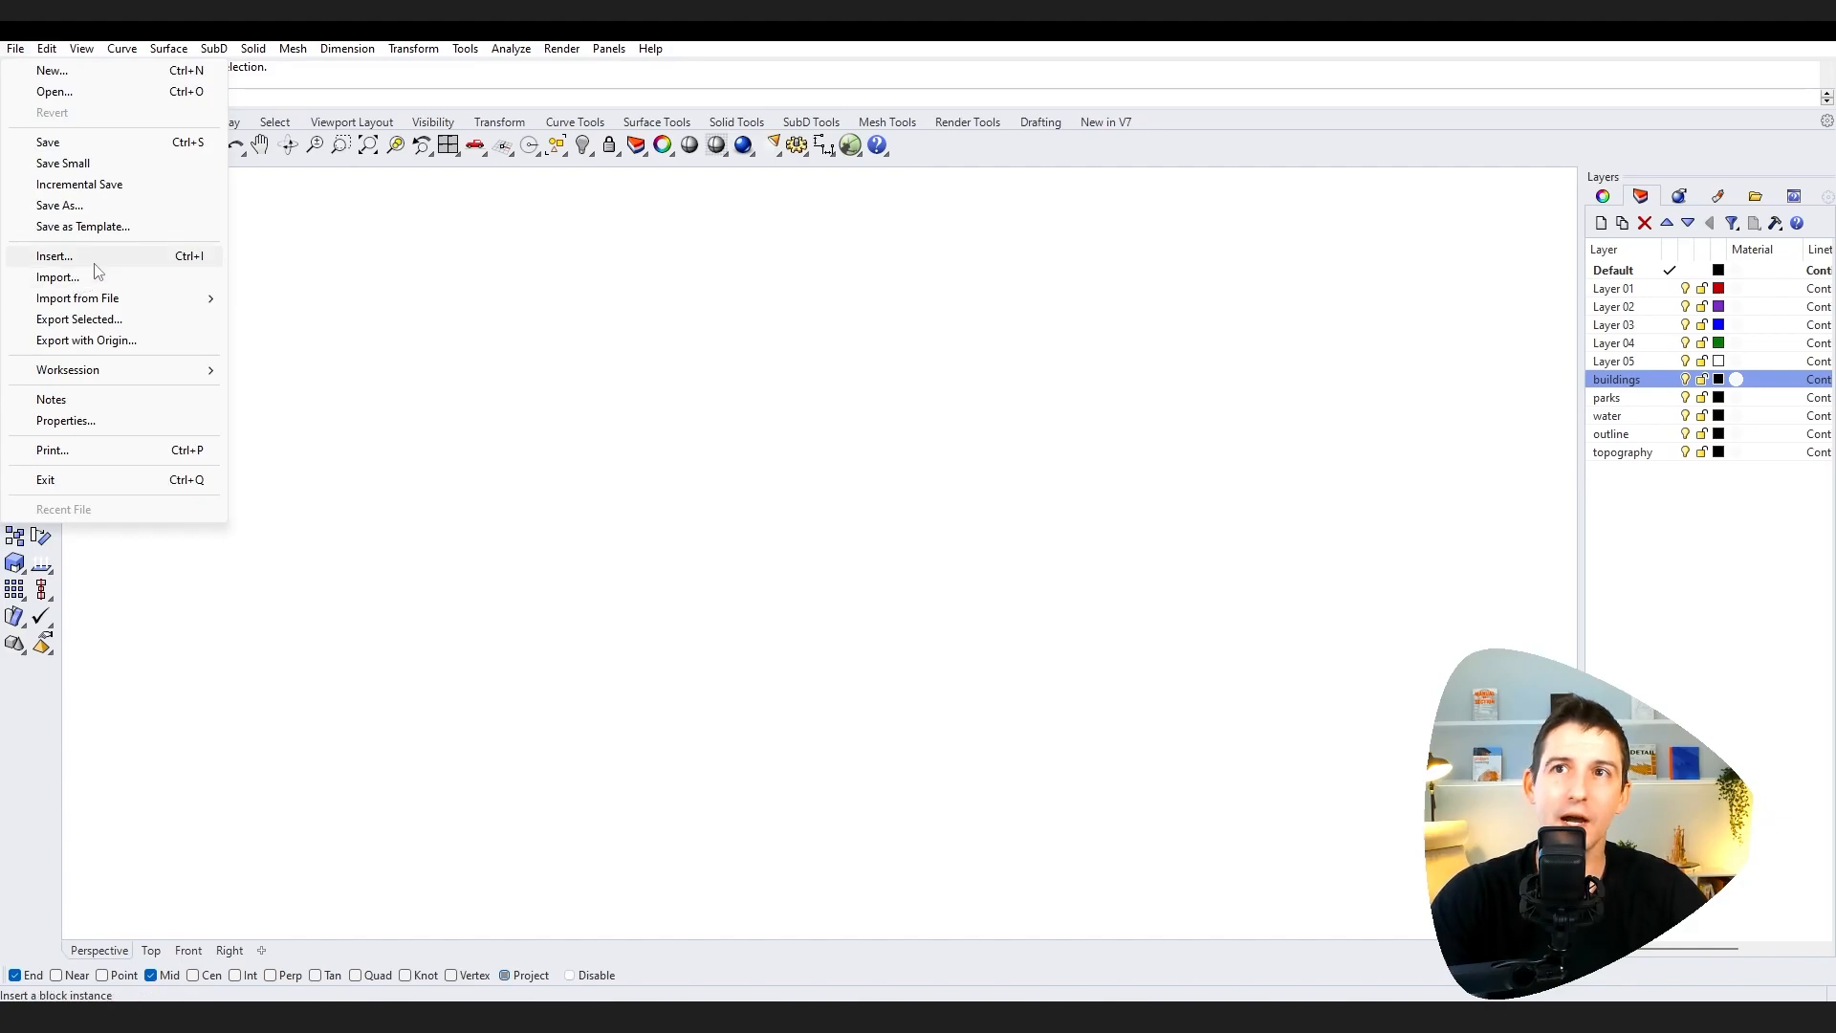
{"action": "left_click", "coordinate": [347, 49]}
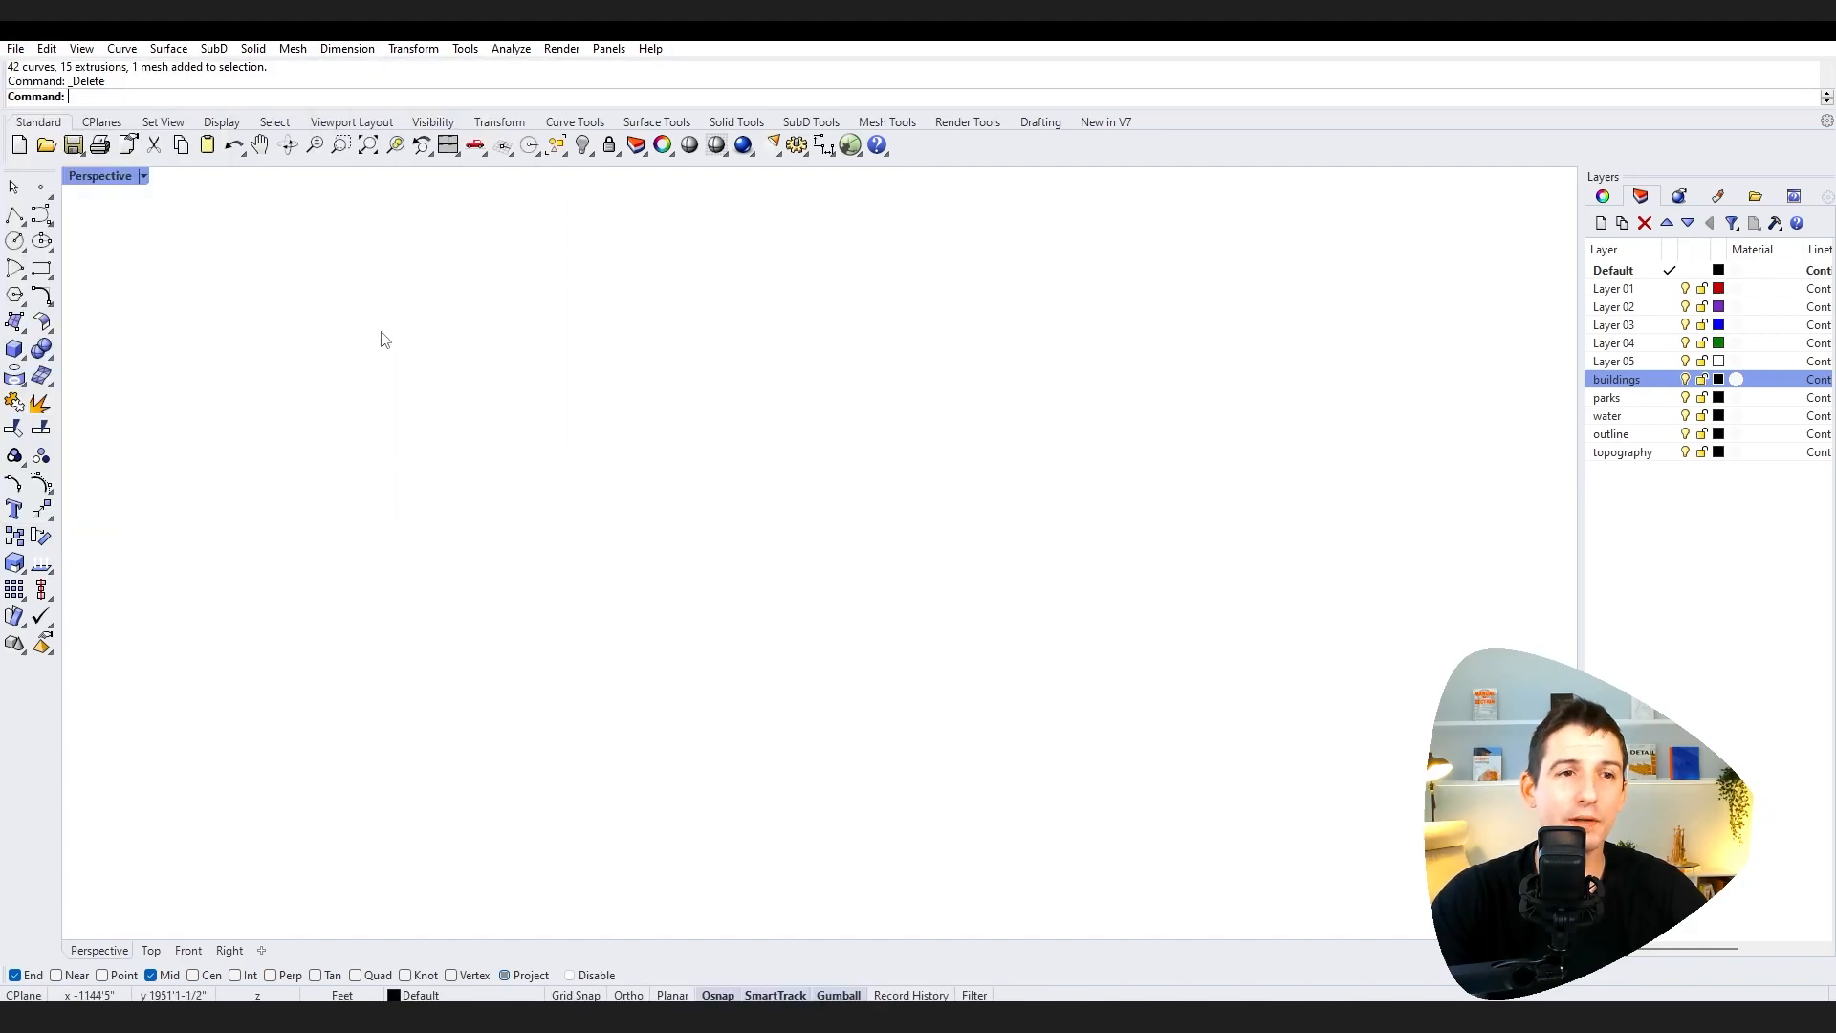
{"action": "left_click", "coordinate": [15, 50]}
{"action": "left_click", "coordinate": [93, 280]}
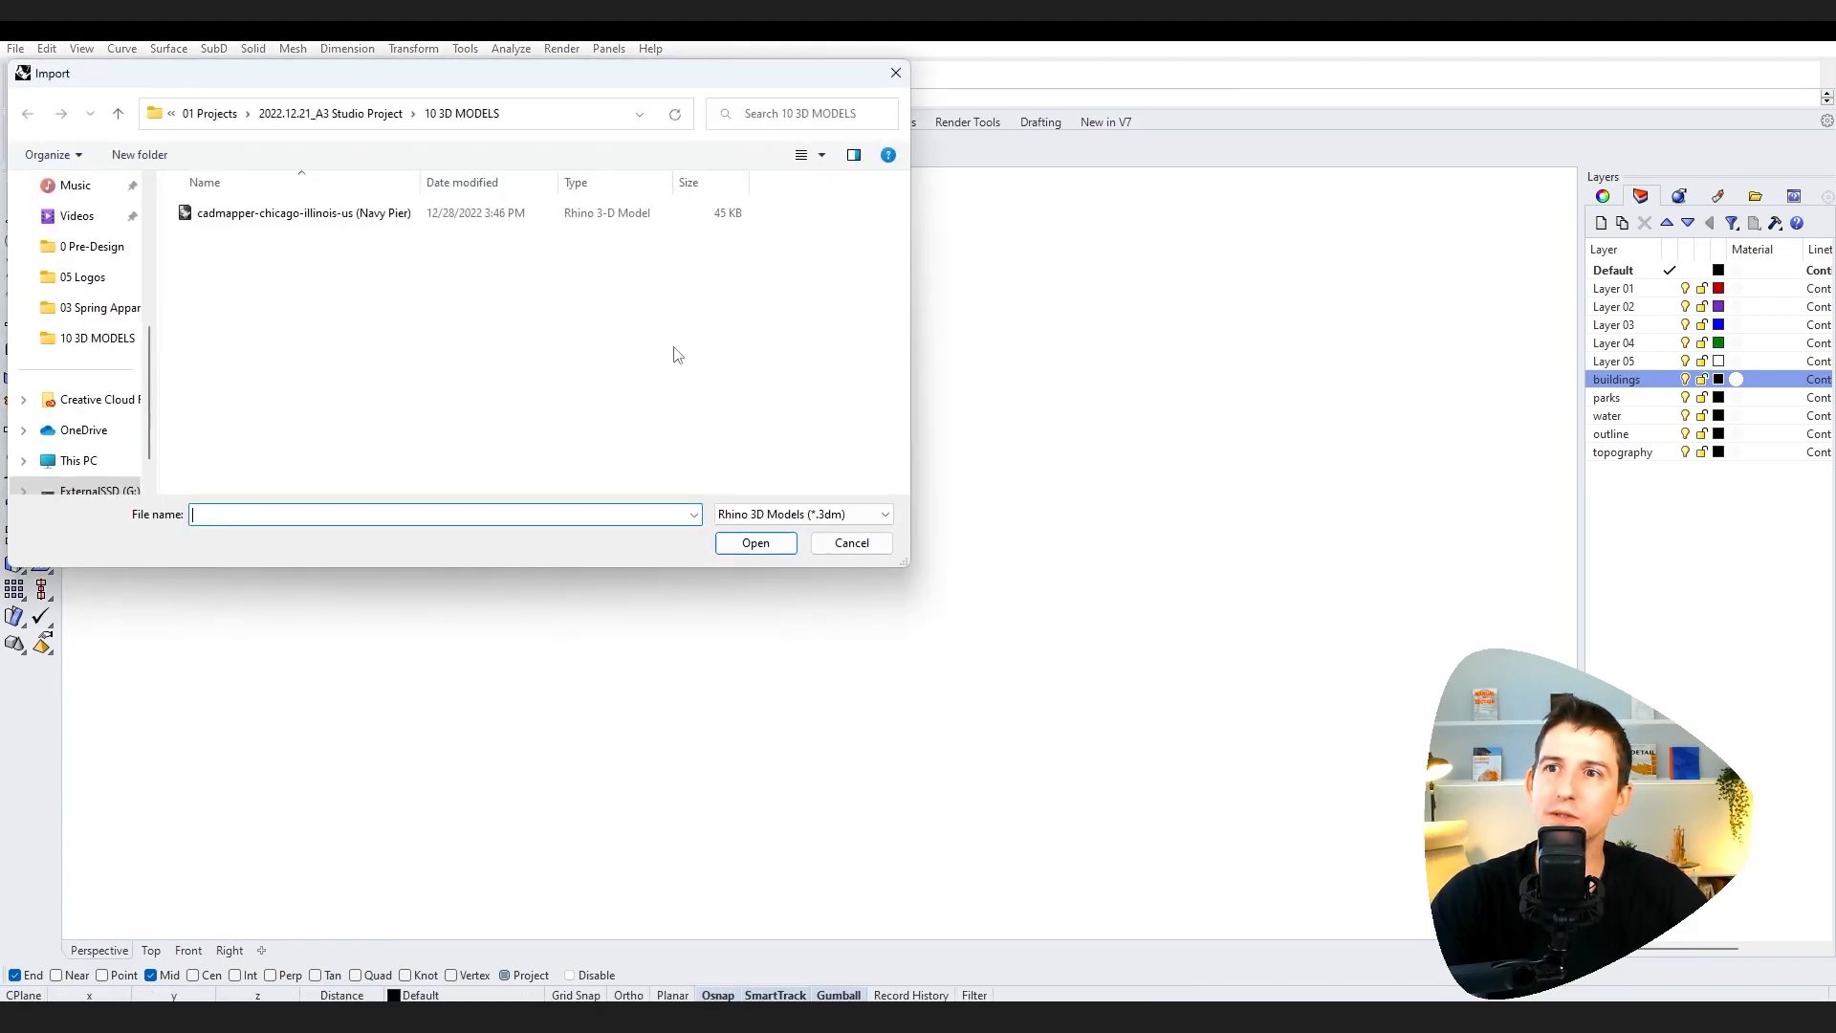
{"action": "left_click", "coordinate": [298, 219]}
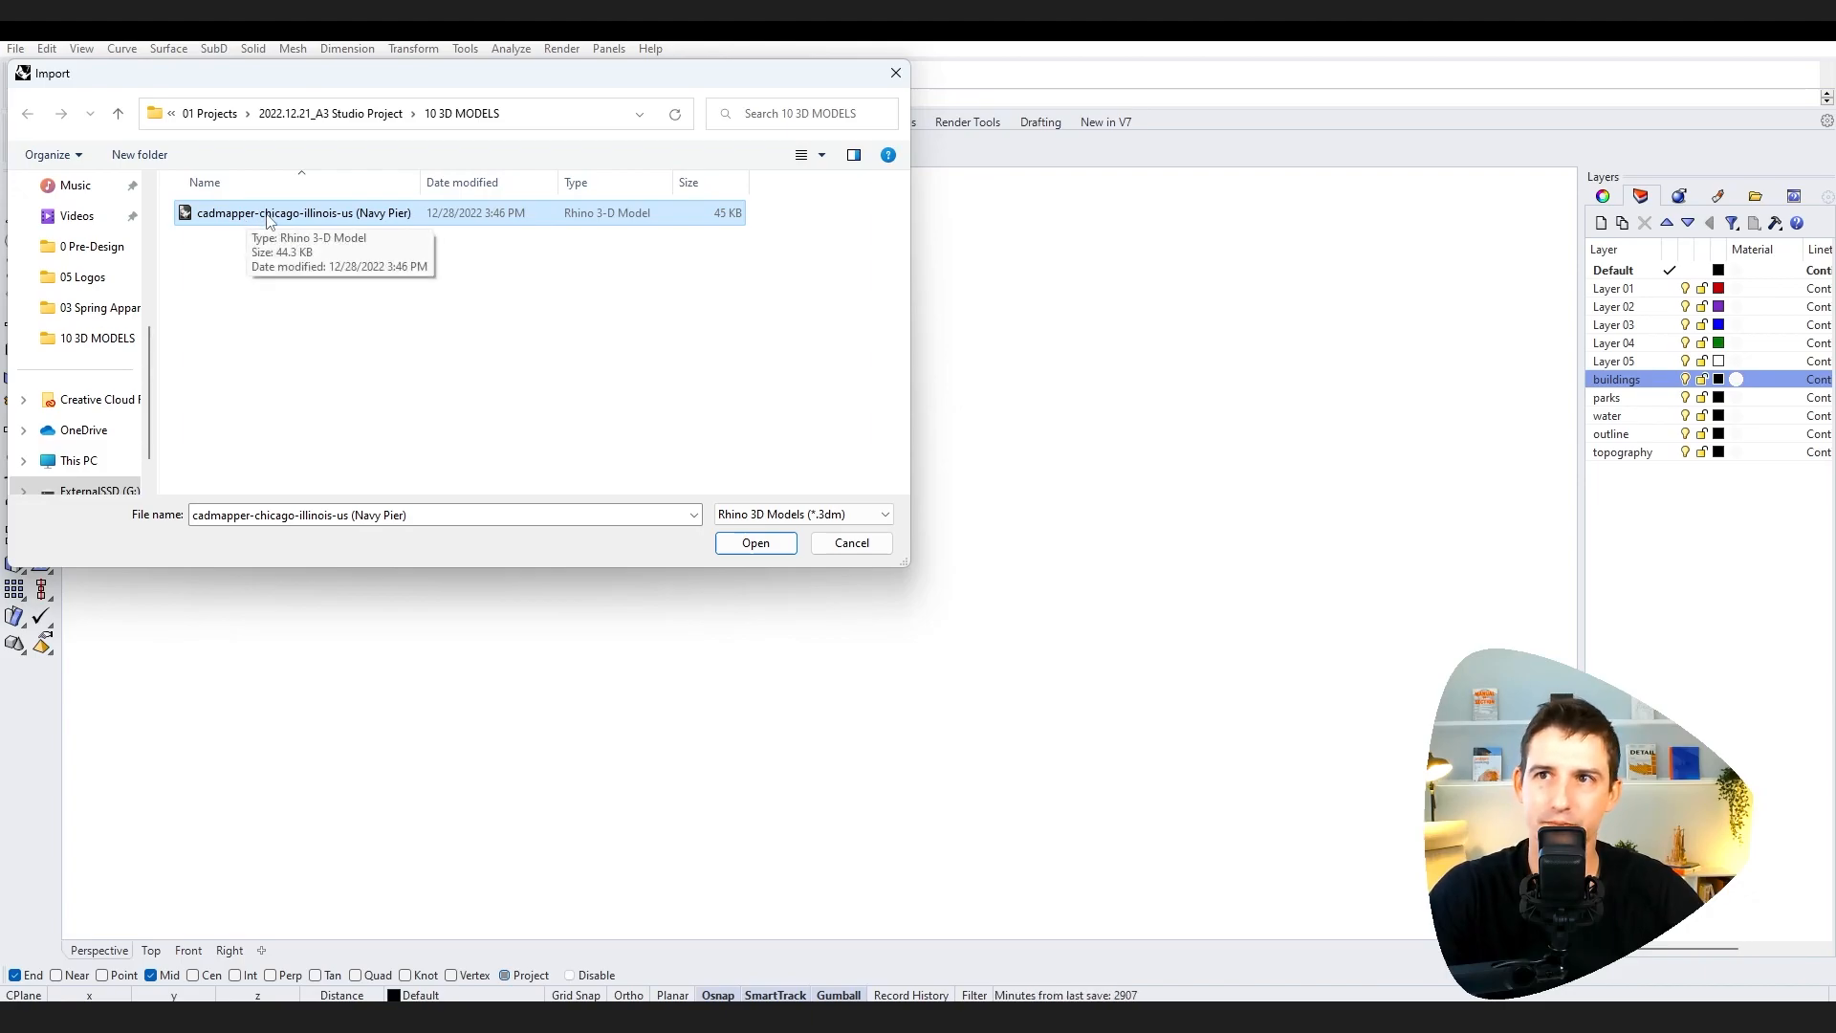
{"action": "left_click", "coordinate": [765, 544]}
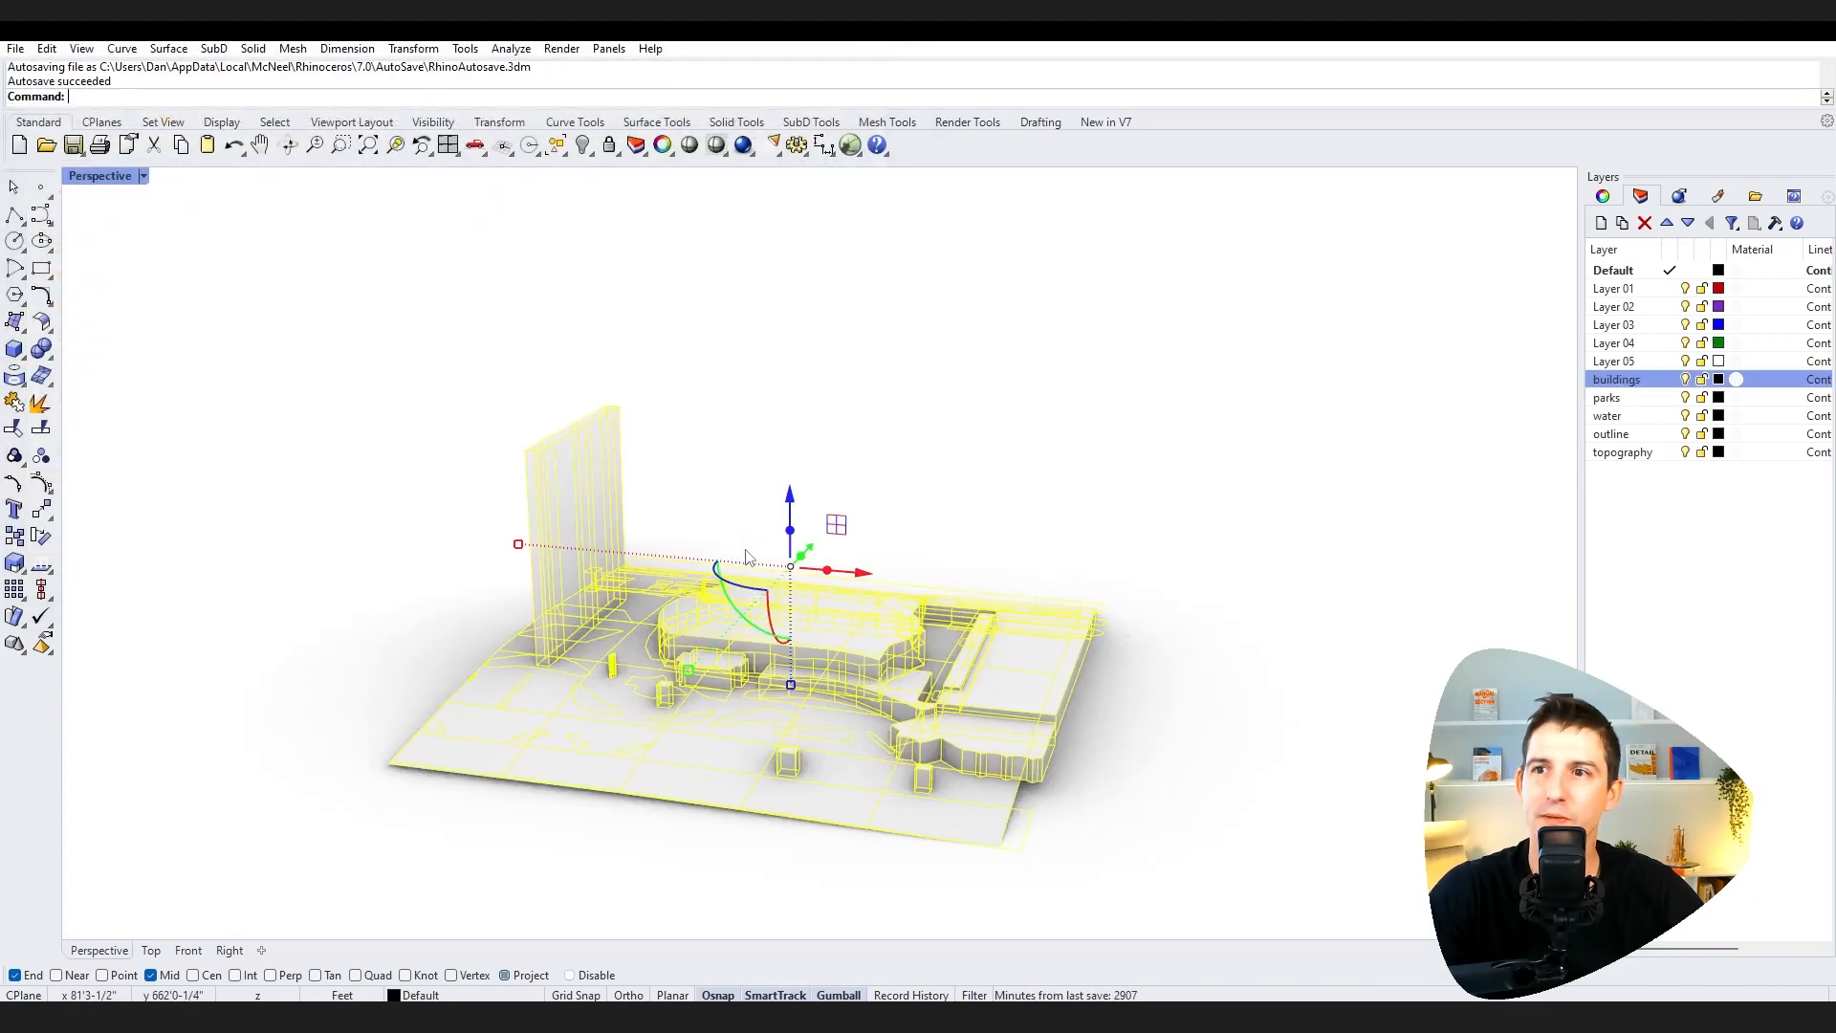
Step: Deselect the imported model, orbit around it, and switch to the four-viewport layout
{"action": "left_click", "coordinate": [290, 495]}
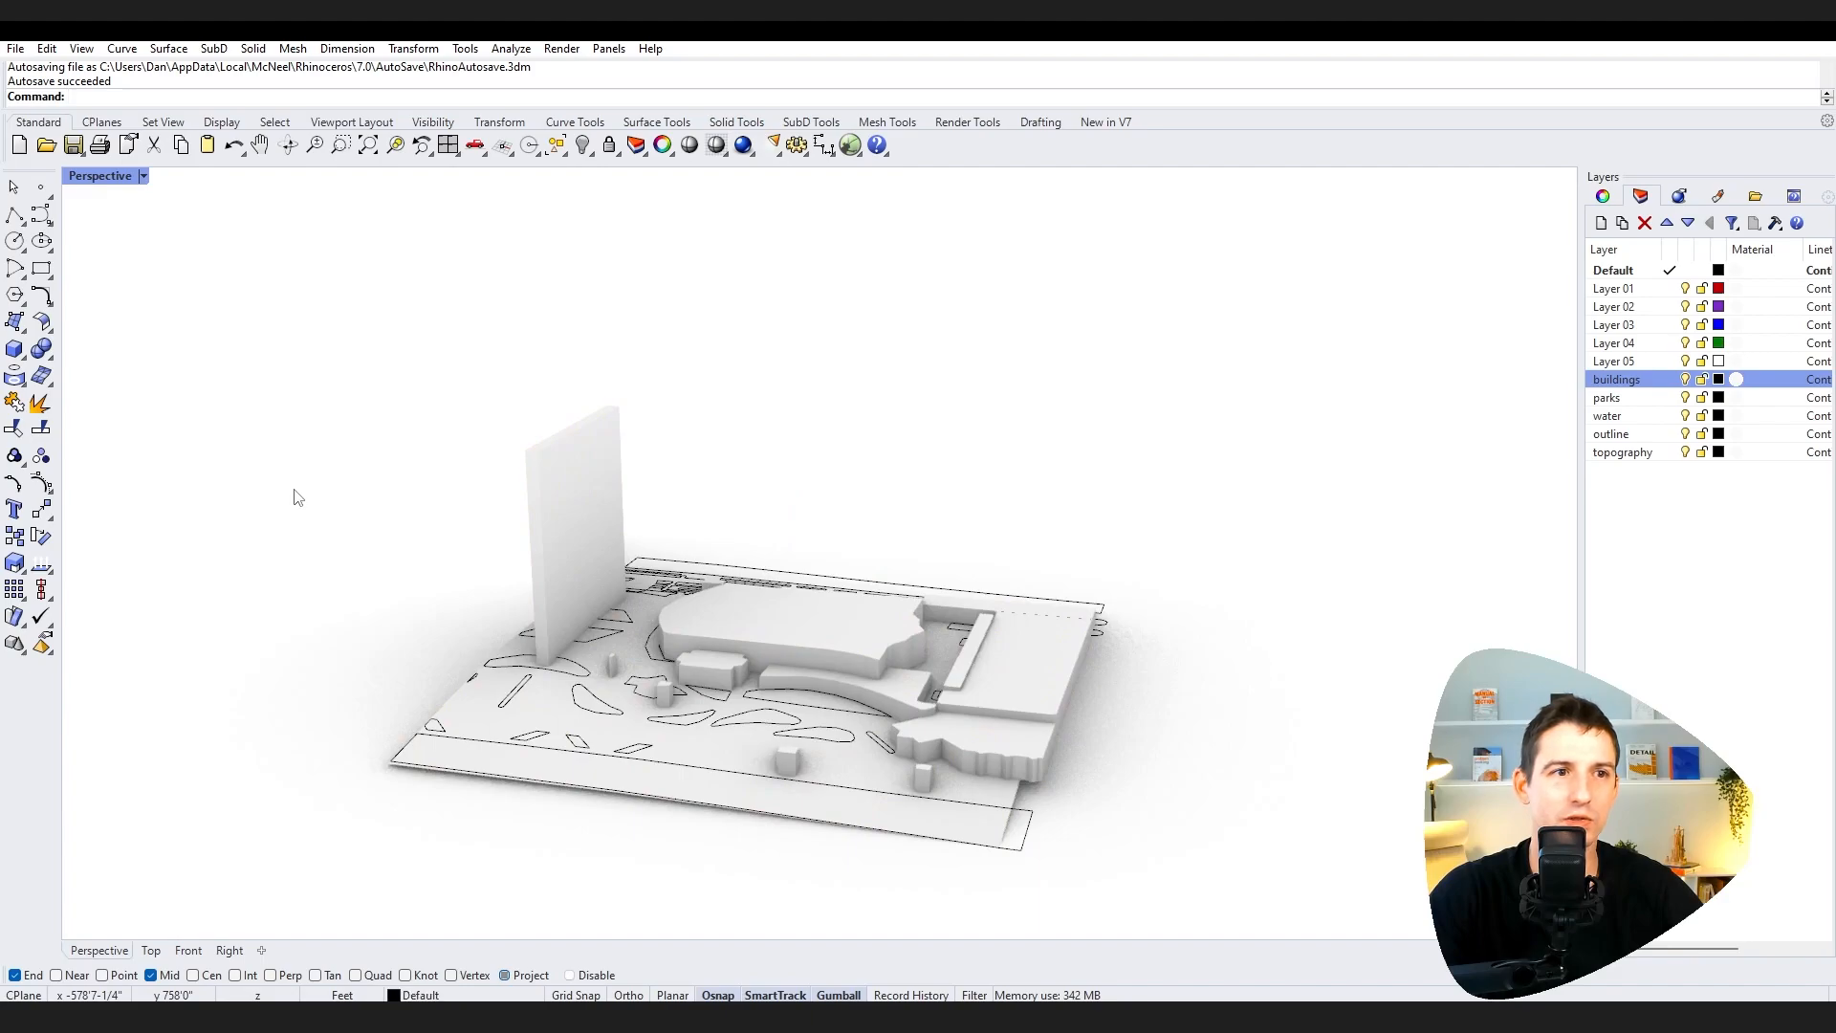
{"action": "right_click_drag", "start_coordinate": [308, 528], "coordinate": [429, 504]}
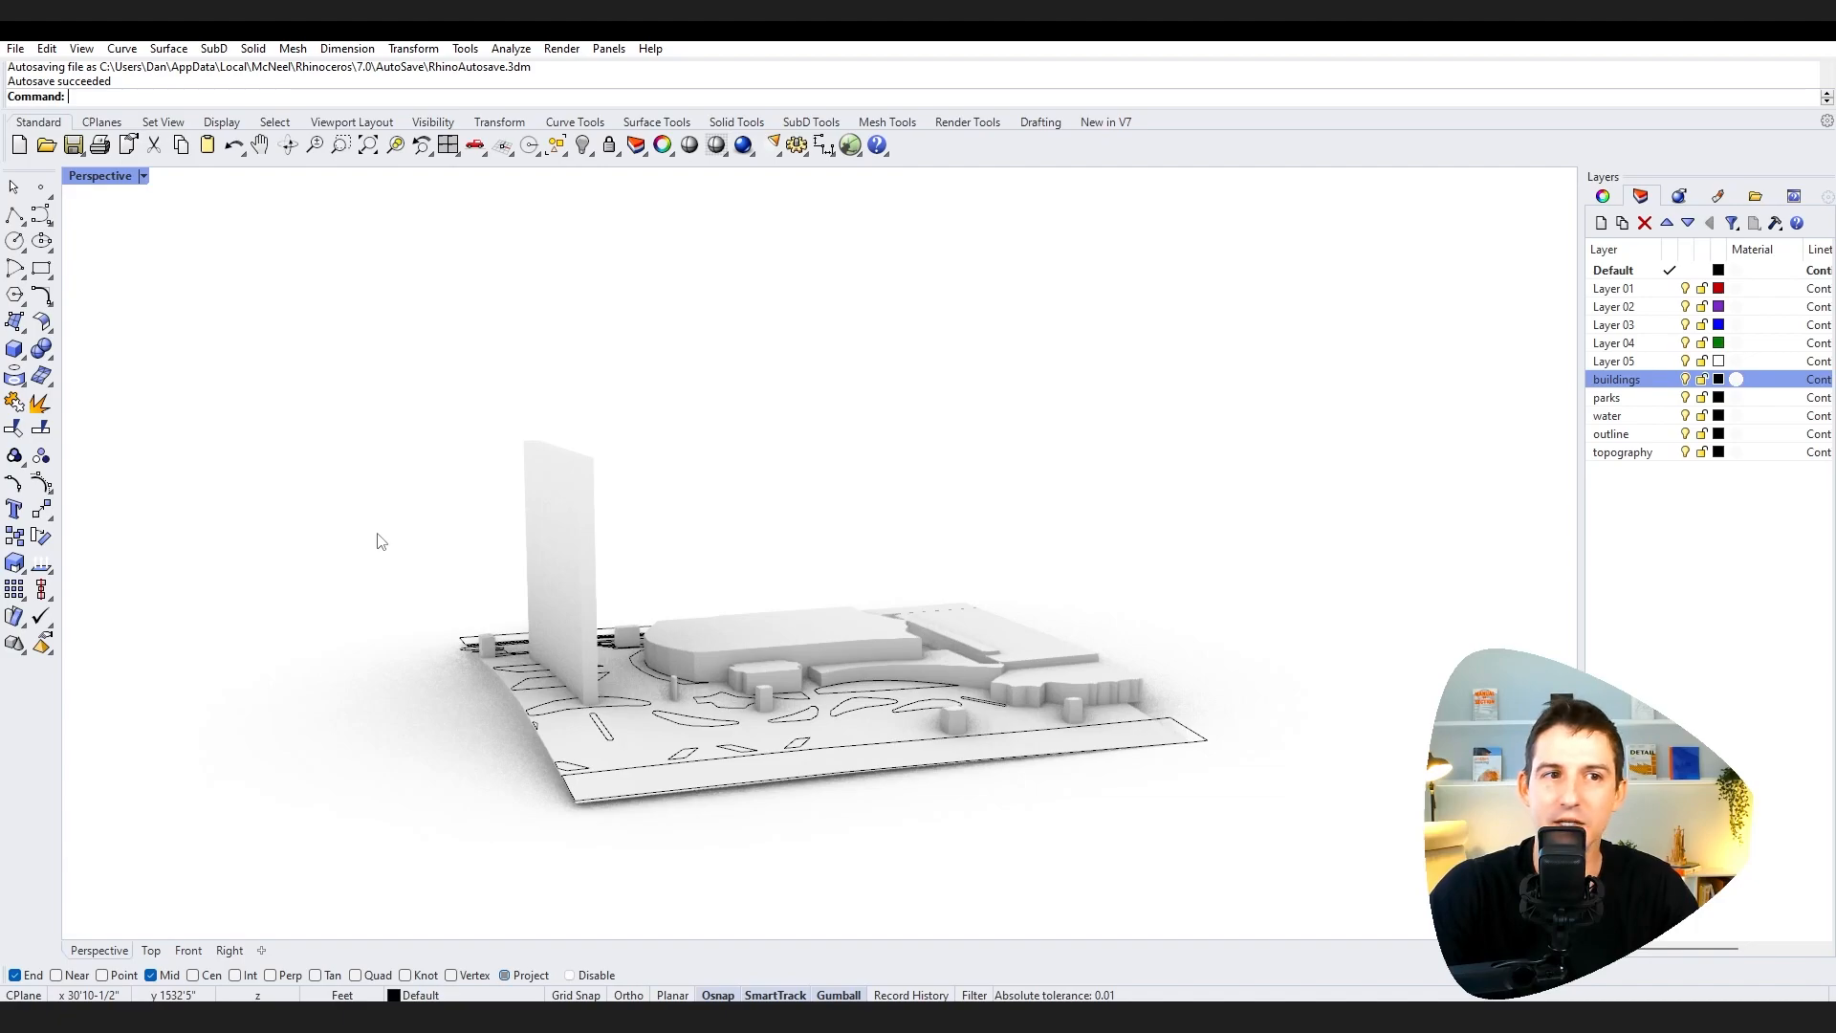
{"action": "right_click_drag", "start_coordinate": [1131, 573], "coordinate": [855, 552]}
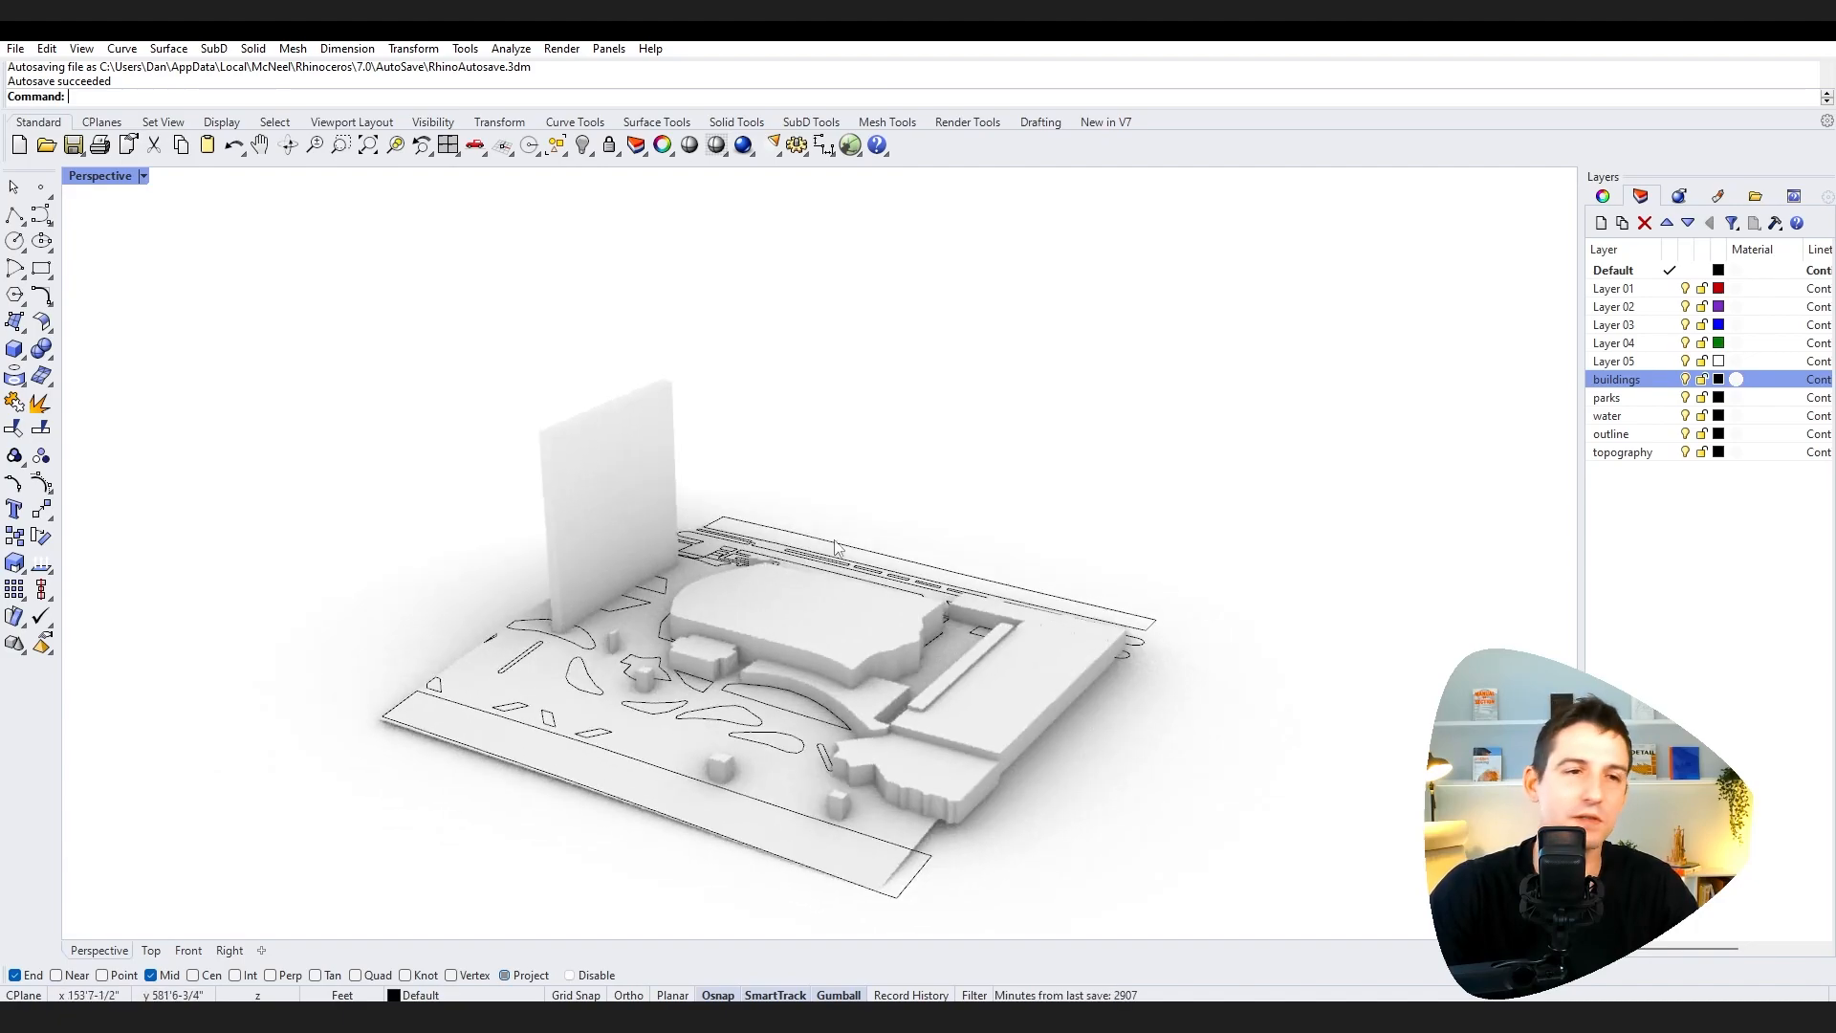
{"action": "right_click_drag", "start_coordinate": [361, 554], "coordinate": [428, 541]}
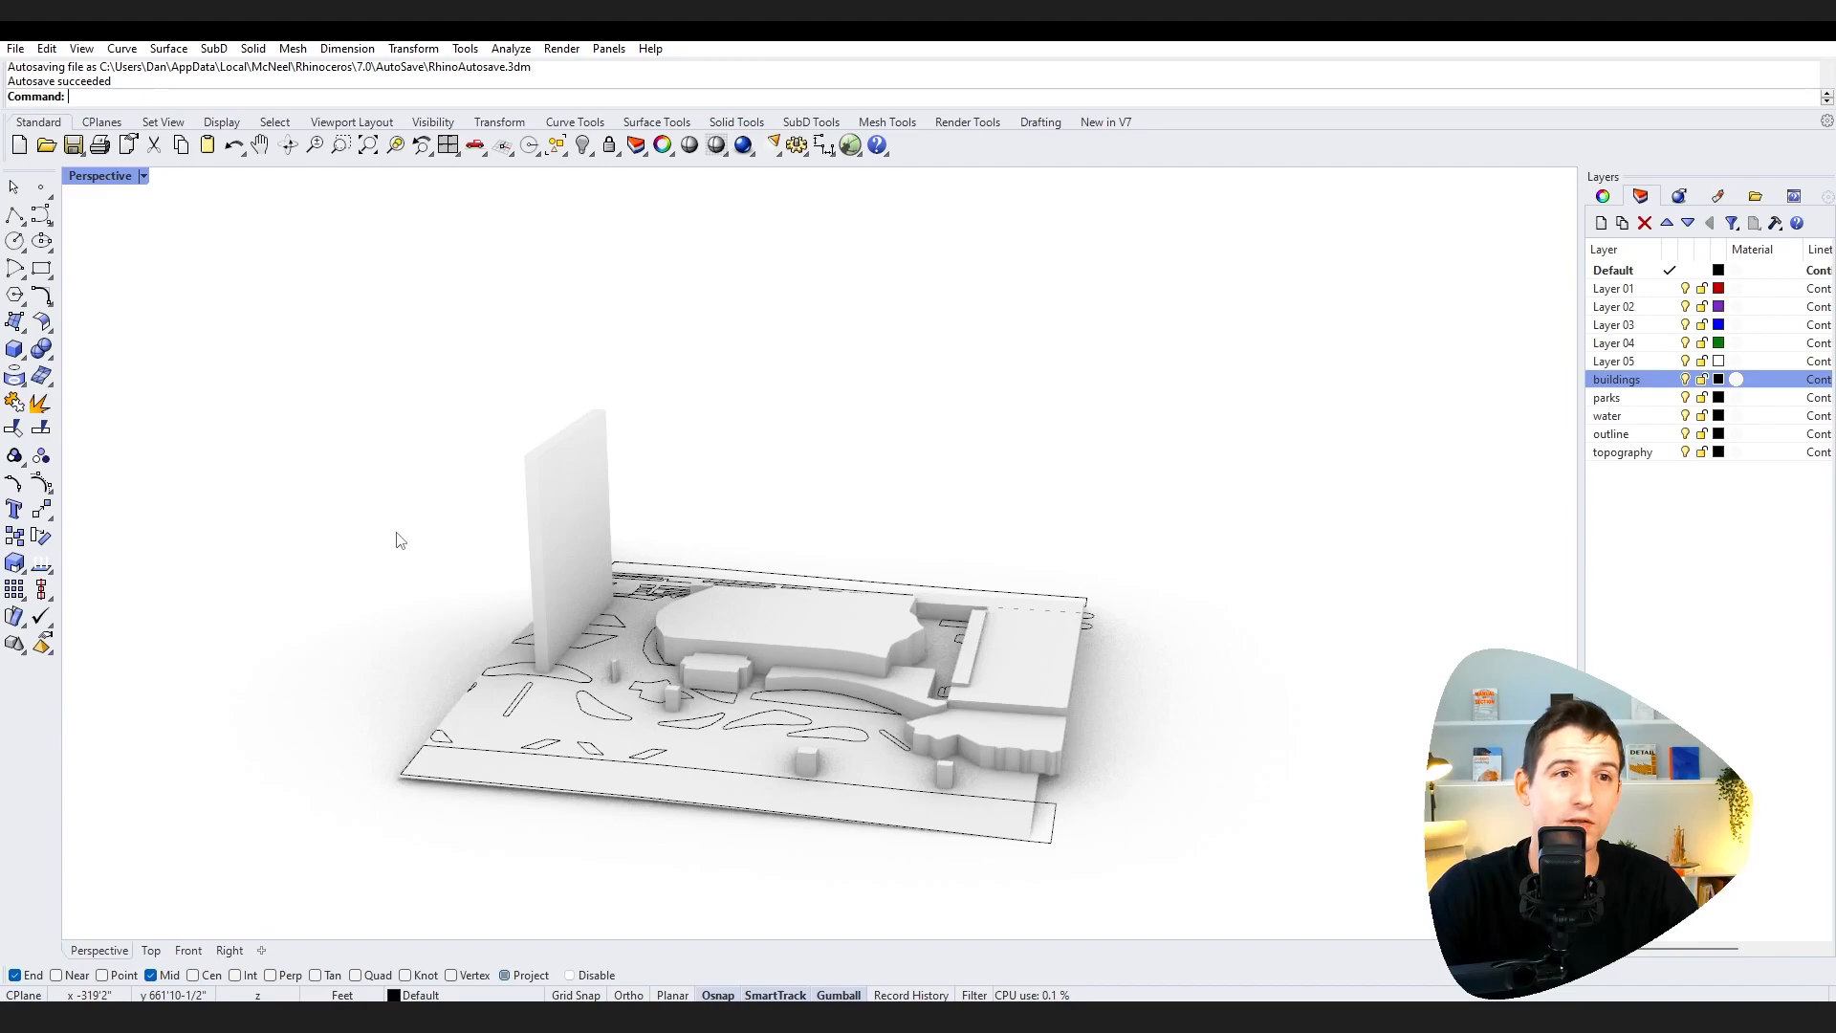
{"action": "double_click", "coordinate": [111, 178]}
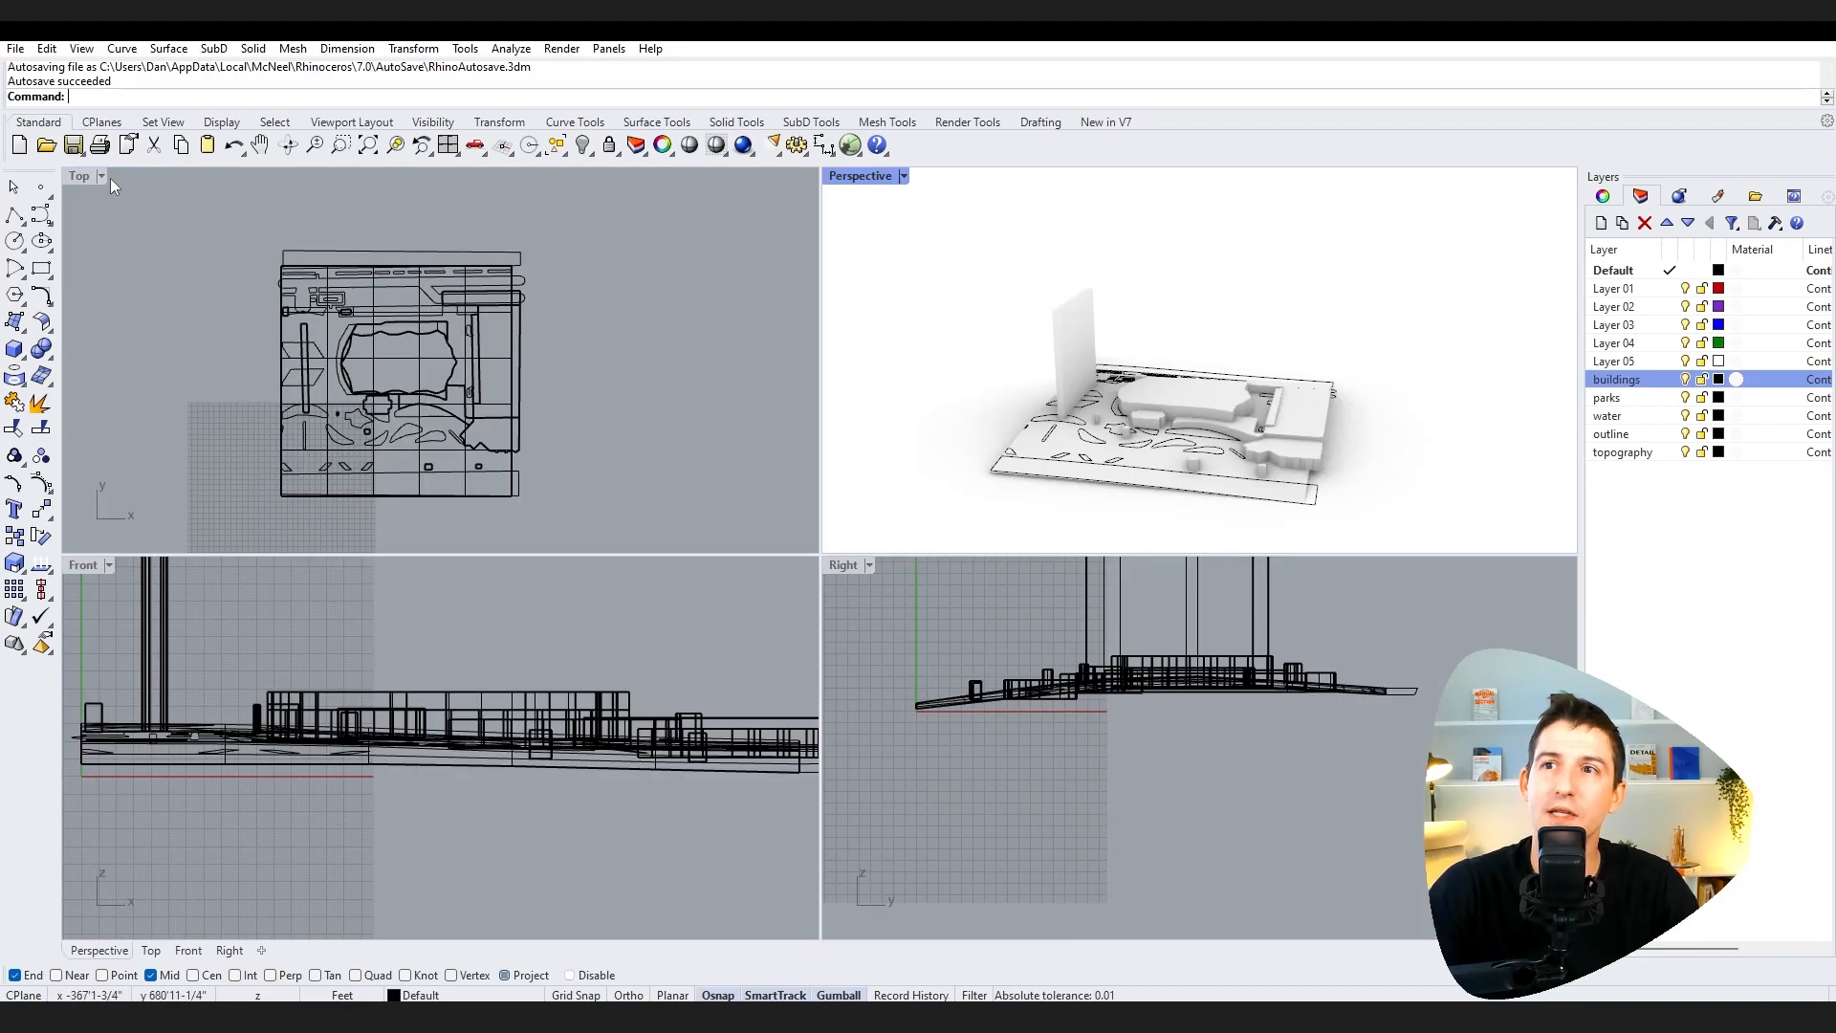
{"action": "double_click", "coordinate": [861, 176]}
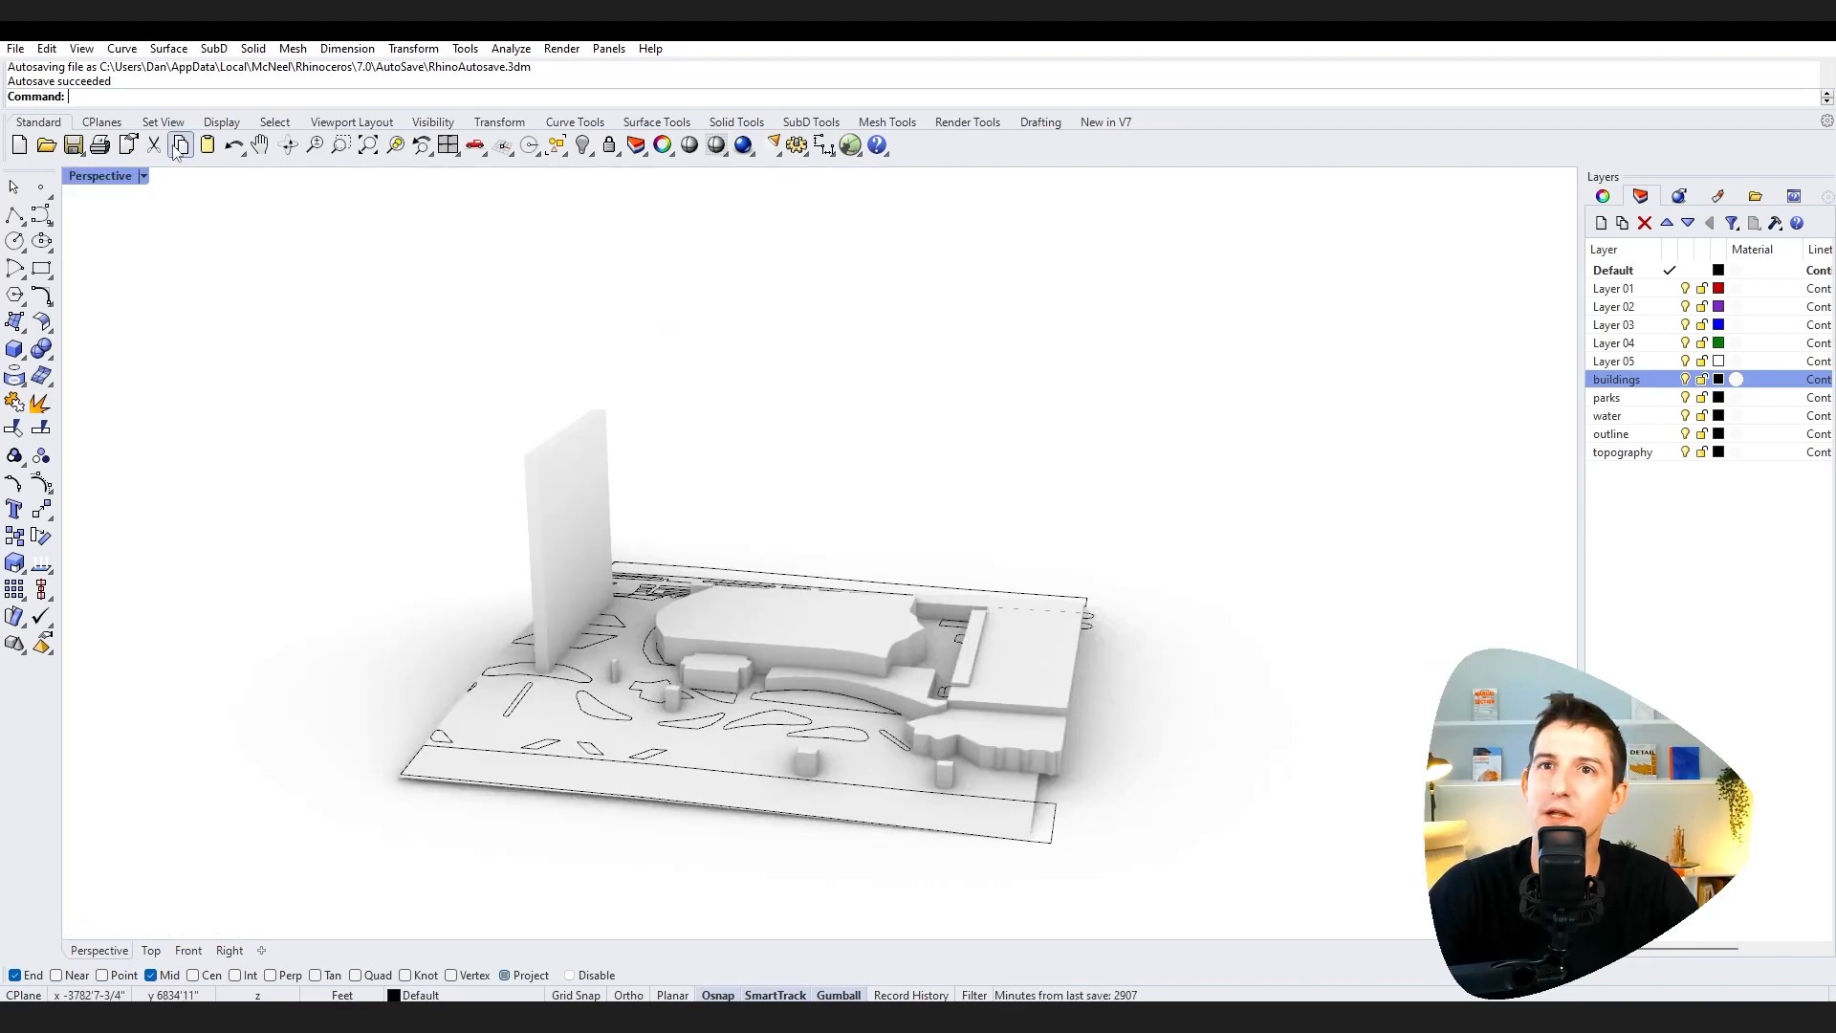
{"action": "double_click", "coordinate": [113, 178]}
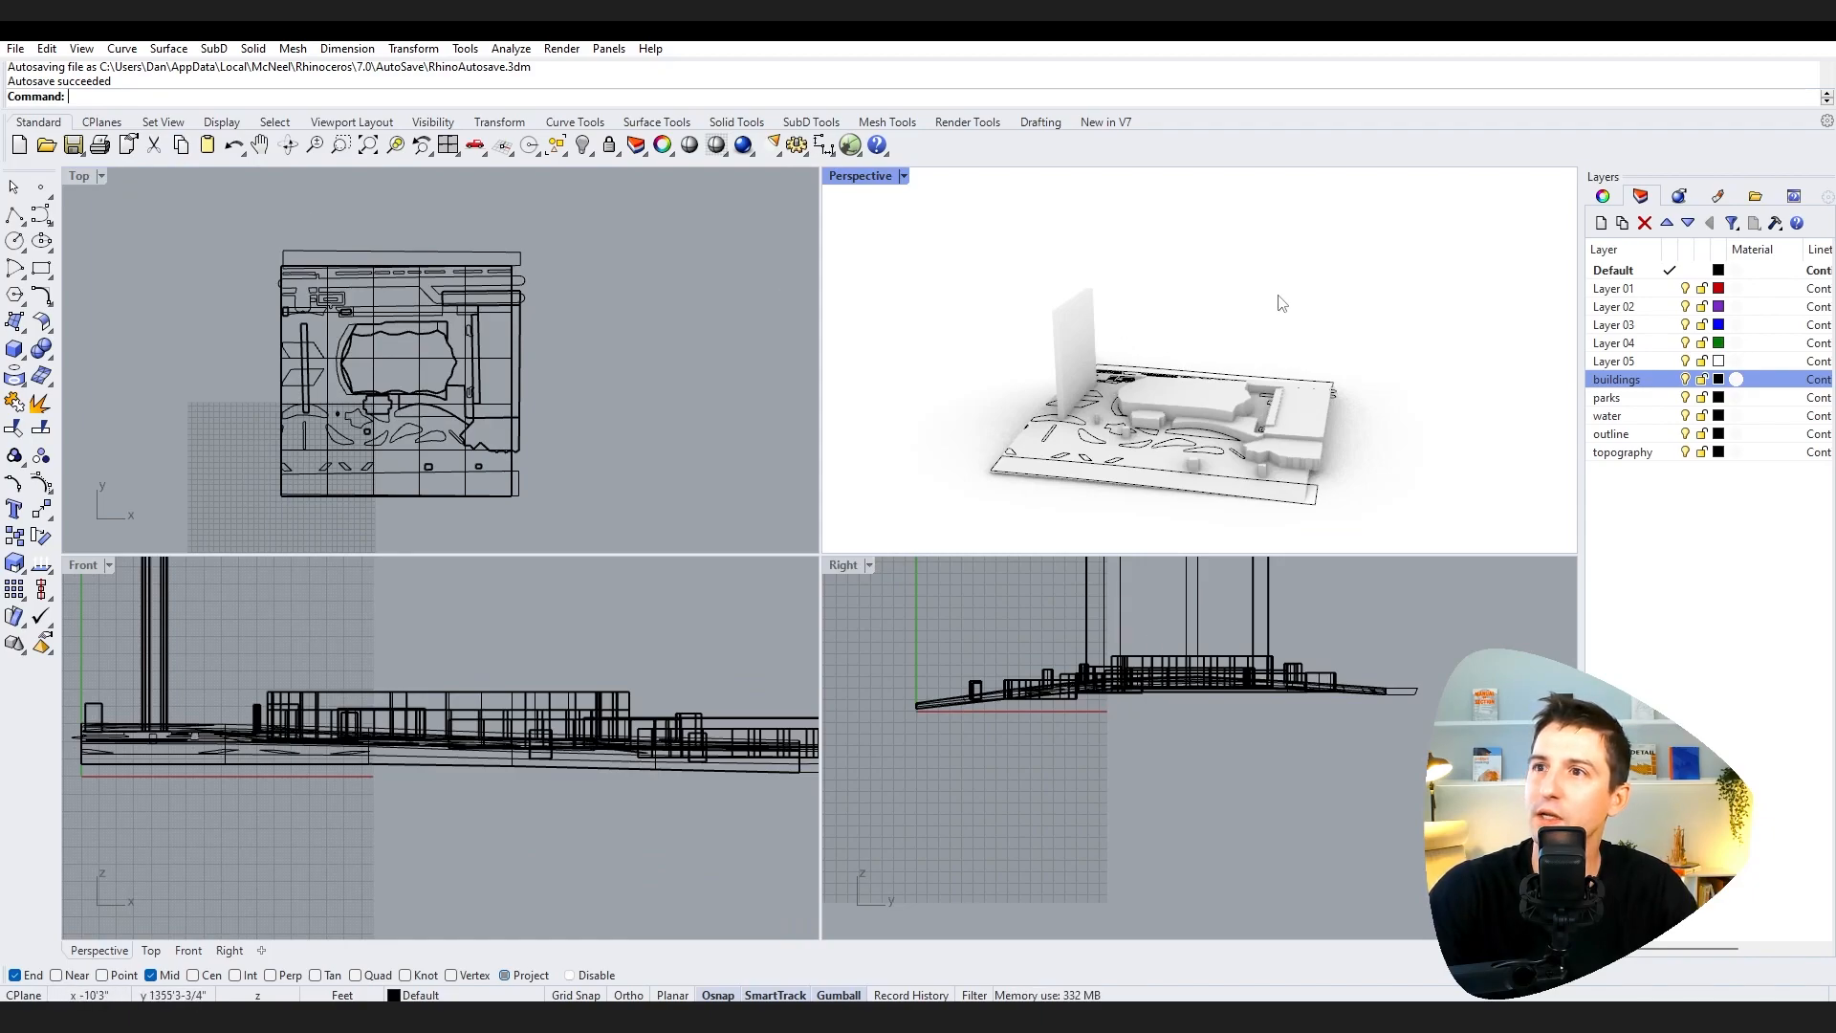
Step: Start the Distance command and switch the Perspective viewport to Wireframe display
{"action": "right_click_drag", "start_coordinate": [1040, 337], "coordinate": [1011, 321]}
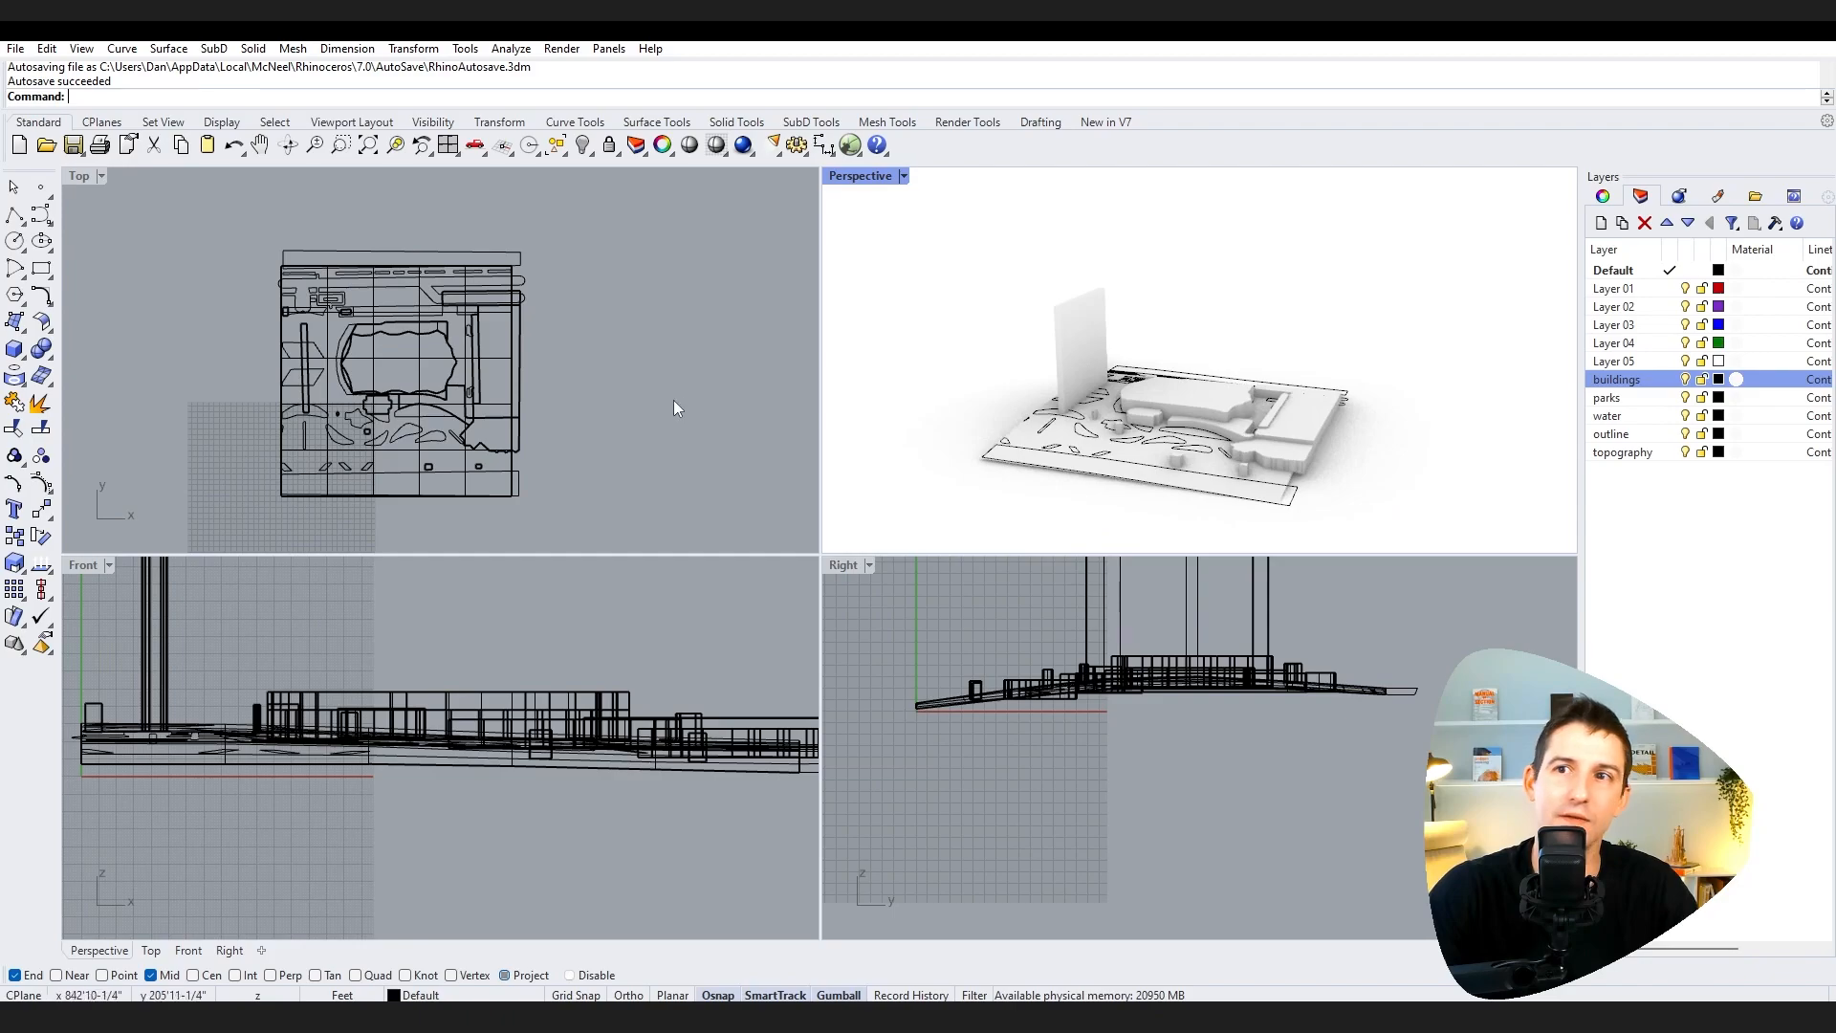
{"action": "left_click", "coordinate": [571, 397]}
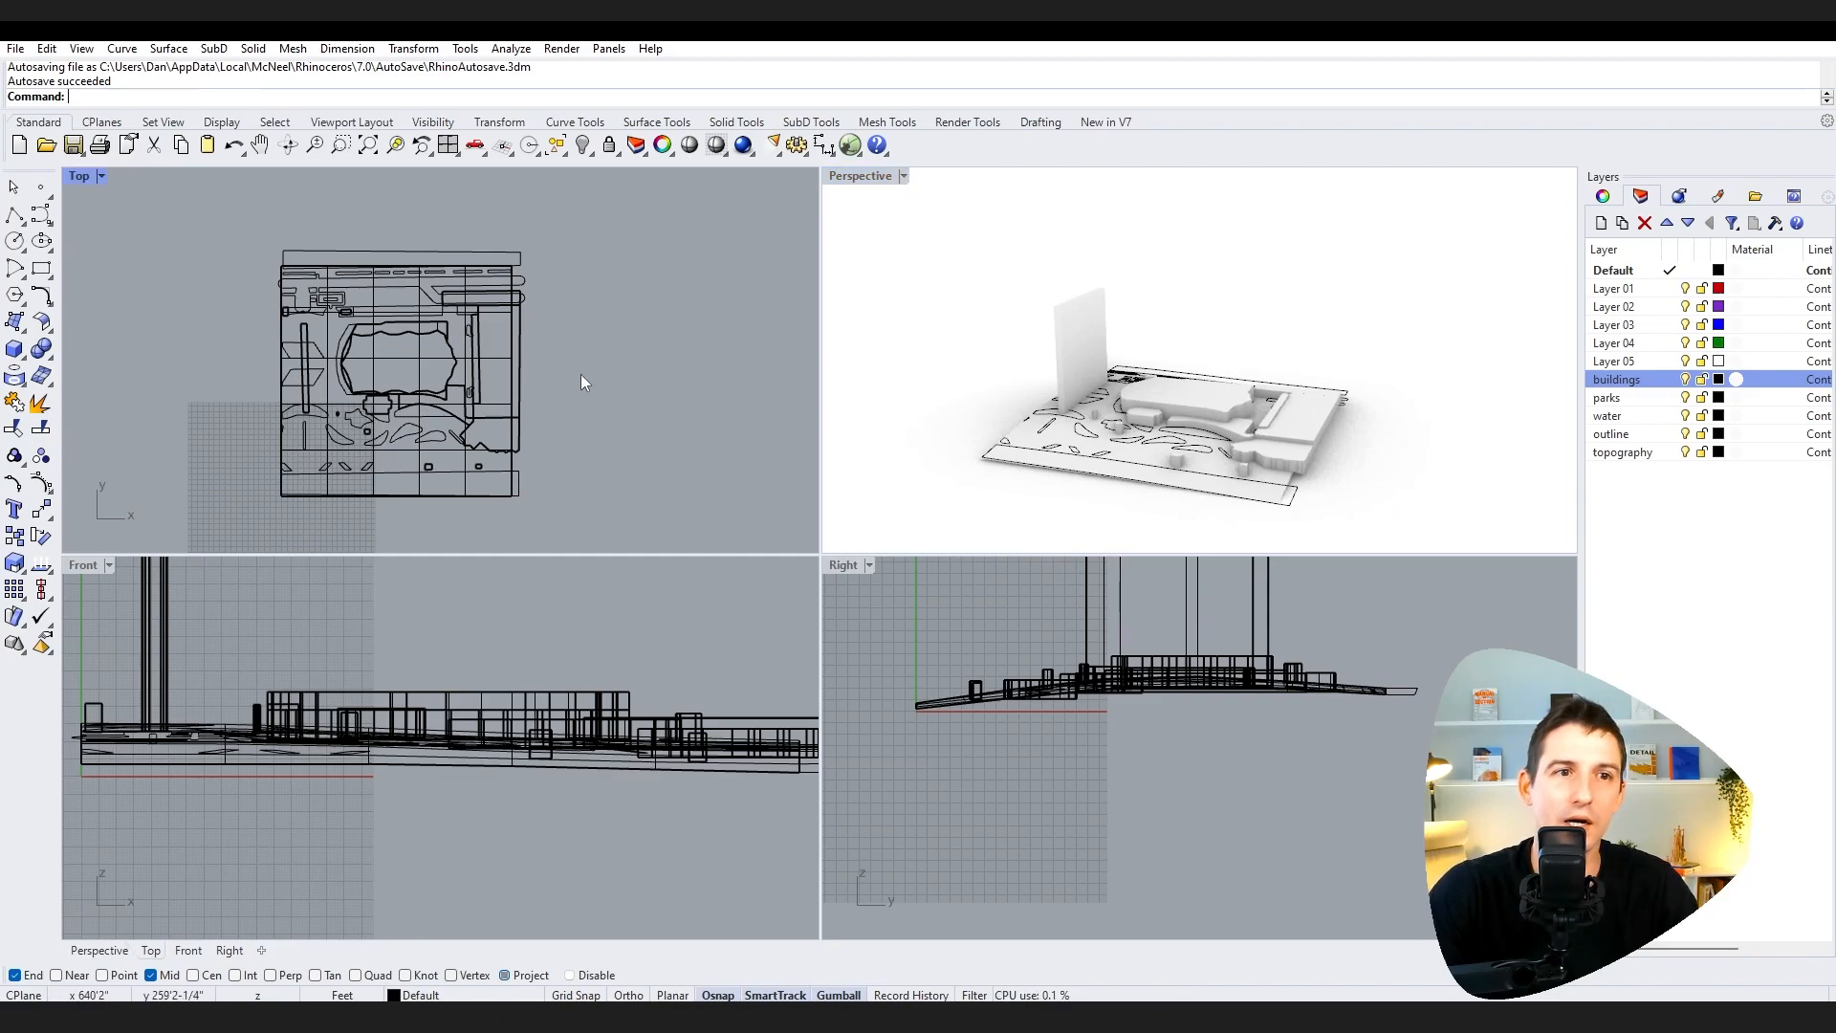
{"action": "scroll", "coordinate": [572, 408], "scroll_direction": "up", "scroll_amount": 2}
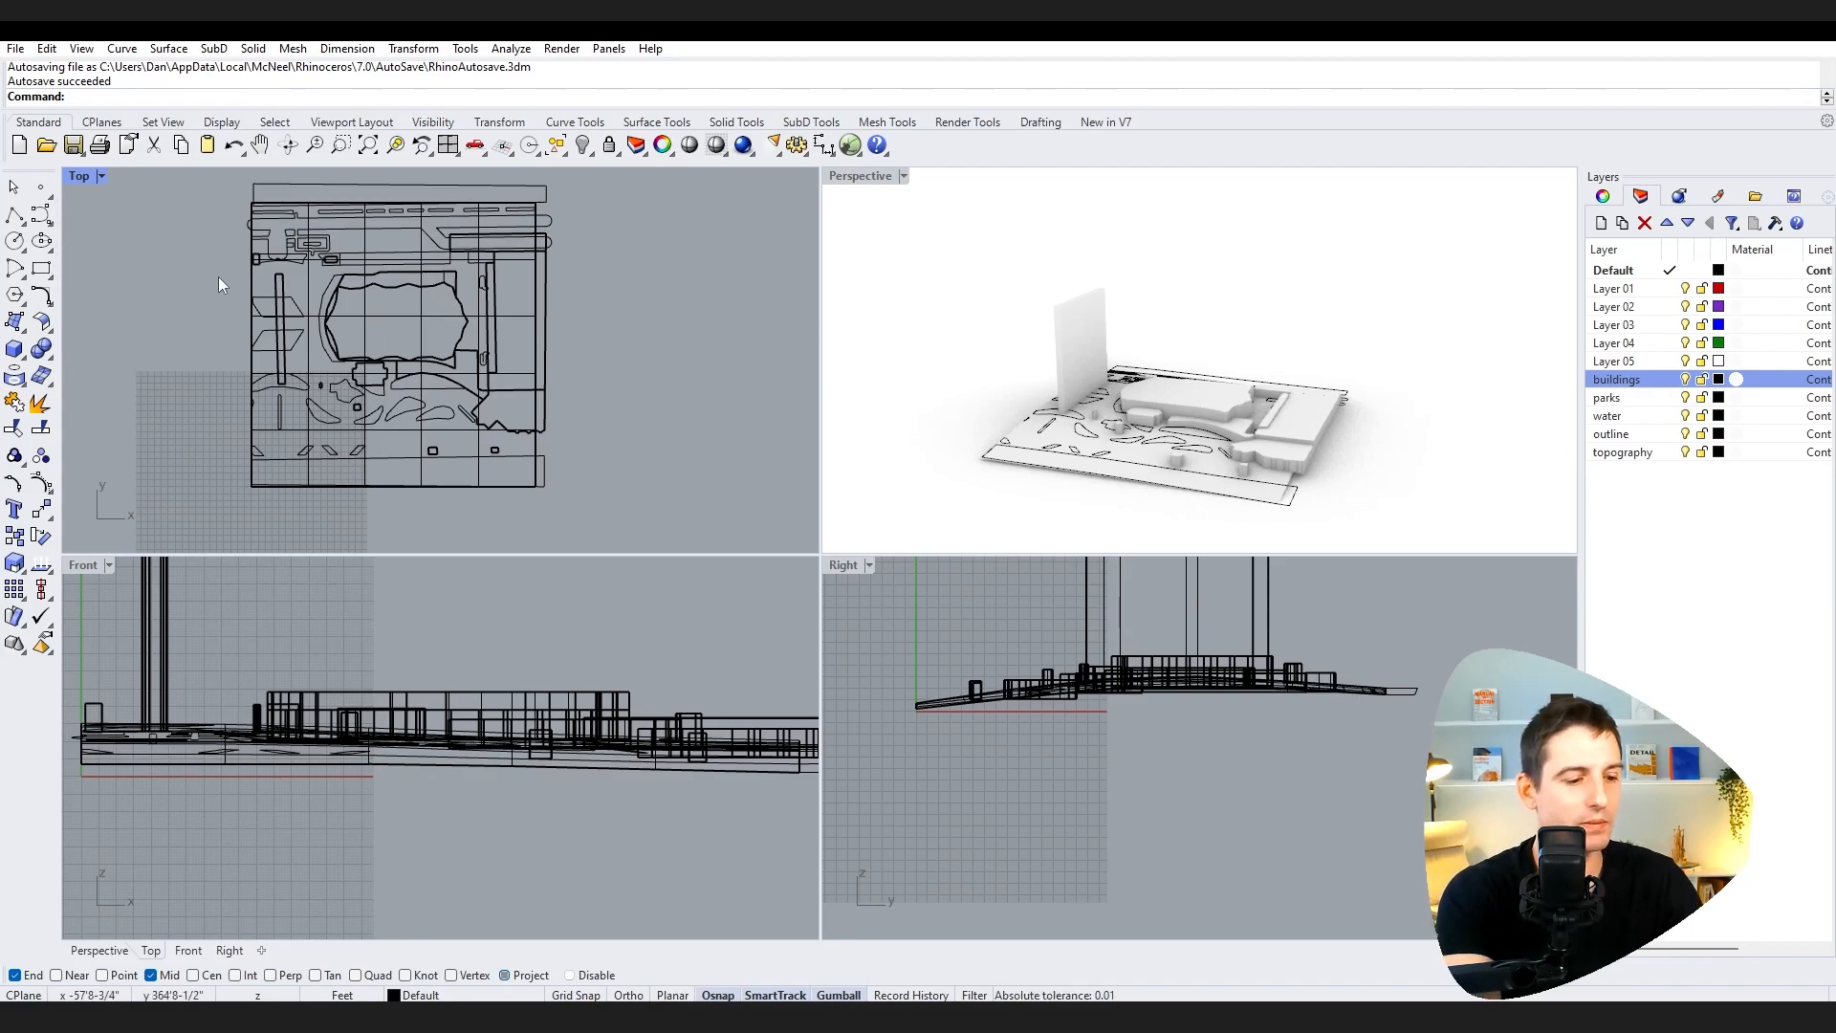
{"action": "type", "text": "distance"}
{"action": "key", "text": "Return"}
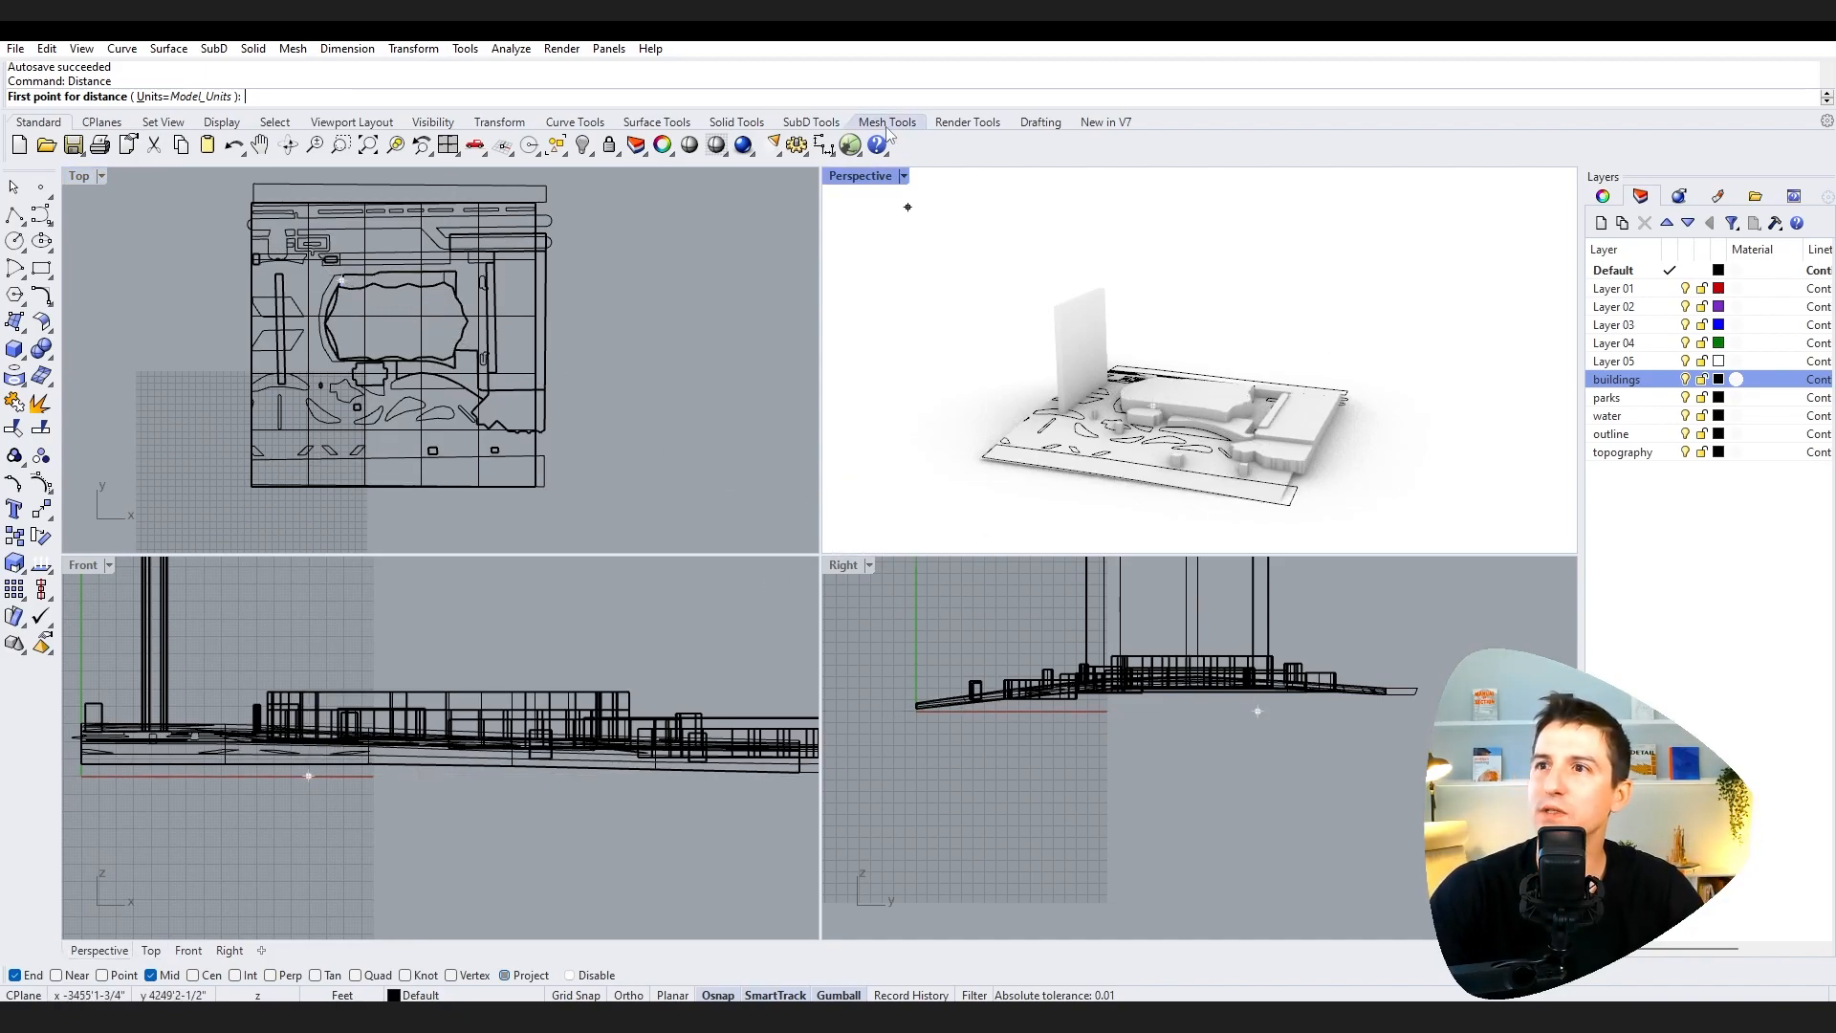
{"action": "left_click", "coordinate": [903, 177]}
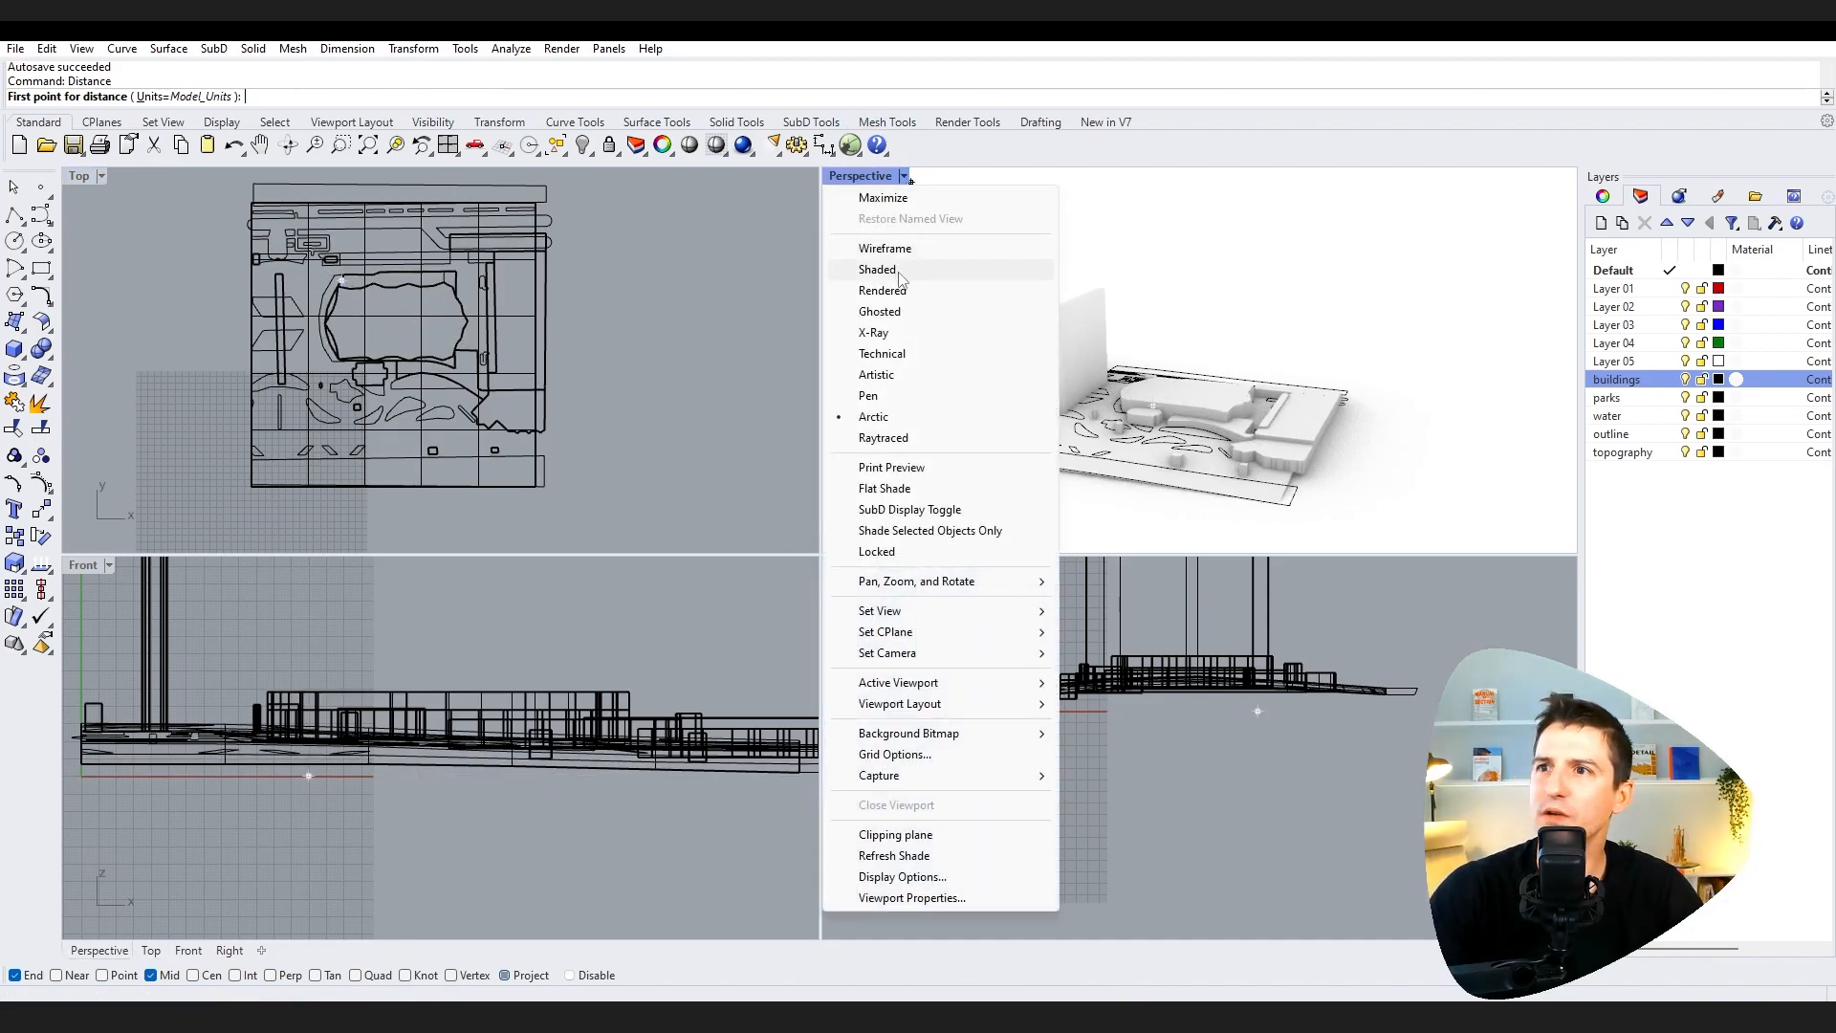
{"action": "left_click", "coordinate": [884, 248]}
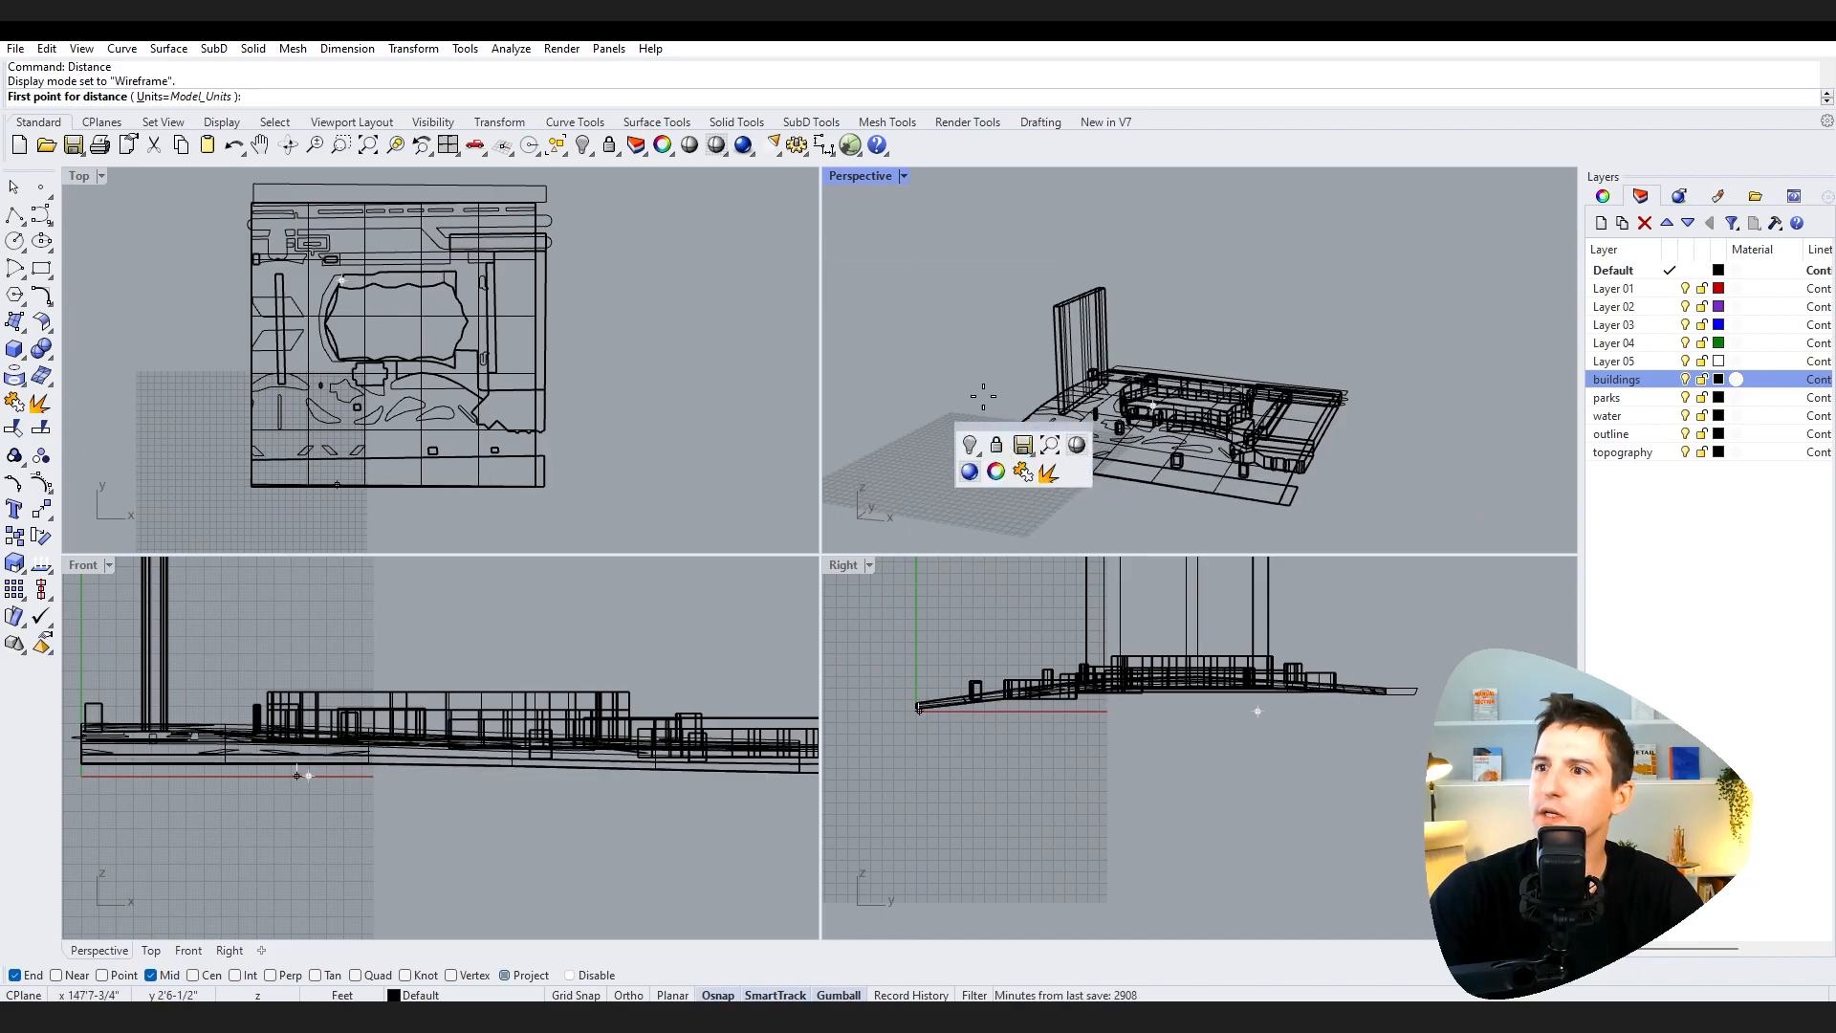
Step: Measure the distance between two points across the central pier building in the Top viewport
{"action": "right_click_drag", "start_coordinate": [962, 333], "coordinate": [1113, 326]}
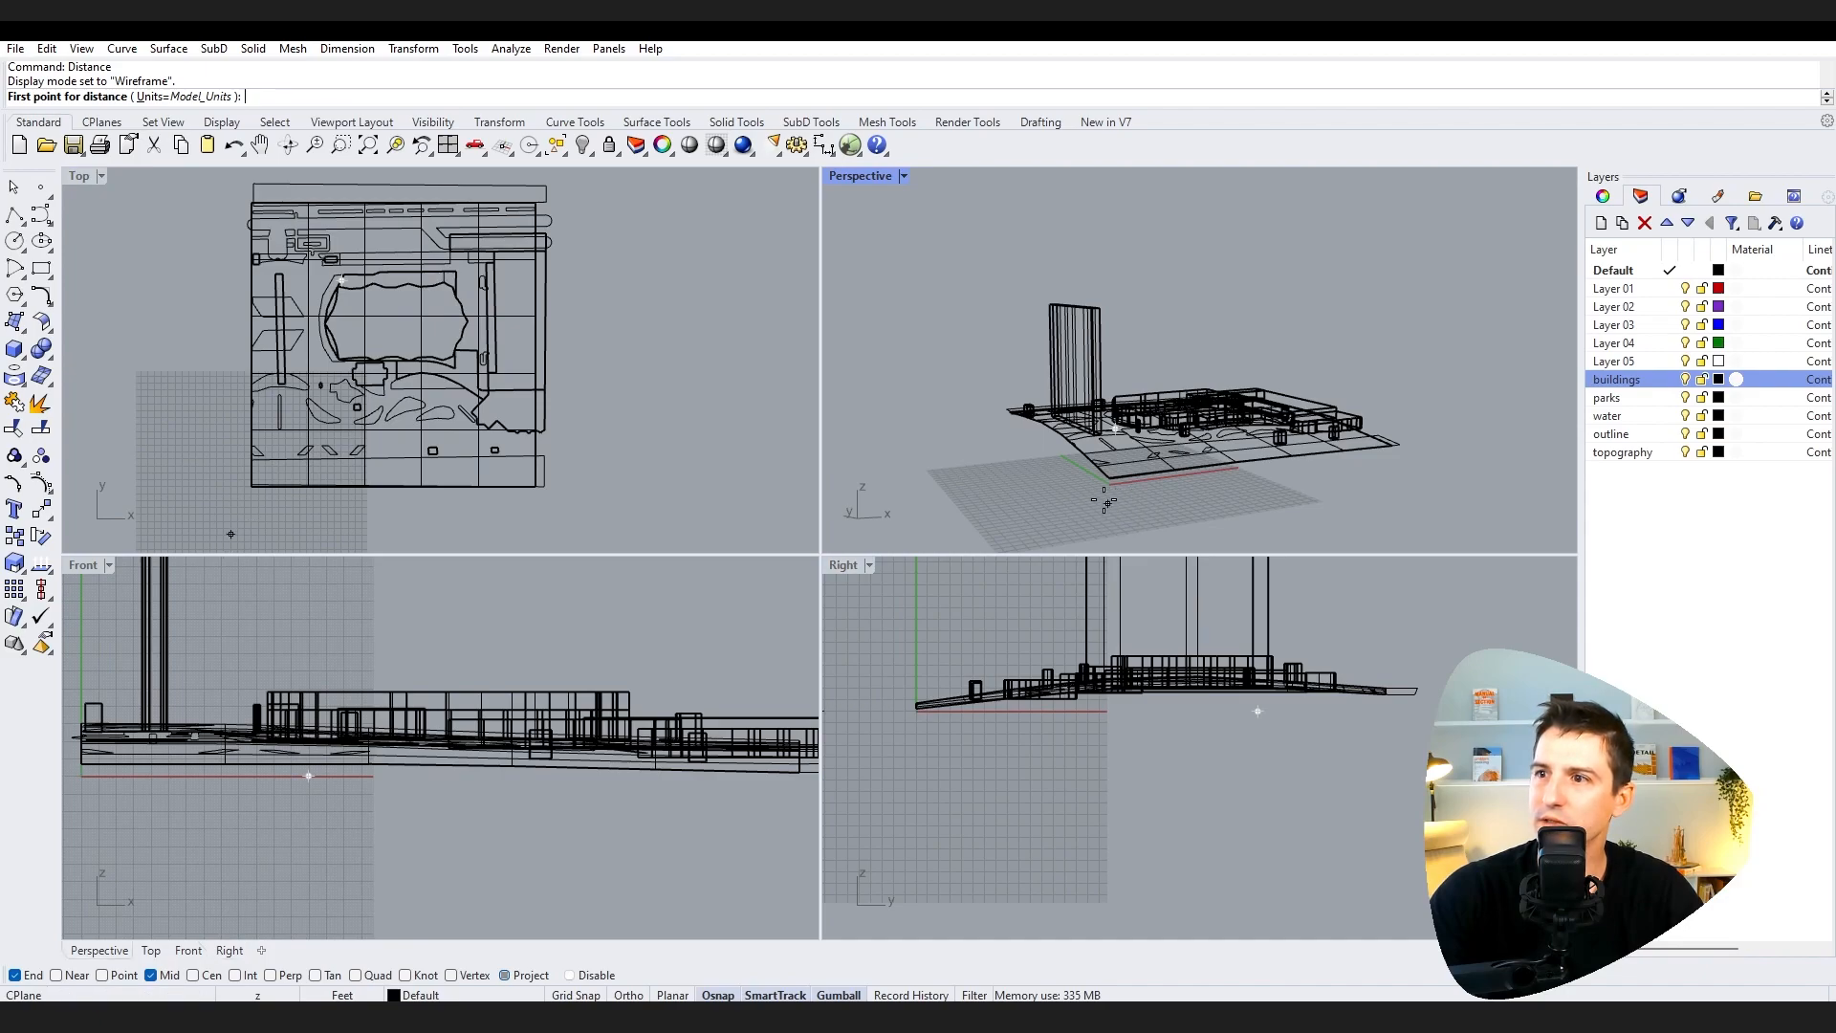
{"action": "mouse_move", "coordinate": [1083, 497]}
{"action": "right_mouse_down"}
{"action": "mouse_move", "coordinate": [1152, 517]}
{"action": "mouse_move", "coordinate": [1145, 533]}
{"action": "mouse_move", "coordinate": [1067, 509]}
{"action": "right_mouse_up"}
{"action": "scroll", "coordinate": [353, 330], "scroll_direction": "up", "scroll_amount": 8}
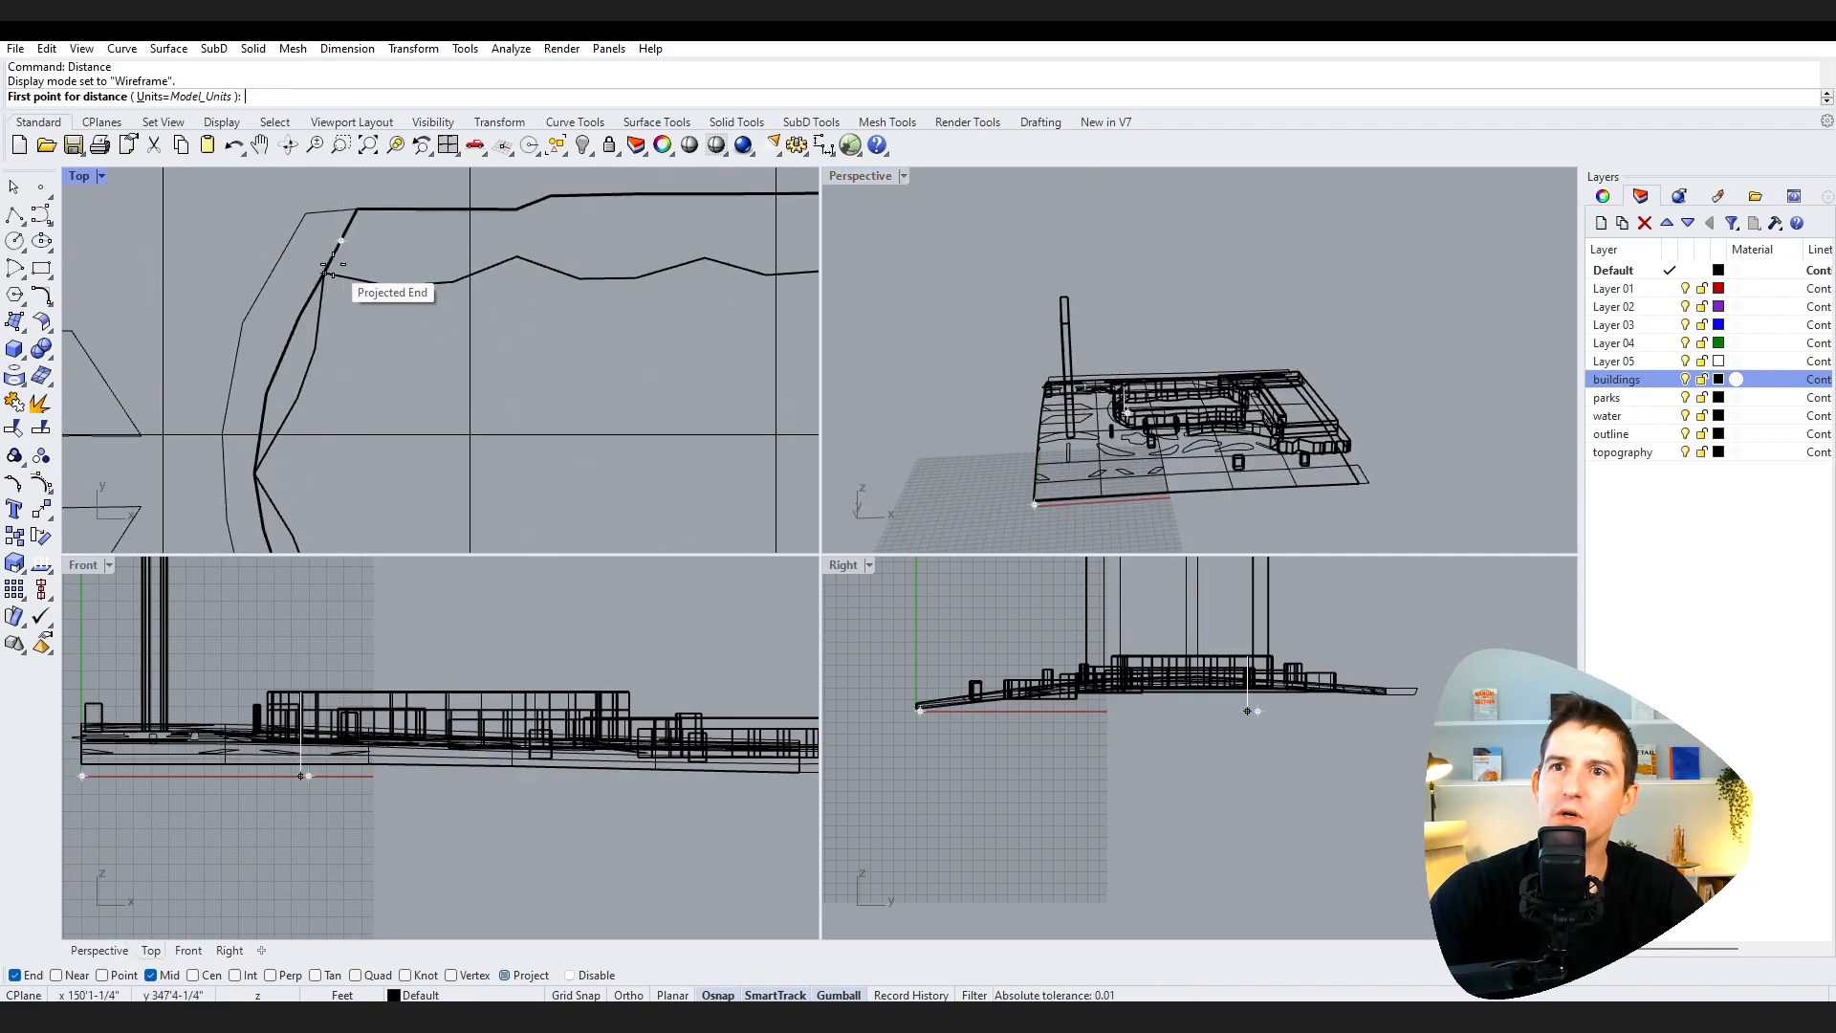
{"action": "left_click", "coordinate": [325, 276]}
{"action": "scroll", "coordinate": [325, 287], "scroll_direction": "down", "scroll_amount": 5}
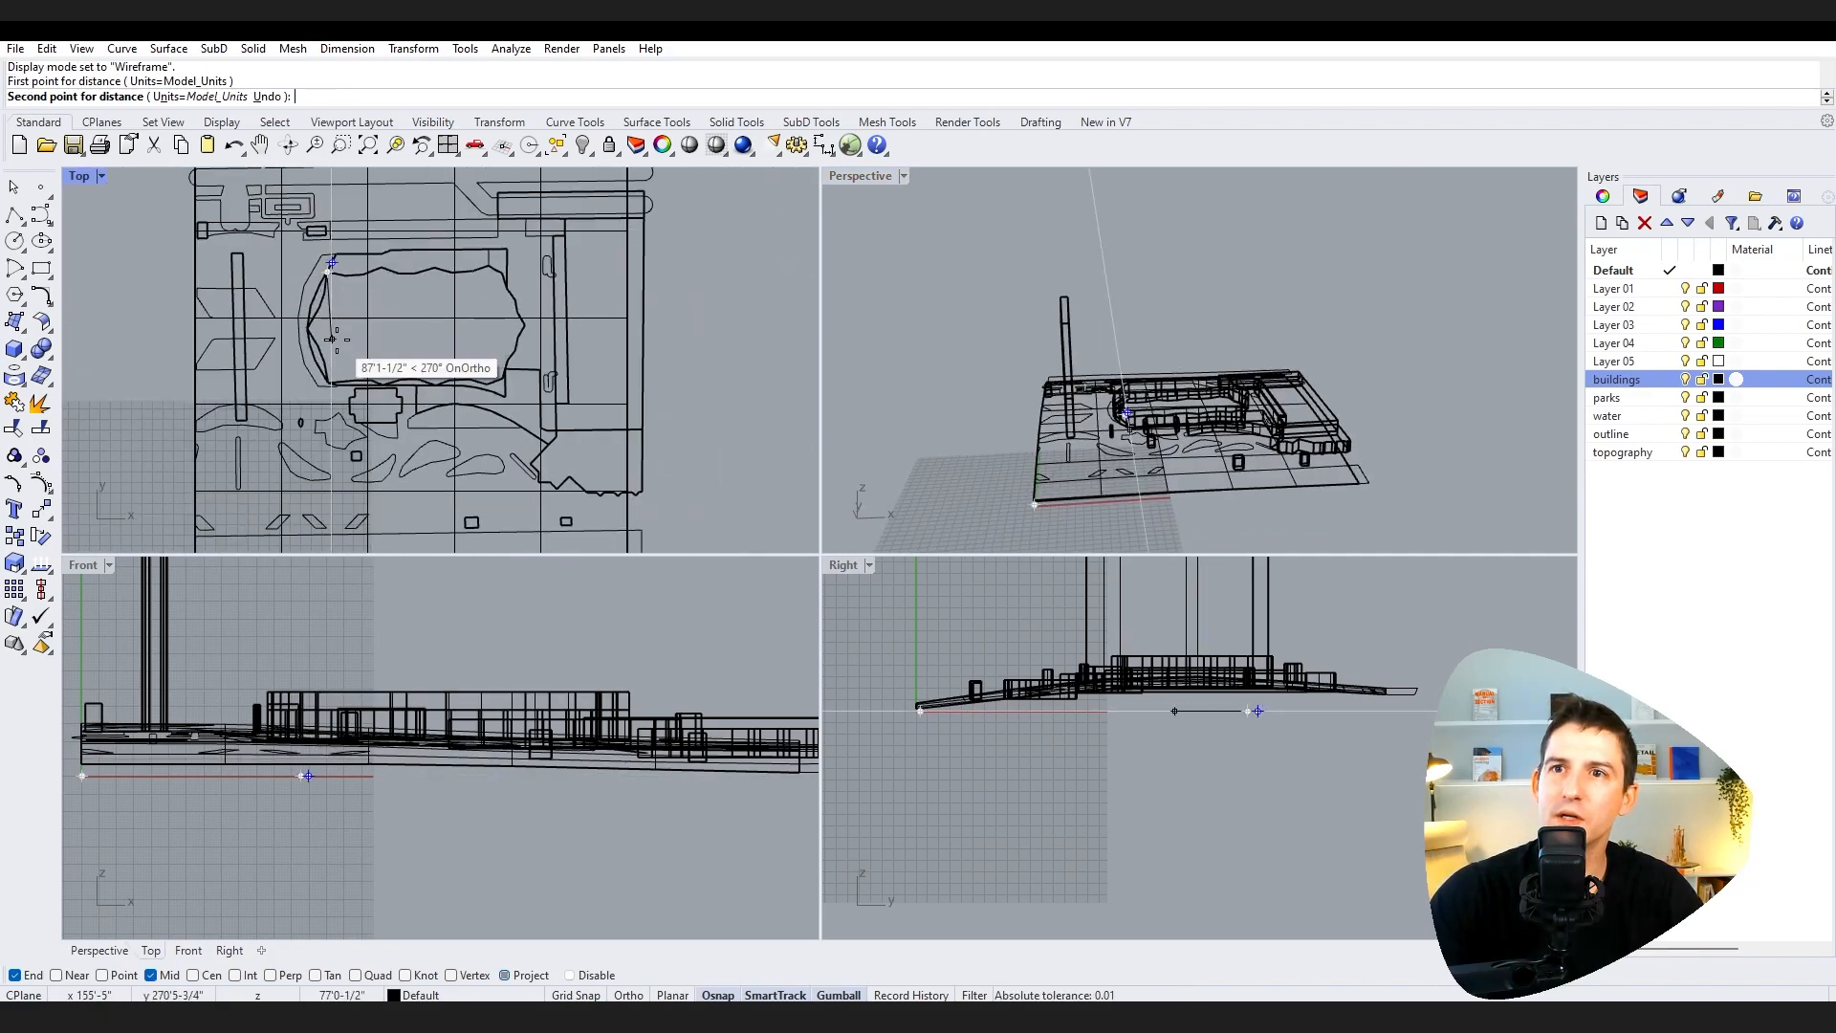
{"action": "scroll", "coordinate": [330, 363], "scroll_direction": "up", "scroll_amount": 3}
{"action": "left_click", "coordinate": [331, 382]}
{"action": "scroll", "coordinate": [337, 413], "scroll_direction": "down", "scroll_amount": 10}
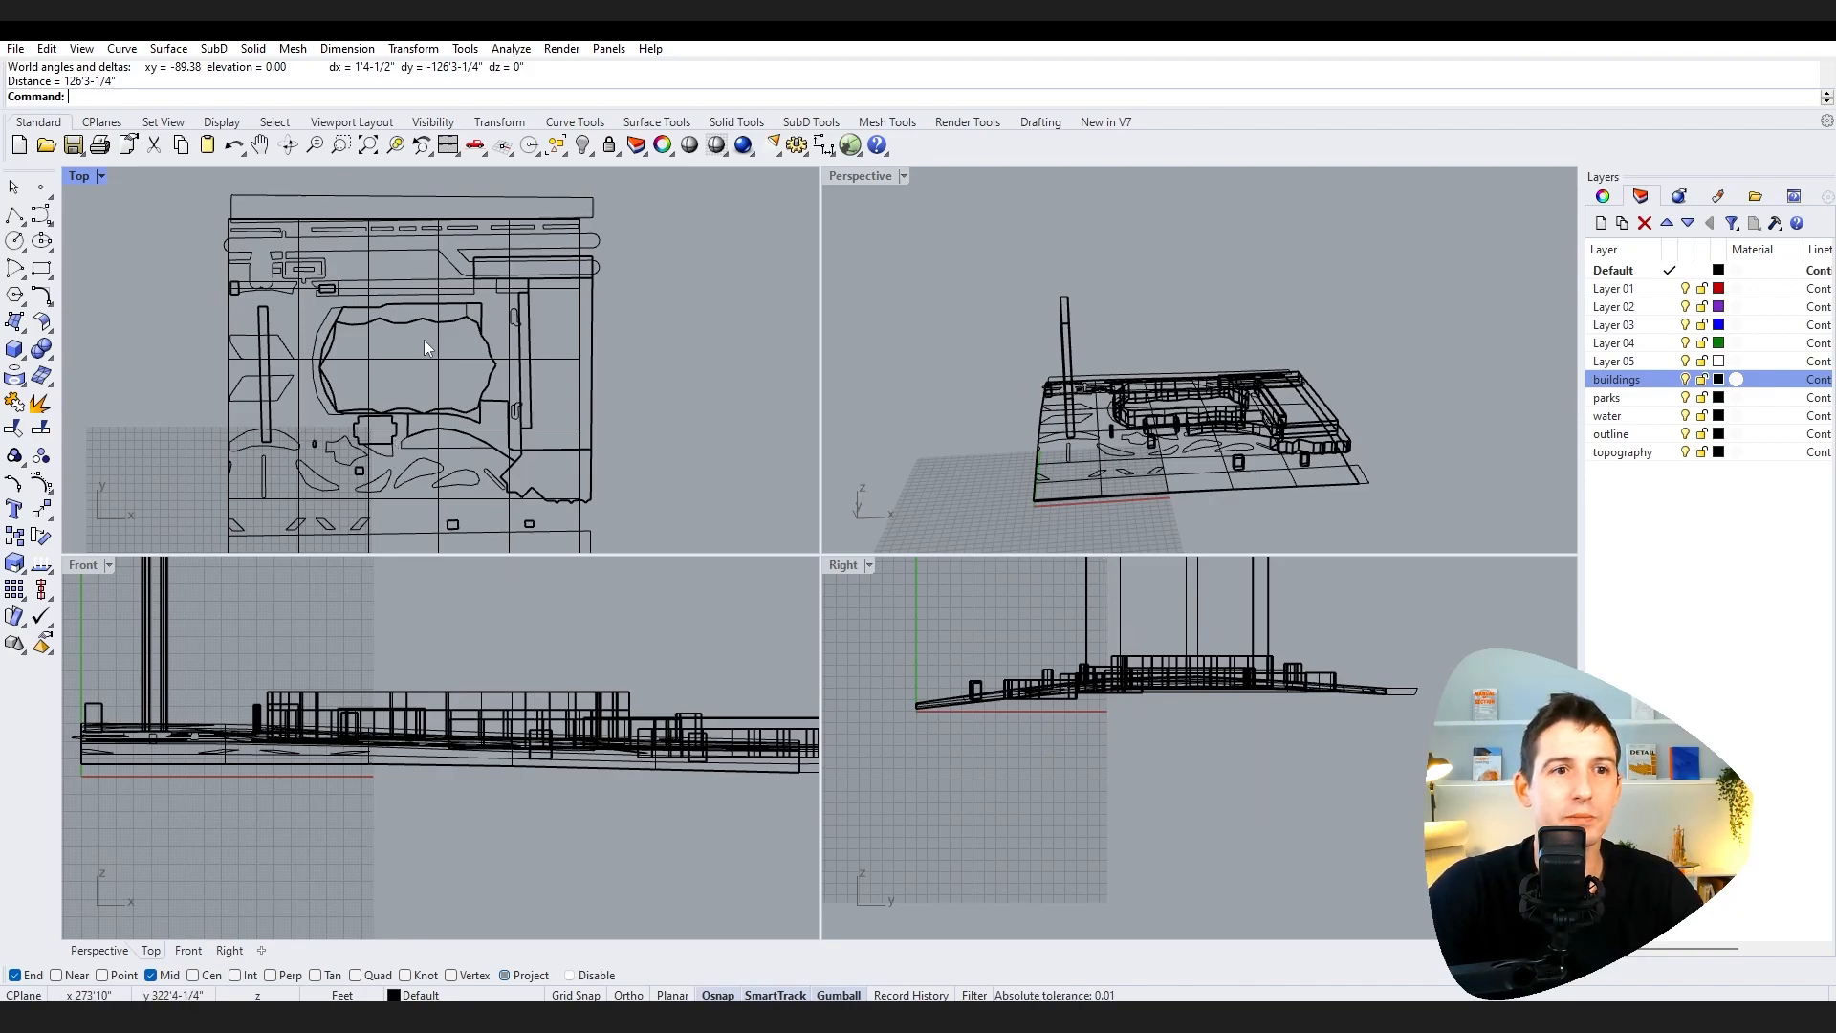
Step: Open the model Units settings in Document Properties and close them with OK
{"action": "type", "text": "Unti"}
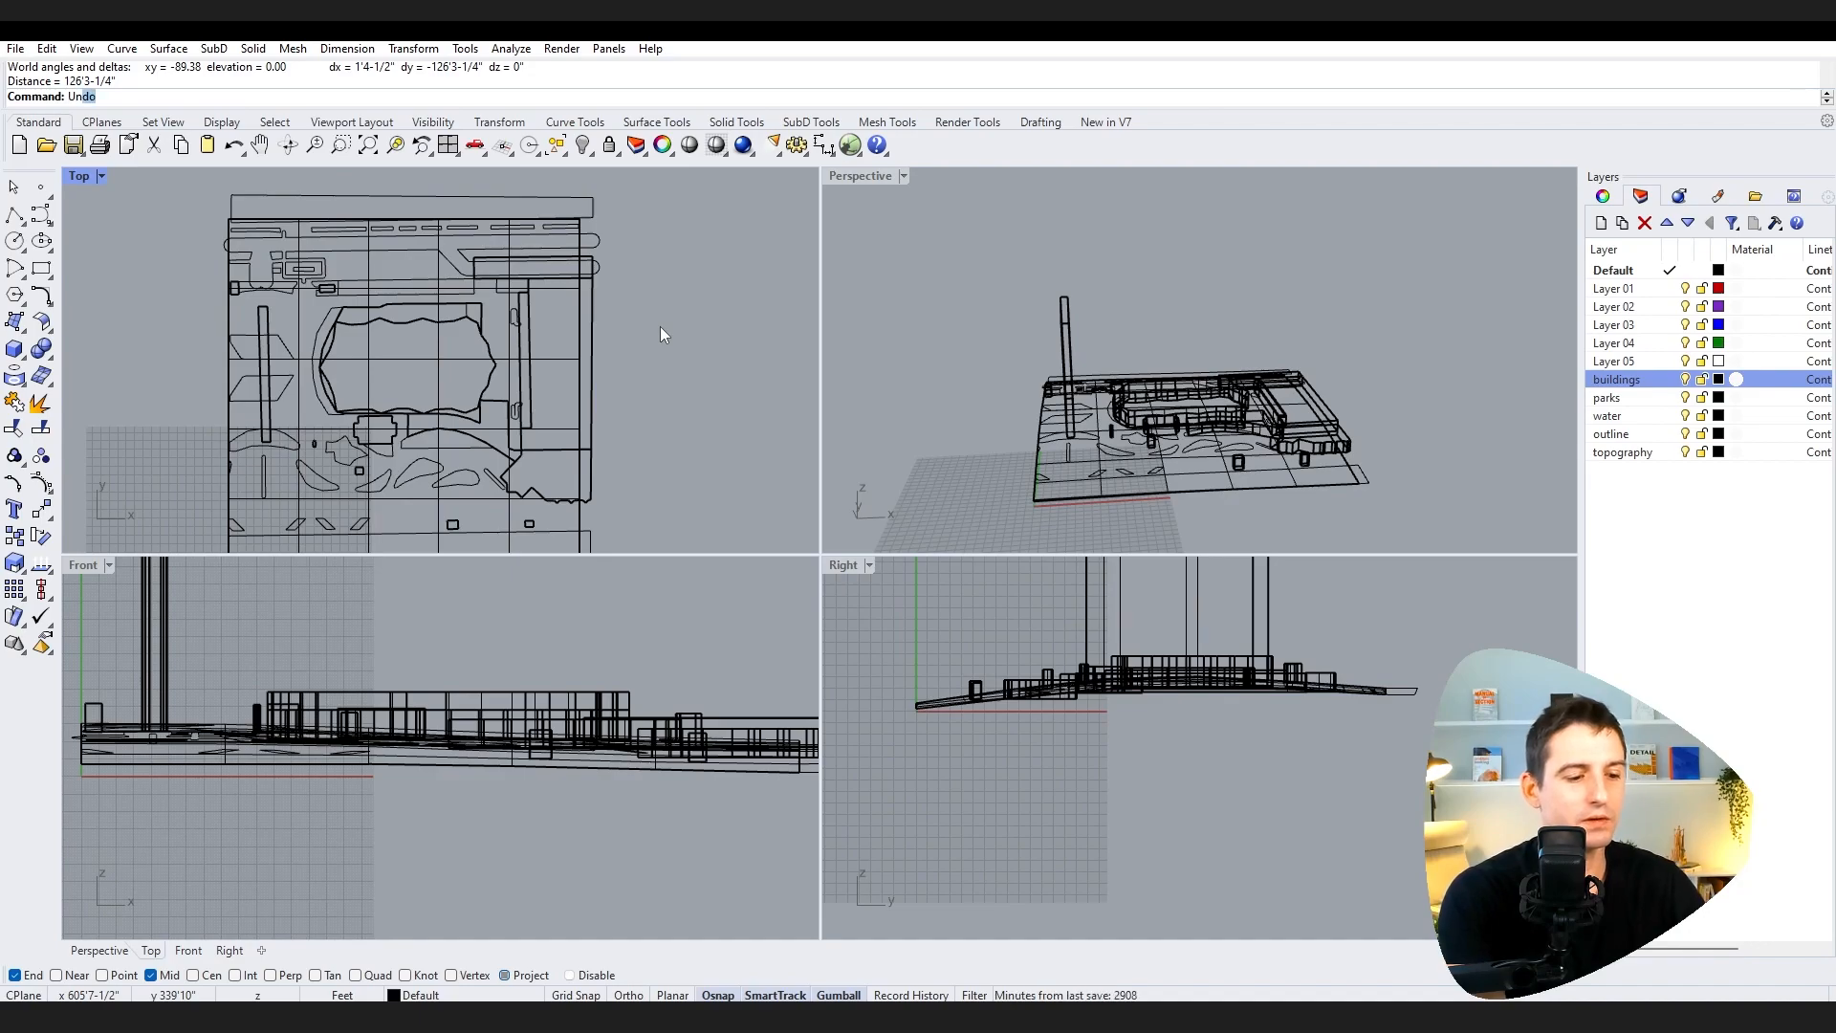
{"action": "key", "text": "BackSpace"}
{"action": "key", "text": "BackSpace"}
{"action": "type", "text": "its"}
{"action": "key", "text": "Return"}
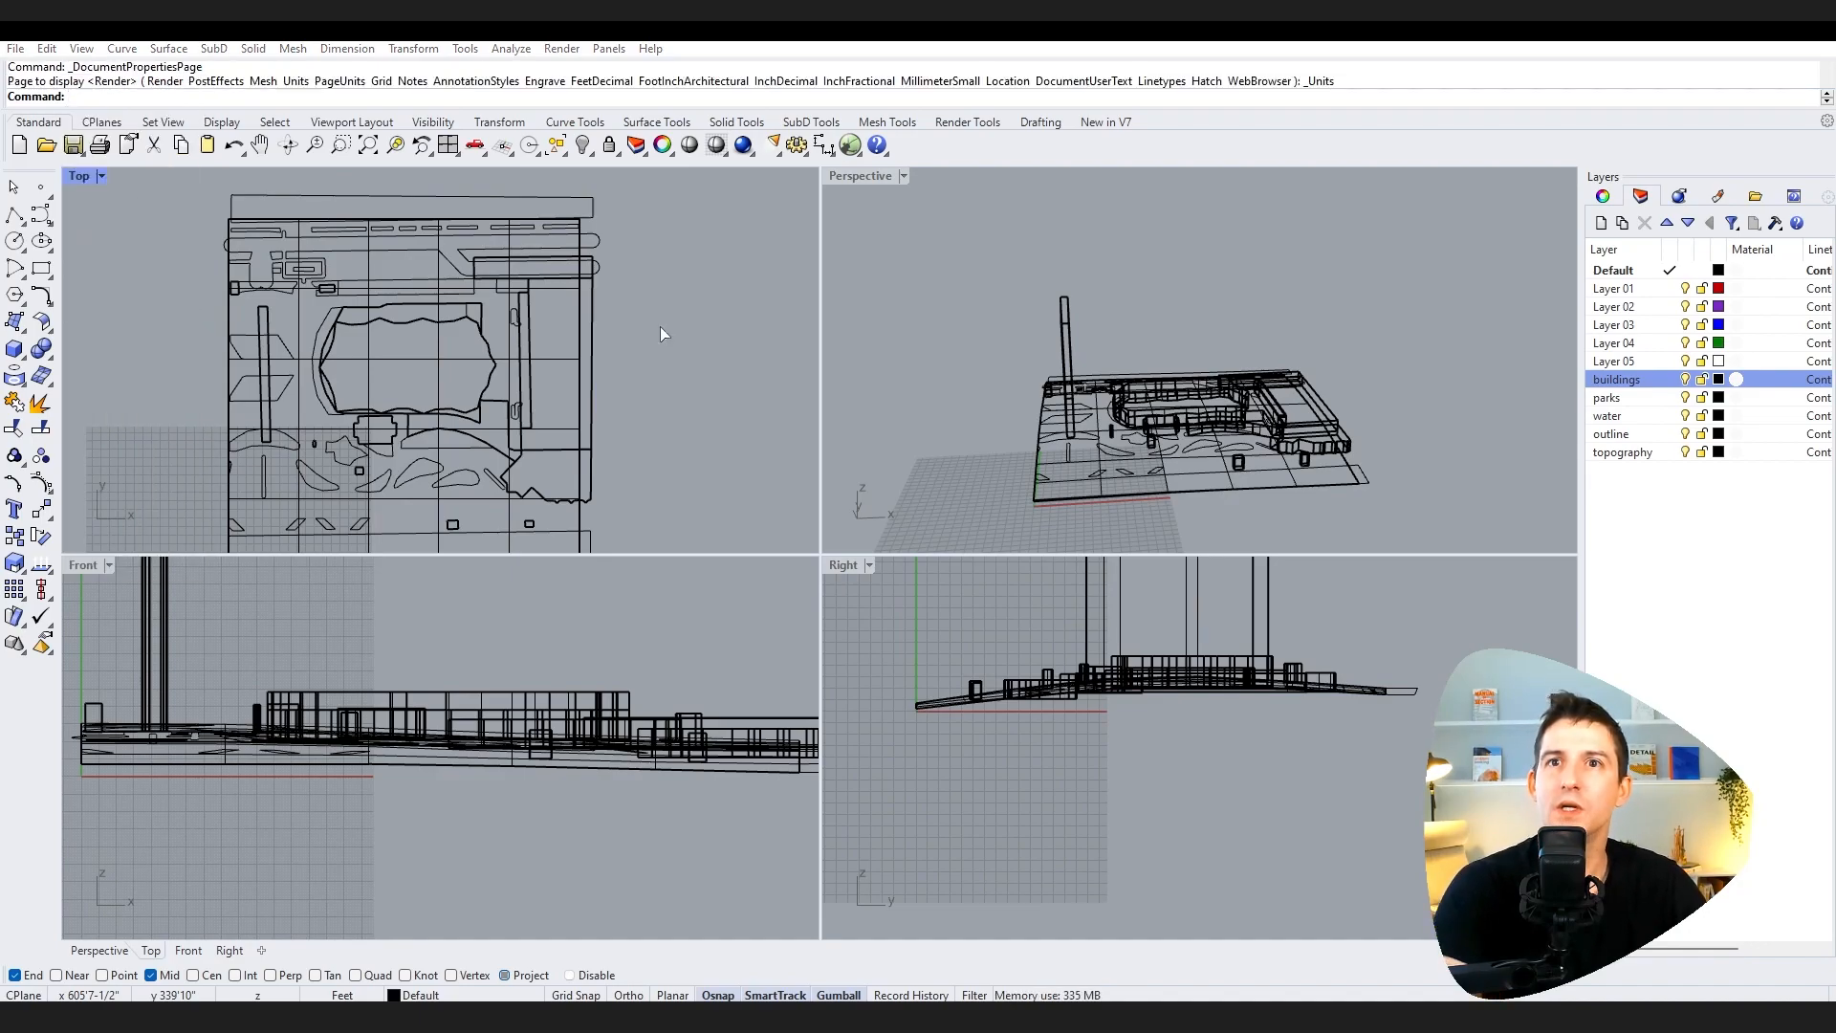
{"action": "left_click_drag", "start_coordinate": [864, 209], "coordinate": [578, 169]}
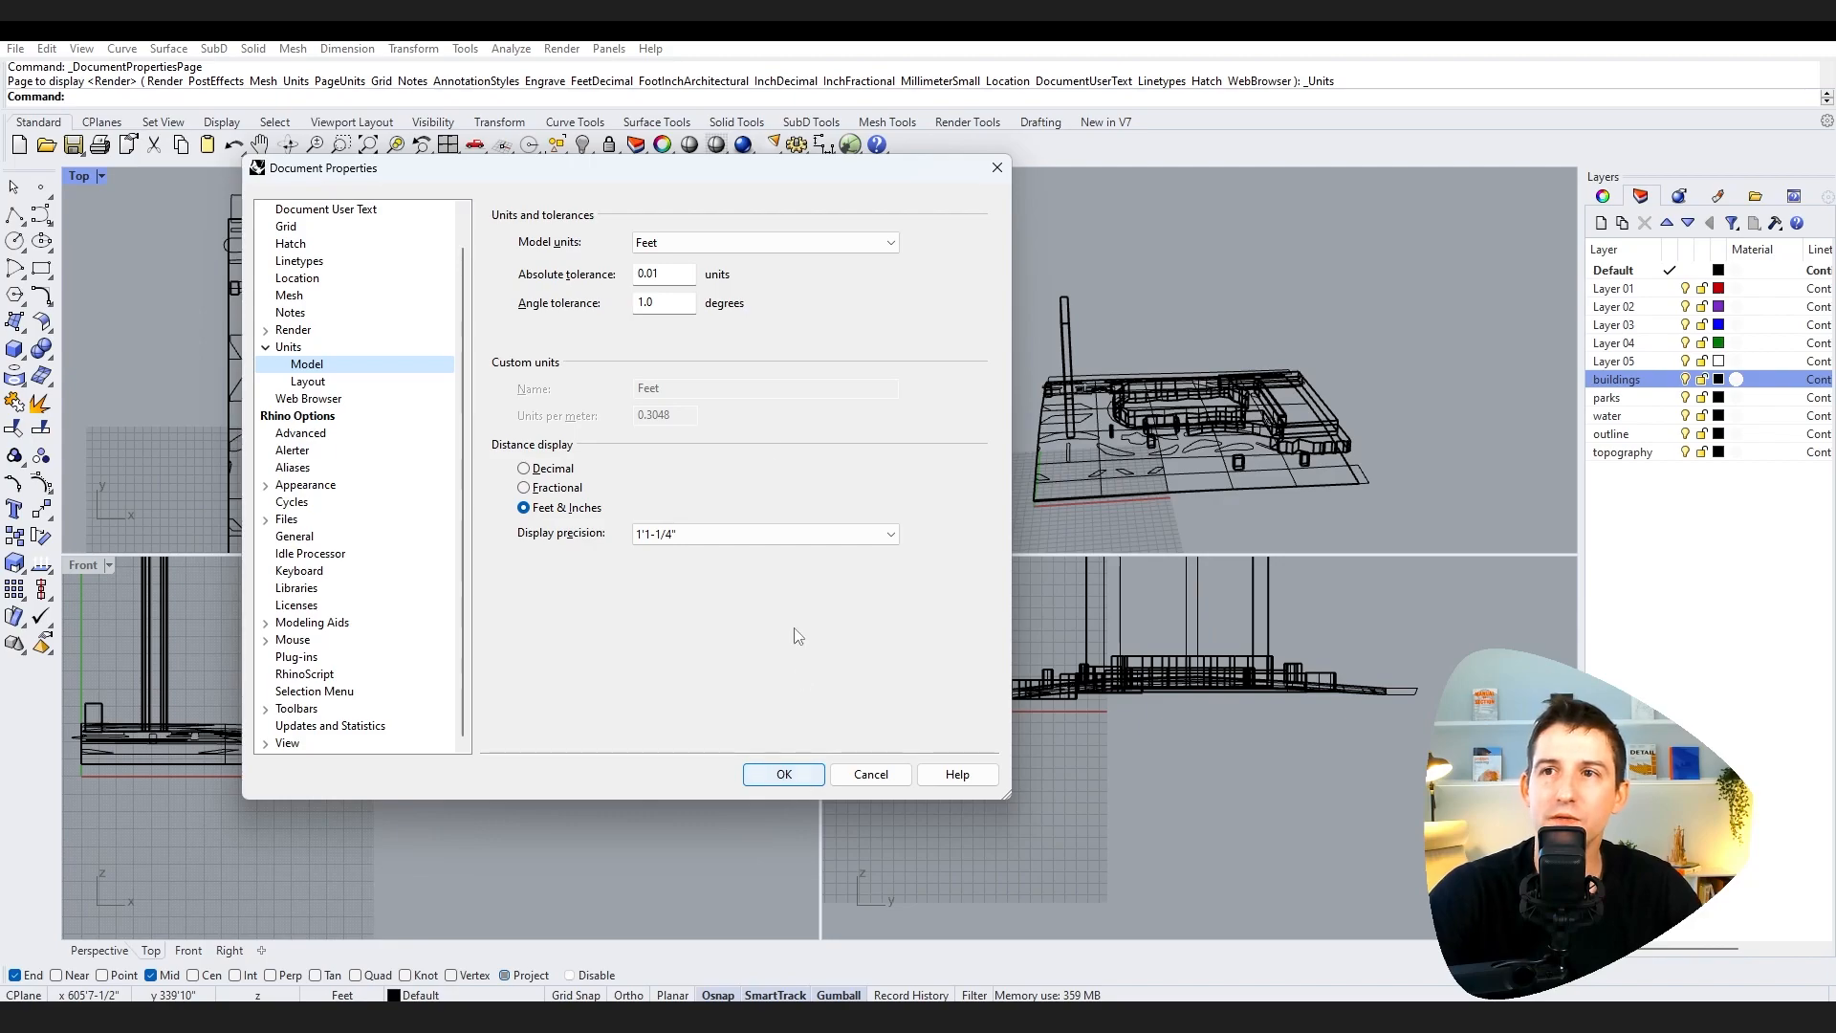
{"action": "left_click", "coordinate": [795, 774]}
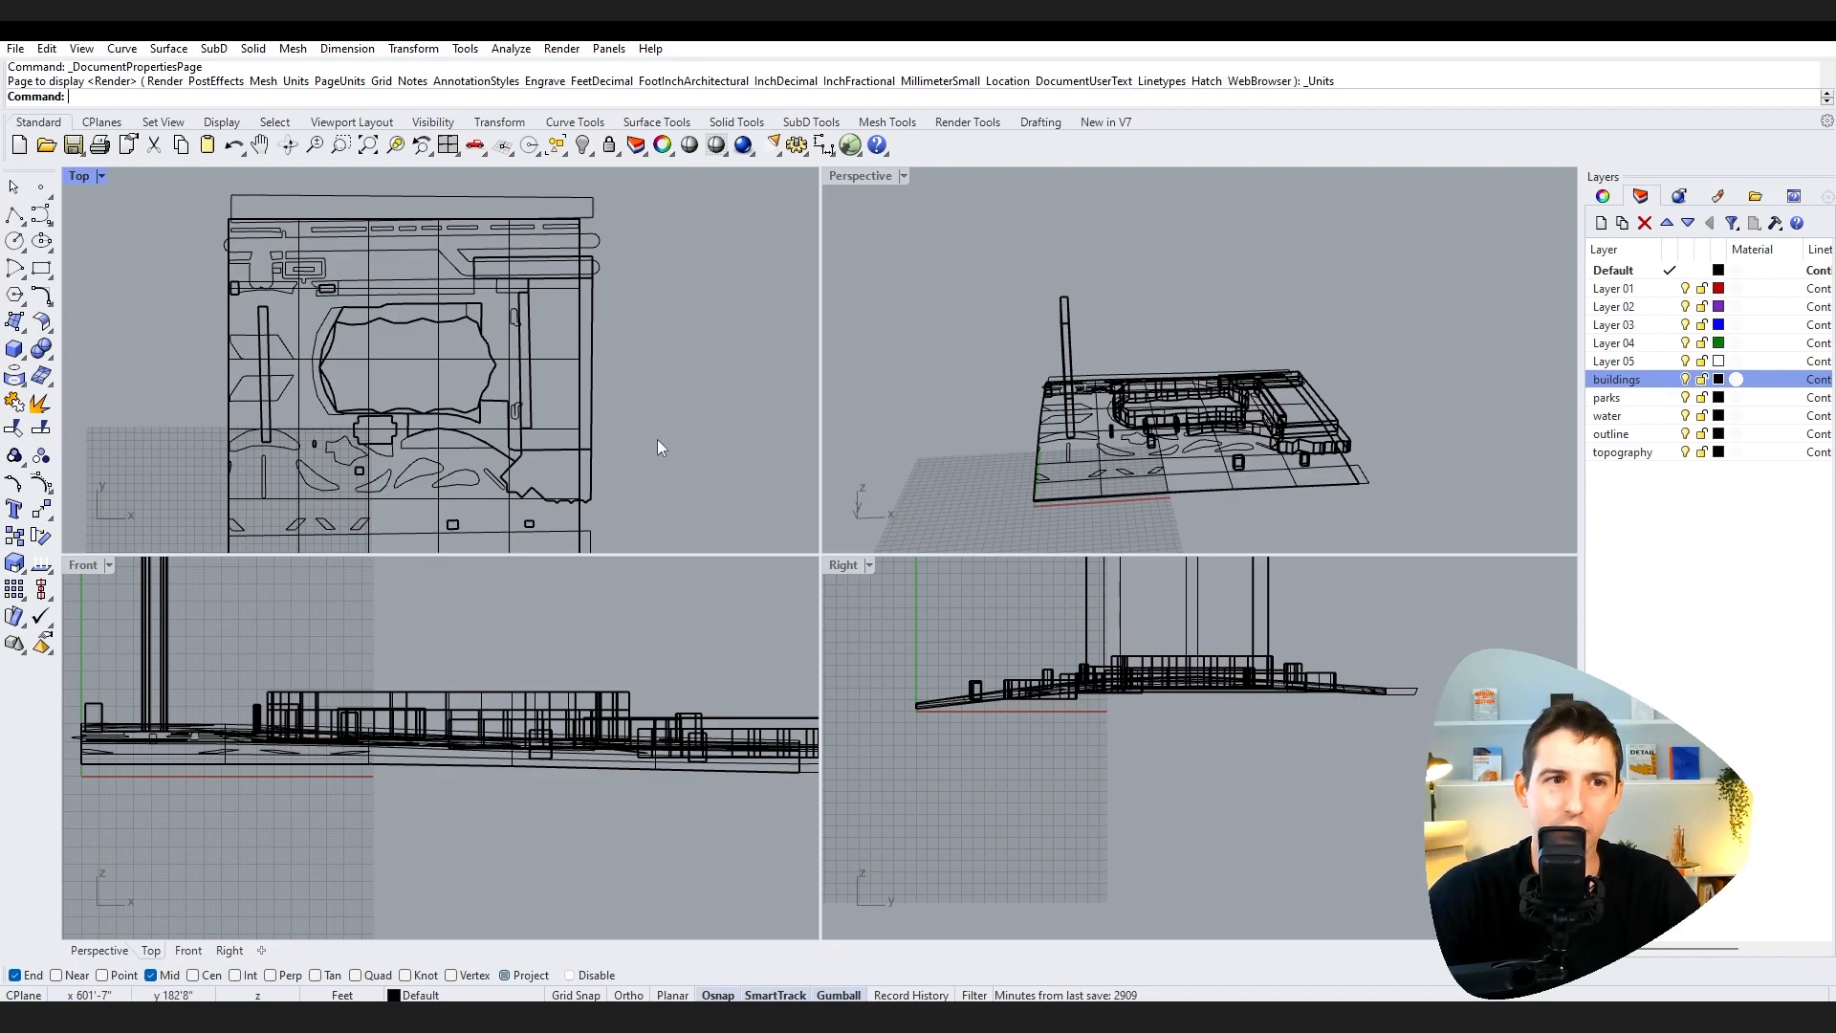
{"action": "scroll", "coordinate": [656, 425], "scroll_direction": "down", "scroll_amount": 4}
{"action": "scroll", "coordinate": [652, 445], "scroll_direction": "up", "scroll_amount": 4}
{"action": "right_click_drag", "start_coordinate": [668, 468], "coordinate": [683, 449]}
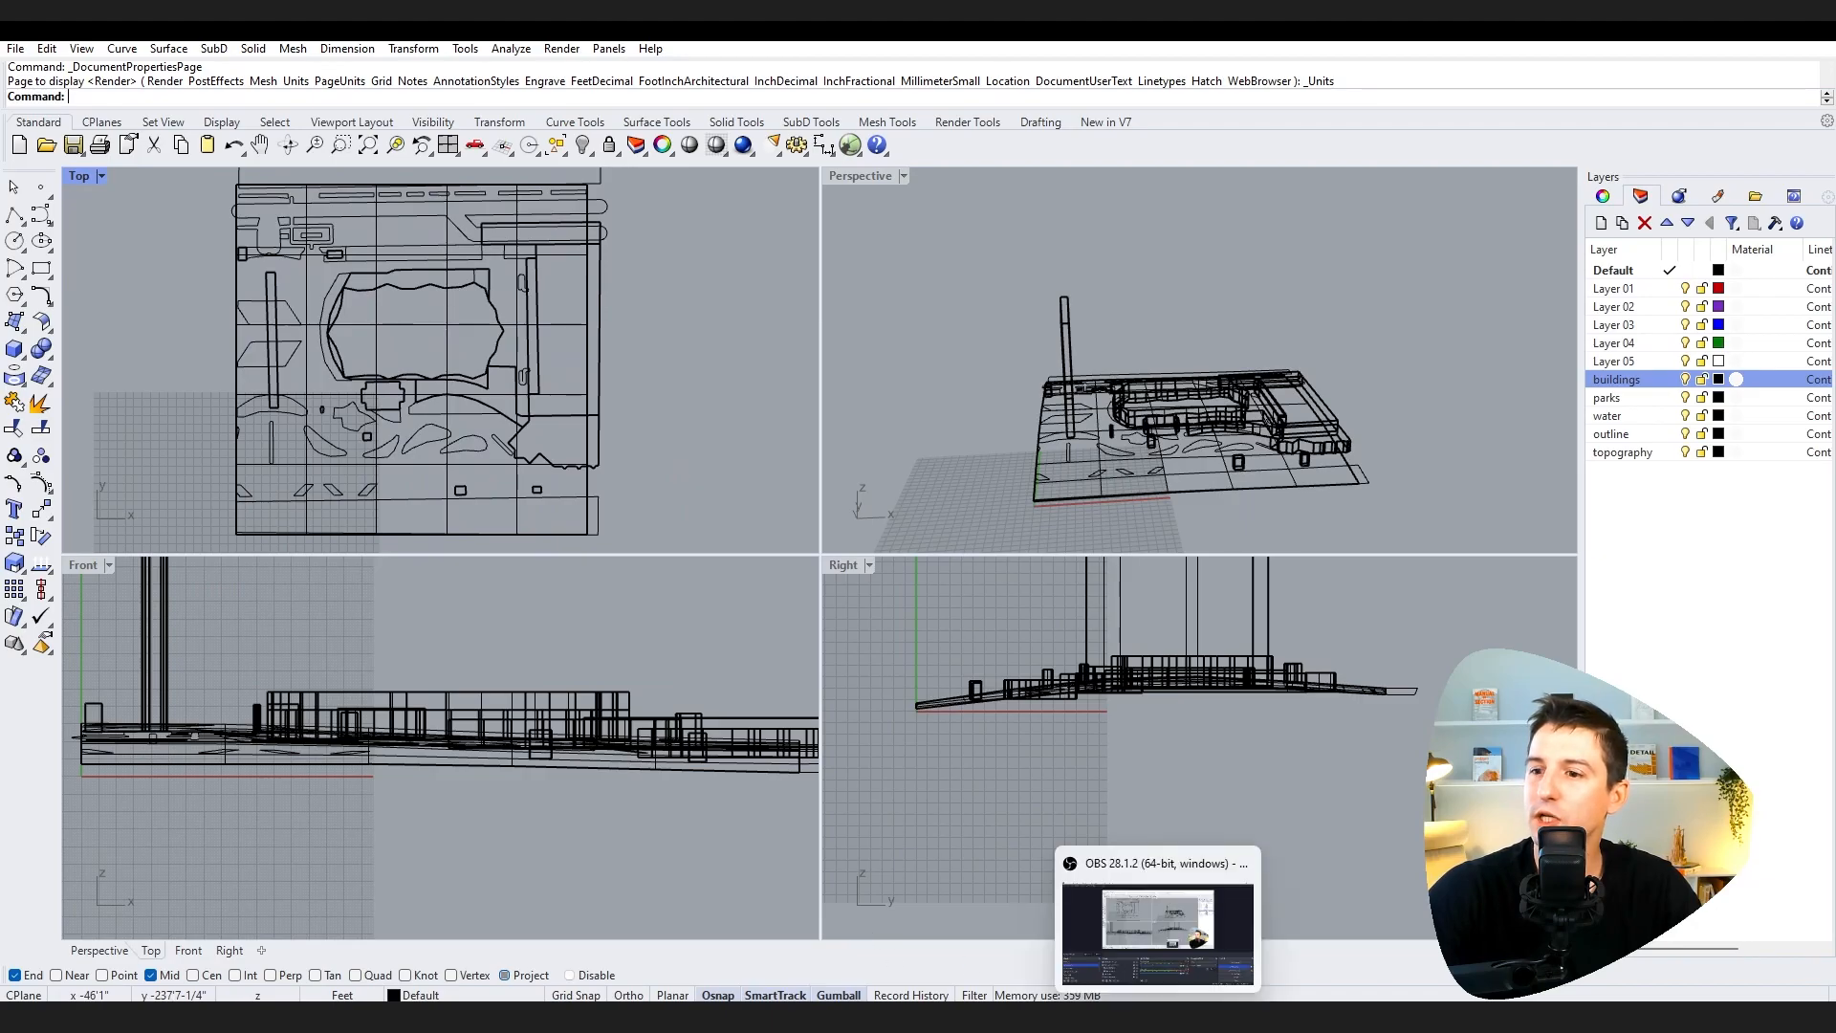
Step: Switch to Google Earth and navigate to a north-up overhead view of Navy Pier
{"action": "left_click", "coordinate": [1115, 1015]}
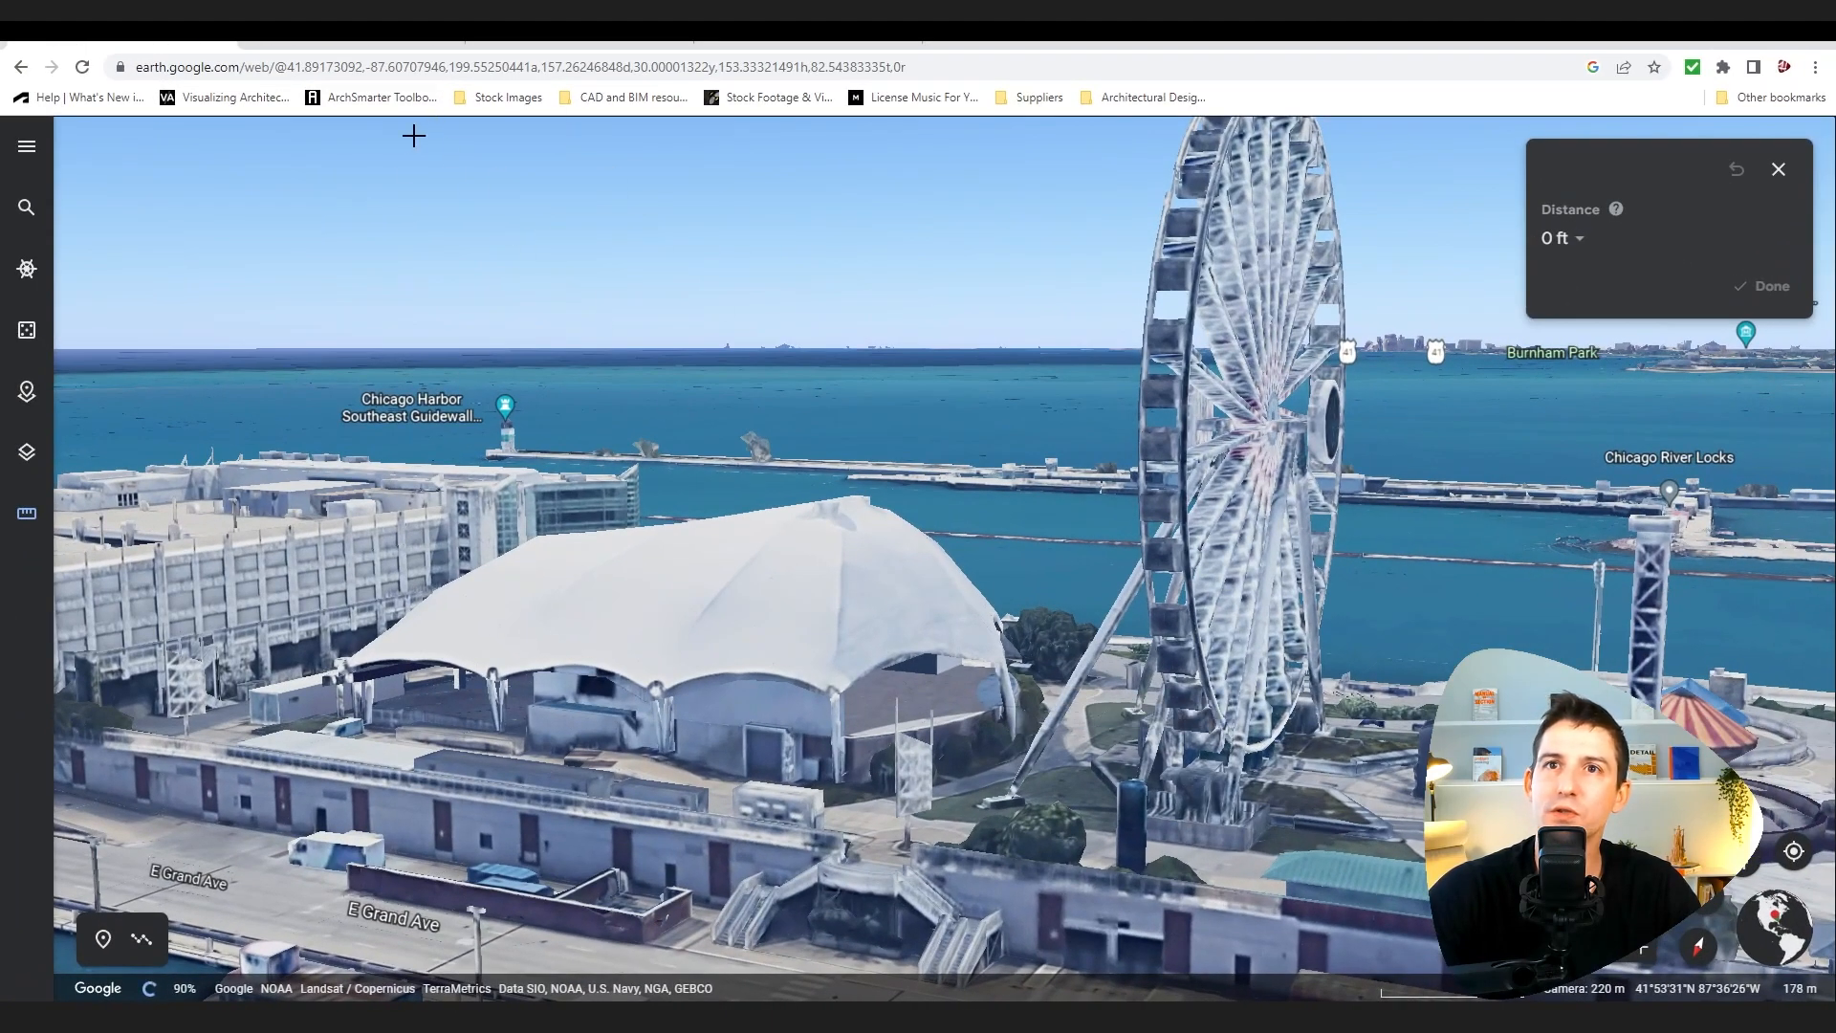
{"action": "mouse_move", "coordinate": [645, 529]}
{"action": "right_mouse_down"}
{"action": "mouse_move", "coordinate": [557, 660]}
{"action": "mouse_move", "coordinate": [729, 508]}
{"action": "right_mouse_up"}
{"action": "middle_click_drag", "start_coordinate": [728, 509], "coordinate": [799, 545]}
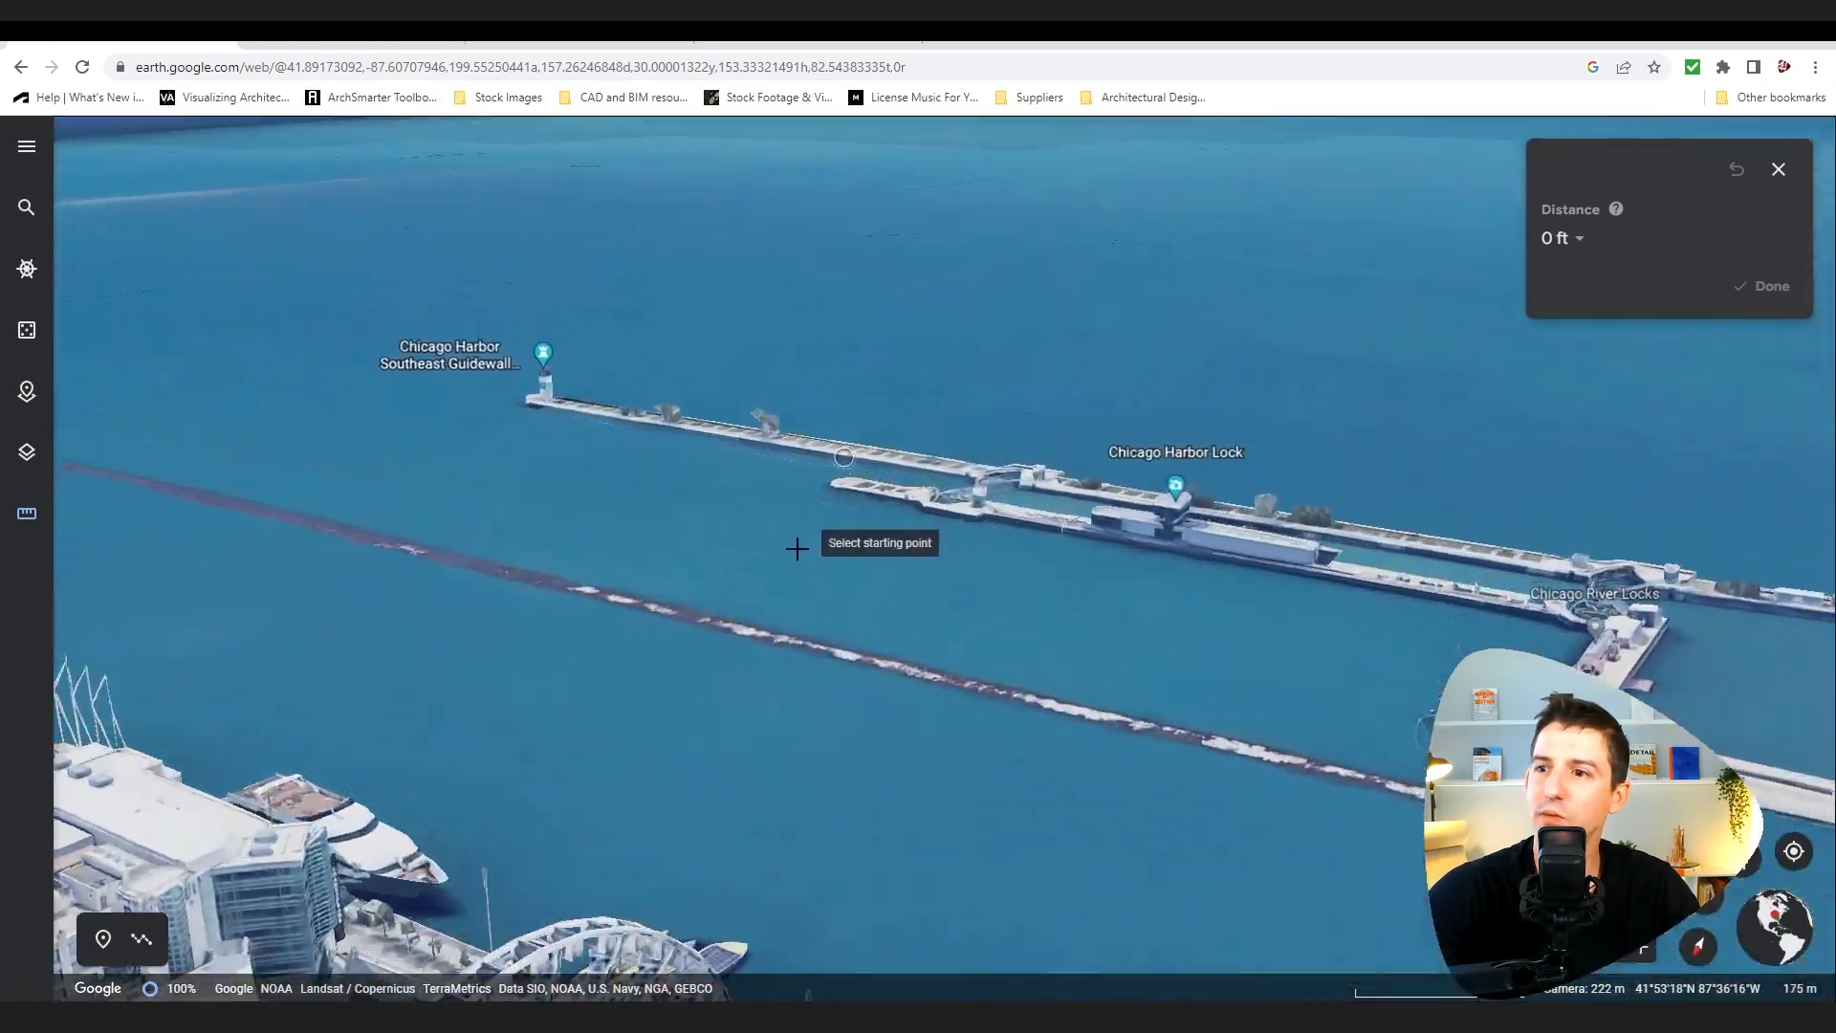
{"action": "scroll", "coordinate": [789, 519], "scroll_direction": "down", "scroll_amount": 5}
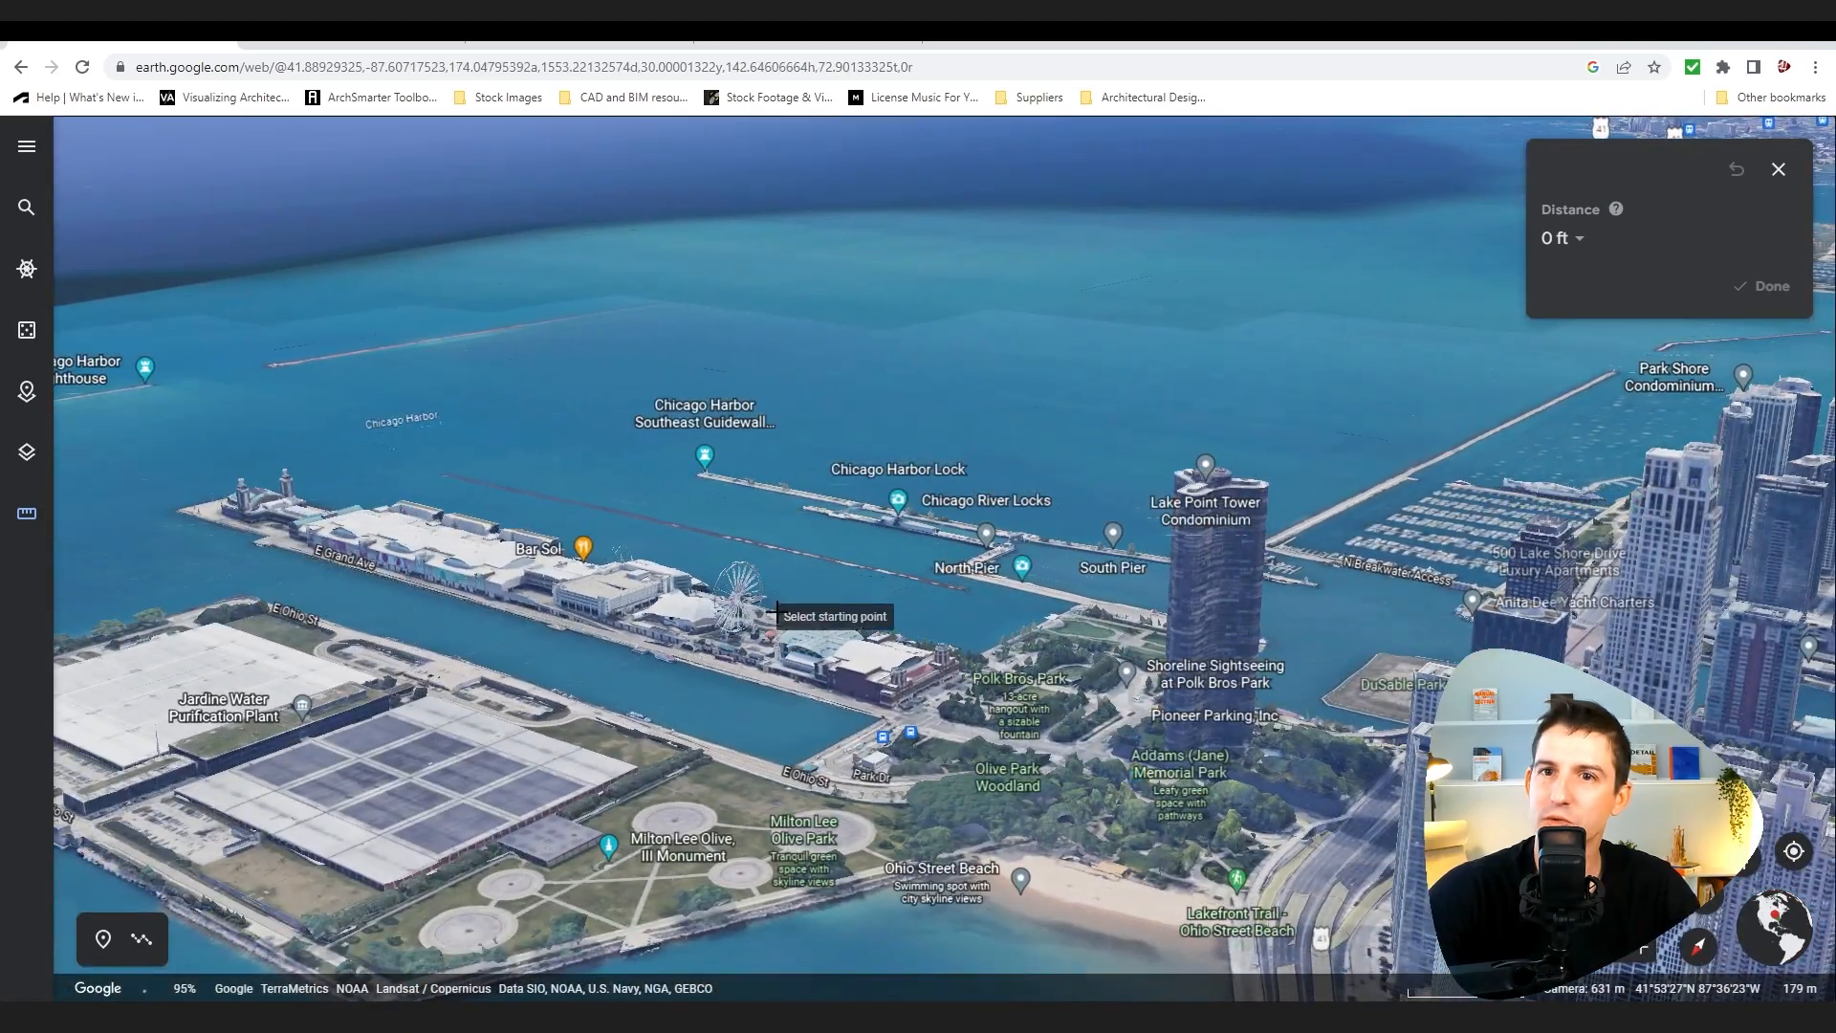
{"action": "left_click", "coordinate": [1705, 906]}
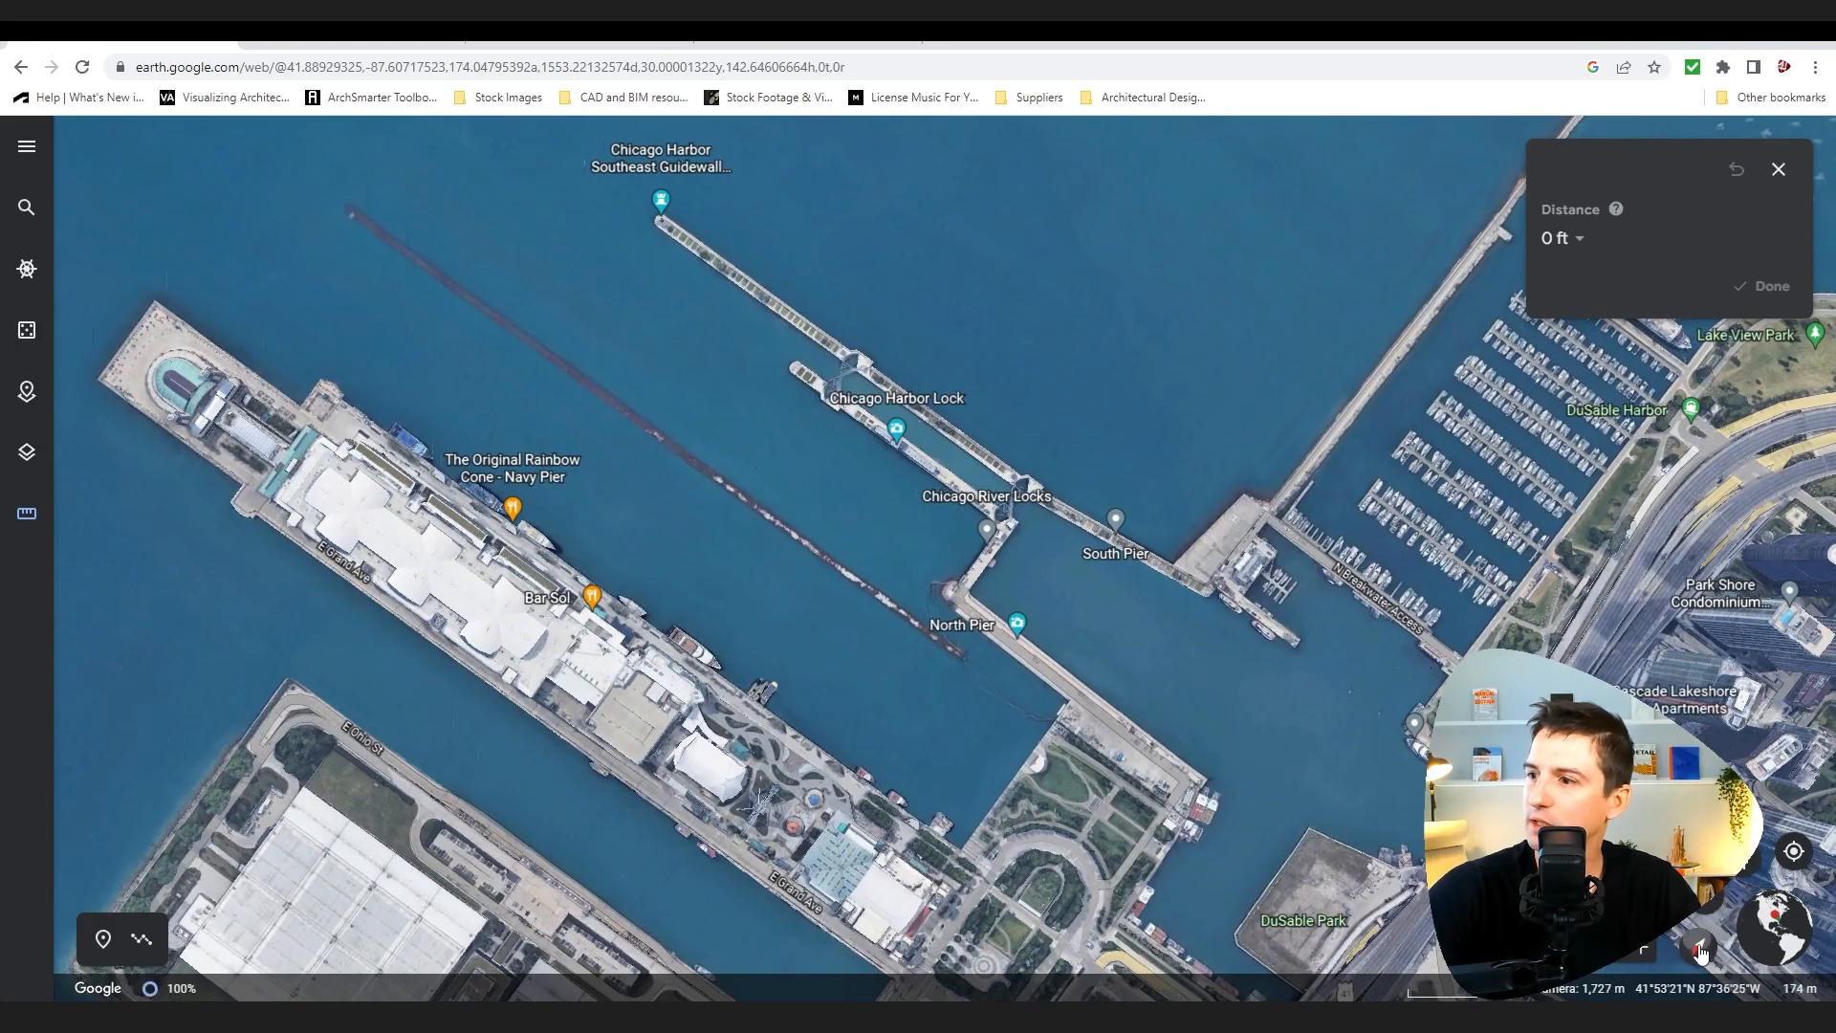
{"action": "left_click", "coordinate": [1699, 950]}
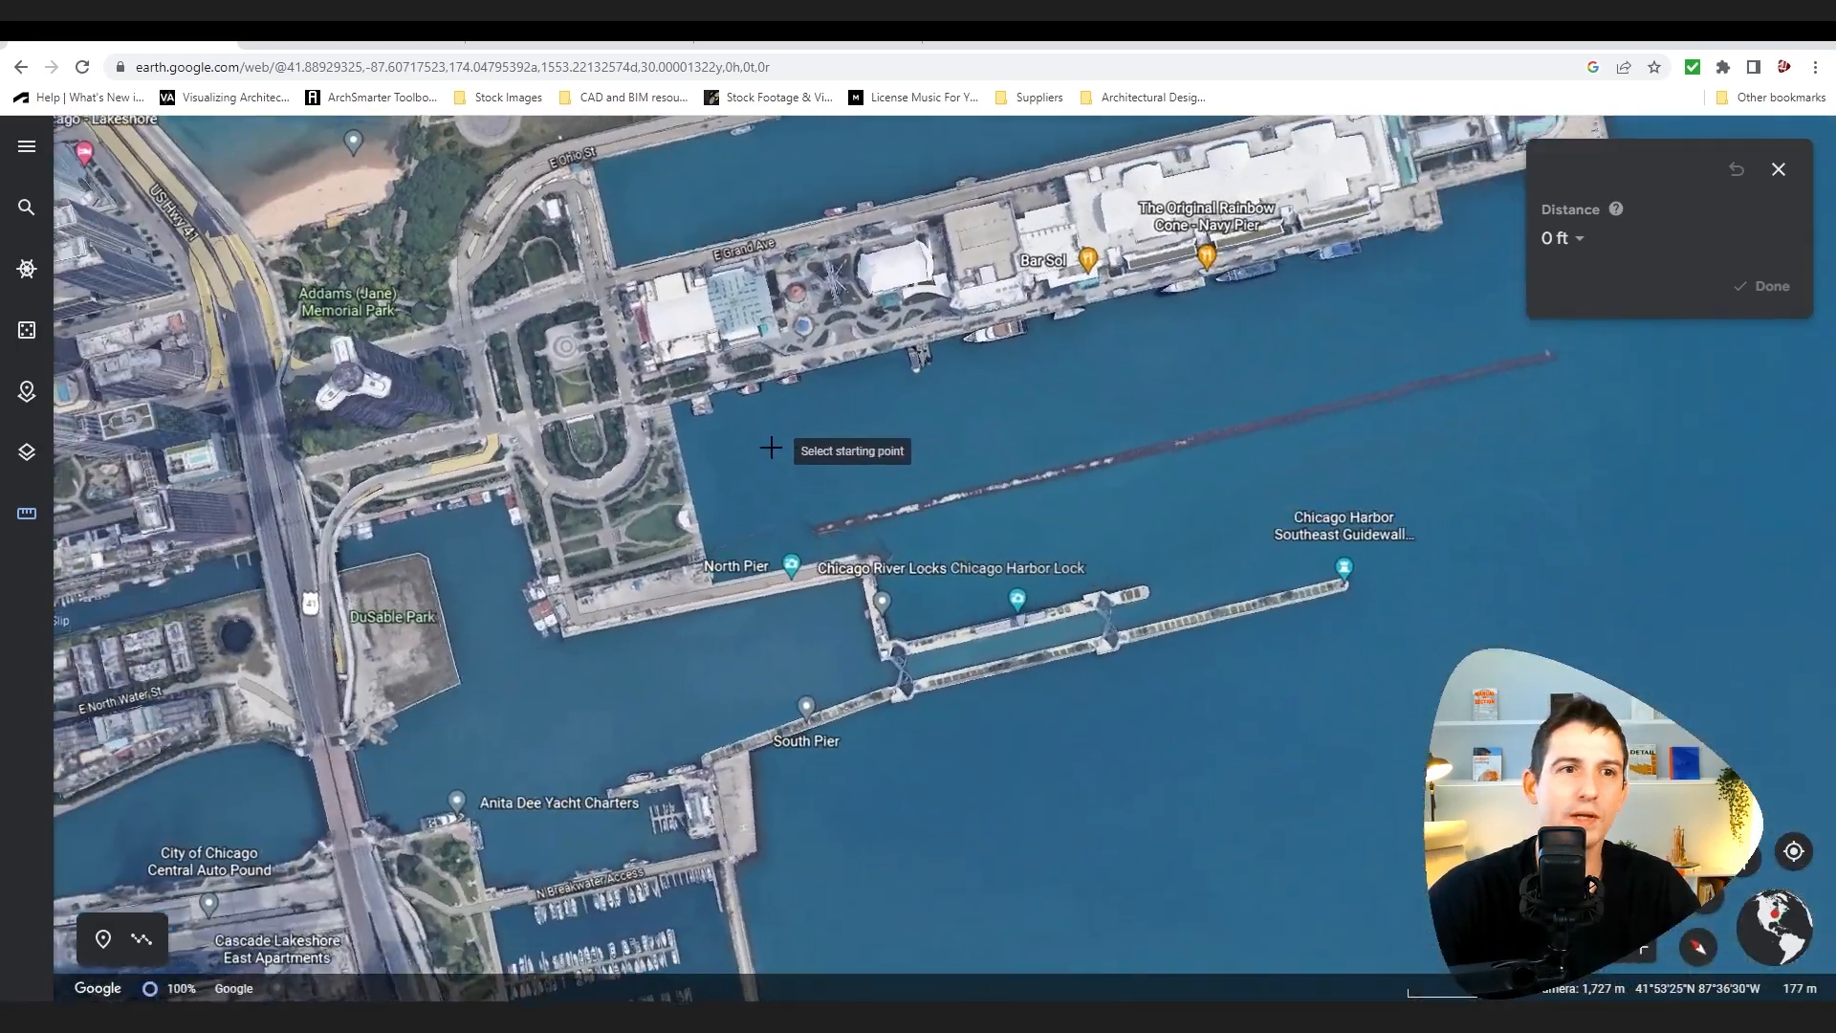
Step: Zoom in on the pier's central buildings and try starting a distance measurement at the white tent's corner
{"action": "scroll", "coordinate": [771, 450], "scroll_direction": "up", "scroll_amount": 3}
{"action": "scroll", "coordinate": [1040, 203], "scroll_direction": "up", "scroll_amount": 2}
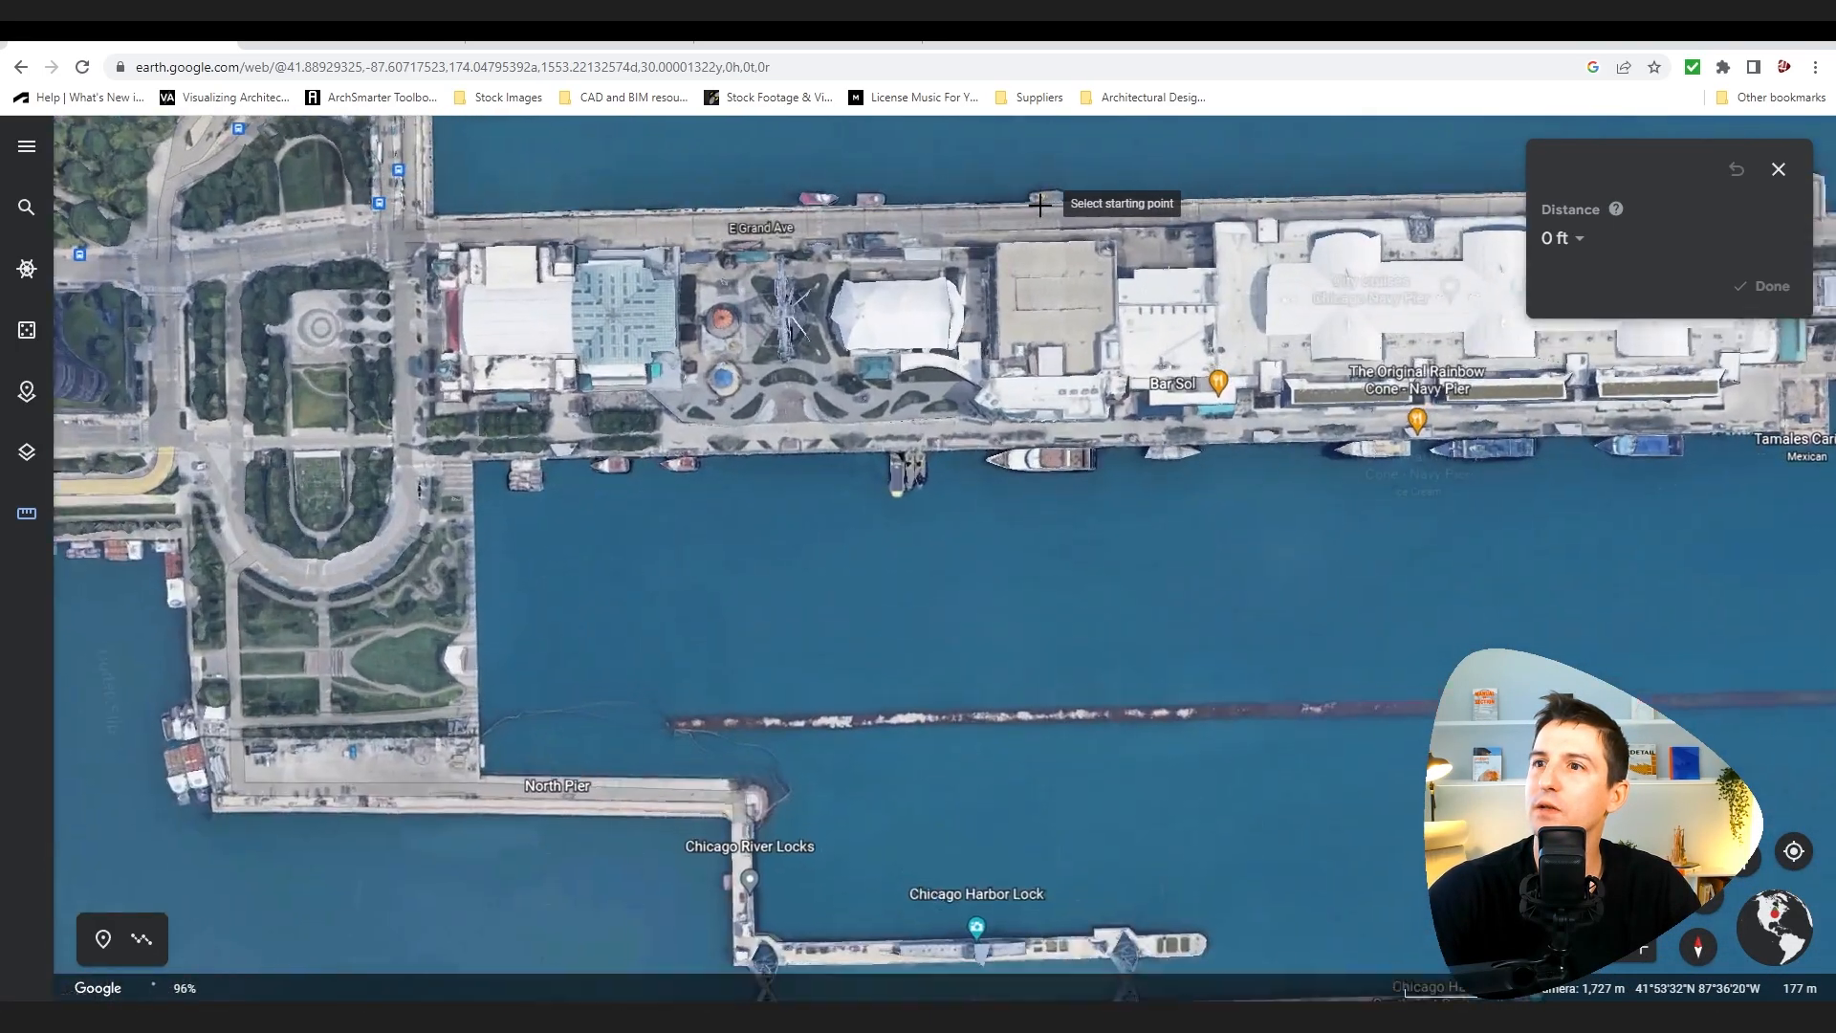
{"action": "scroll", "coordinate": [822, 315], "scroll_direction": "up", "scroll_amount": 5}
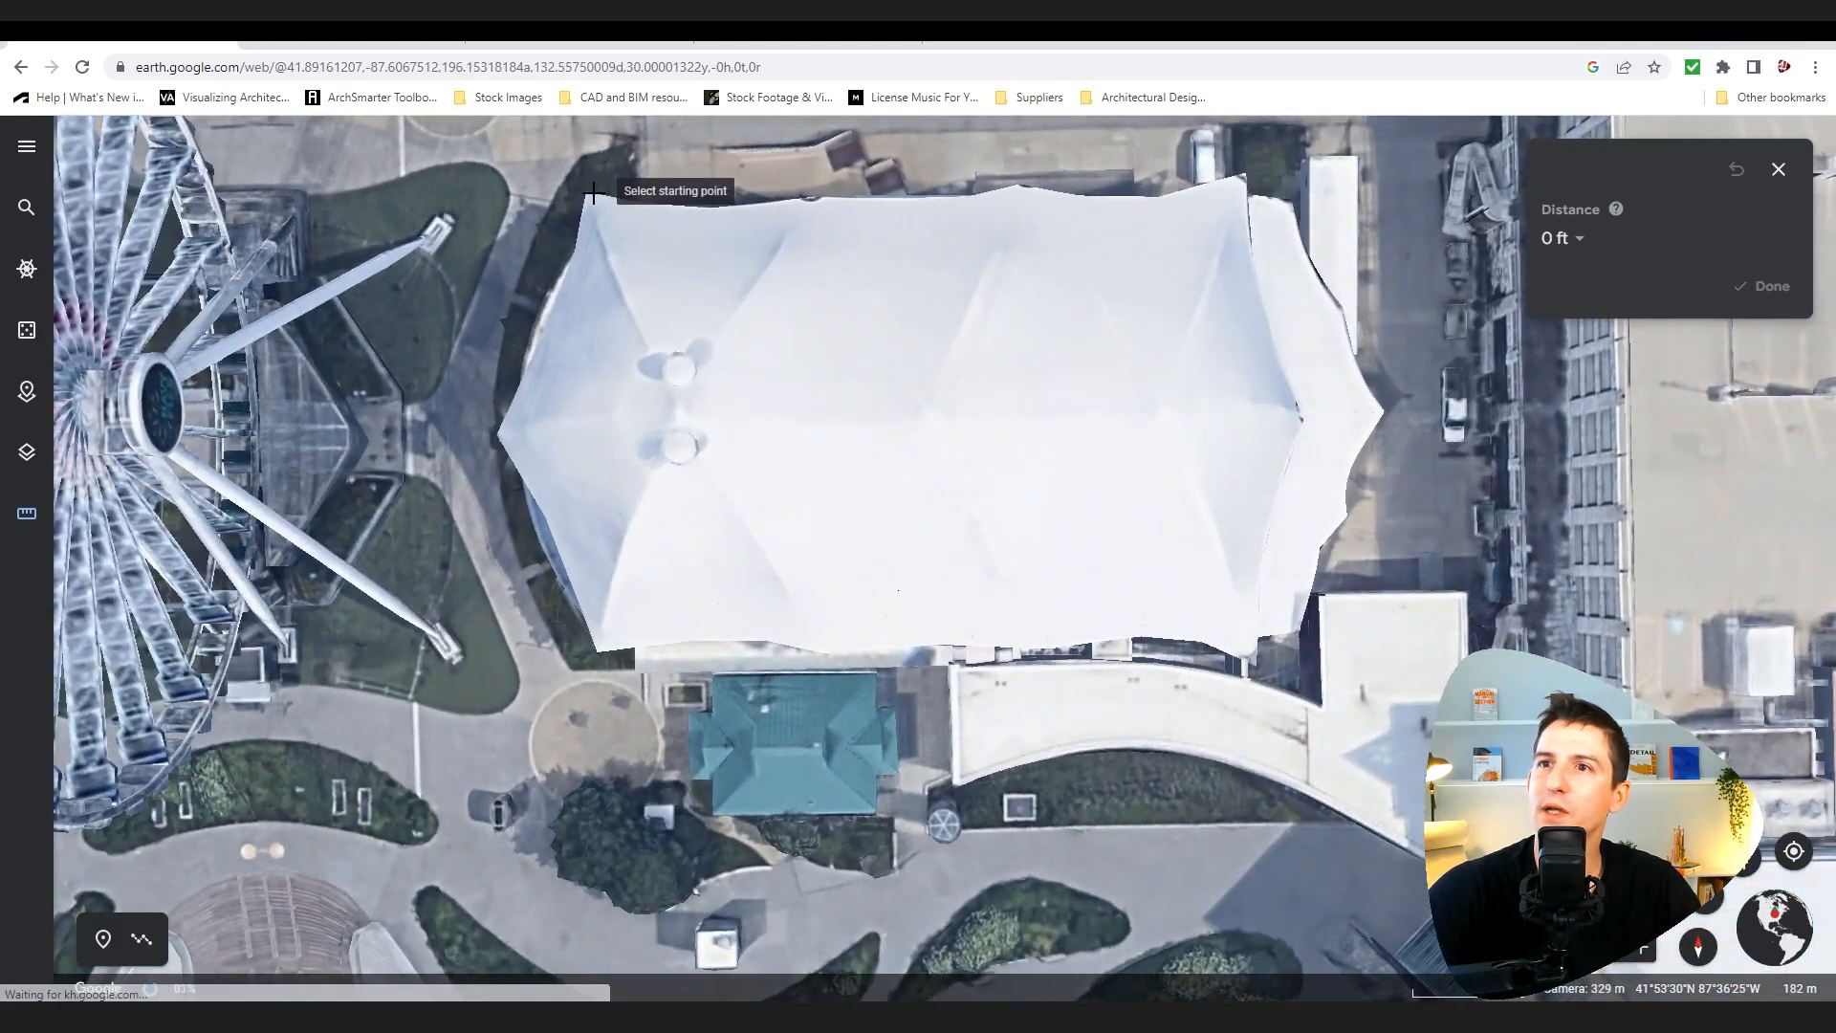
{"action": "left_click", "coordinate": [620, 285]}
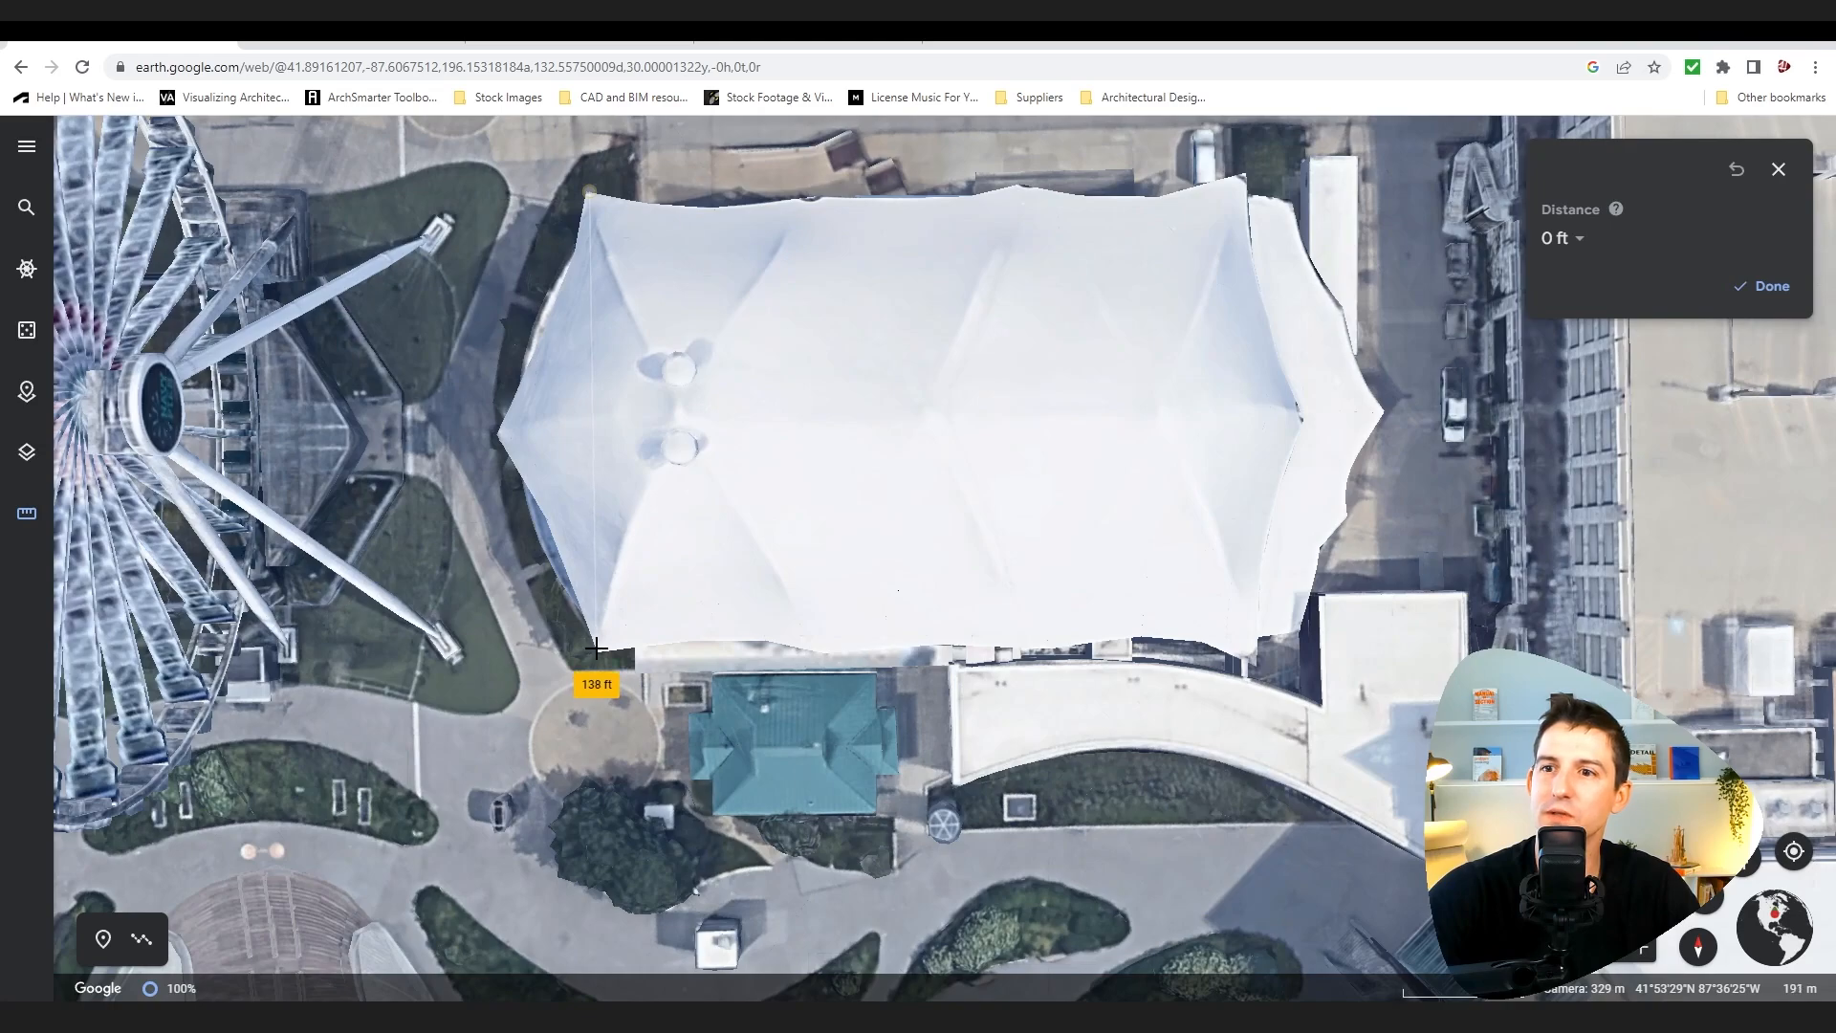
{"action": "key", "text": "Escape"}
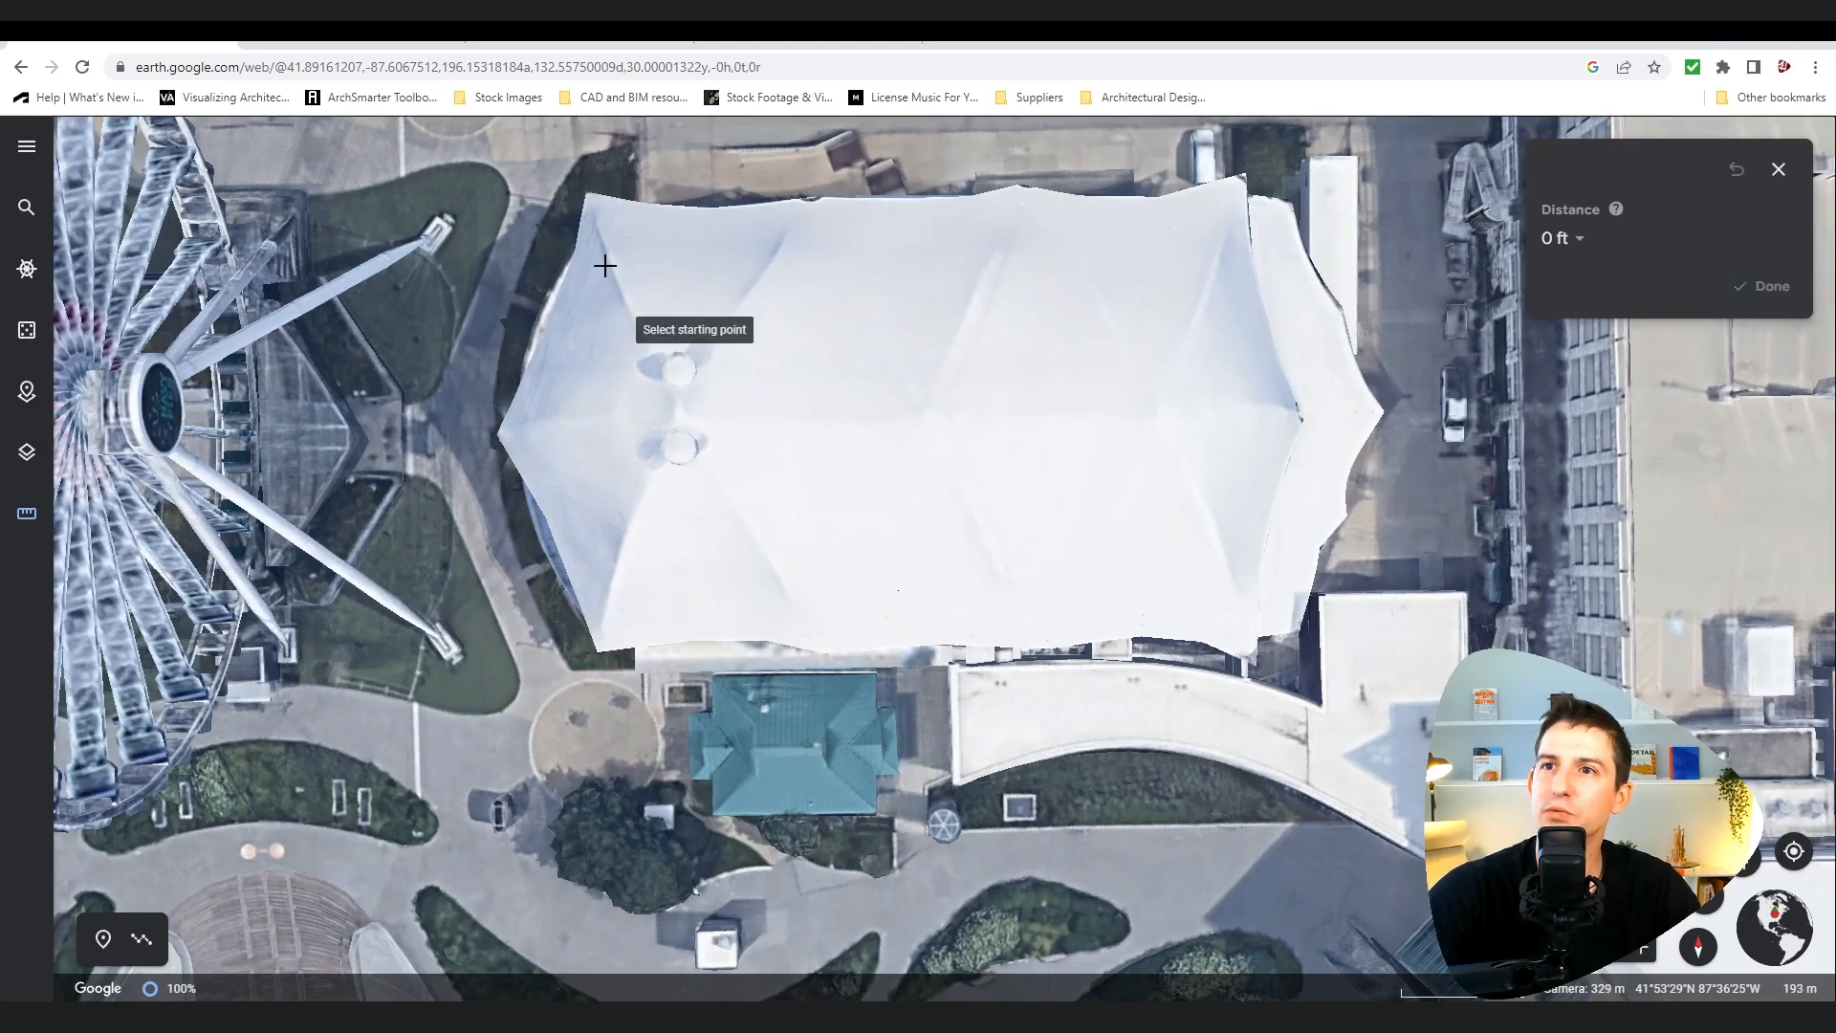
Step: Try again to measure from the tent's corner, tilting the view into 3D before placing the starting point
{"action": "left_click", "coordinate": [599, 211]}
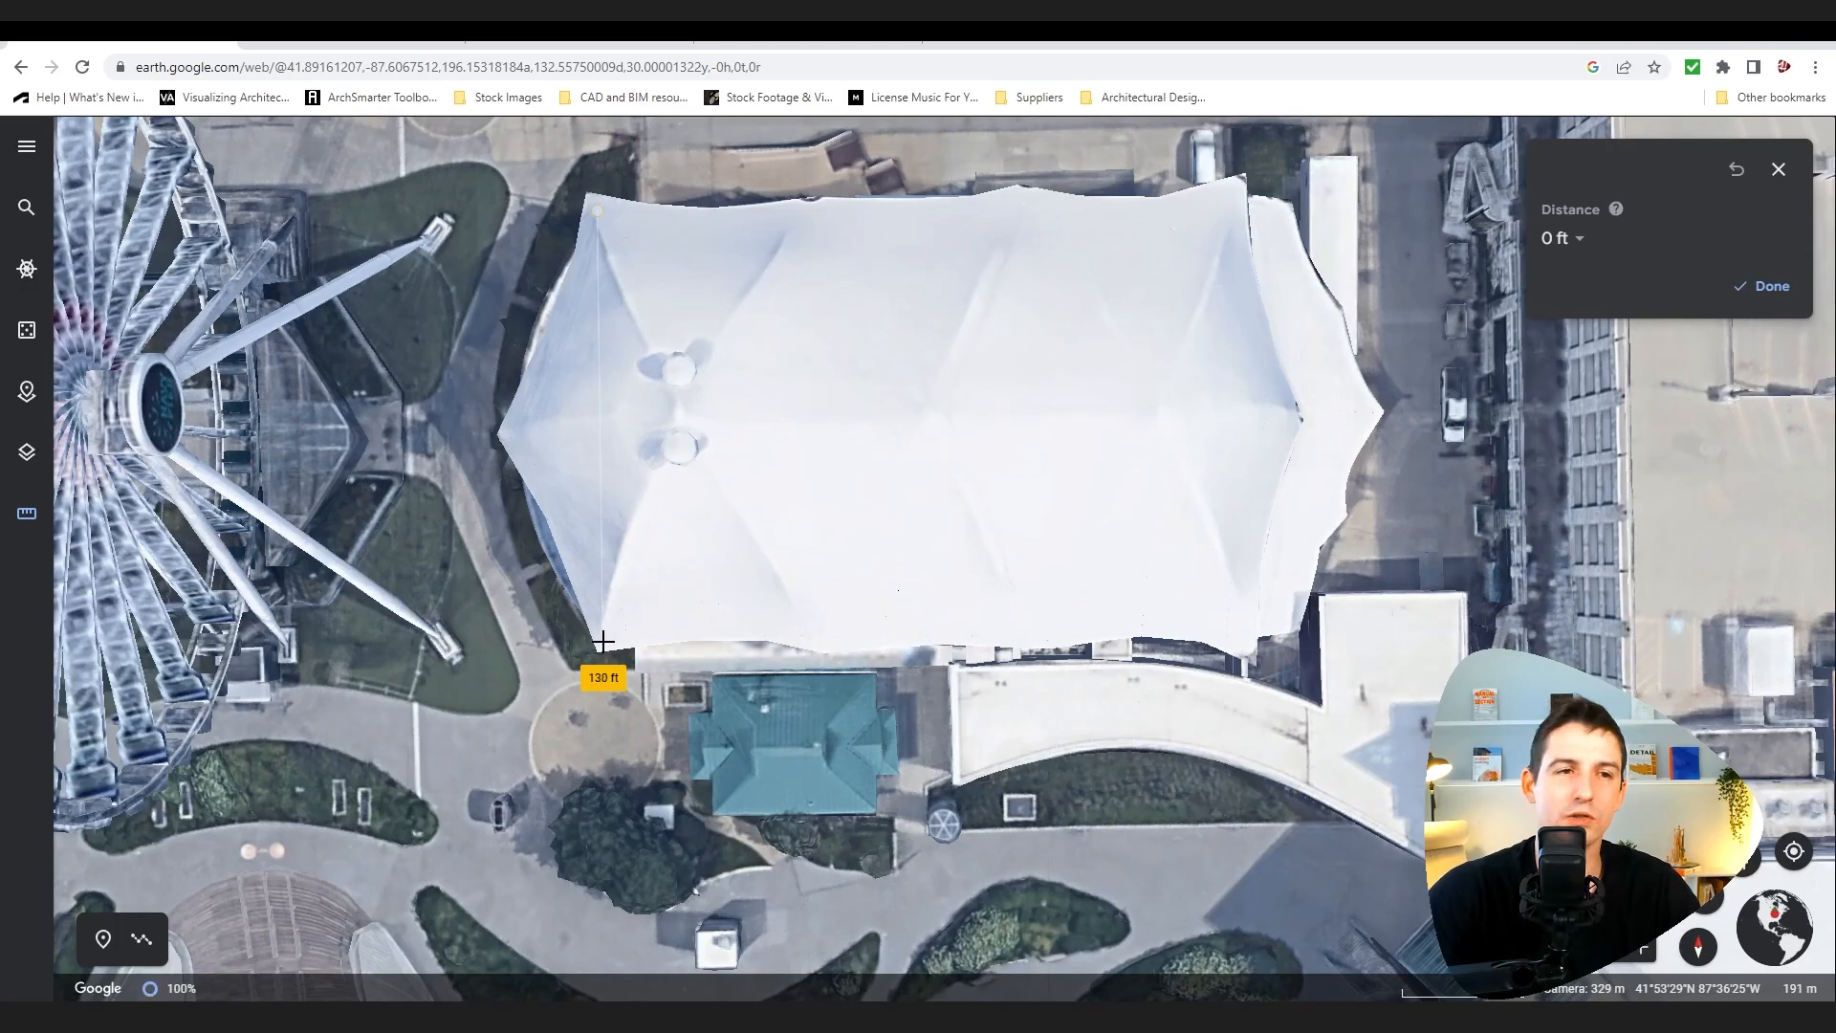
{"action": "key", "text": "Escape"}
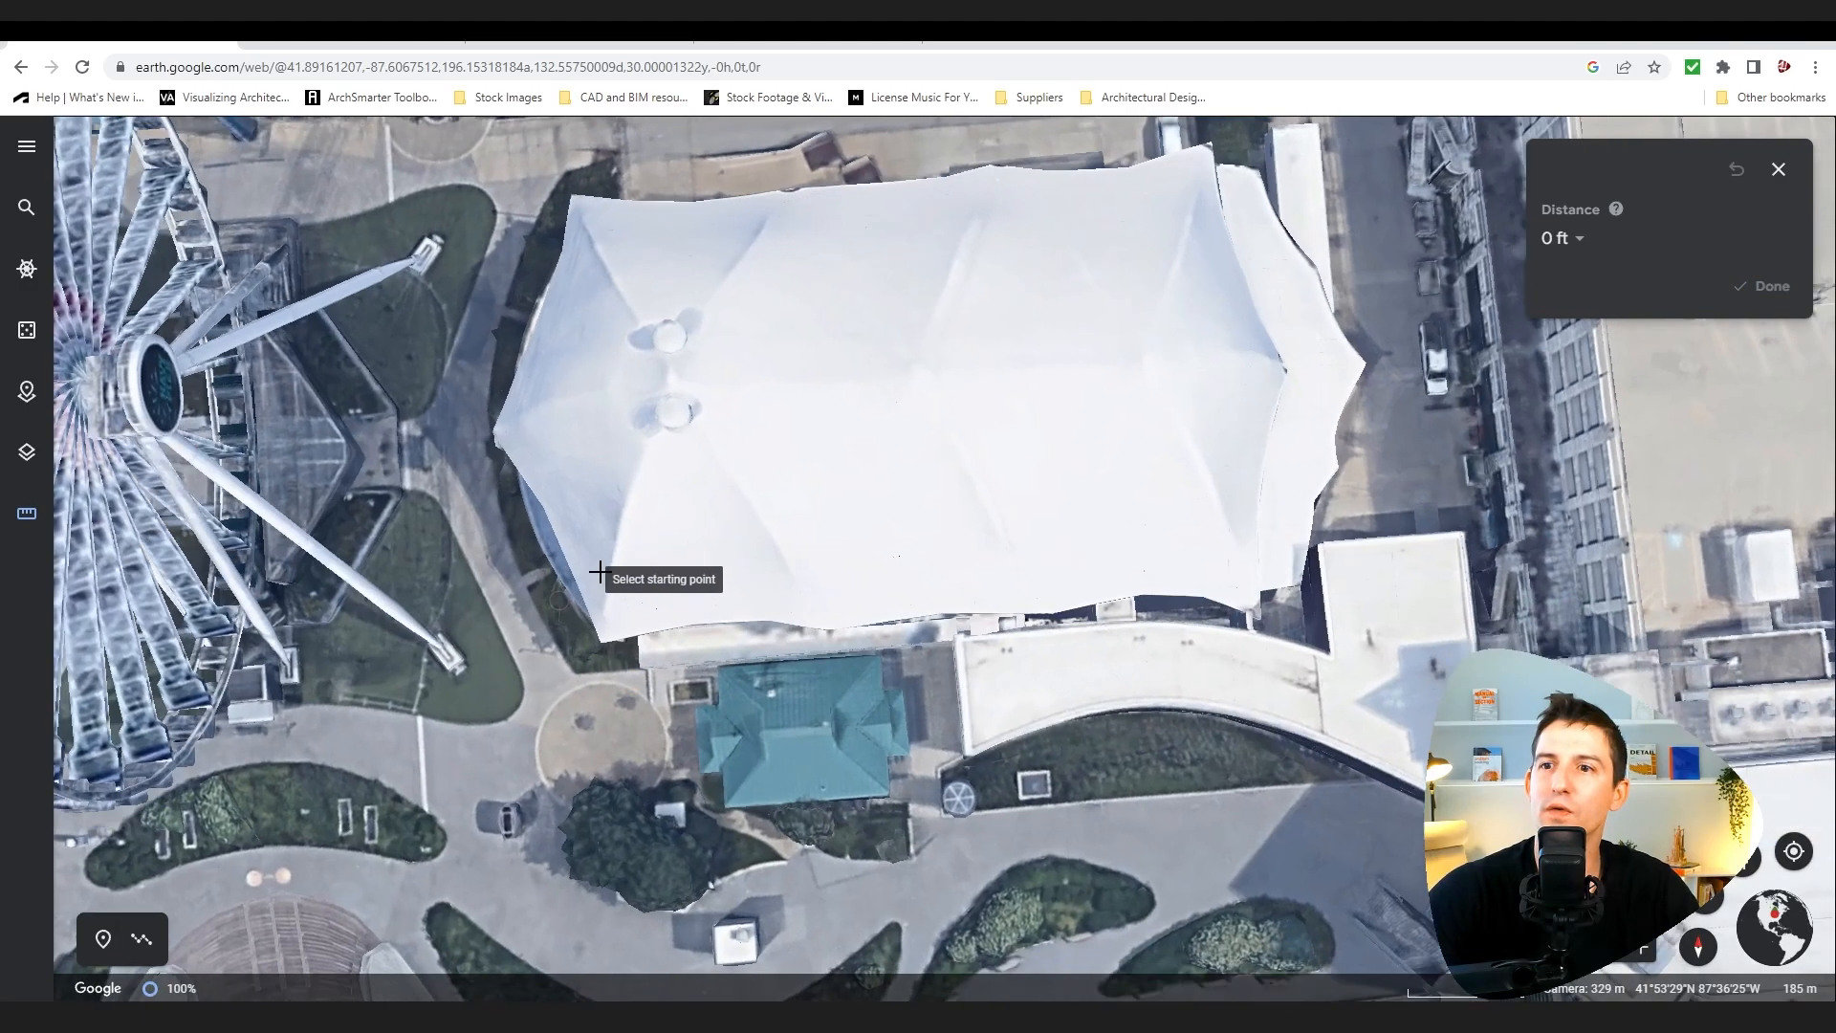
{"action": "middle_click_drag", "start_coordinate": [599, 572], "coordinate": [787, 365]}
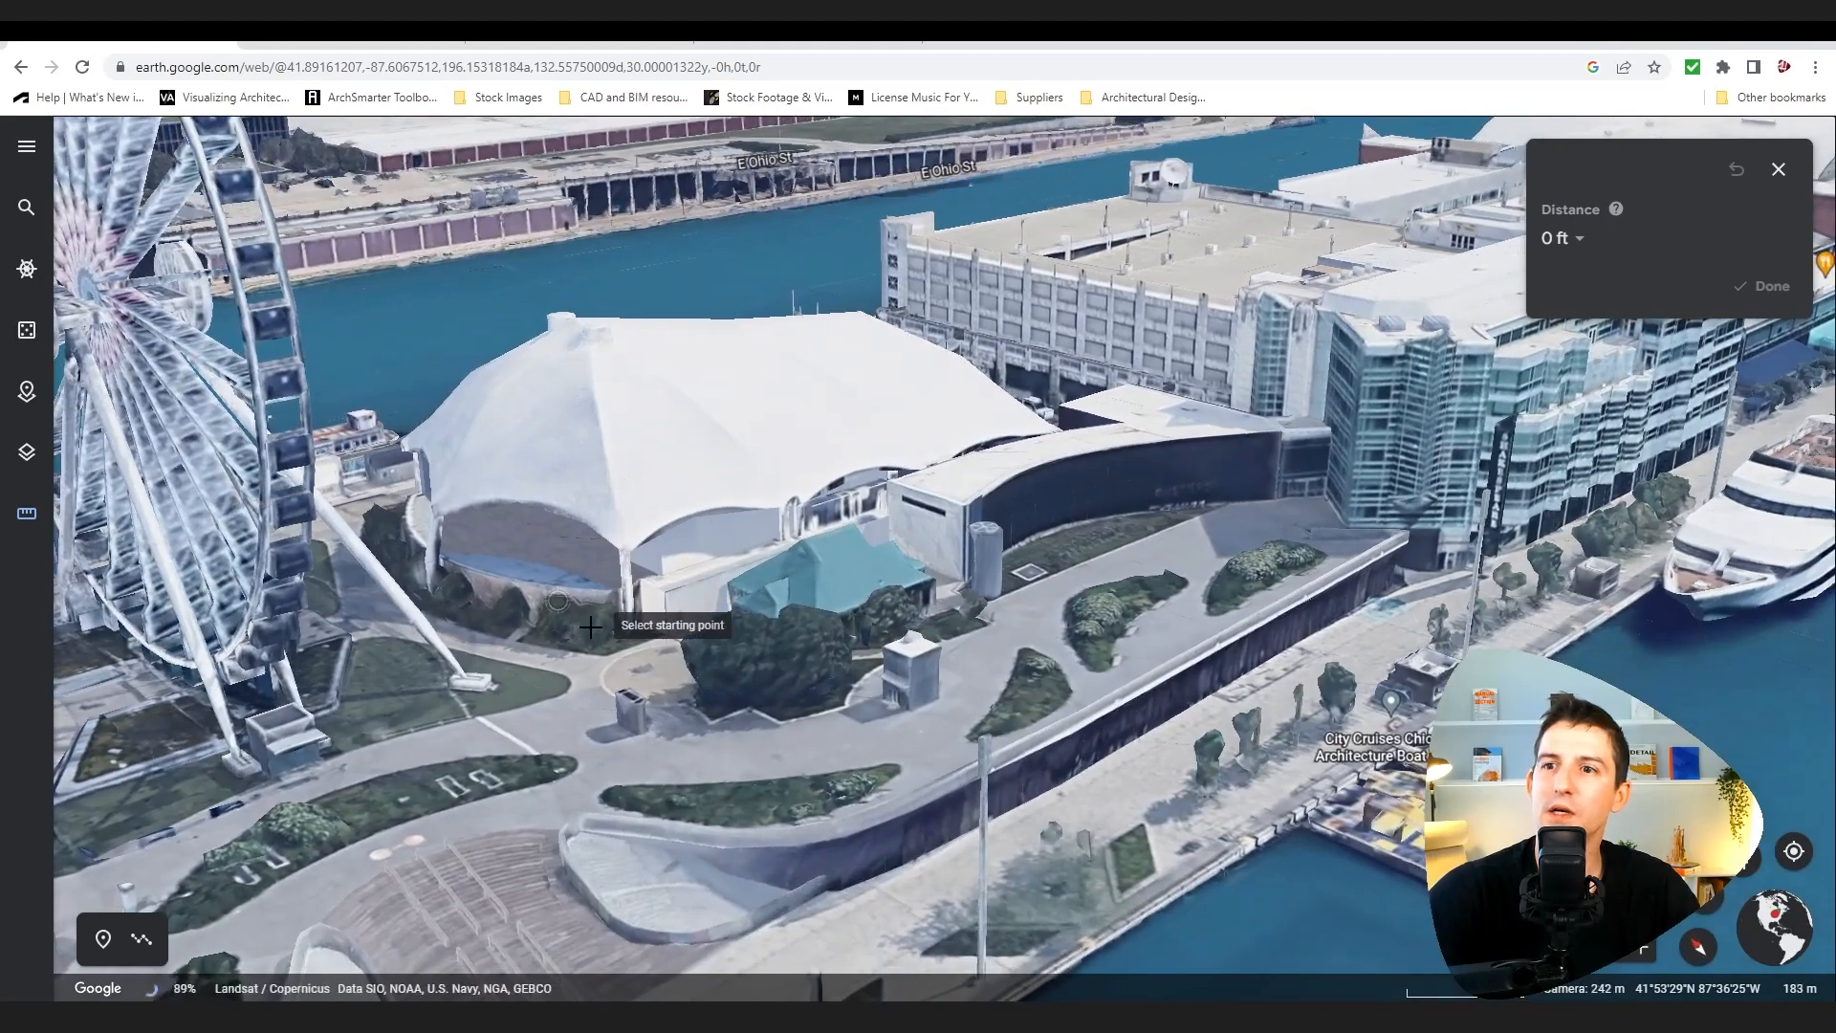
{"action": "left_click", "coordinate": [631, 617]}
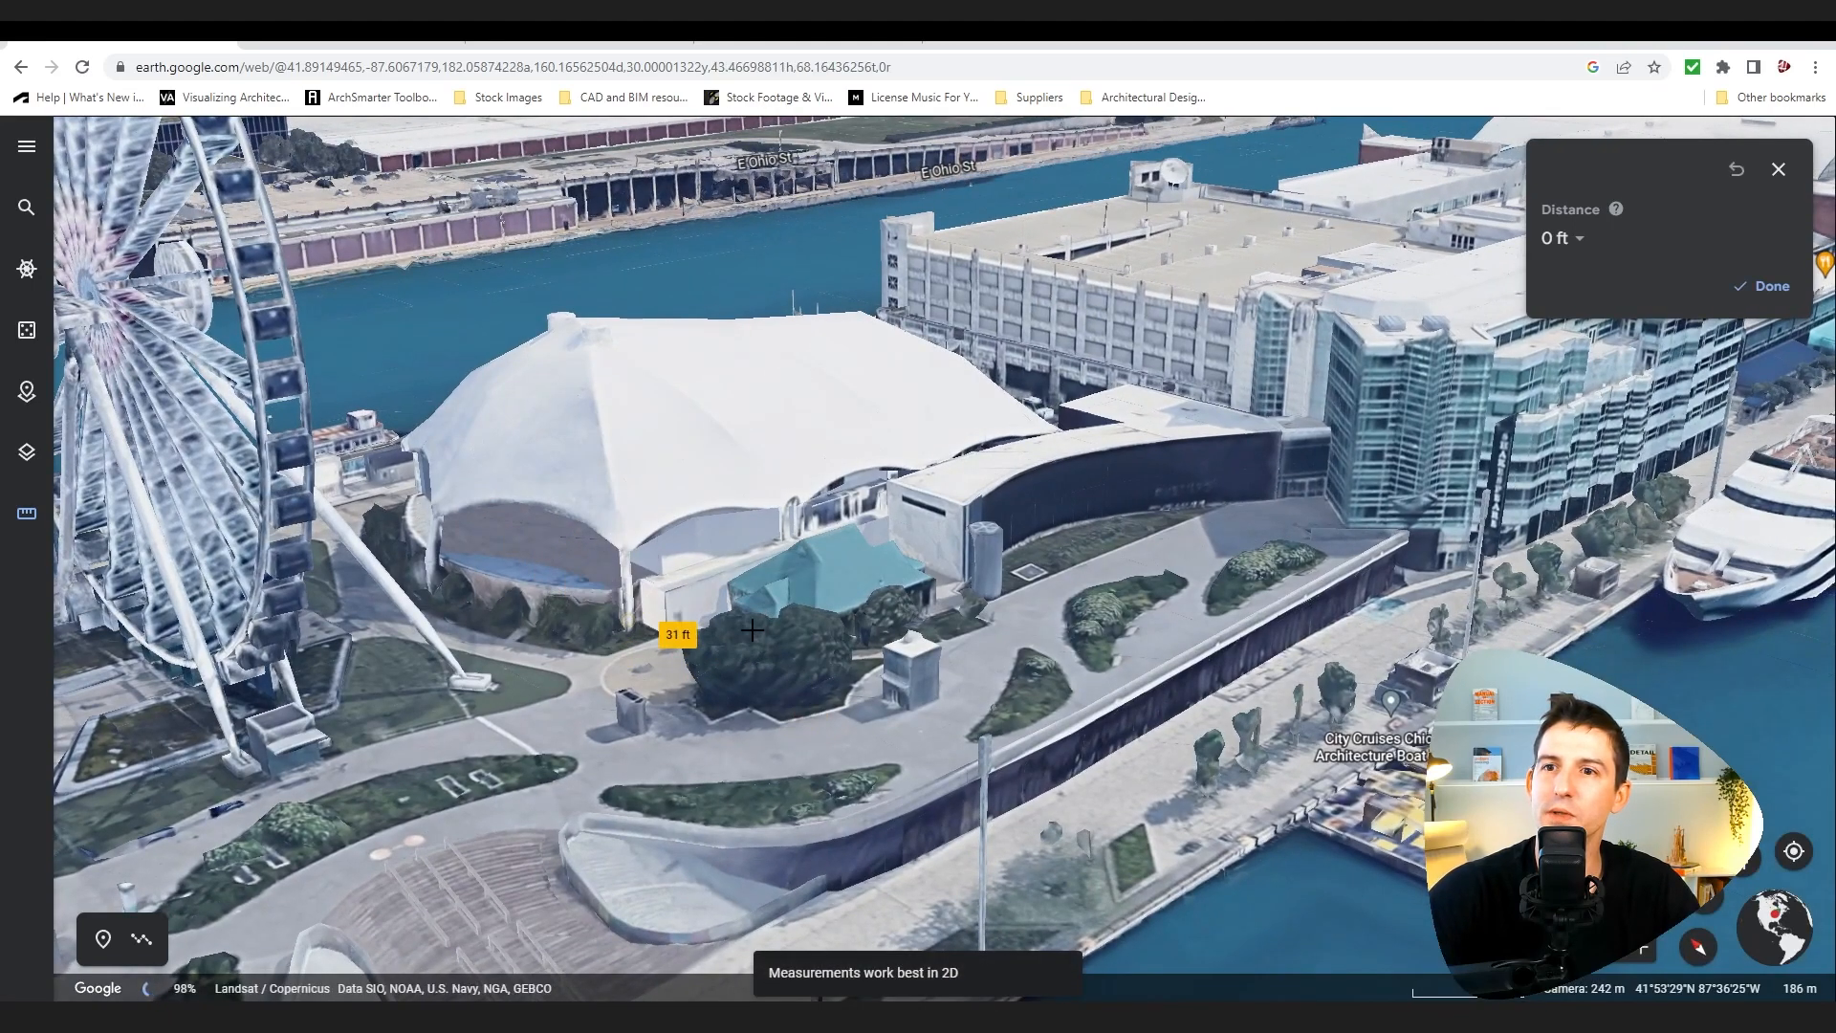
Step: Turn off 3D Buildings in the map style layers and try measuring across the tent building from its west corner
{"action": "left_click", "coordinate": [27, 452]}
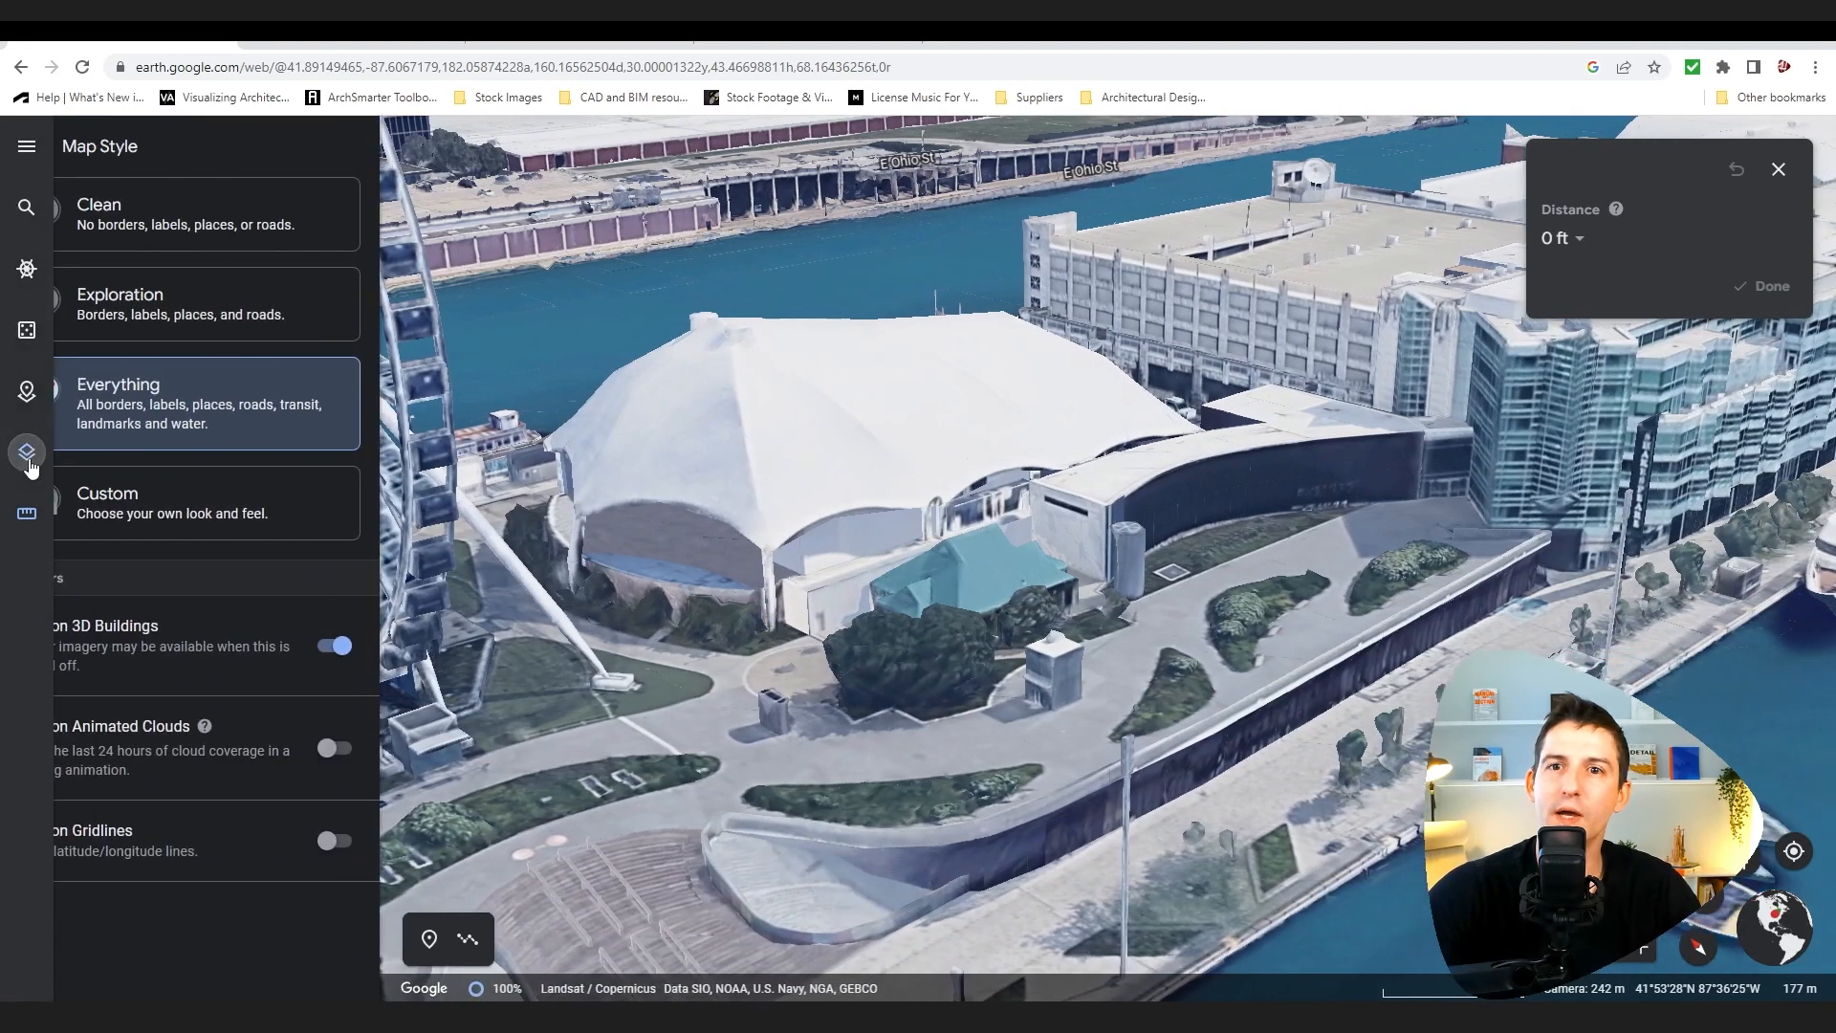
{"action": "left_click", "coordinate": [391, 645]}
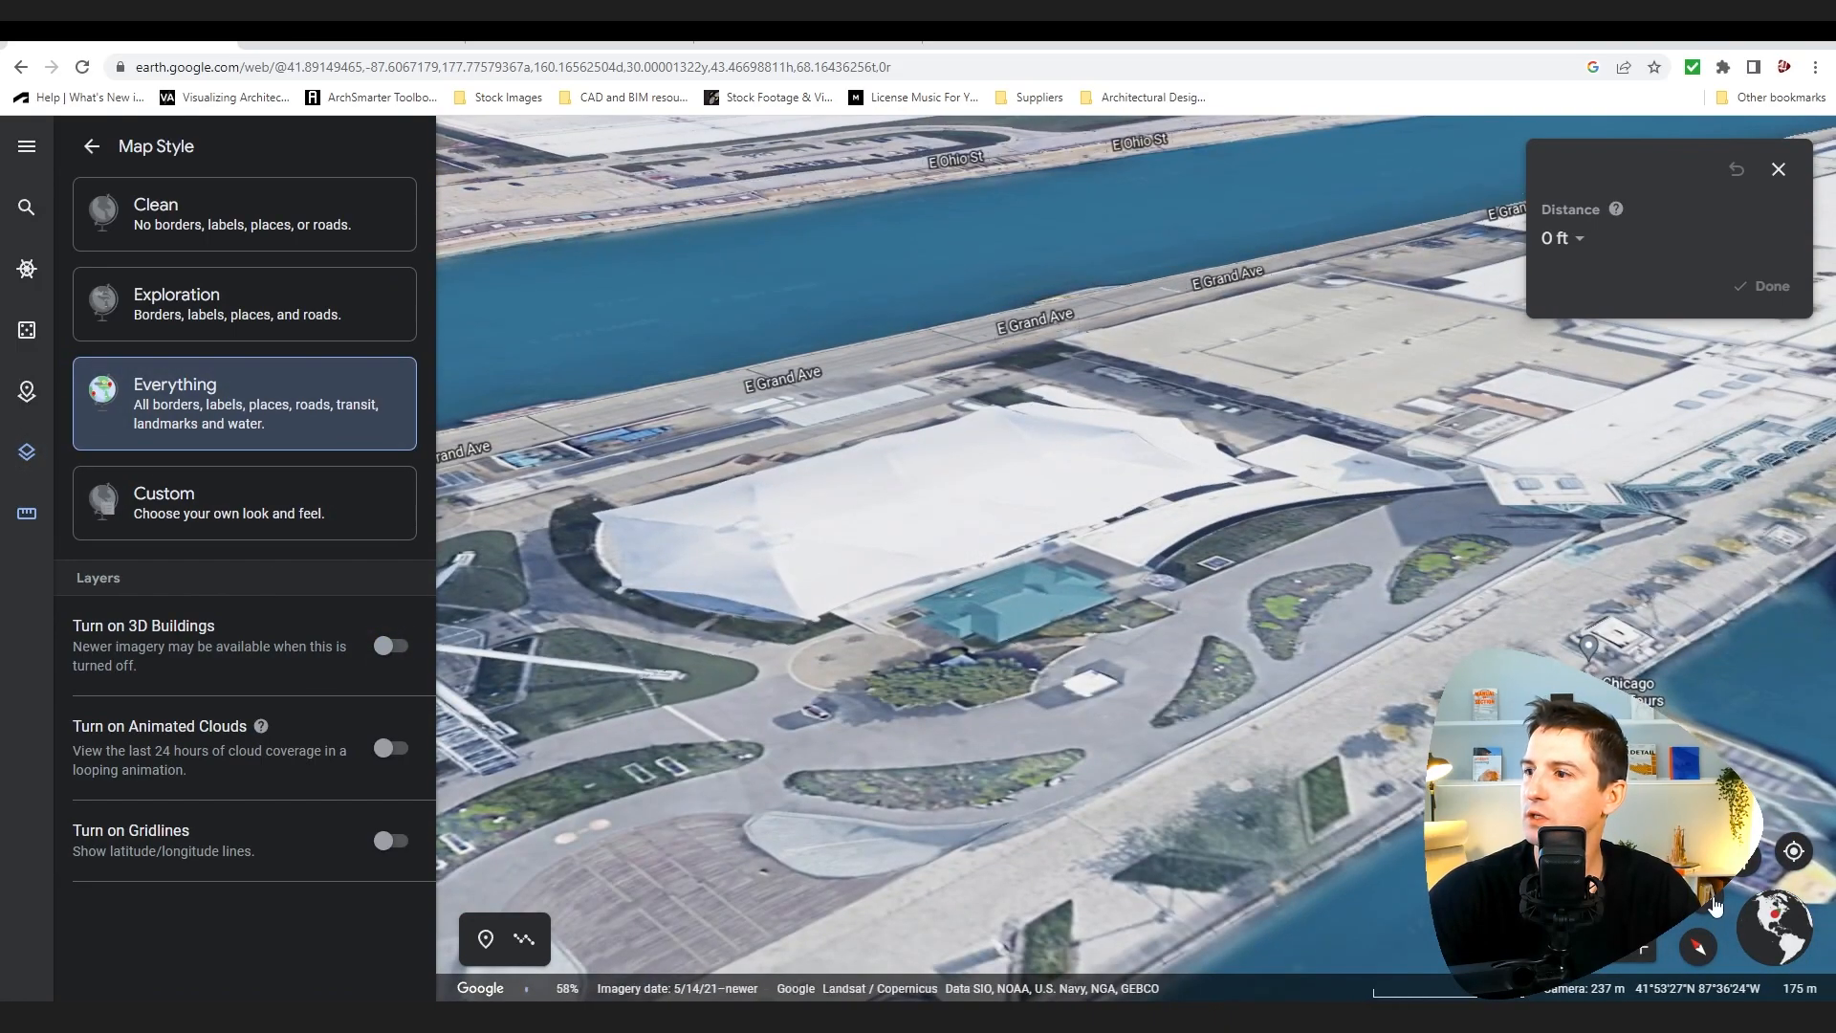
{"action": "left_click", "coordinate": [1714, 906]}
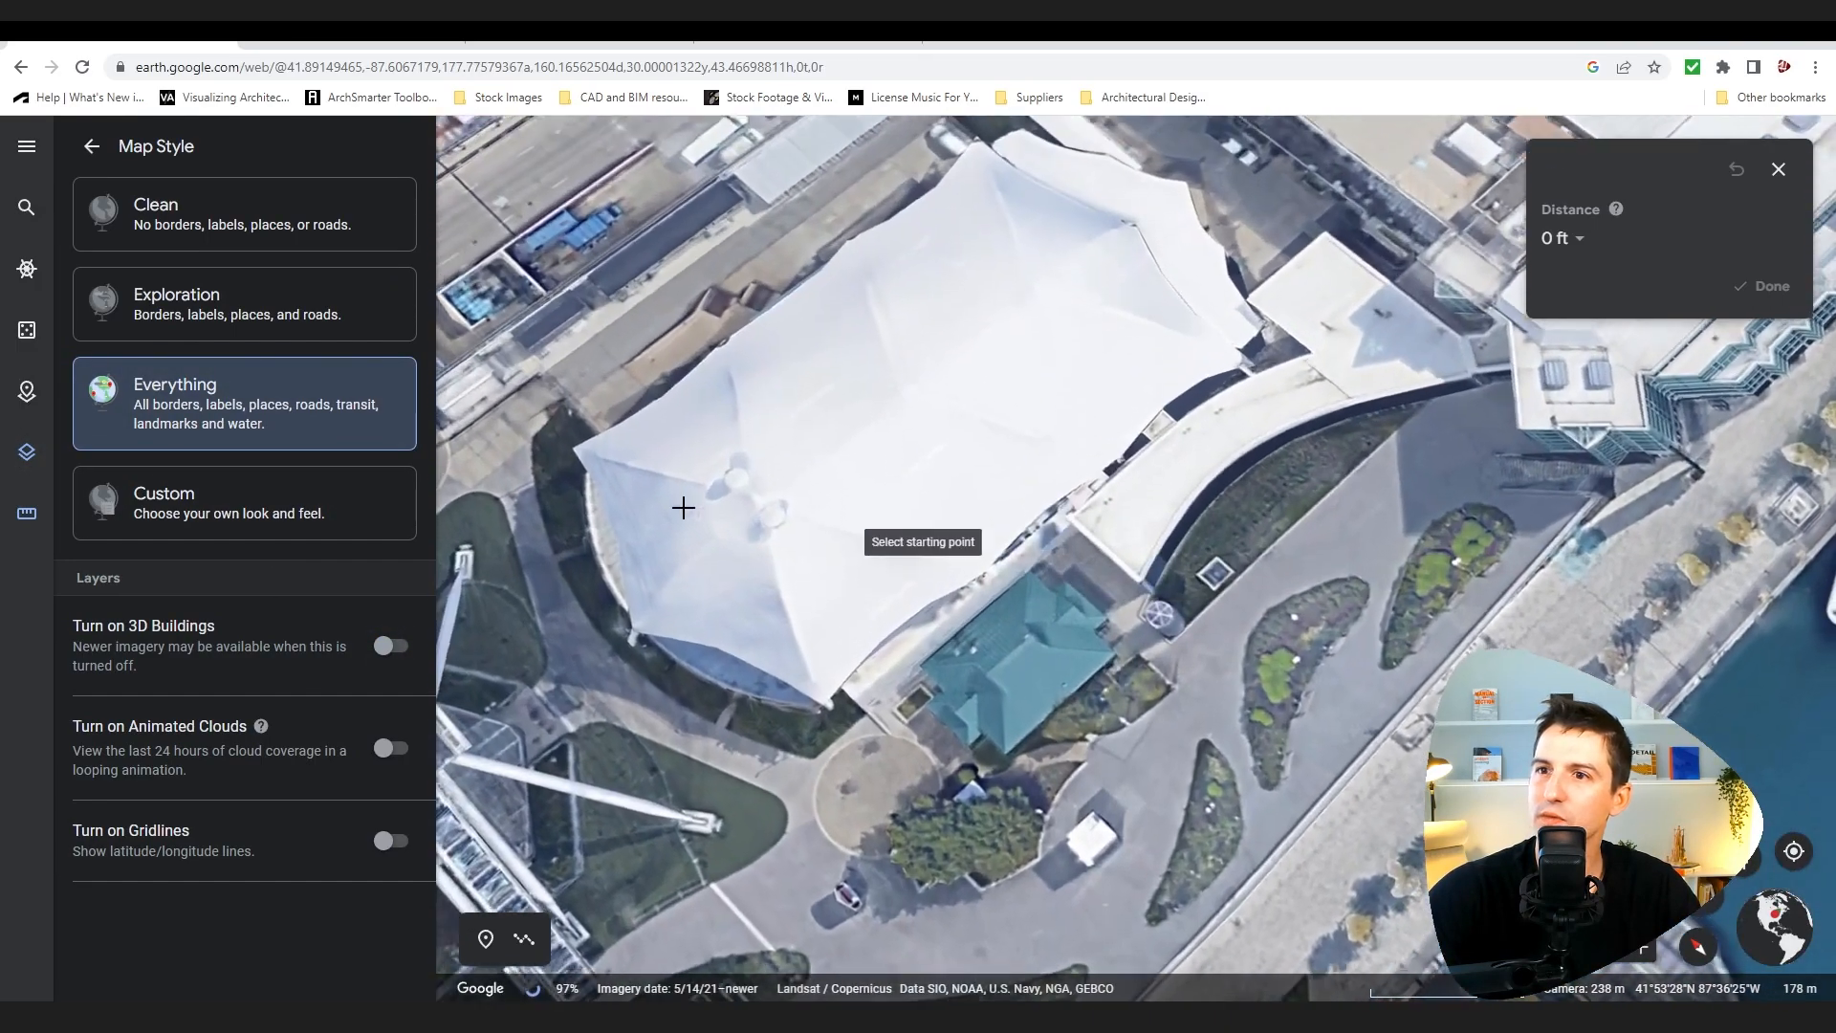
{"action": "left_click", "coordinate": [571, 435]}
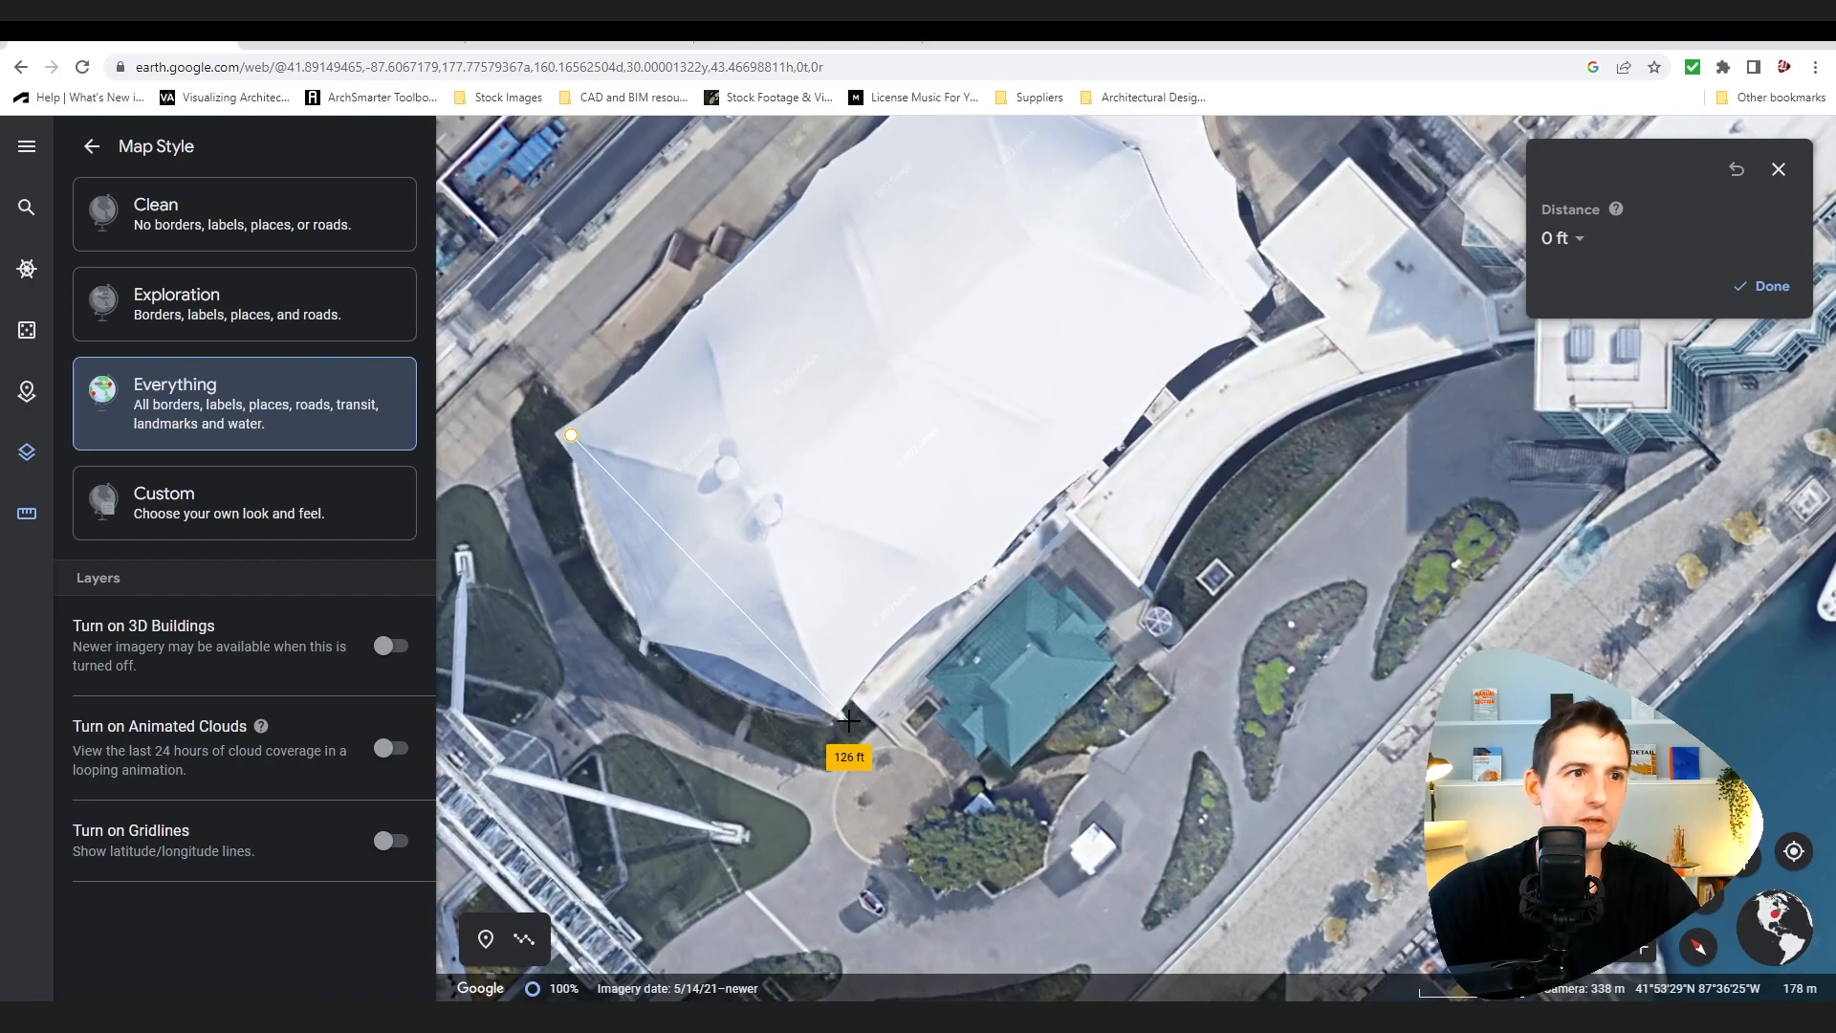
{"action": "scroll", "coordinate": [849, 721], "scroll_direction": "down", "scroll_amount": 3}
{"action": "key", "text": "Escape"}
Step: Orbit and zoom around the pier's central section and turn 3D Buildings back on
{"action": "middle_click_drag", "start_coordinate": [852, 678], "coordinate": [842, 625]}
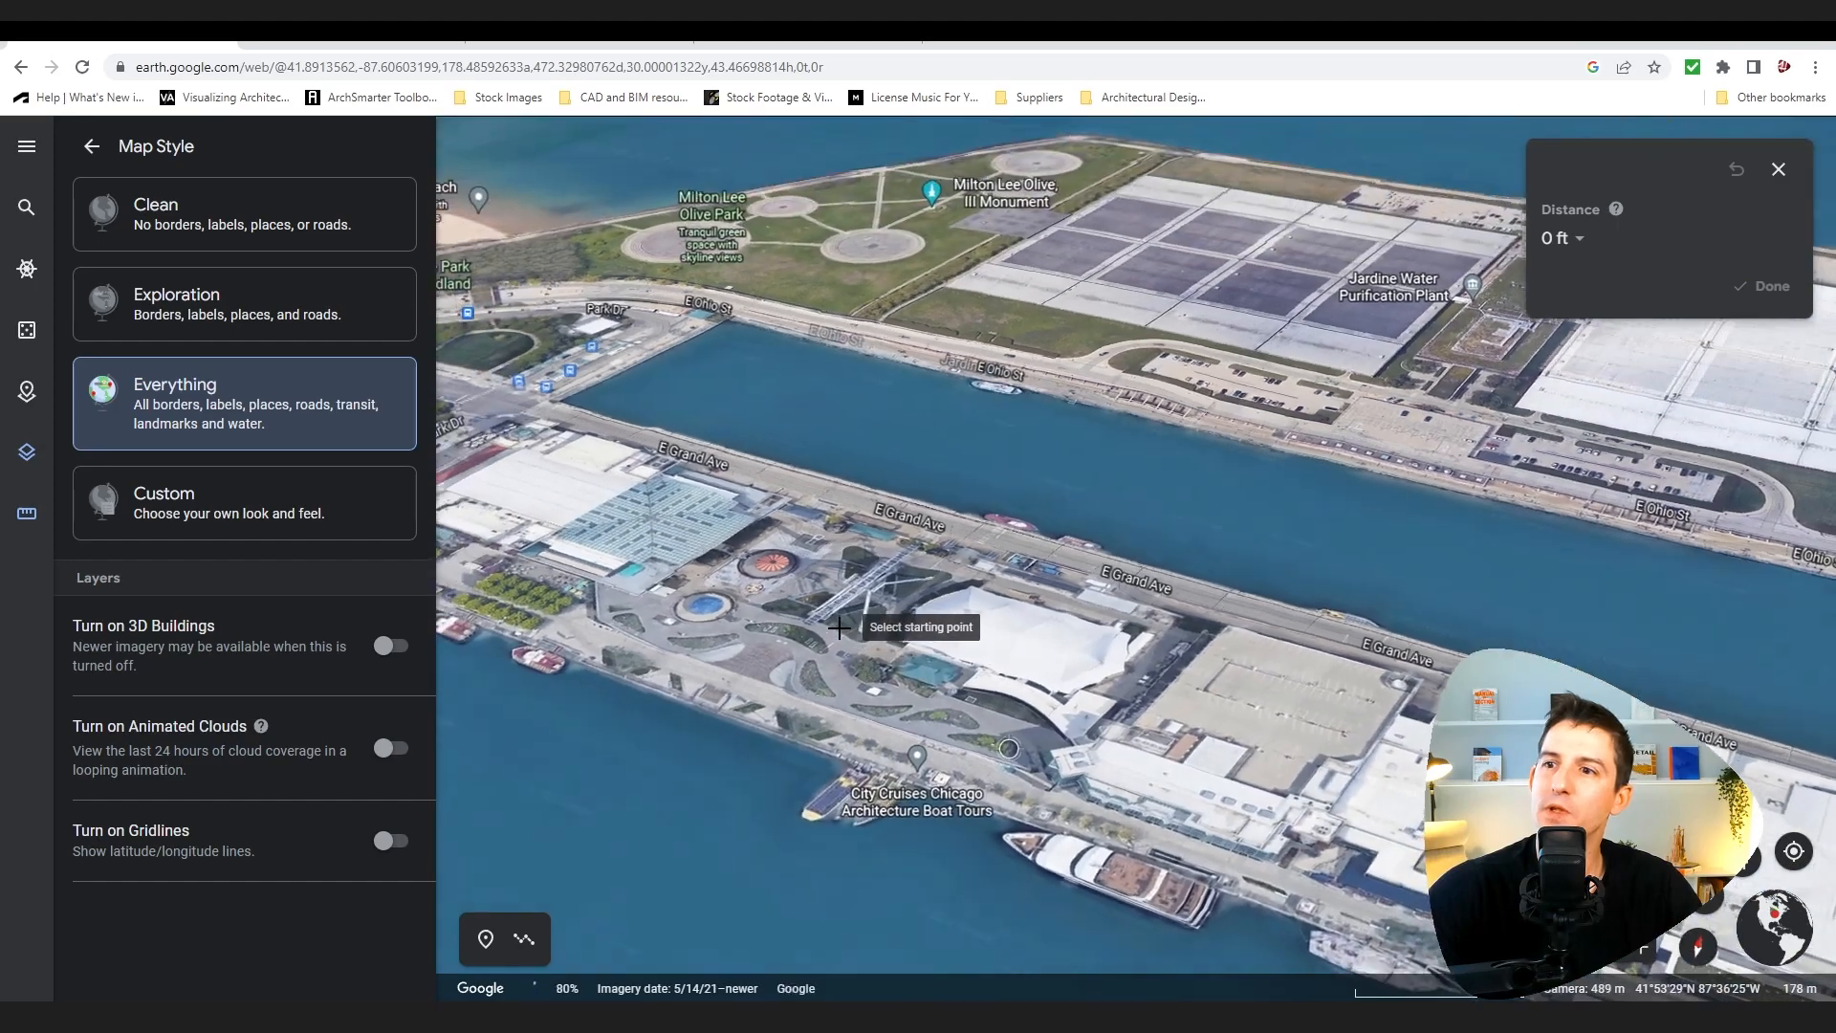
{"action": "scroll", "coordinate": [986, 771], "scroll_direction": "up", "scroll_amount": 3}
{"action": "middle_click_drag", "start_coordinate": [986, 771], "coordinate": [721, 602]}
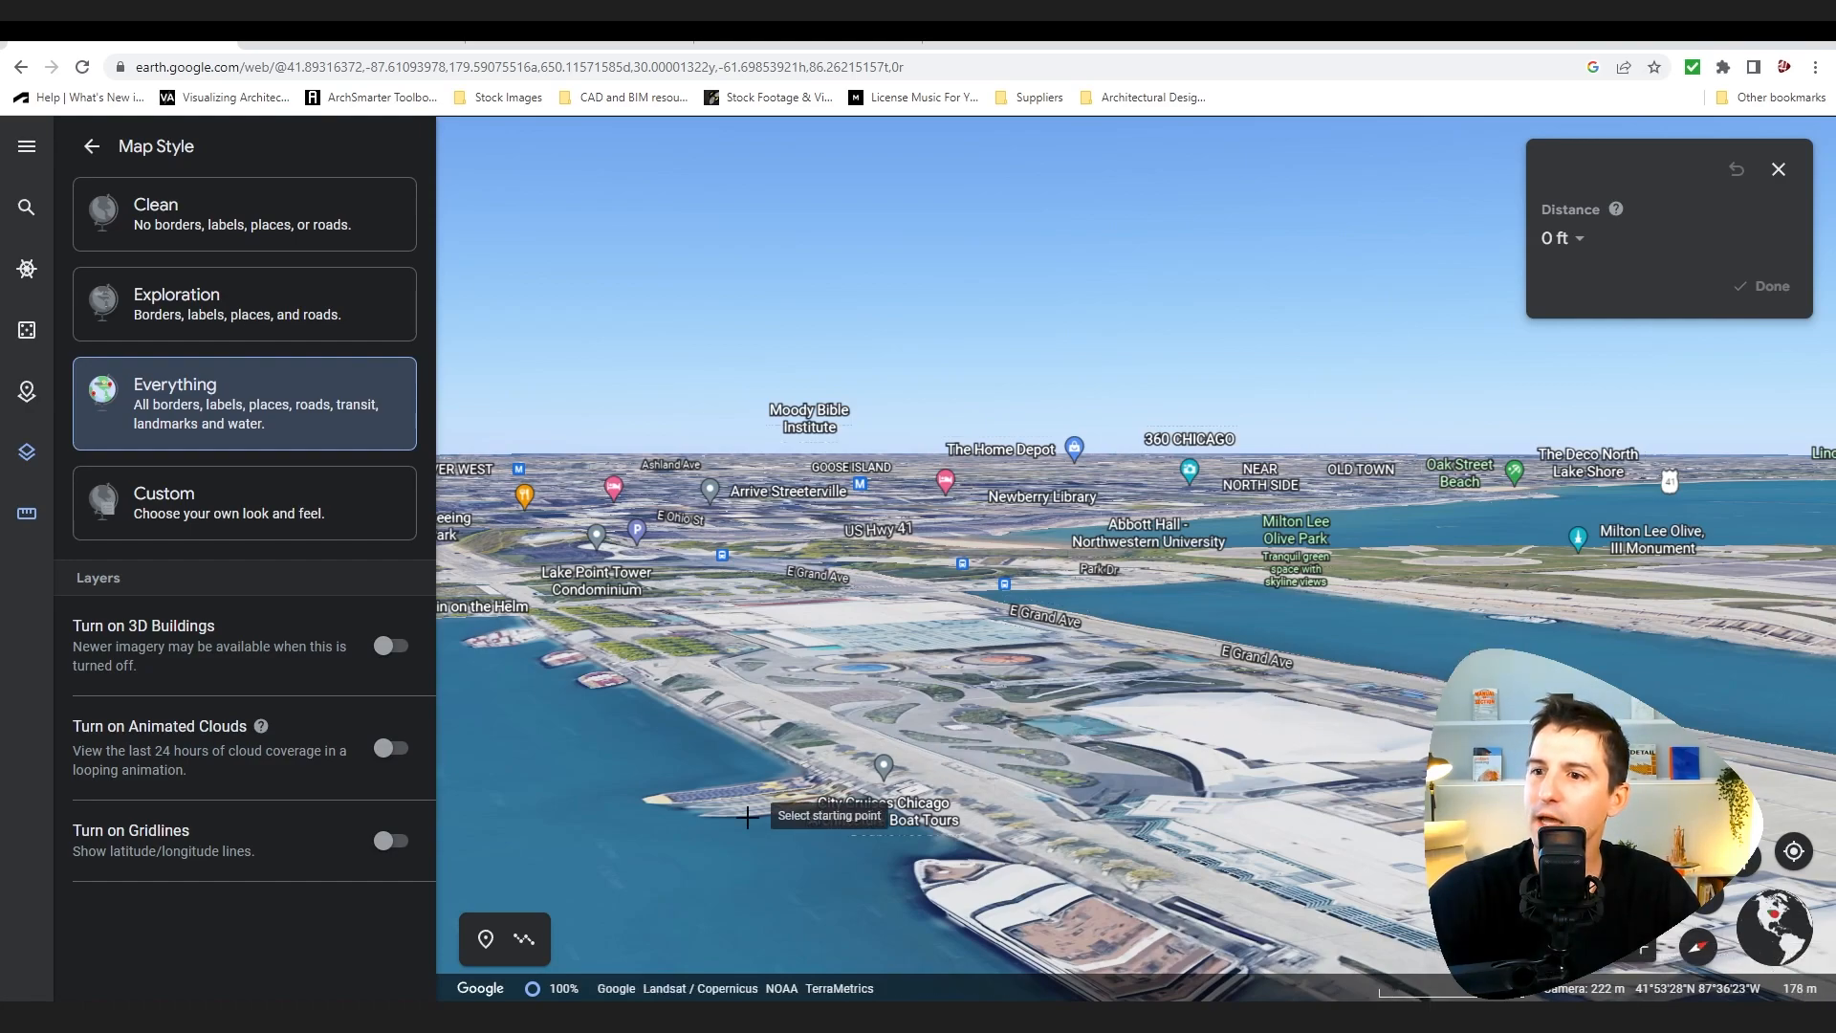
{"action": "middle_click_drag", "start_coordinate": [769, 692], "coordinate": [939, 782]}
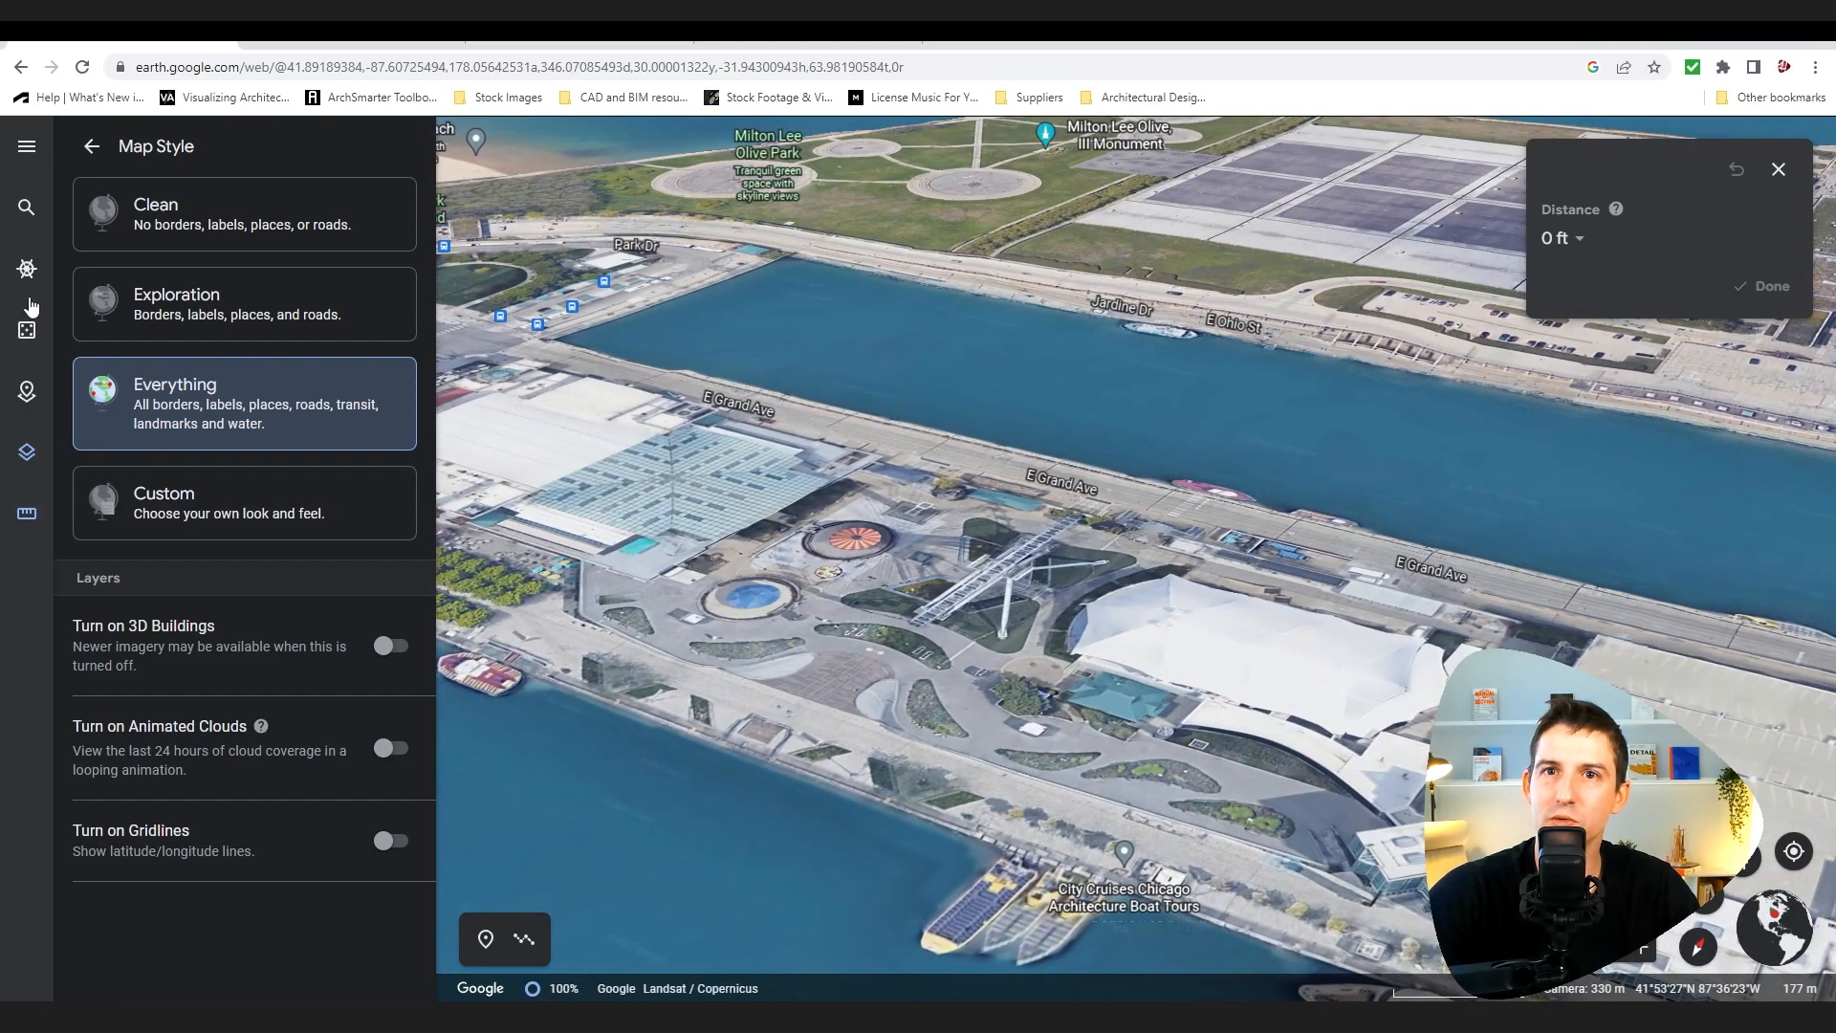
{"action": "left_click", "coordinate": [26, 517]}
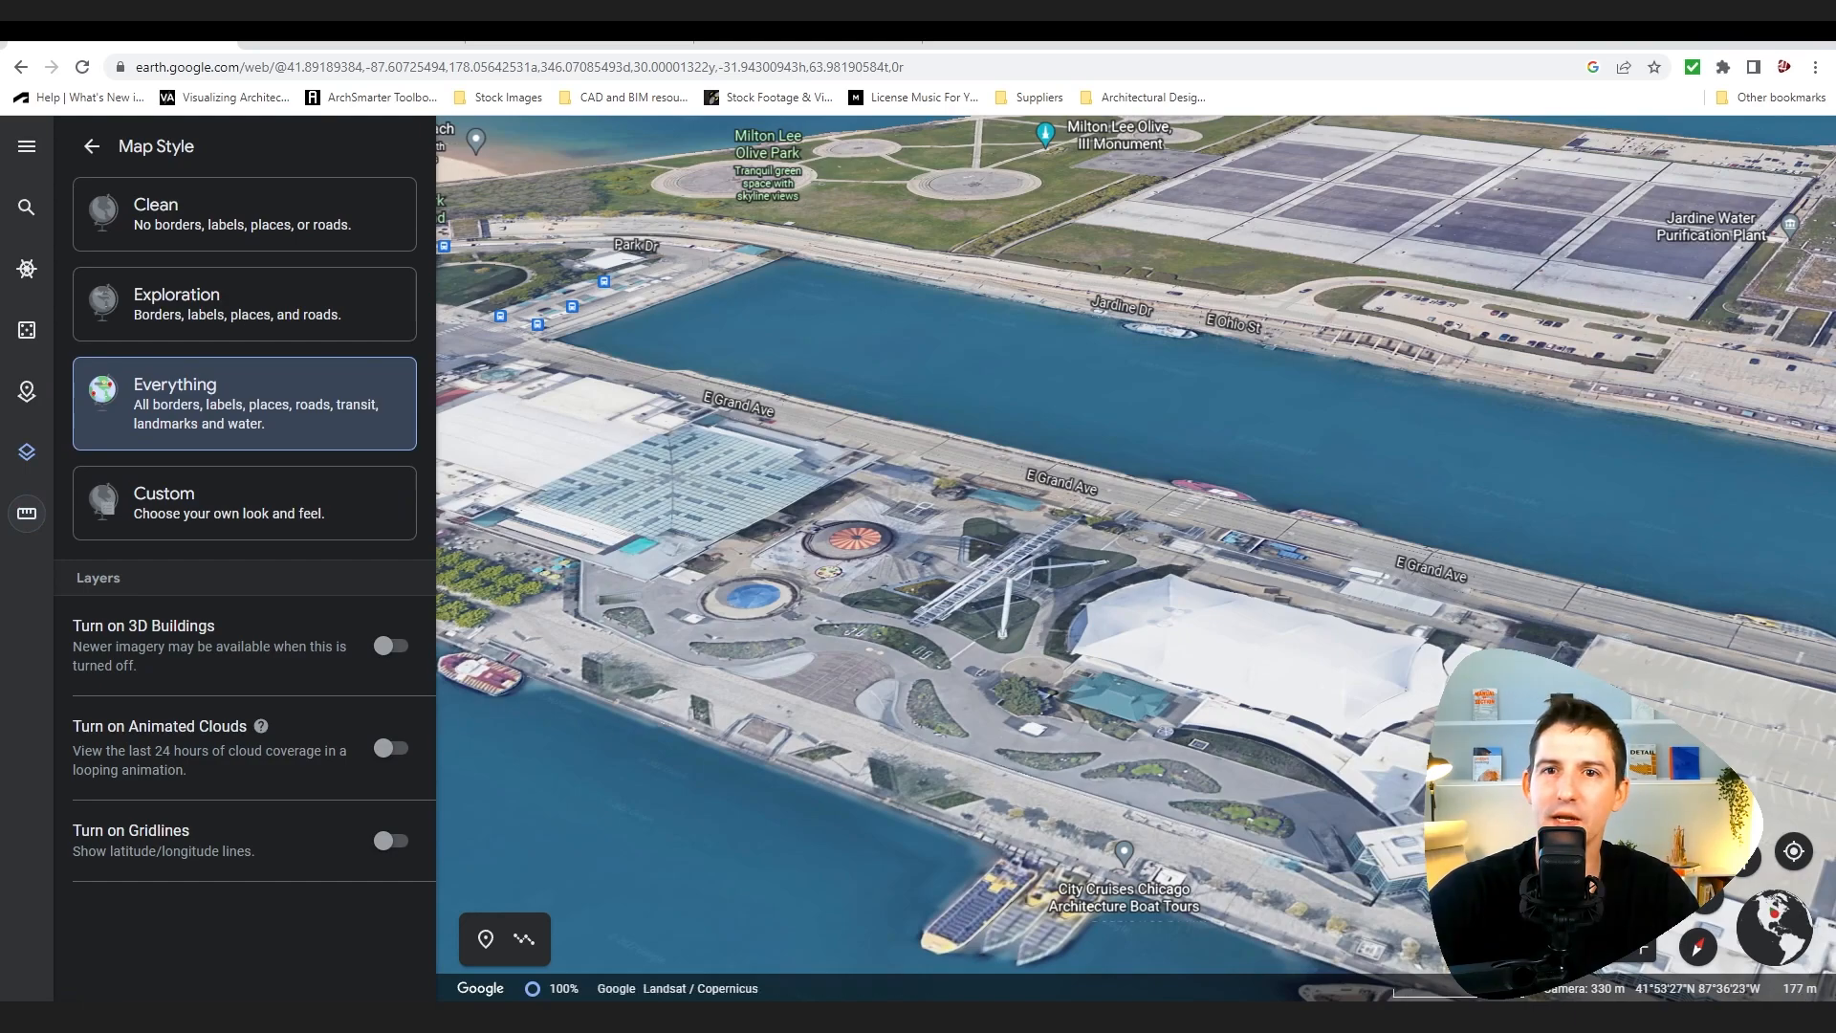
{"action": "left_click", "coordinate": [38, 507]}
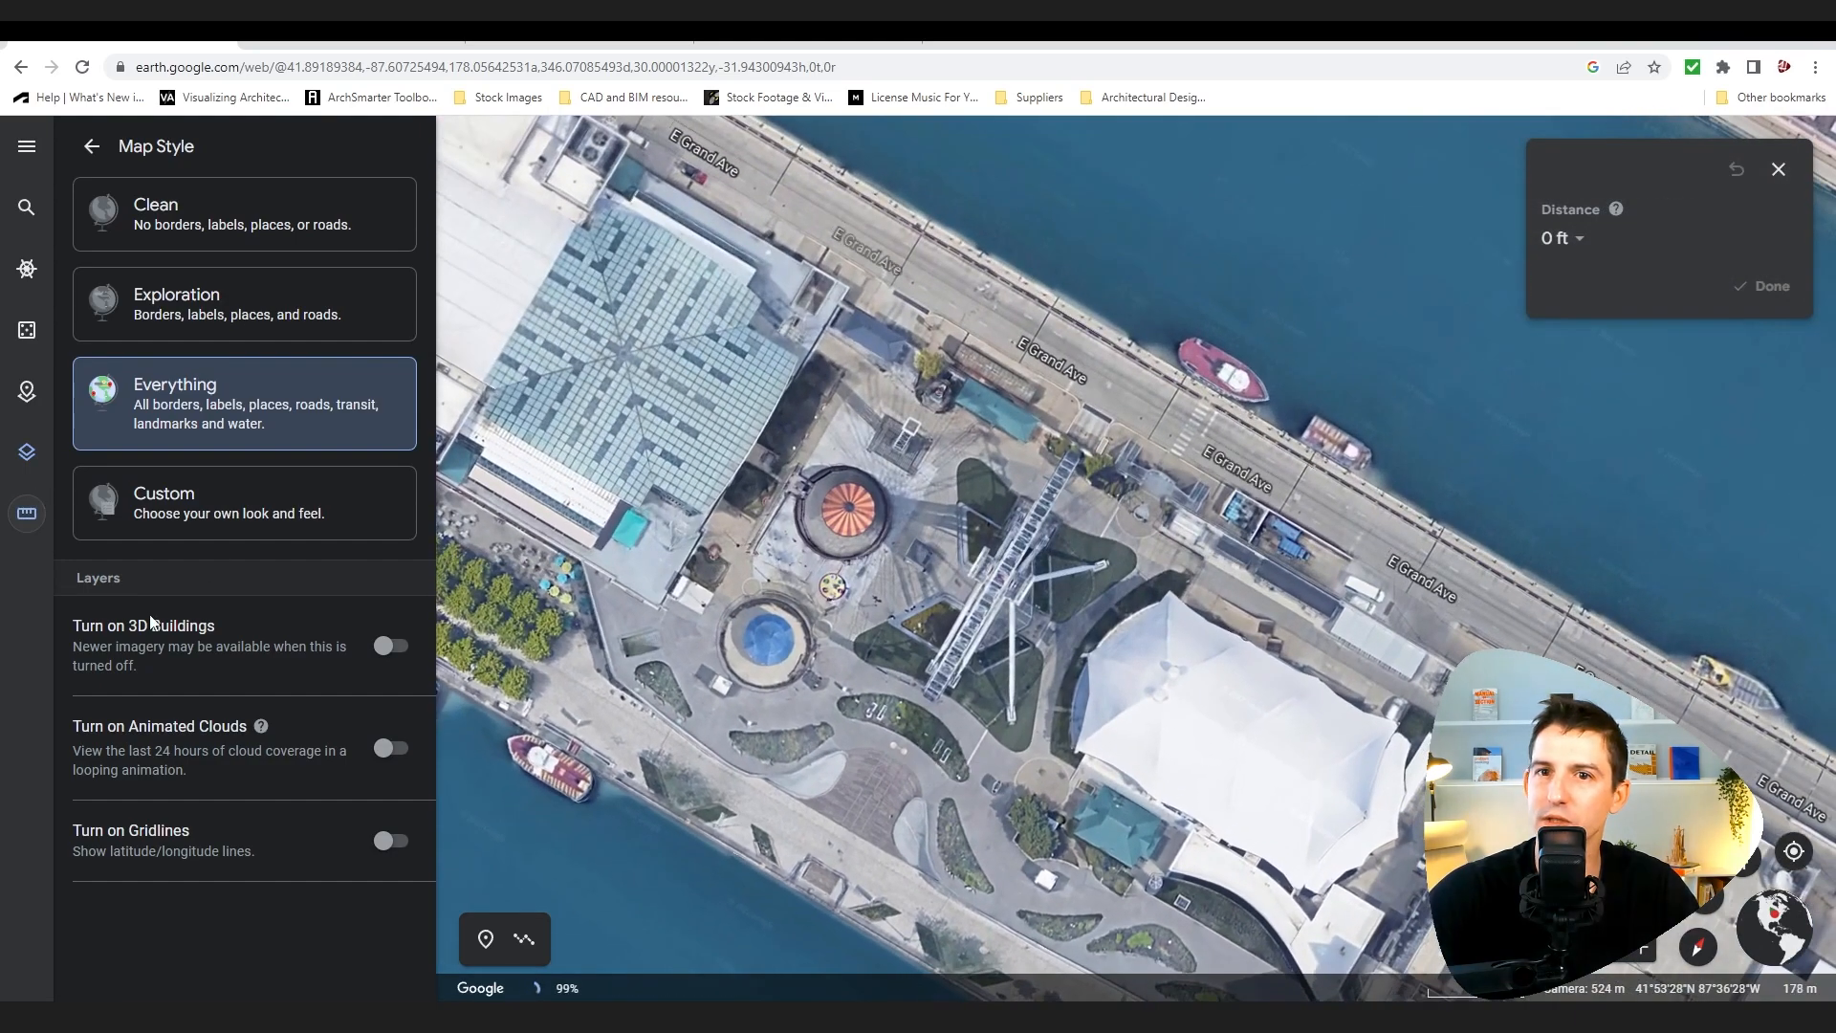
{"action": "scroll", "coordinate": [966, 737], "scroll_direction": "down", "scroll_amount": 3}
{"action": "middle_click_drag", "start_coordinate": [977, 786], "coordinate": [971, 885]}
{"action": "left_click", "coordinate": [390, 645]}
Step: Orbit and zoom around the Ferris wheel and tent area to examine the pier in 3D
{"action": "scroll", "coordinate": [893, 880], "scroll_direction": "up", "scroll_amount": 5}
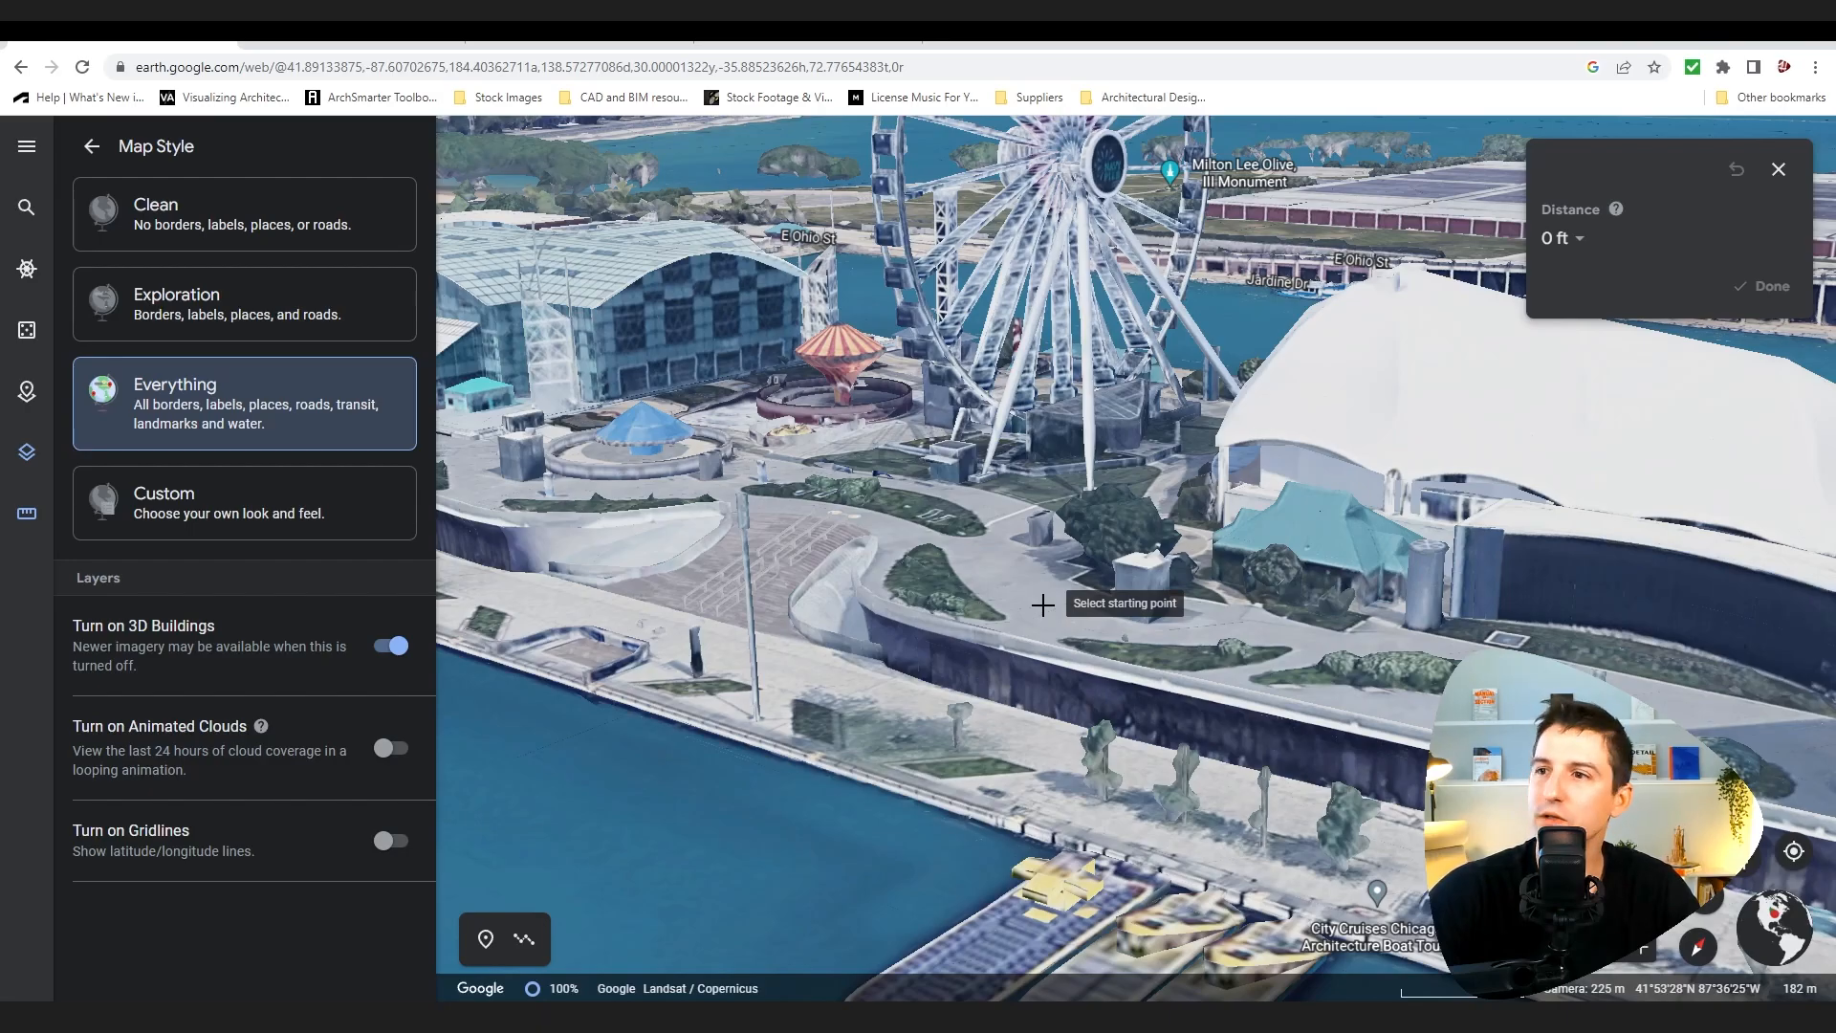
{"action": "scroll", "coordinate": [1044, 603], "scroll_direction": "down", "scroll_amount": 5}
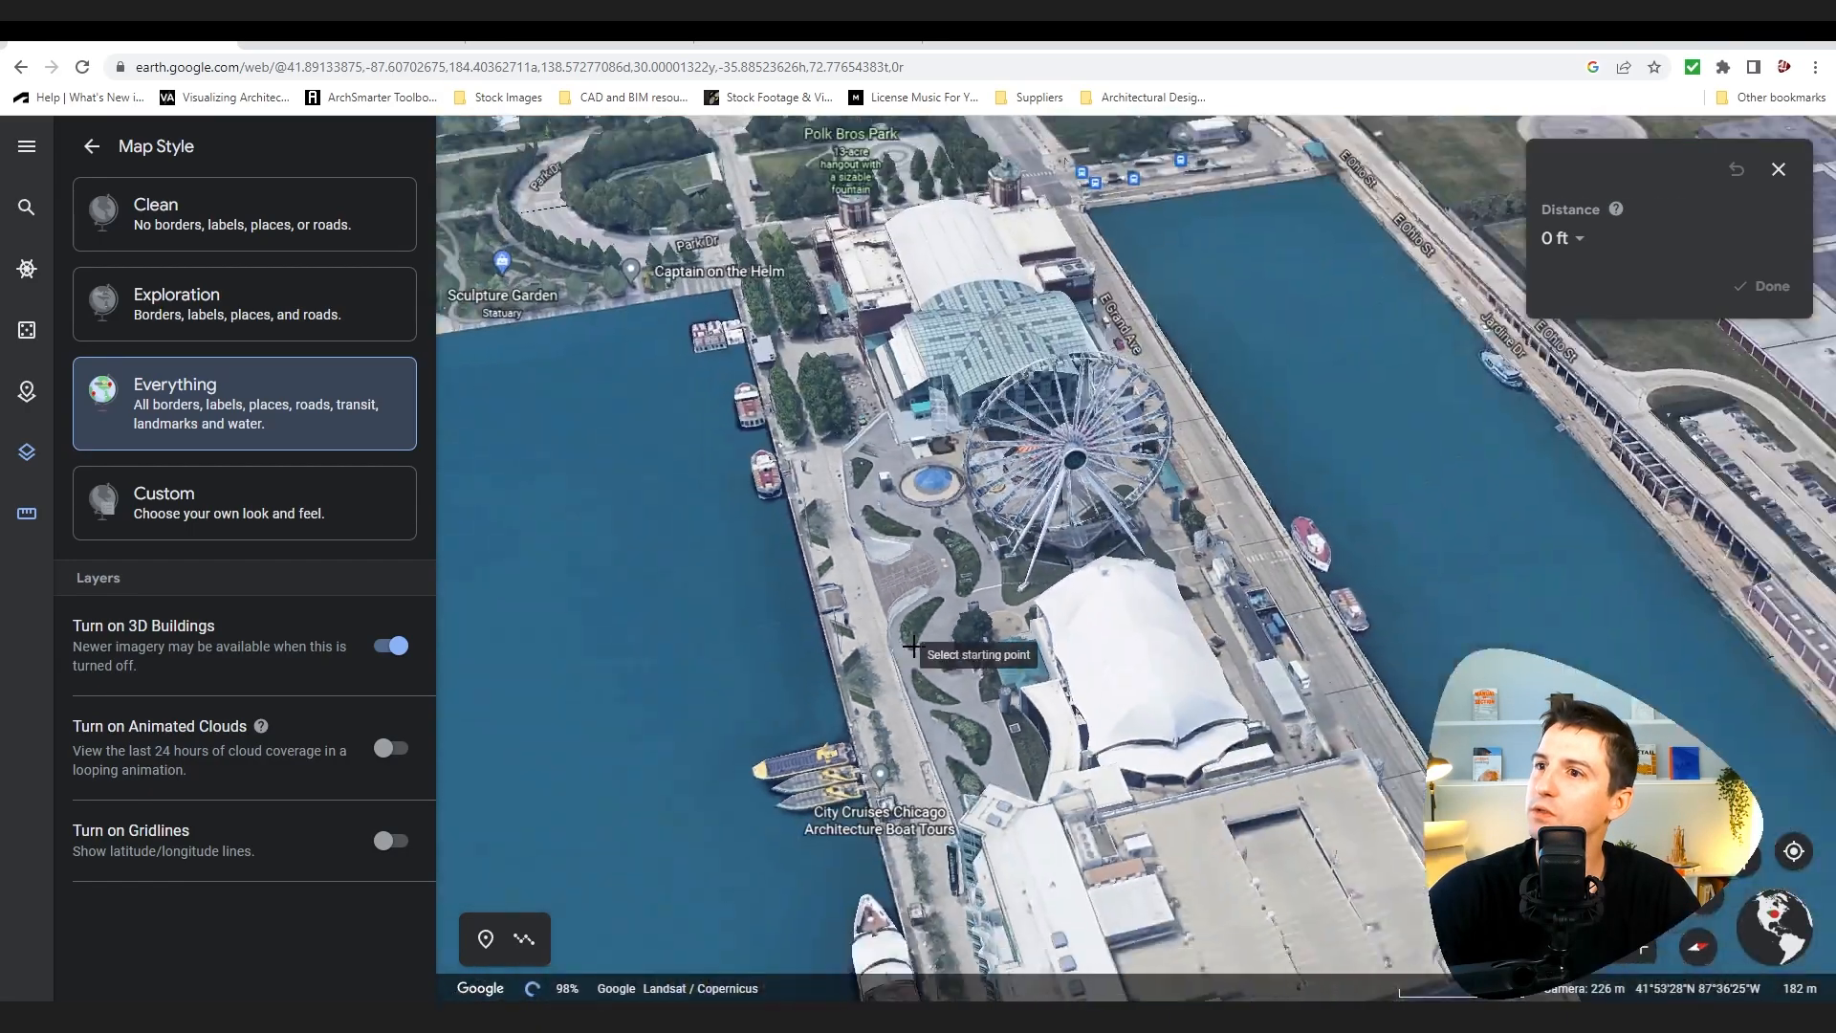
{"action": "scroll", "coordinate": [1249, 587], "scroll_direction": "up", "scroll_amount": 3}
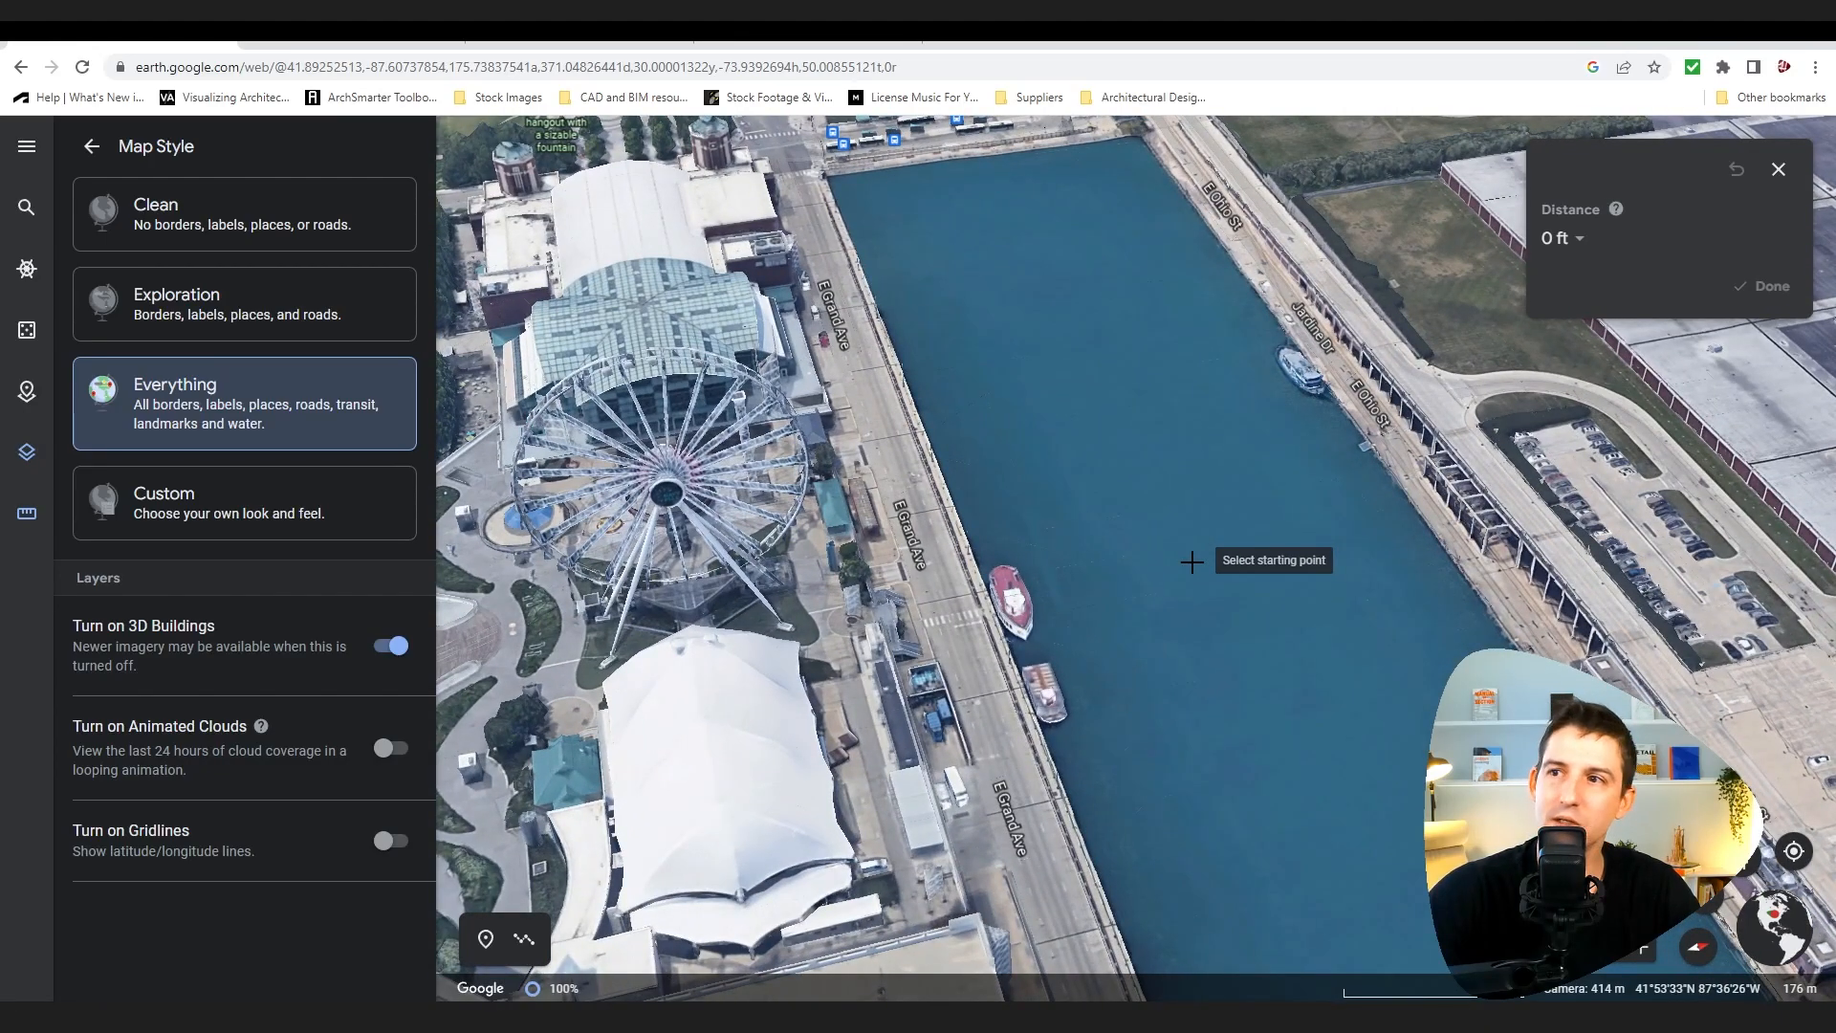
{"action": "scroll", "coordinate": [1191, 563], "scroll_direction": "down", "scroll_amount": 4}
{"action": "middle_click_drag", "start_coordinate": [1188, 783], "coordinate": [988, 733]}
{"action": "scroll", "coordinate": [1236, 587], "scroll_direction": "up", "scroll_amount": 5}
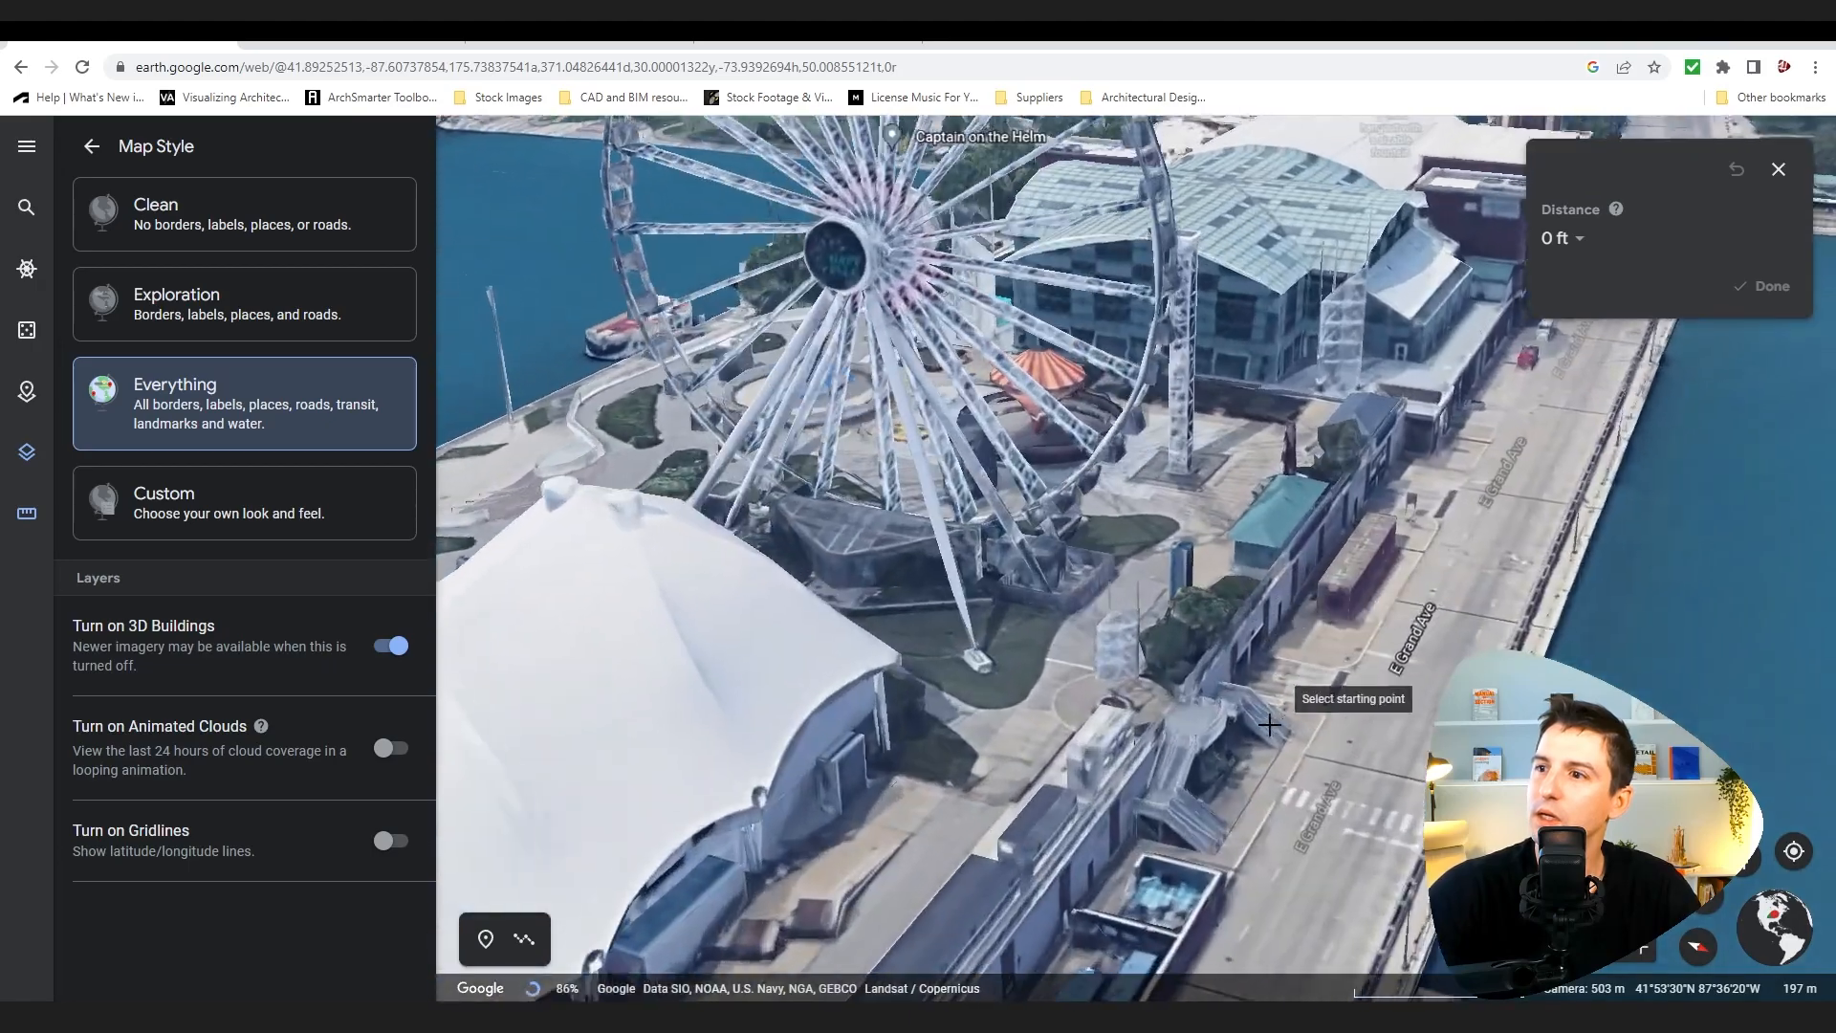
{"action": "scroll", "coordinate": [1270, 713], "scroll_direction": "up", "scroll_amount": 3}
{"action": "scroll", "coordinate": [1415, 713], "scroll_direction": "down", "scroll_amount": 3}
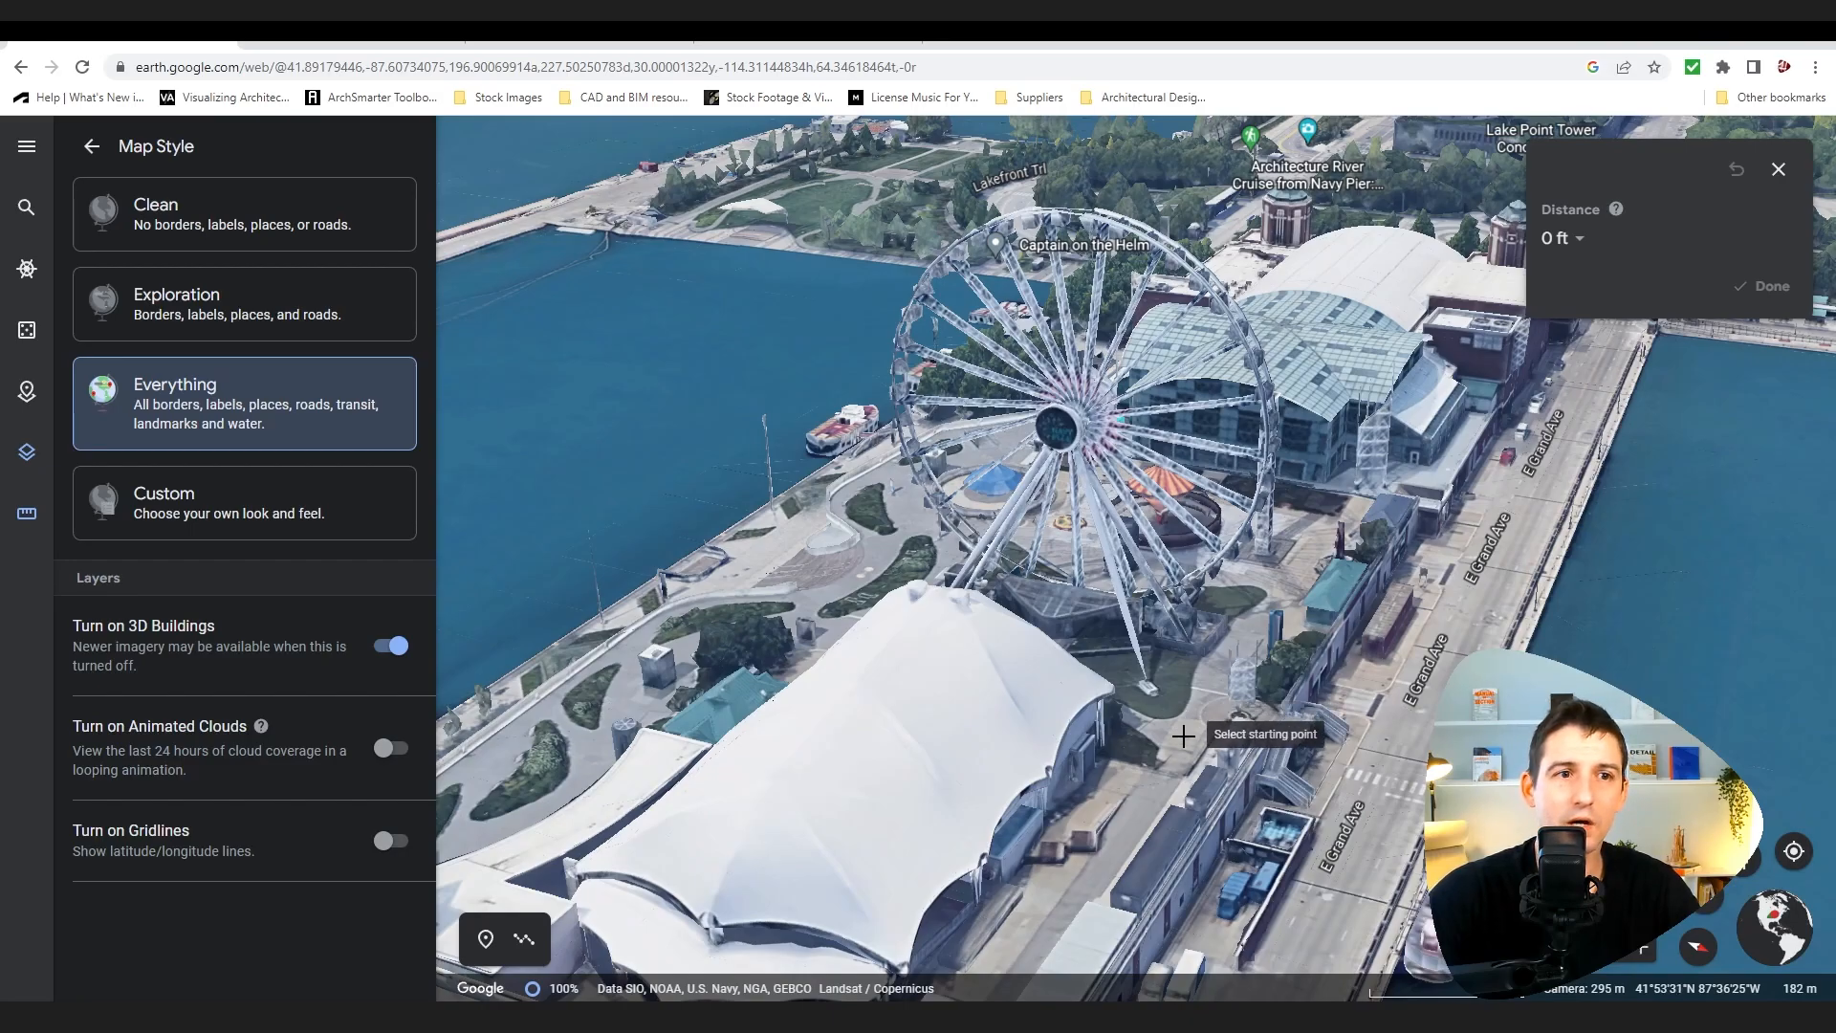
{"action": "scroll", "coordinate": [1183, 737], "scroll_direction": "down", "scroll_amount": 3}
{"action": "middle_click_drag", "start_coordinate": [1148, 838], "coordinate": [1185, 750]}
{"action": "scroll", "coordinate": [1185, 751], "scroll_direction": "down", "scroll_amount": 3}
{"action": "scroll", "coordinate": [1090, 839], "scroll_direction": "up", "scroll_amount": 5}
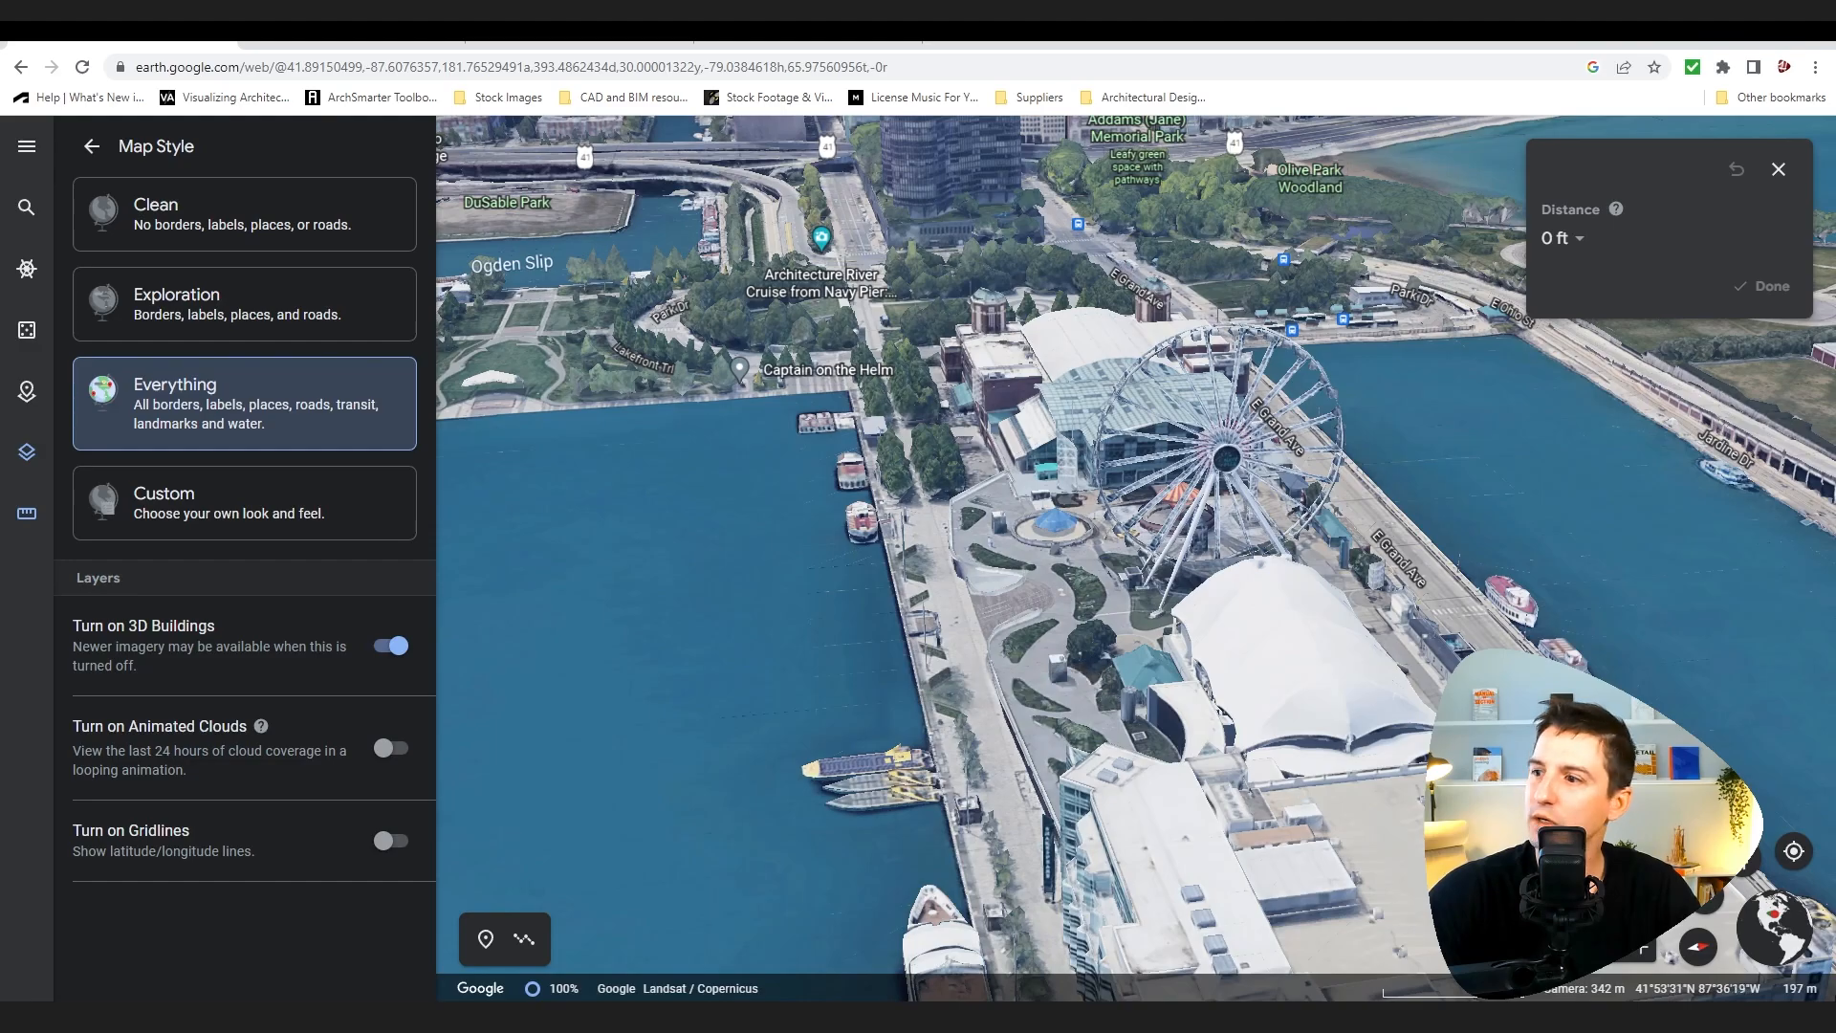
Step: Switch to a flat overhead view, measure the promenade width from the pier's west edge, and close the measurement
{"action": "left_click", "coordinate": [1709, 904]}
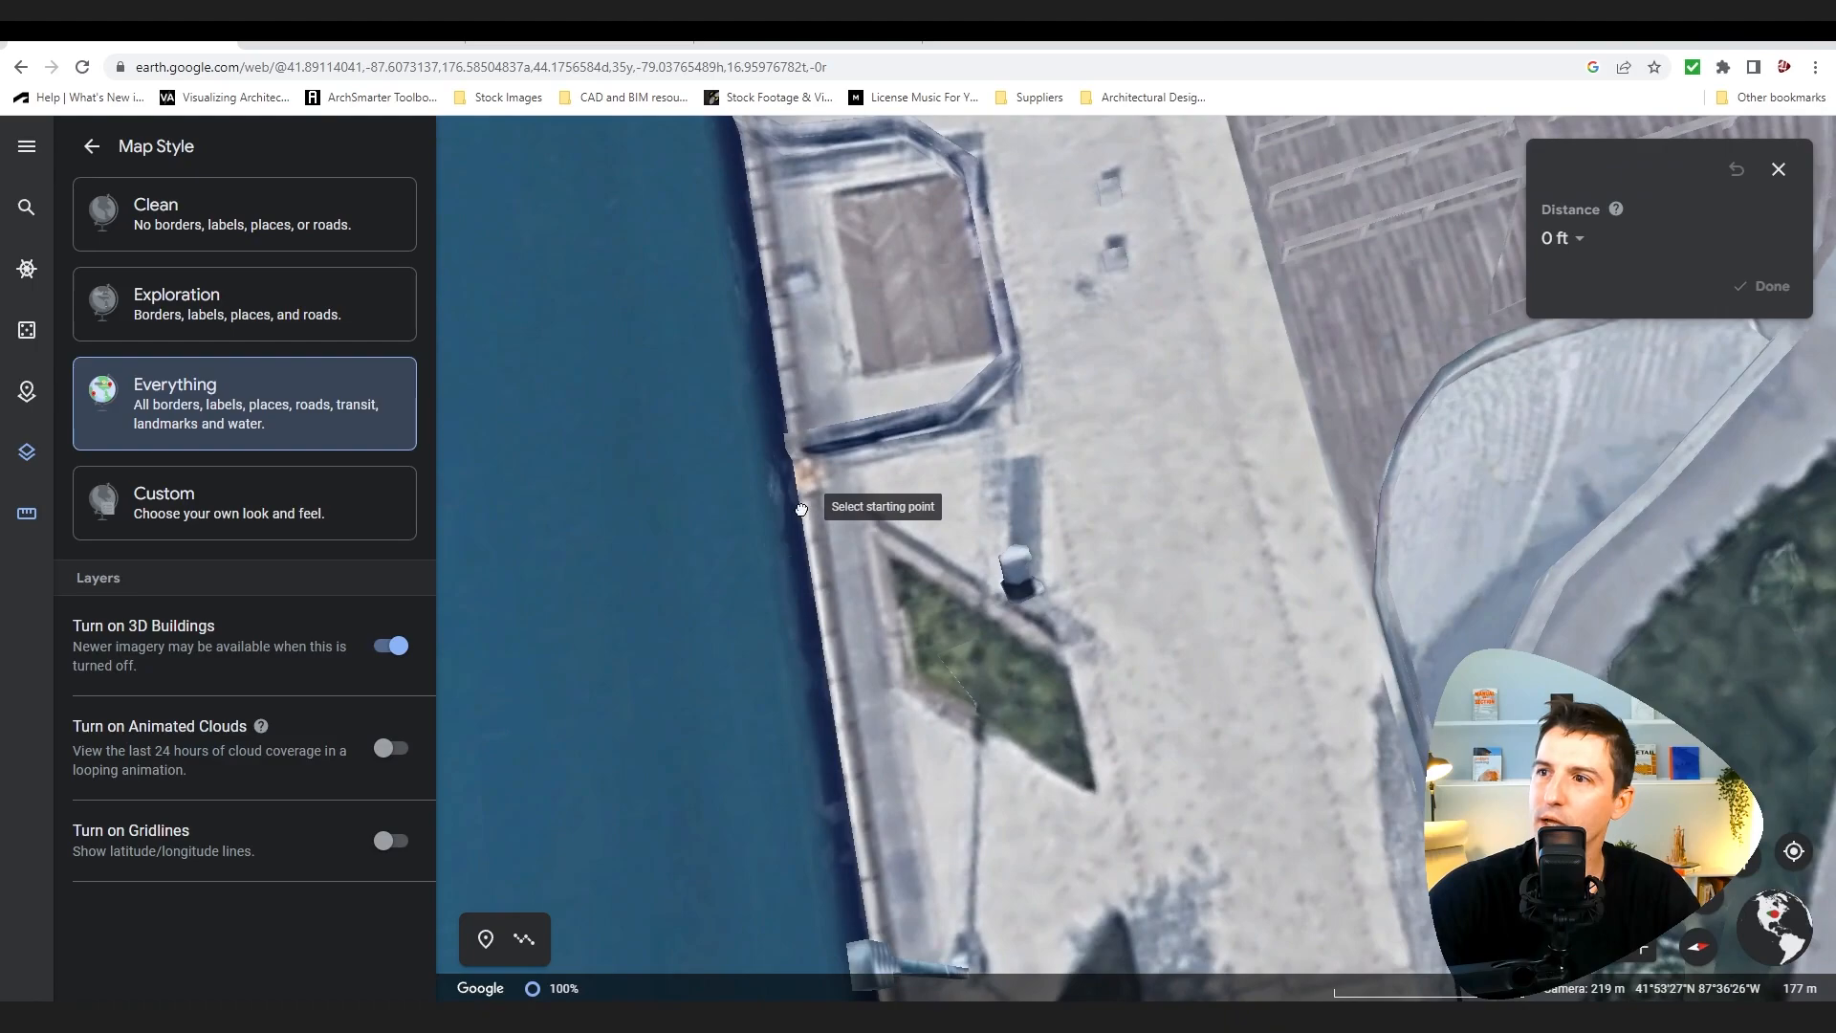
{"action": "left_click", "coordinate": [800, 507]}
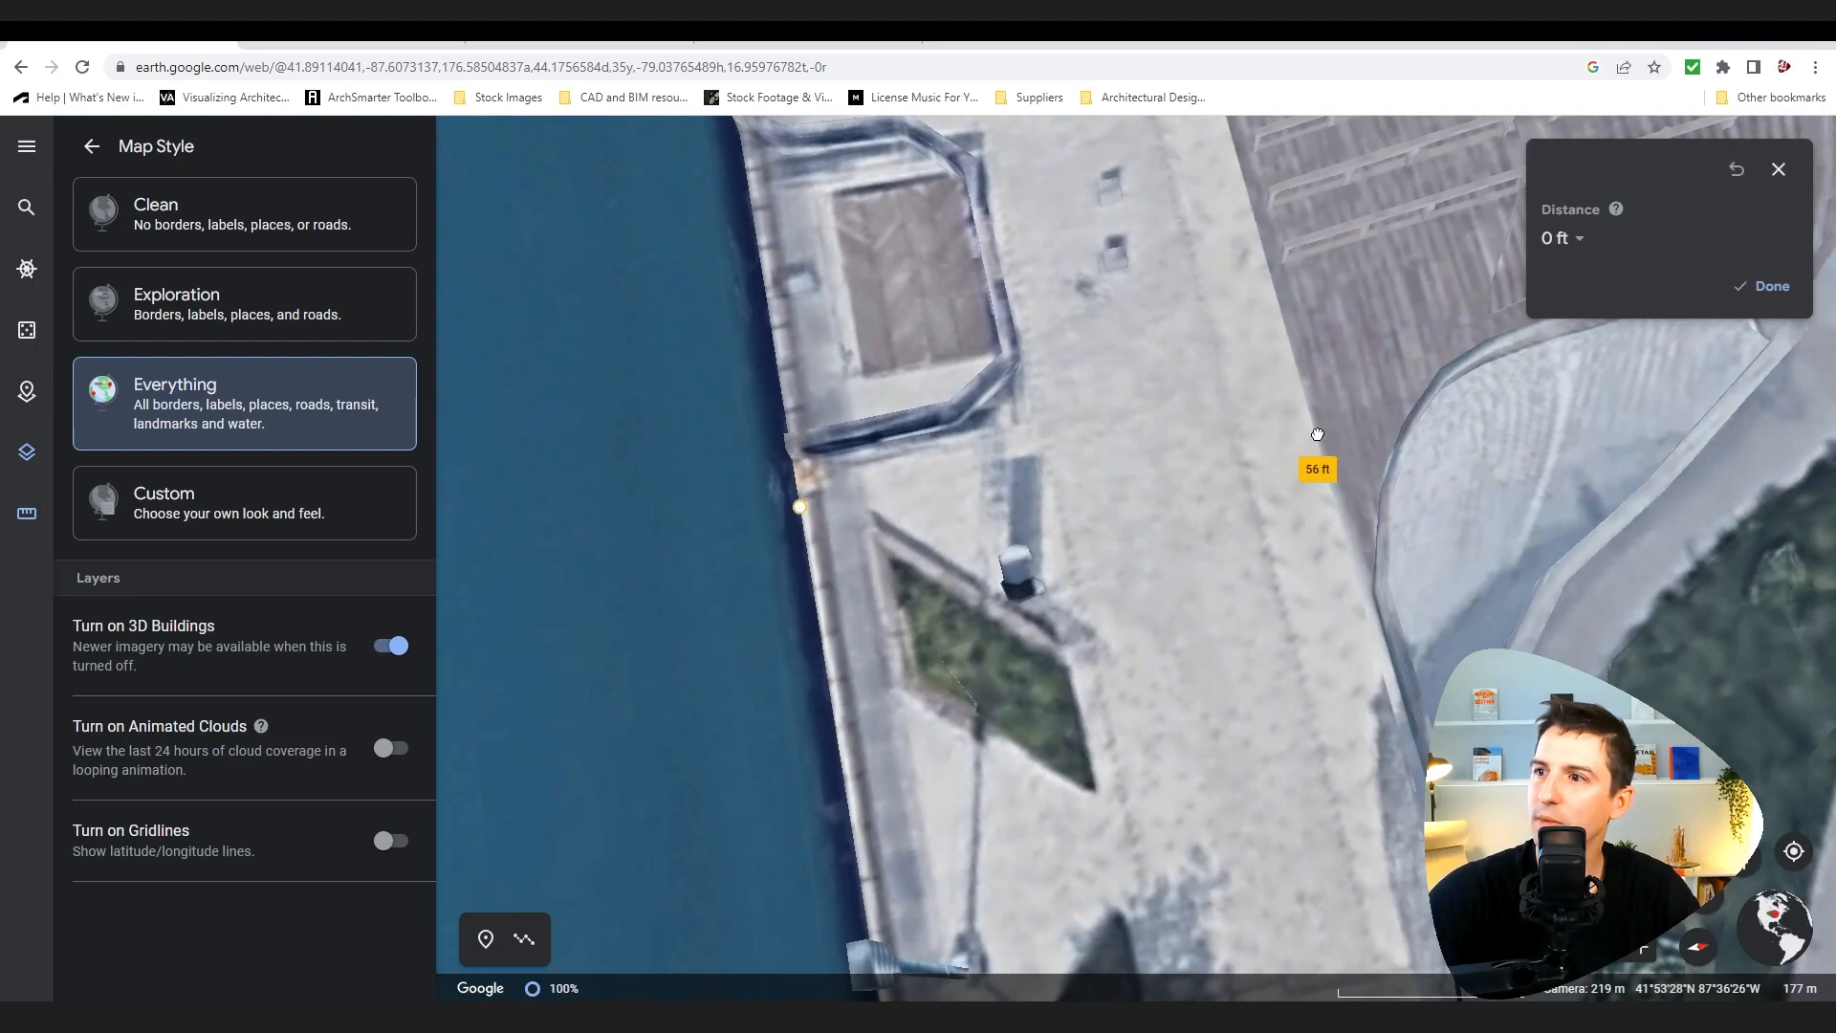
{"action": "scroll", "coordinate": [1347, 421], "scroll_direction": "down", "scroll_amount": 3}
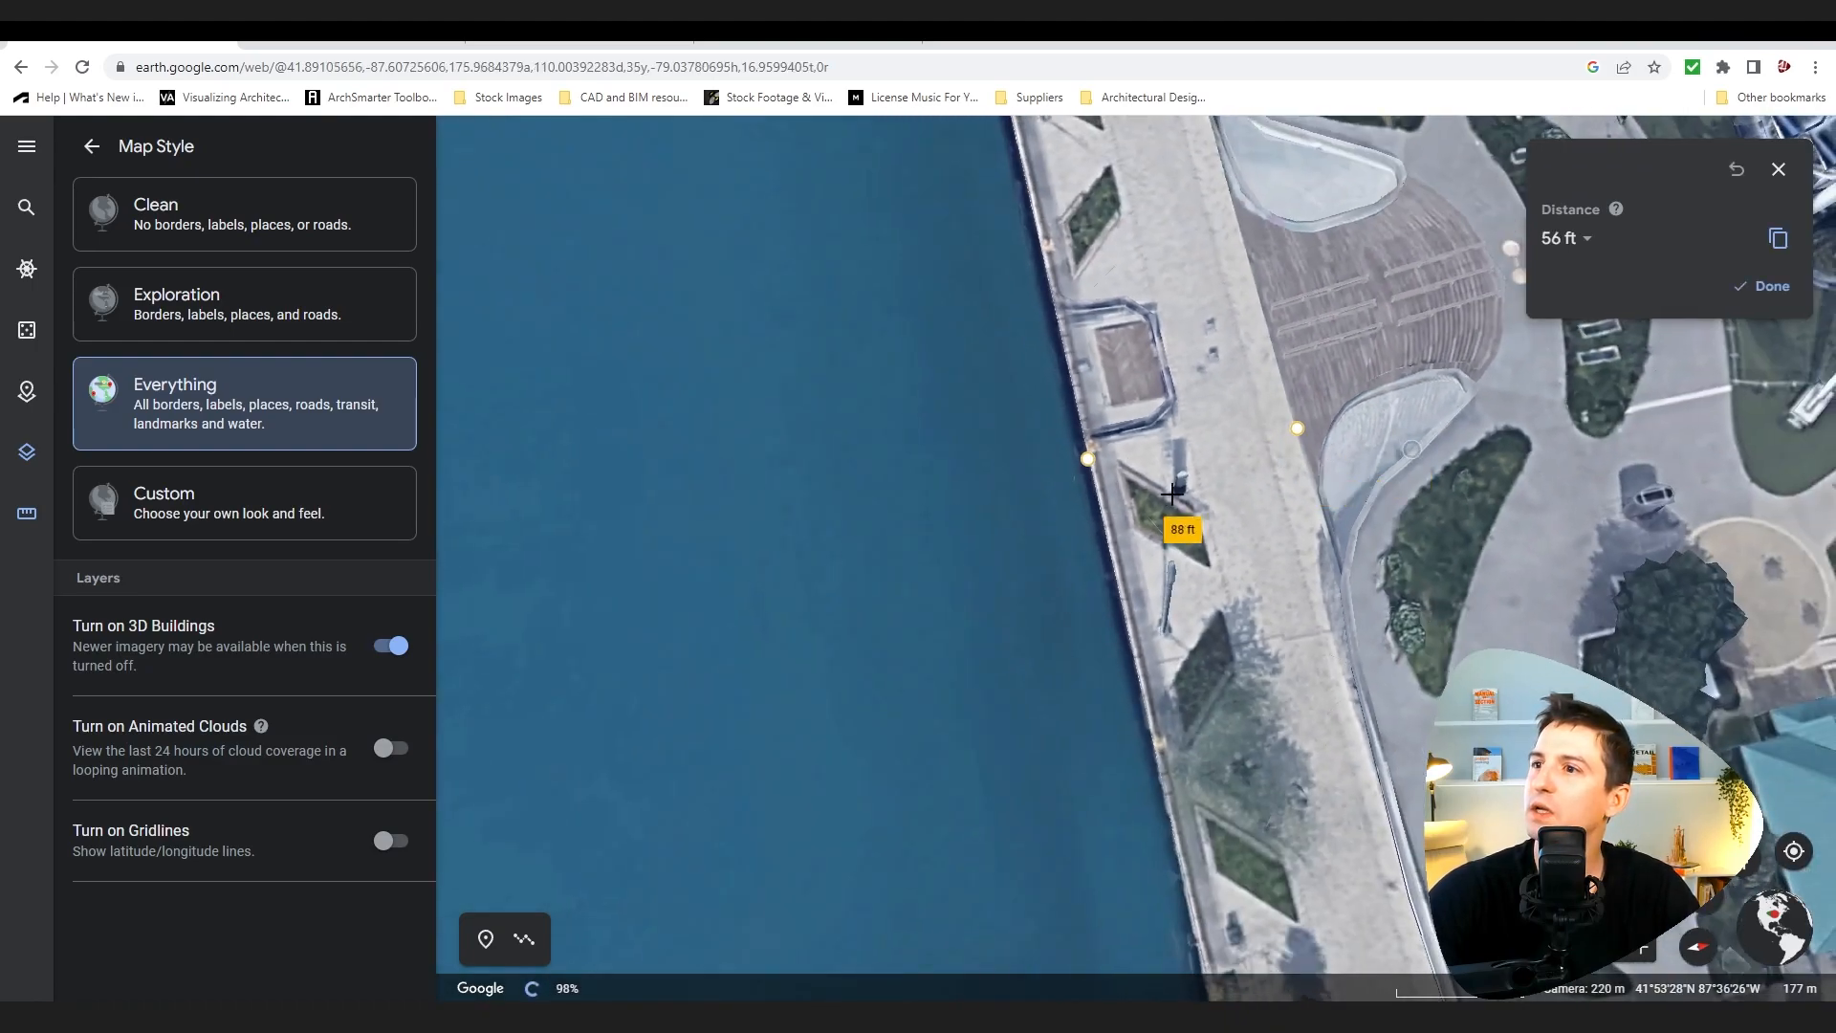
{"action": "scroll", "coordinate": [1354, 526], "scroll_direction": "down", "scroll_amount": 3}
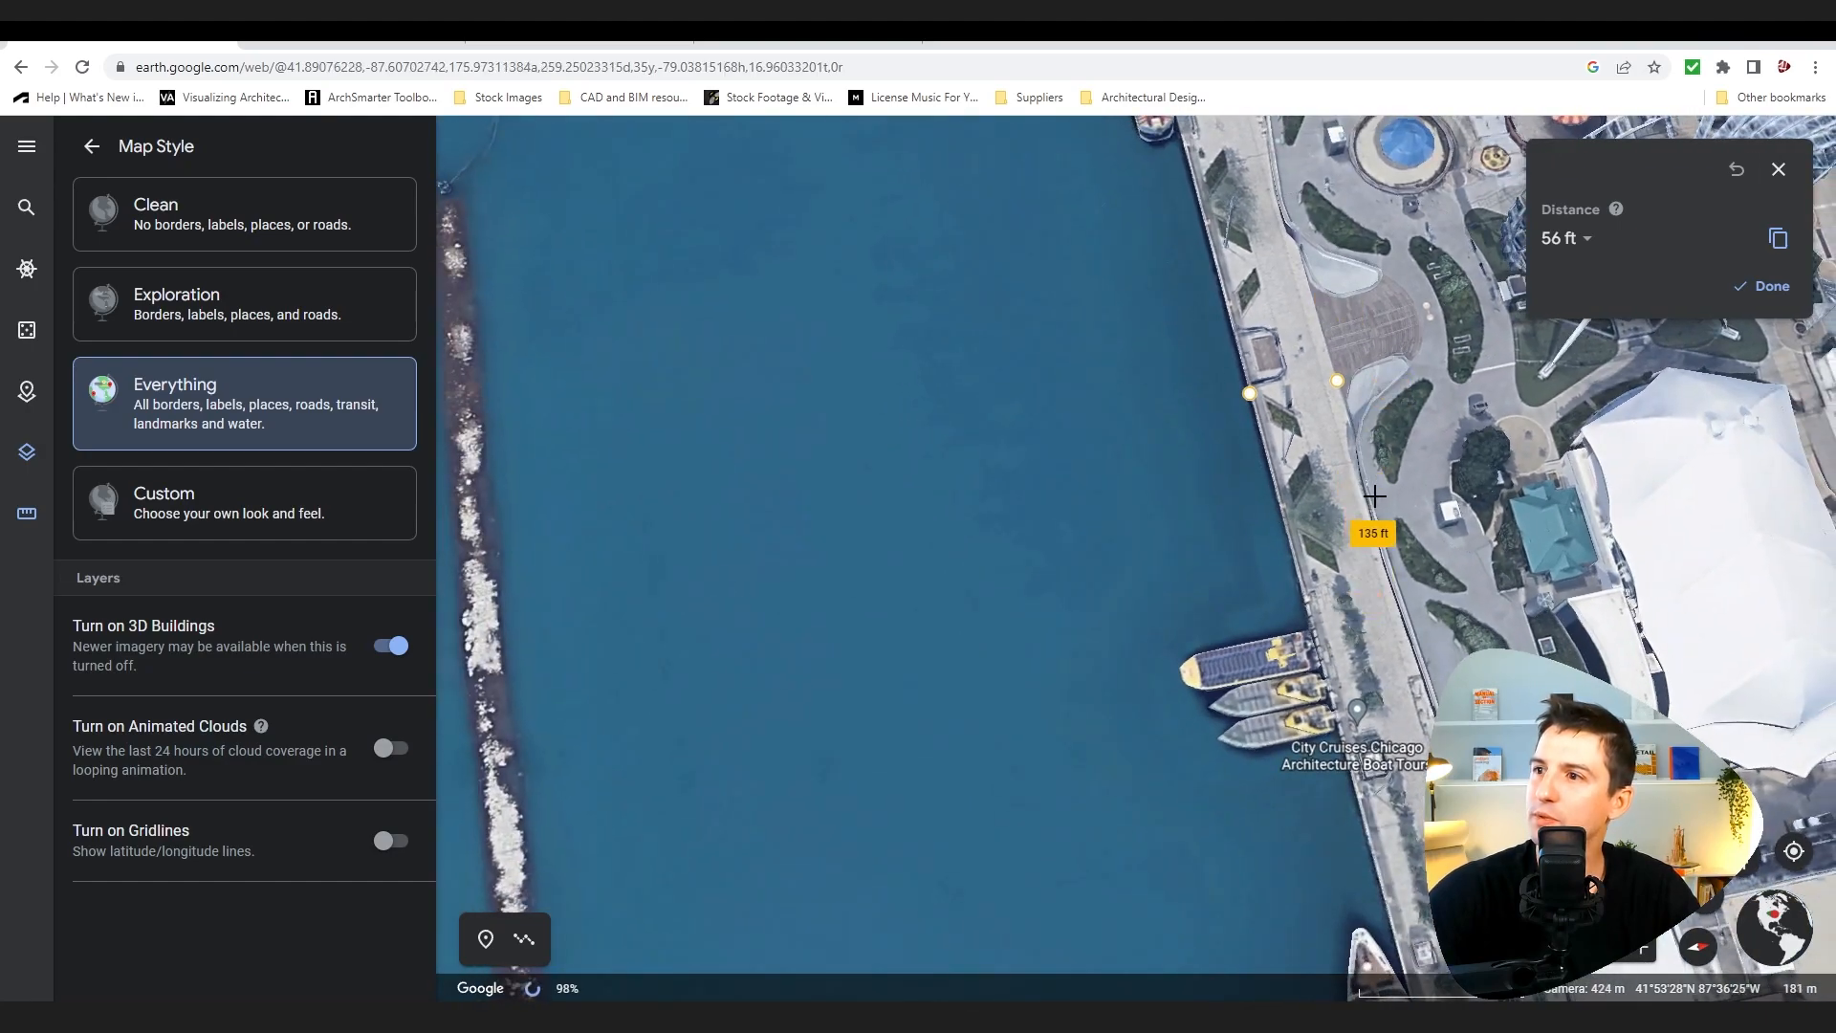
{"action": "left_click_drag", "start_coordinate": [1463, 421], "coordinate": [1103, 493]}
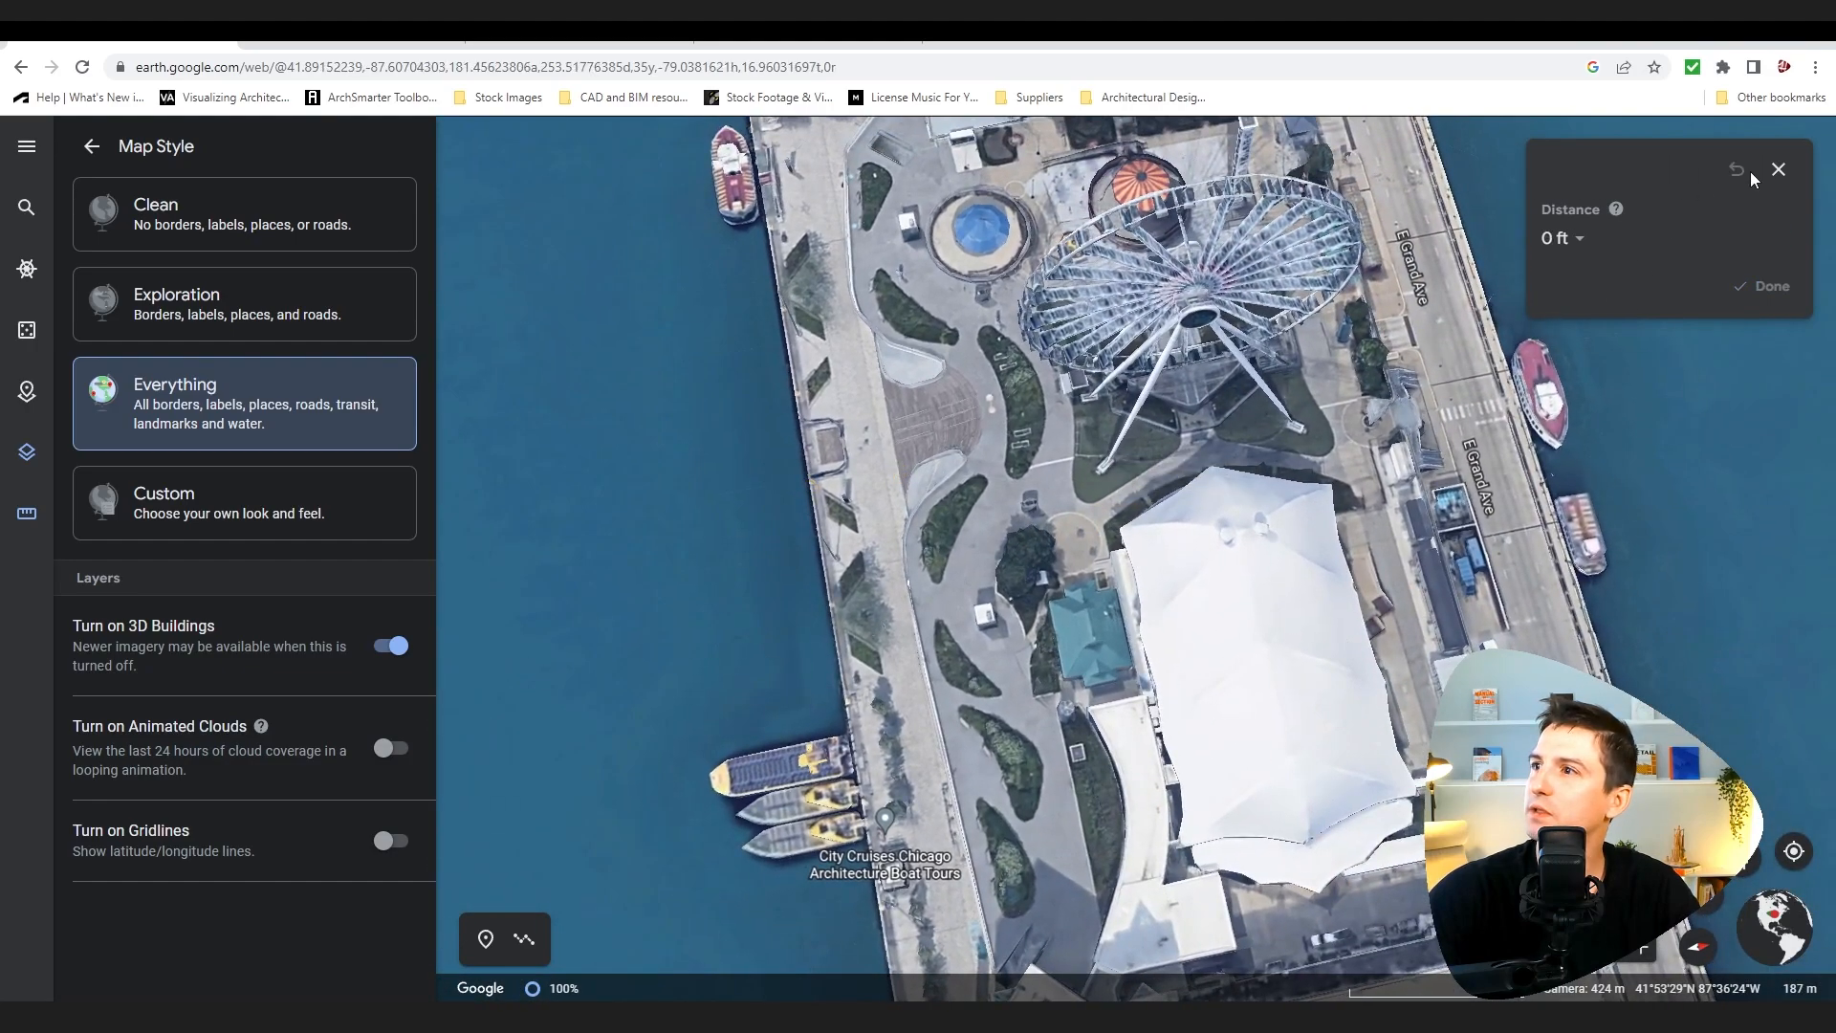
{"action": "left_click", "coordinate": [1779, 170]}
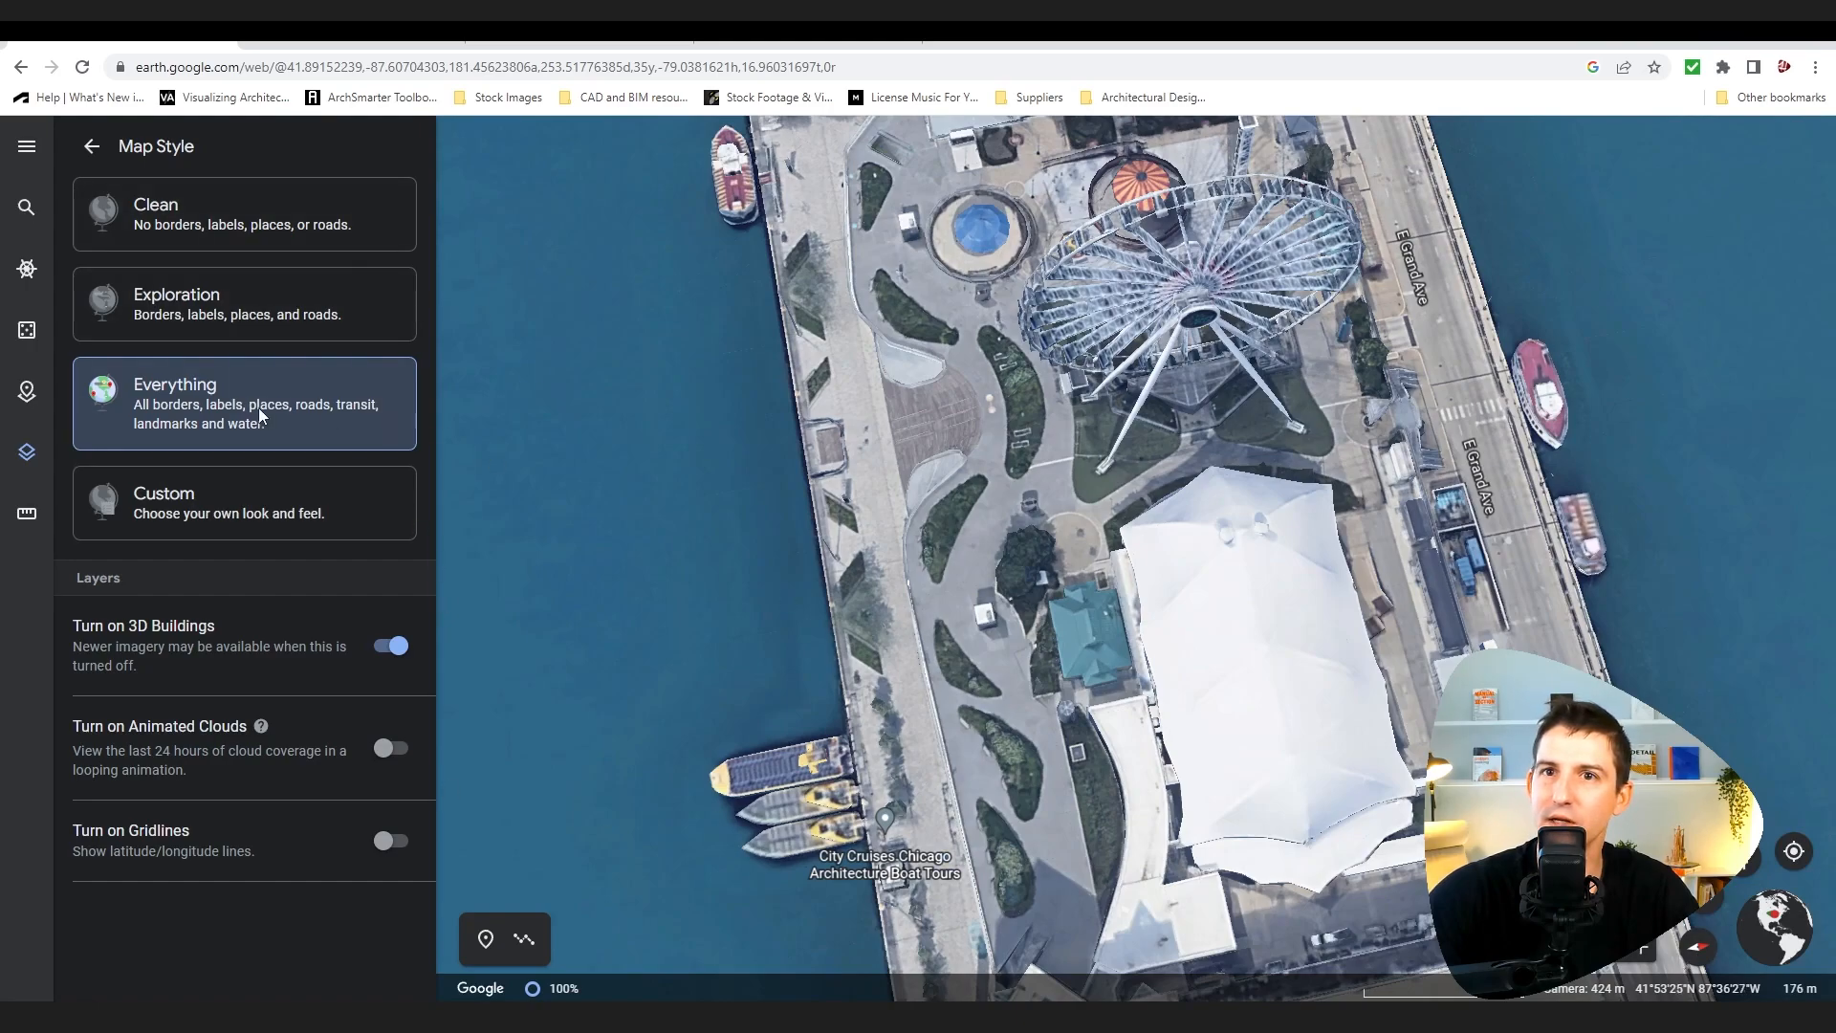
Step: Reopen the distance tool and measure across the pier from its west edge toward the eastern road
{"action": "left_click", "coordinate": [25, 514]}
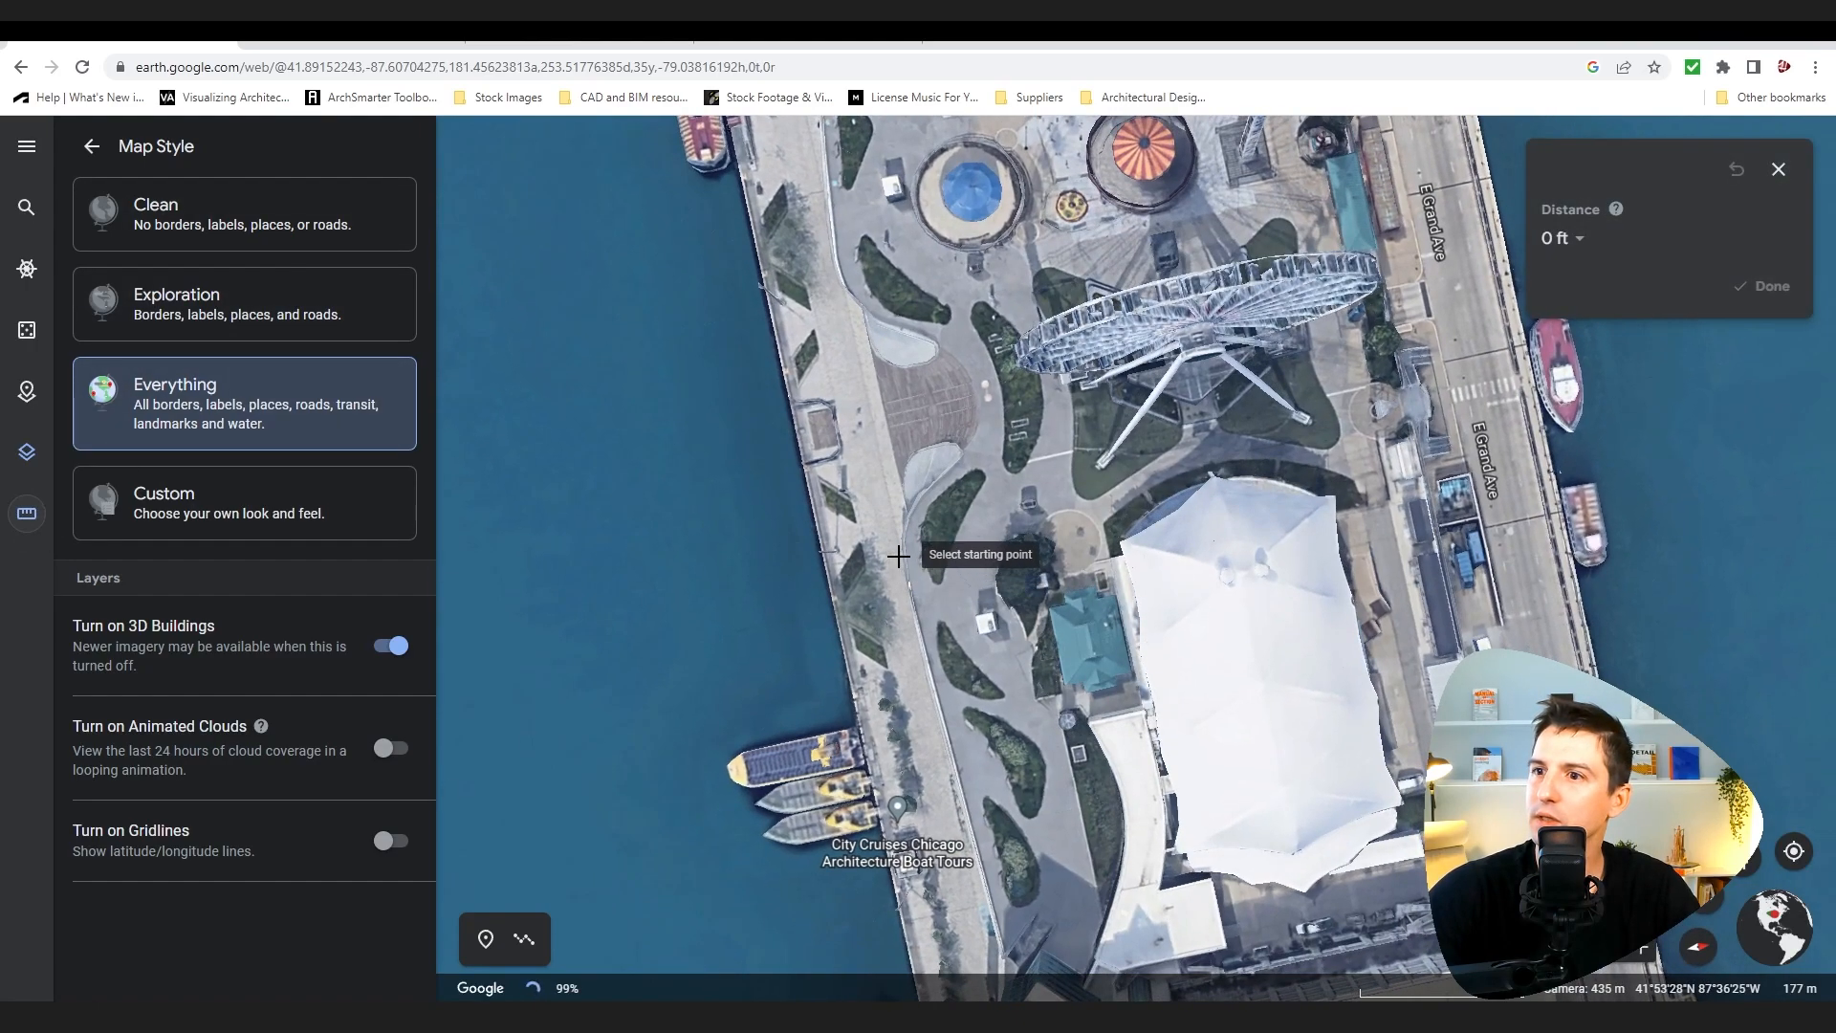
{"action": "left_click", "coordinate": [902, 553]}
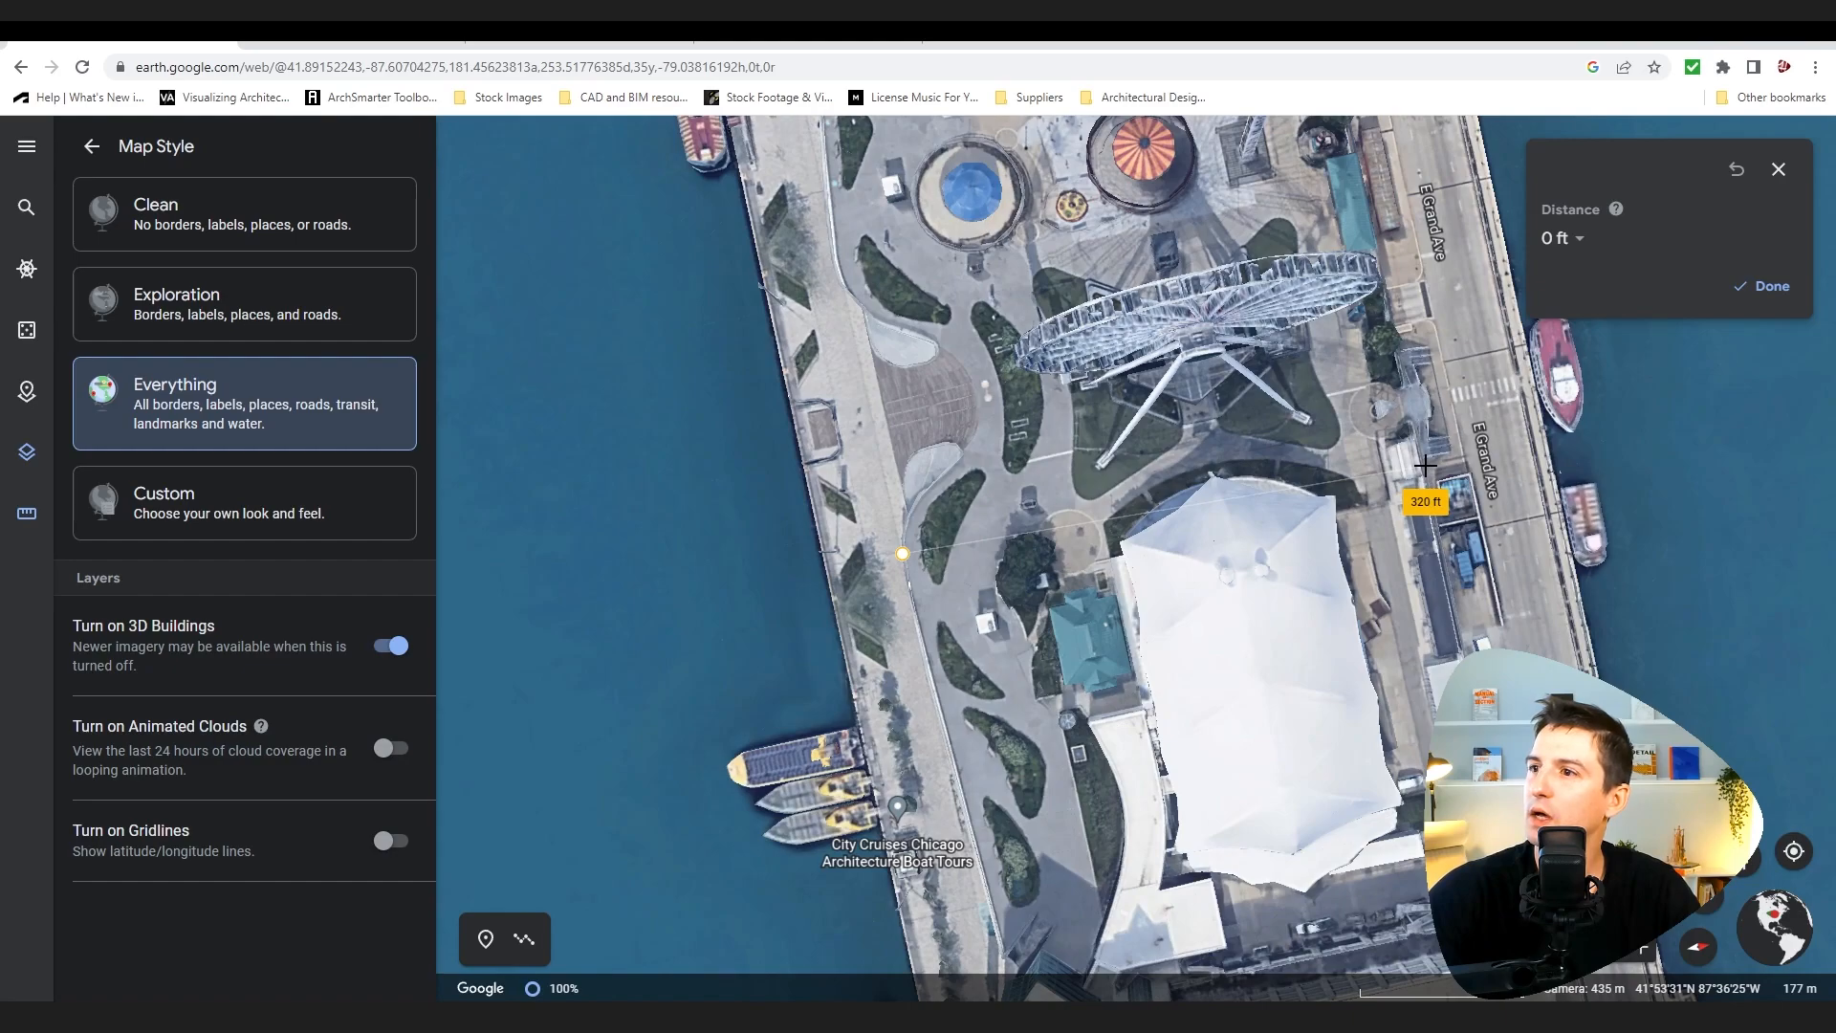
{"action": "key", "text": "Escape"}
{"action": "left_click", "coordinate": [1456, 460]}
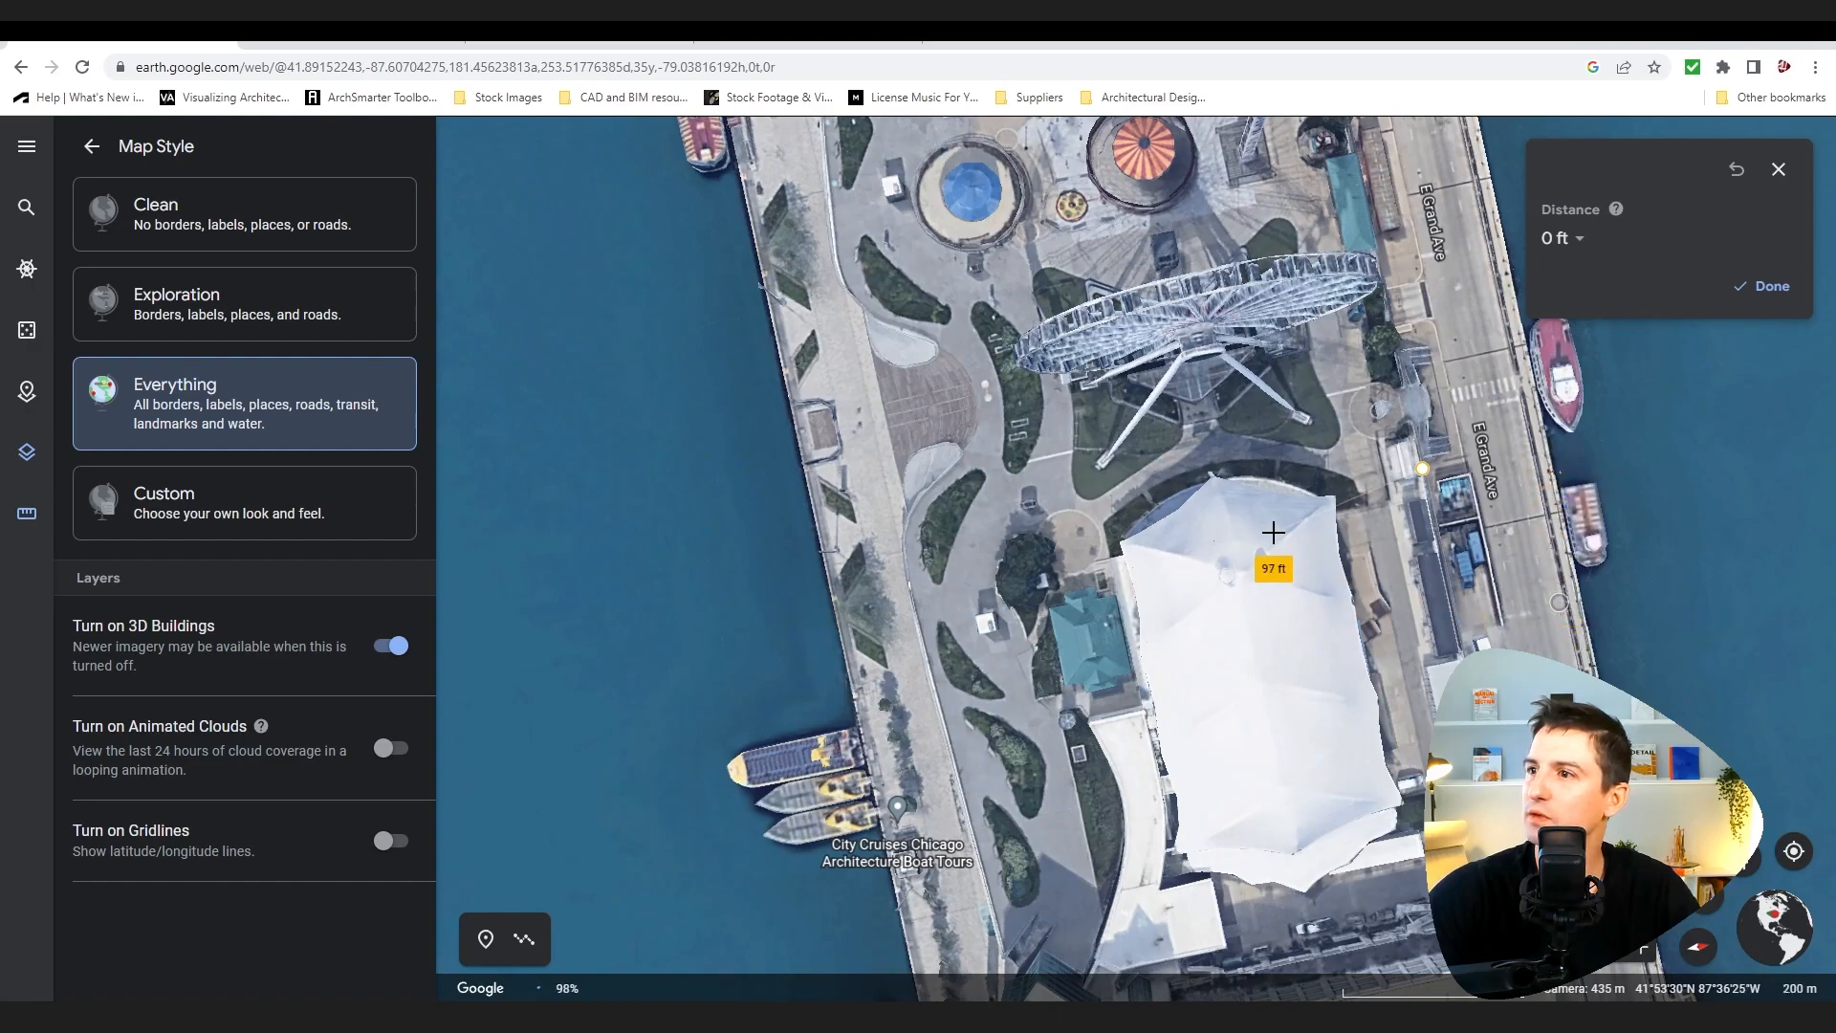
{"action": "scroll", "coordinate": [1376, 531], "scroll_direction": "down", "scroll_amount": 5}
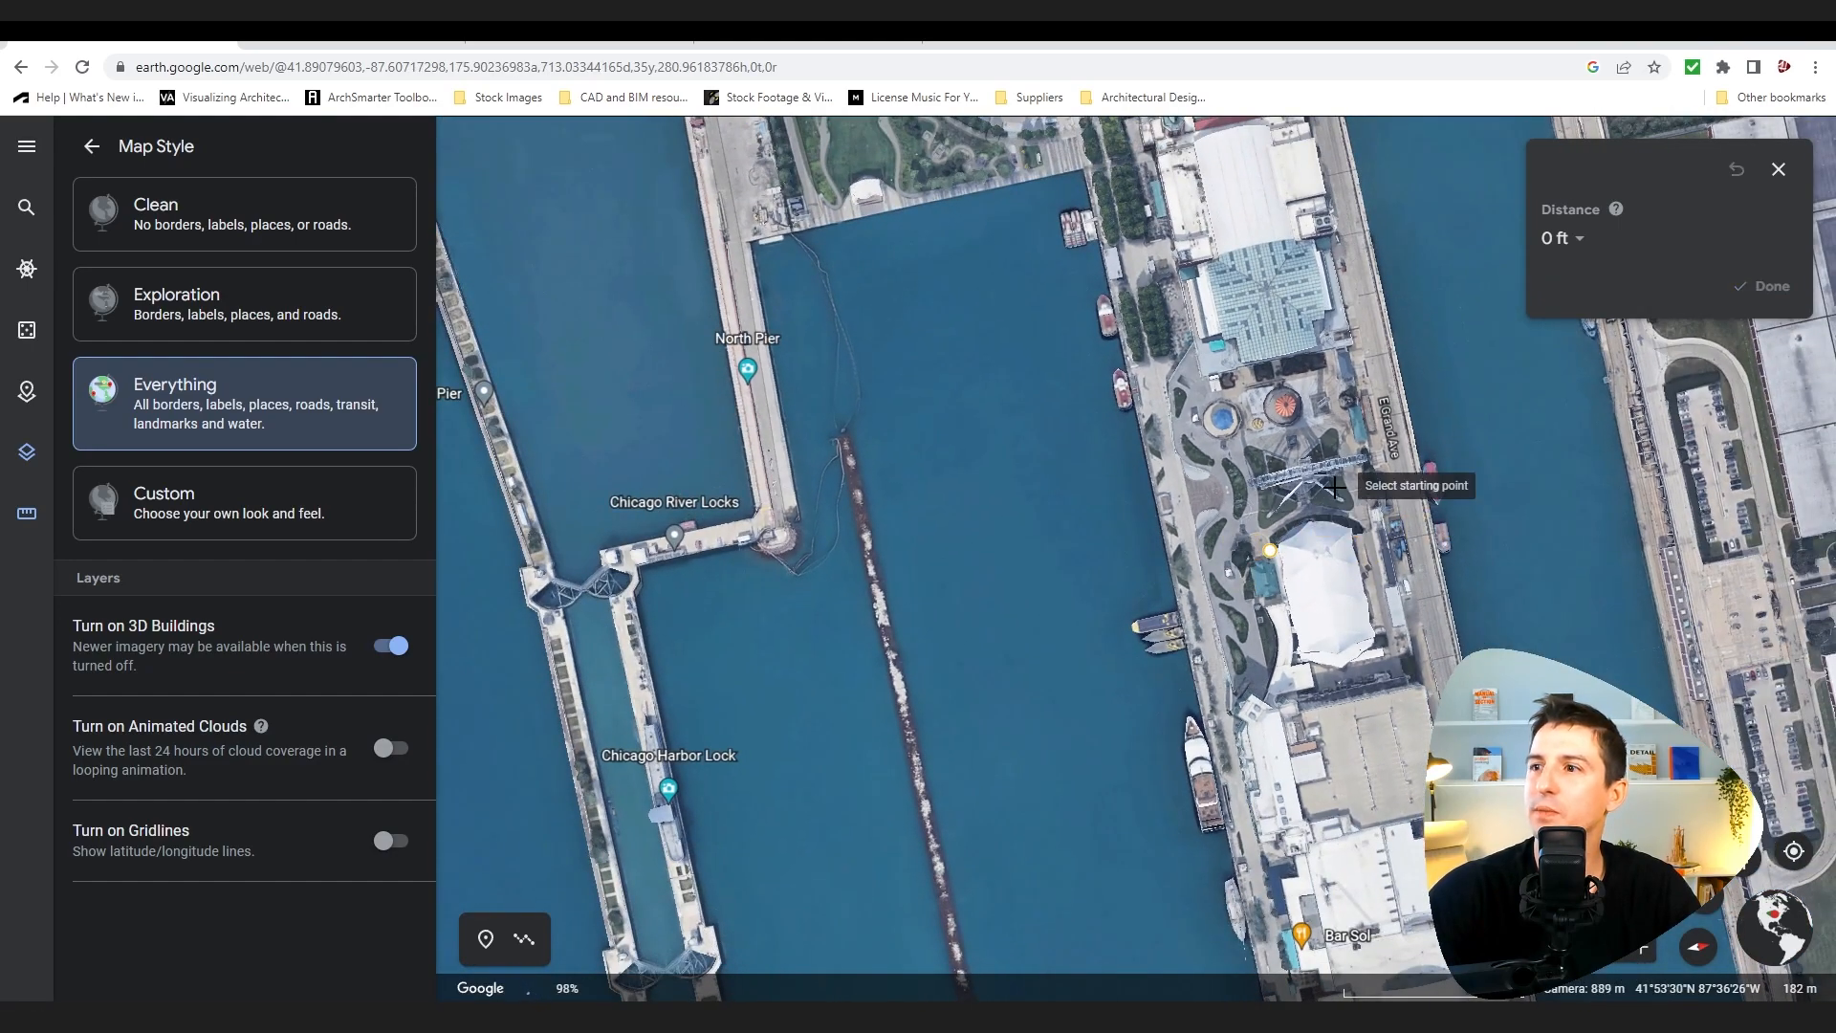
Step: Undo the measurement points and orbit the view back to a 3D perspective of the pier
{"action": "key", "text": "ctrl+z"}
{"action": "left_click", "coordinate": [1142, 568]}
{"action": "key", "text": "ctrl+z"}
{"action": "middle_click_drag", "start_coordinate": [1096, 579], "coordinate": [1299, 410]}
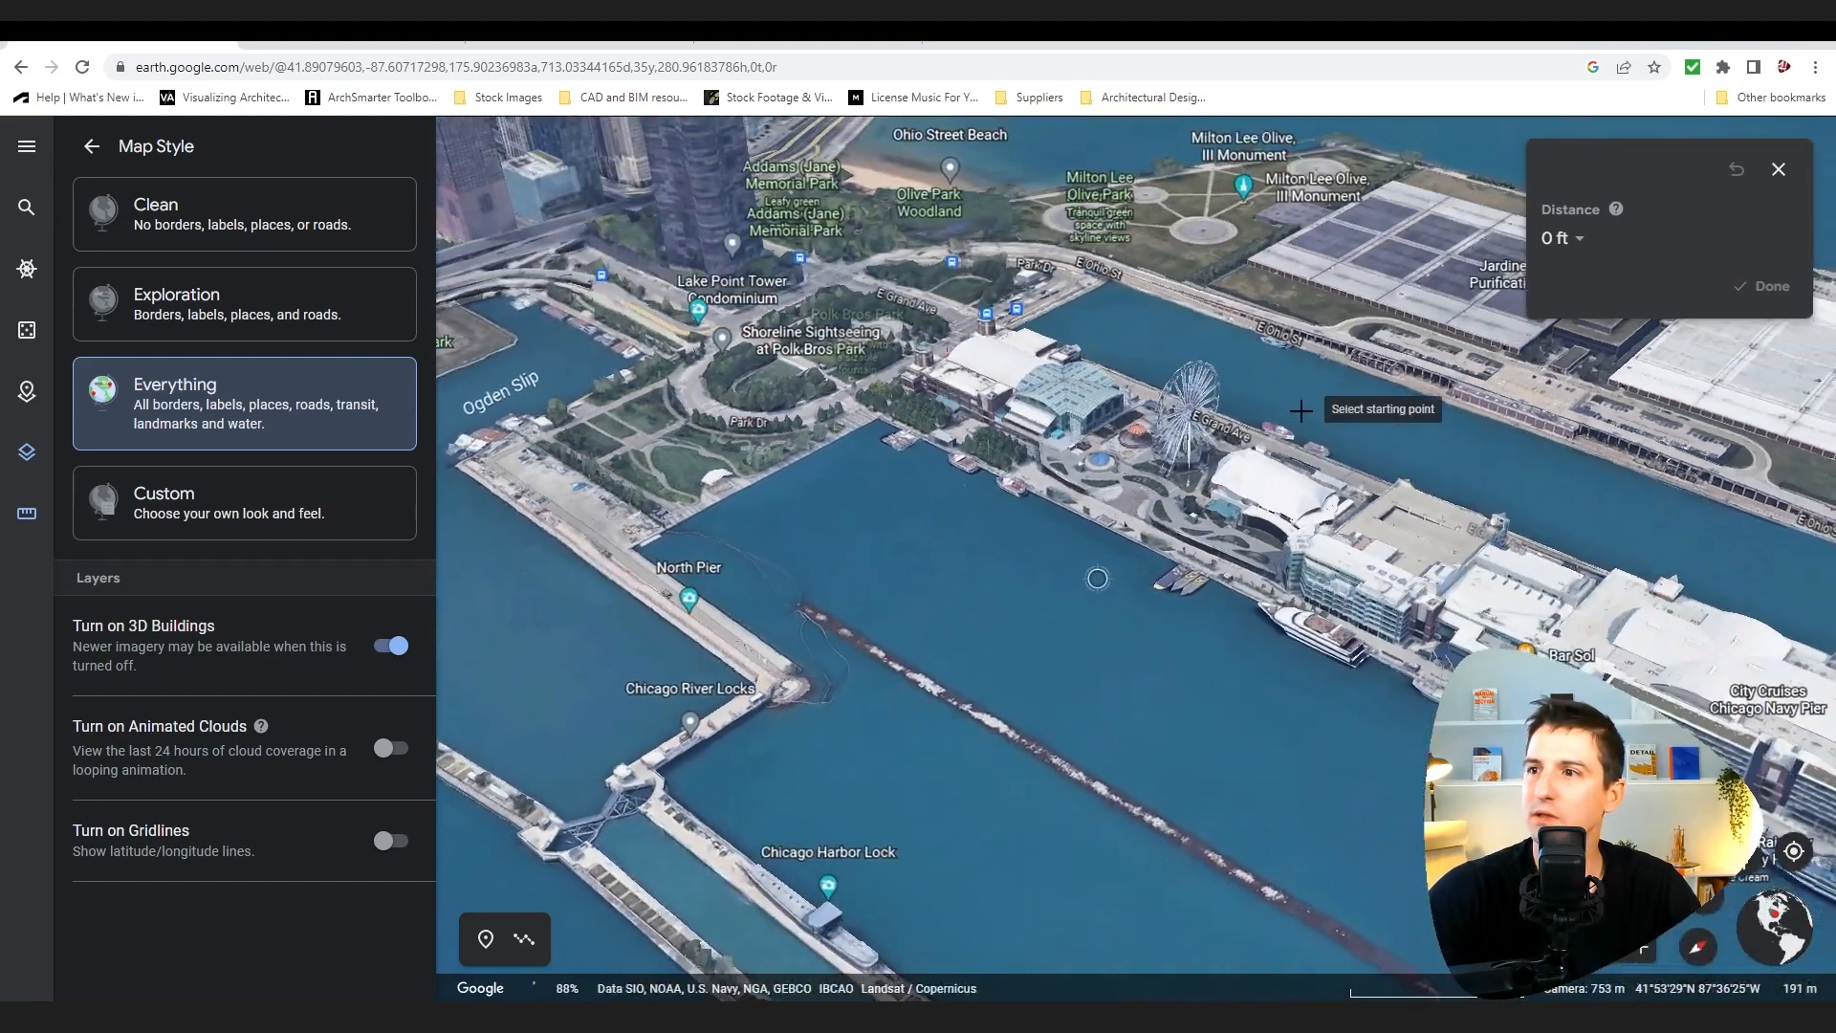
{"action": "scroll", "coordinate": [1298, 412], "scroll_direction": "up", "scroll_amount": 4}
{"action": "middle_click_drag", "start_coordinate": [976, 681], "coordinate": [988, 608]}
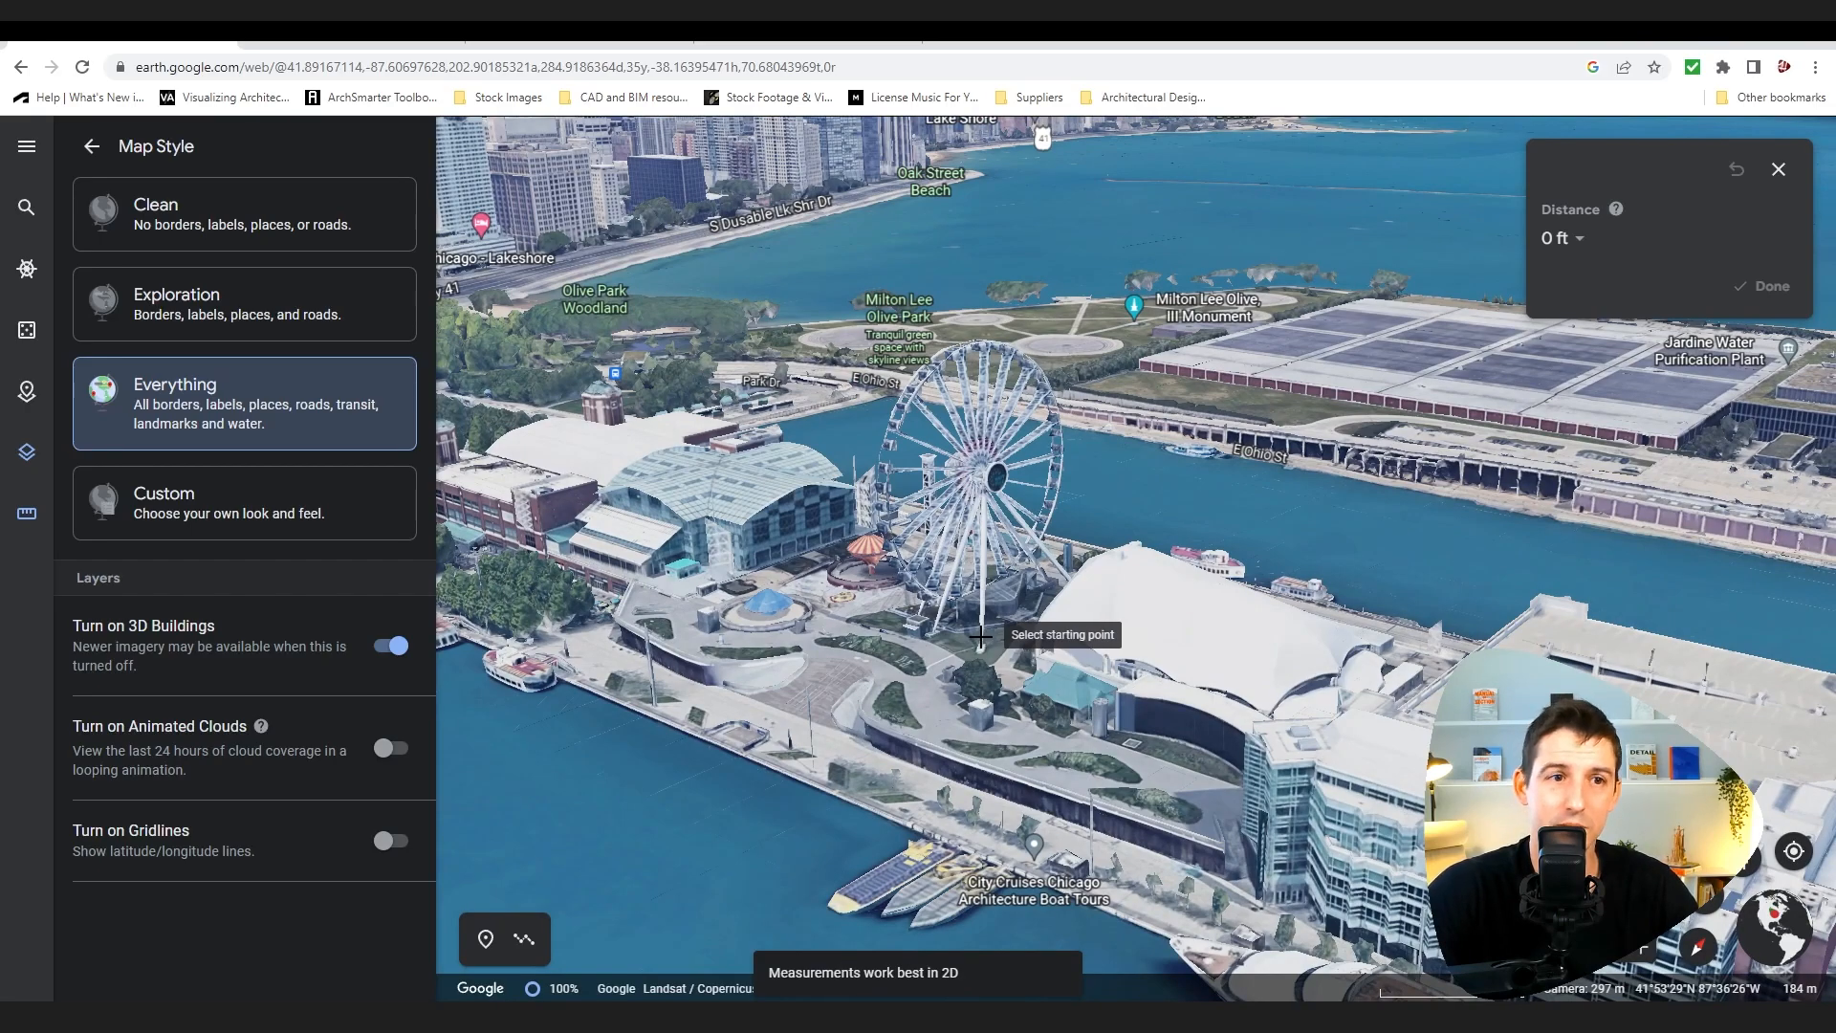
{"action": "middle_click_drag", "start_coordinate": [818, 756], "coordinate": [818, 794]}
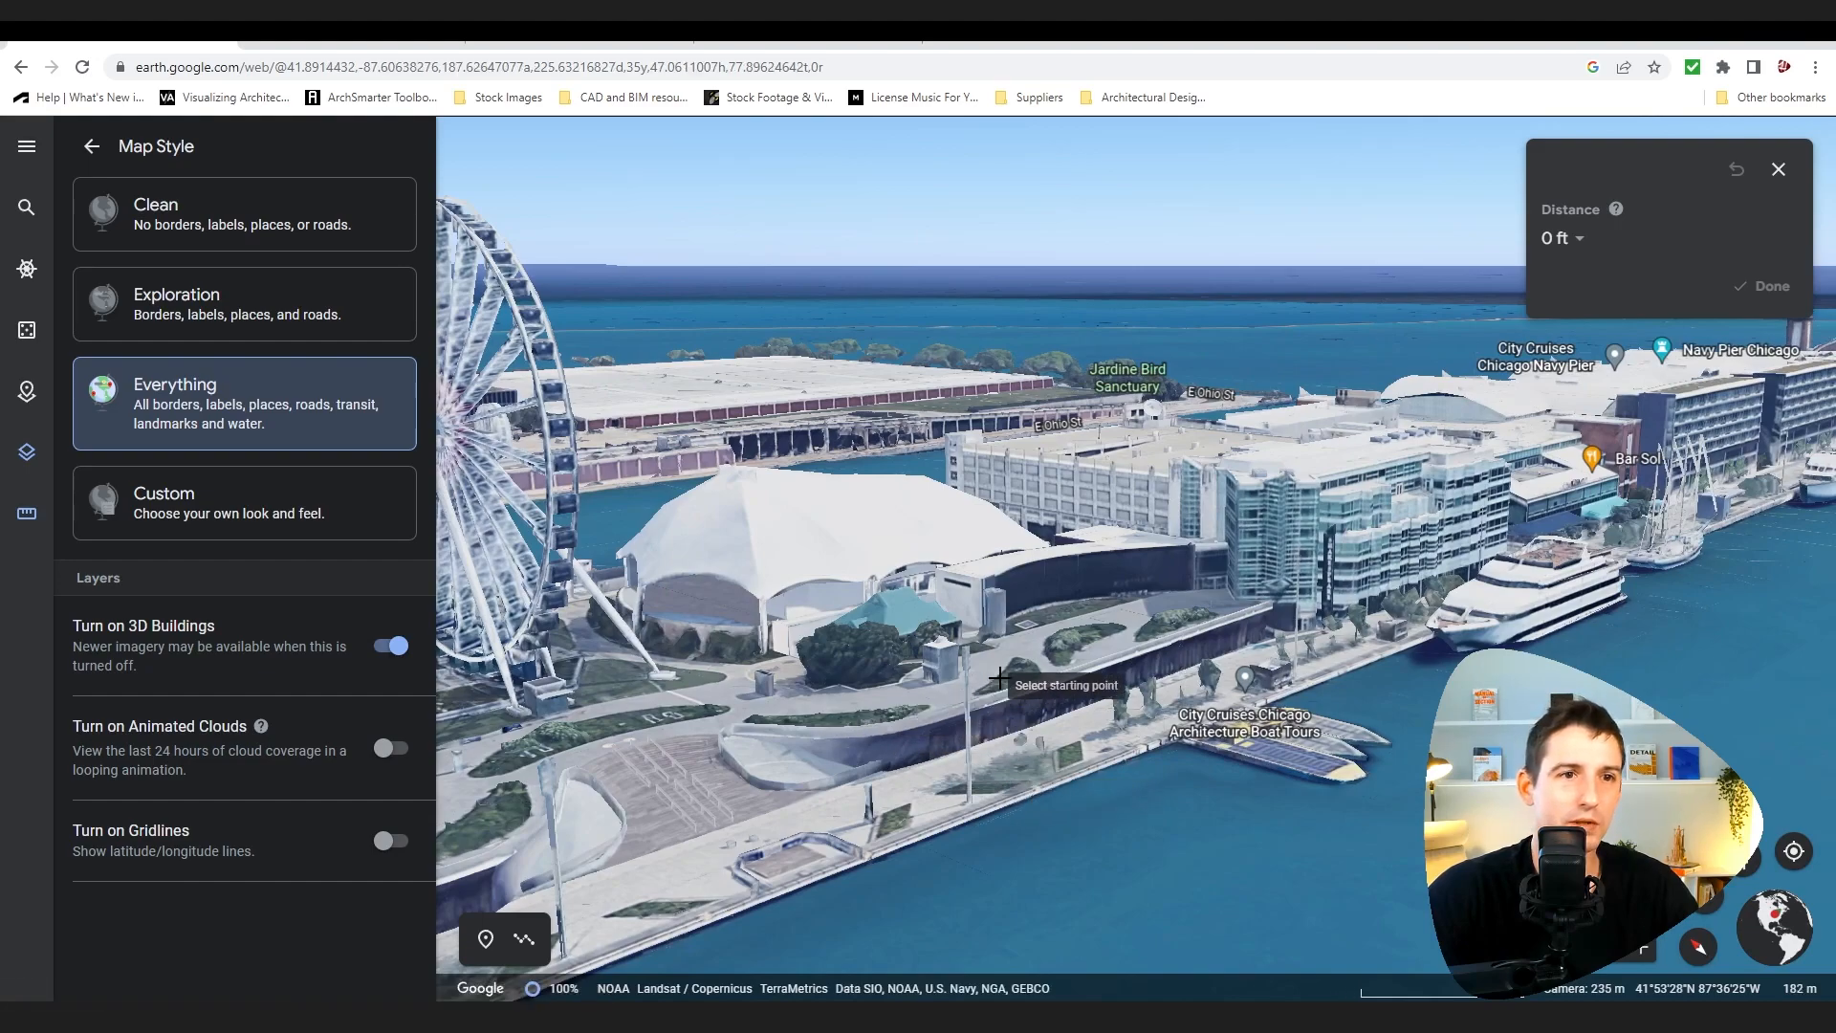
{"action": "middle_click_drag", "start_coordinate": [993, 681], "coordinate": [977, 665]}
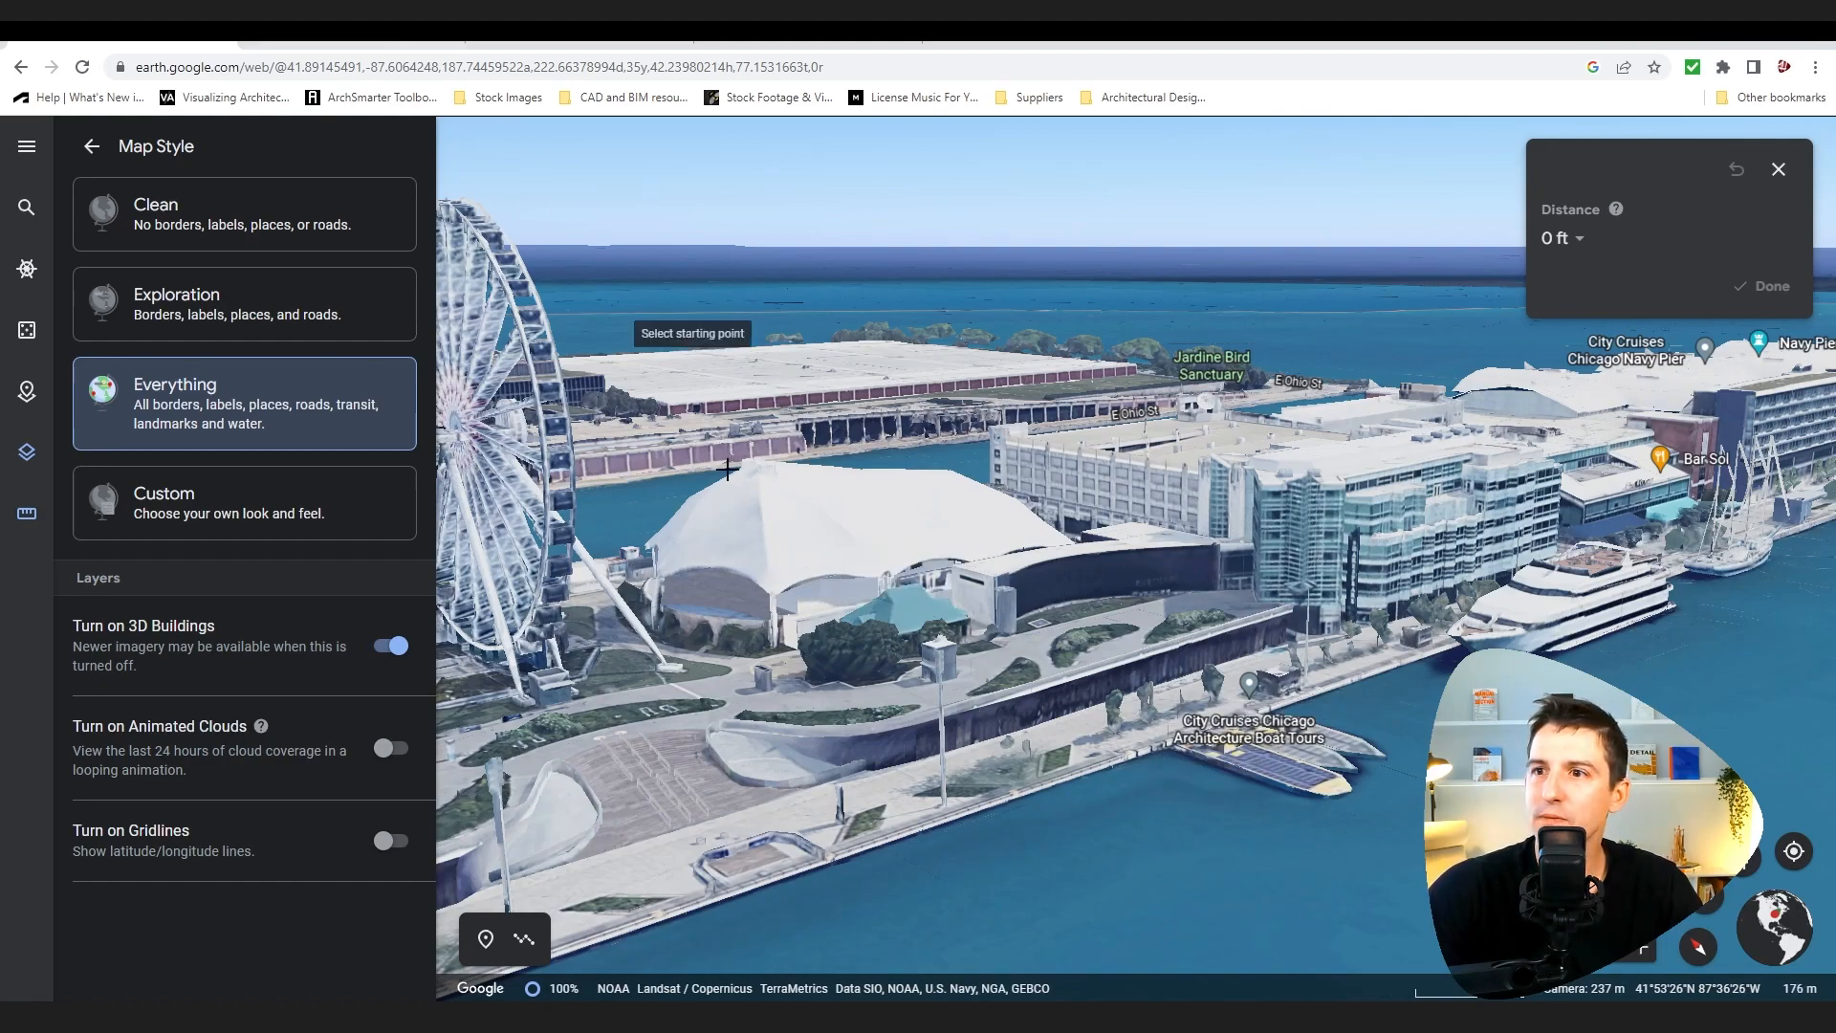
{"action": "middle_click_drag", "start_coordinate": [900, 761], "coordinate": [839, 754]}
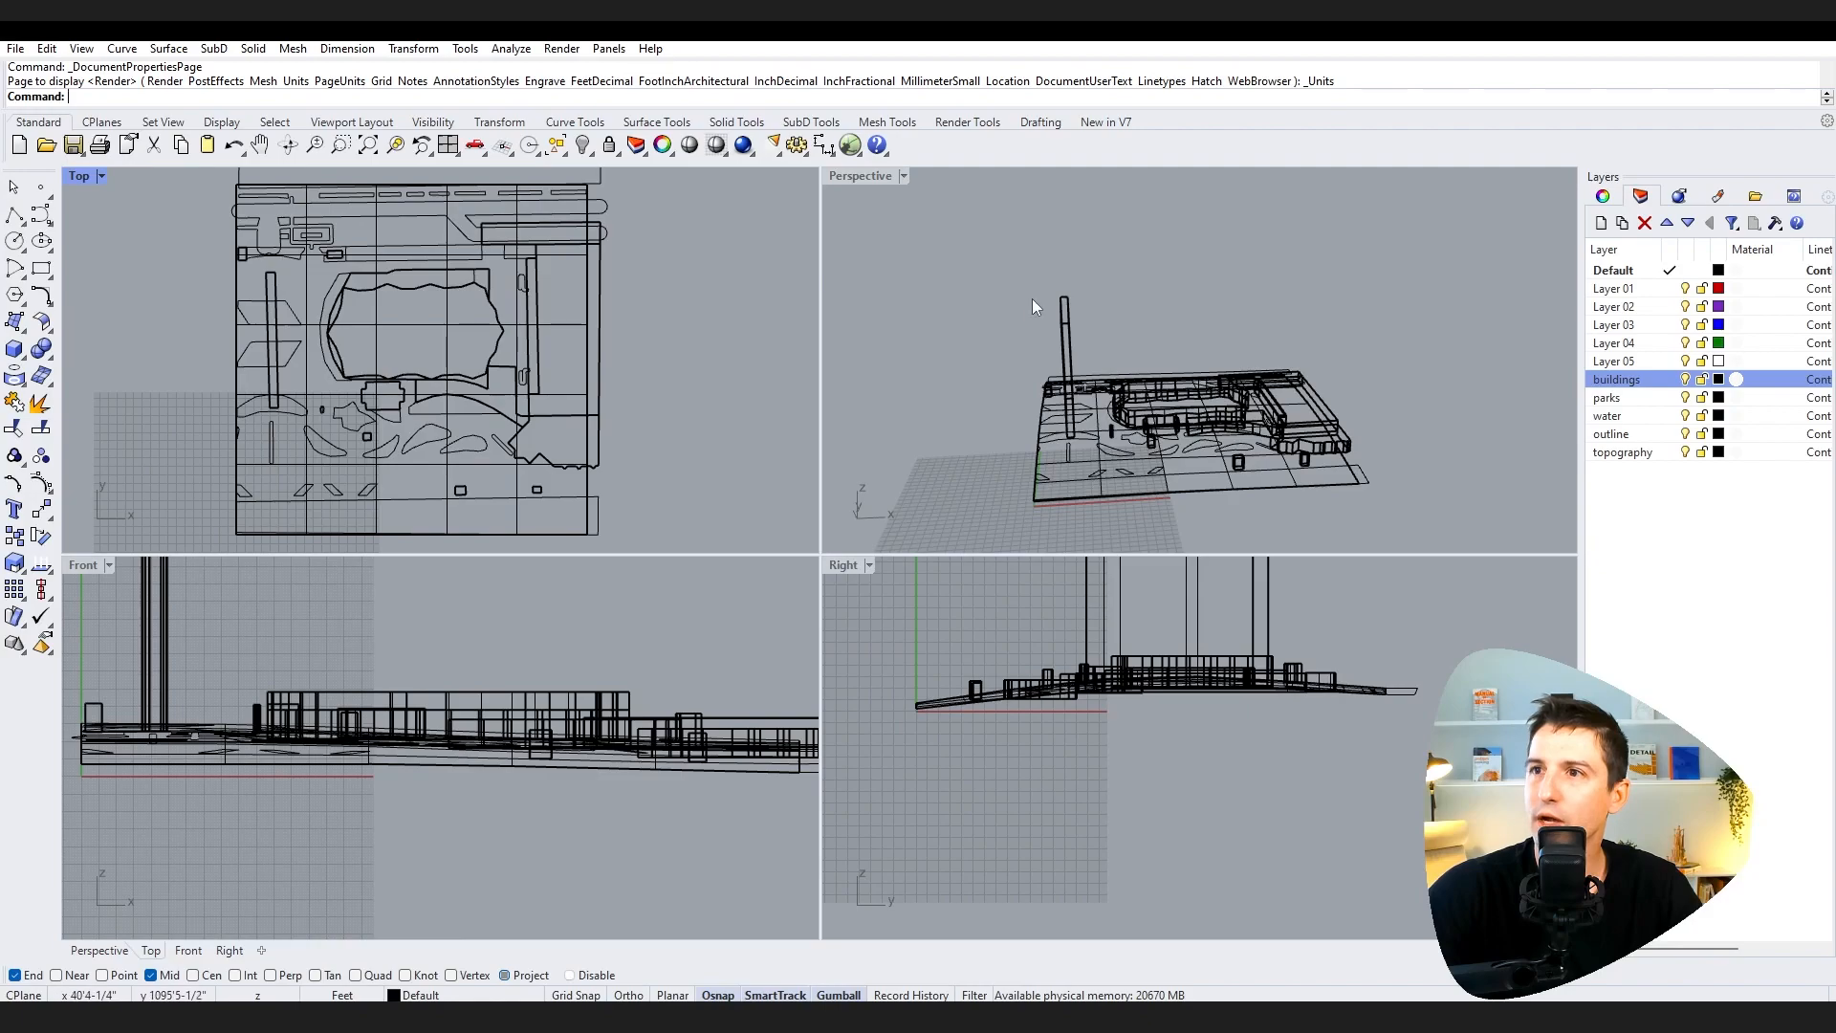
Step: Switch the Perspective viewport to the Arctic display mode and orbit around the pier model
{"action": "left_click", "coordinate": [903, 186]}
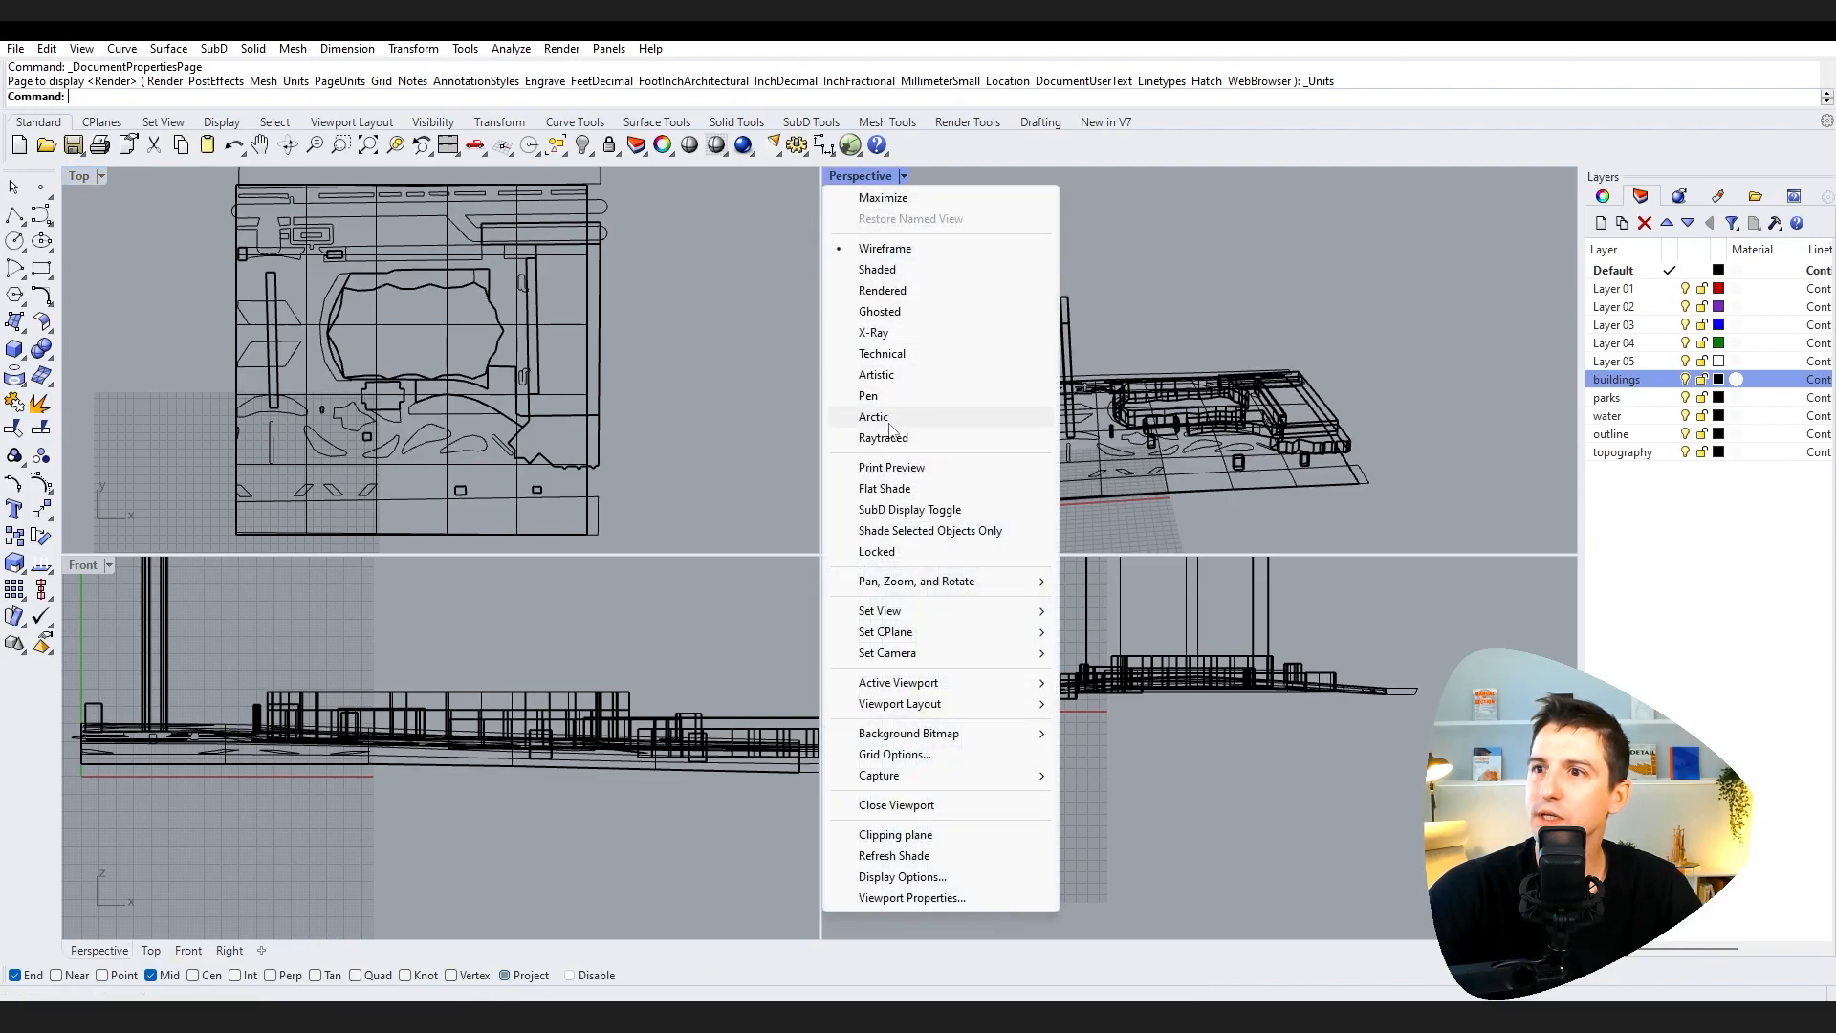
{"action": "left_click", "coordinate": [961, 421]}
{"action": "middle_click", "coordinate": [1357, 430]}
{"action": "right_click_drag", "start_coordinate": [1241, 282], "coordinate": [1308, 457]}
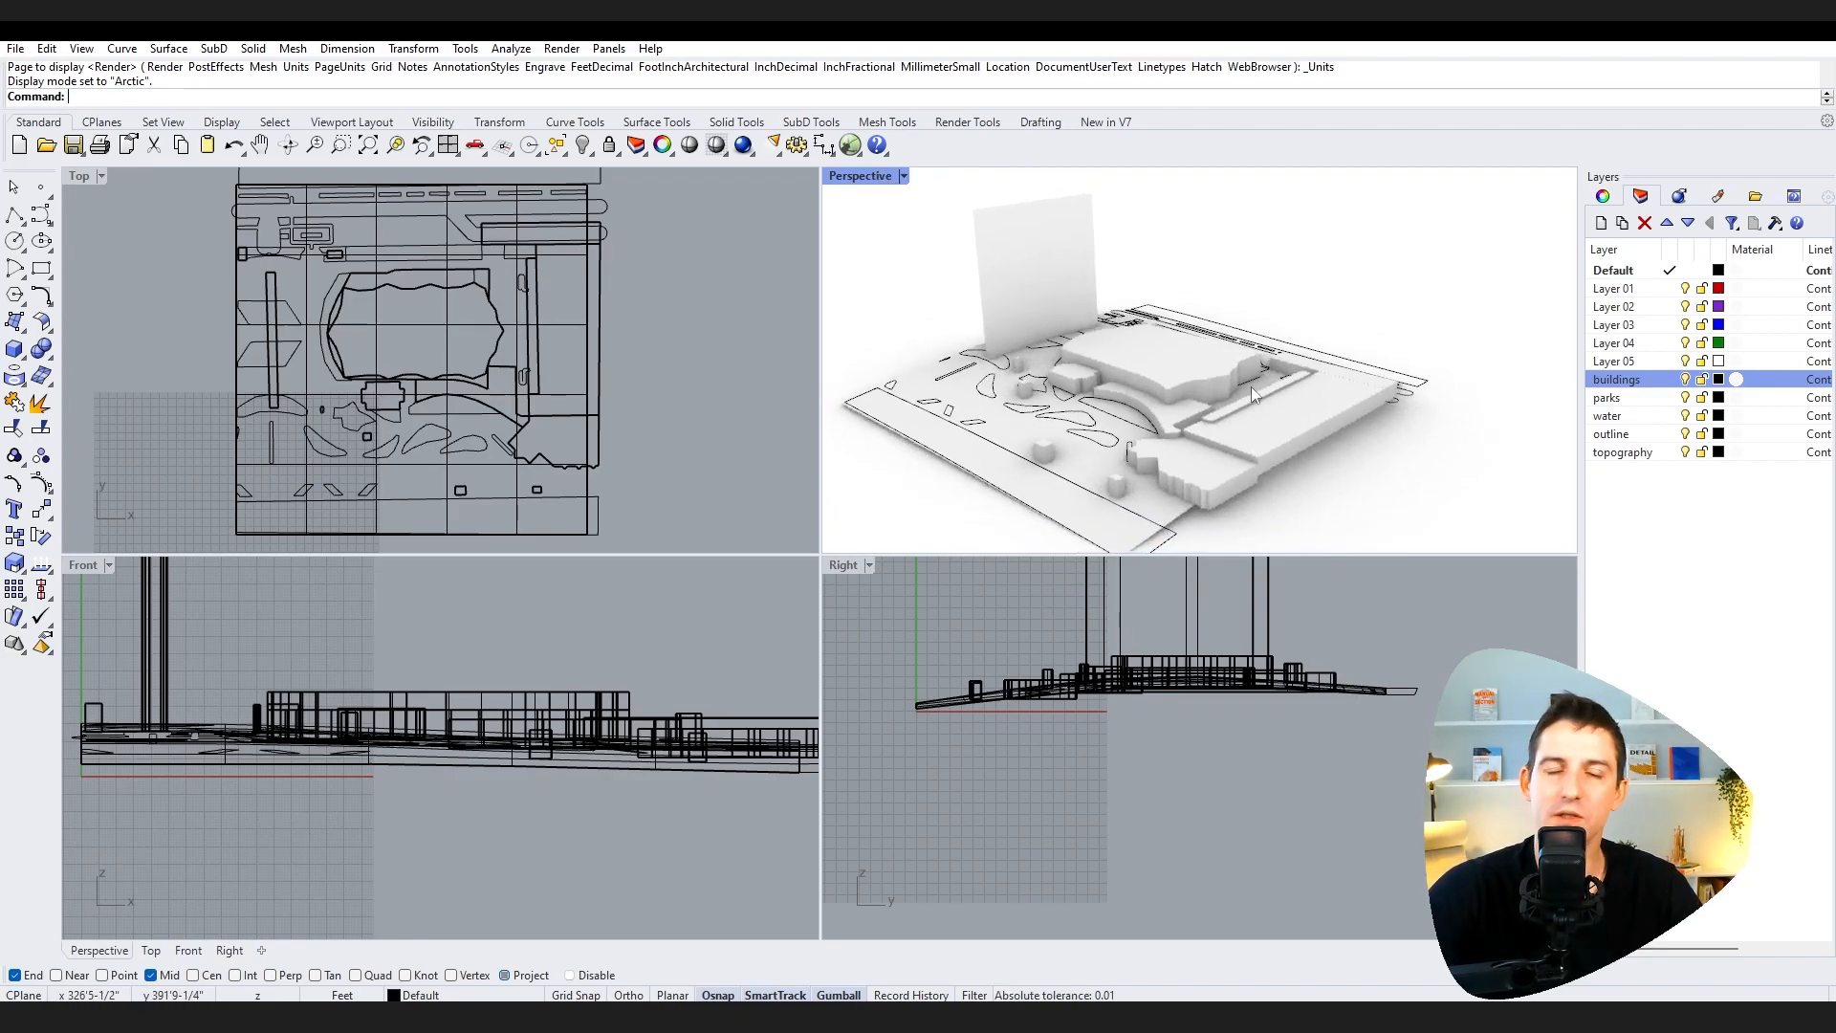
{"action": "mouse_move", "coordinate": [1243, 421]}
{"action": "right_mouse_down"}
{"action": "mouse_move", "coordinate": [1068, 464]}
{"action": "mouse_move", "coordinate": [1217, 430]}
{"action": "right_mouse_up"}
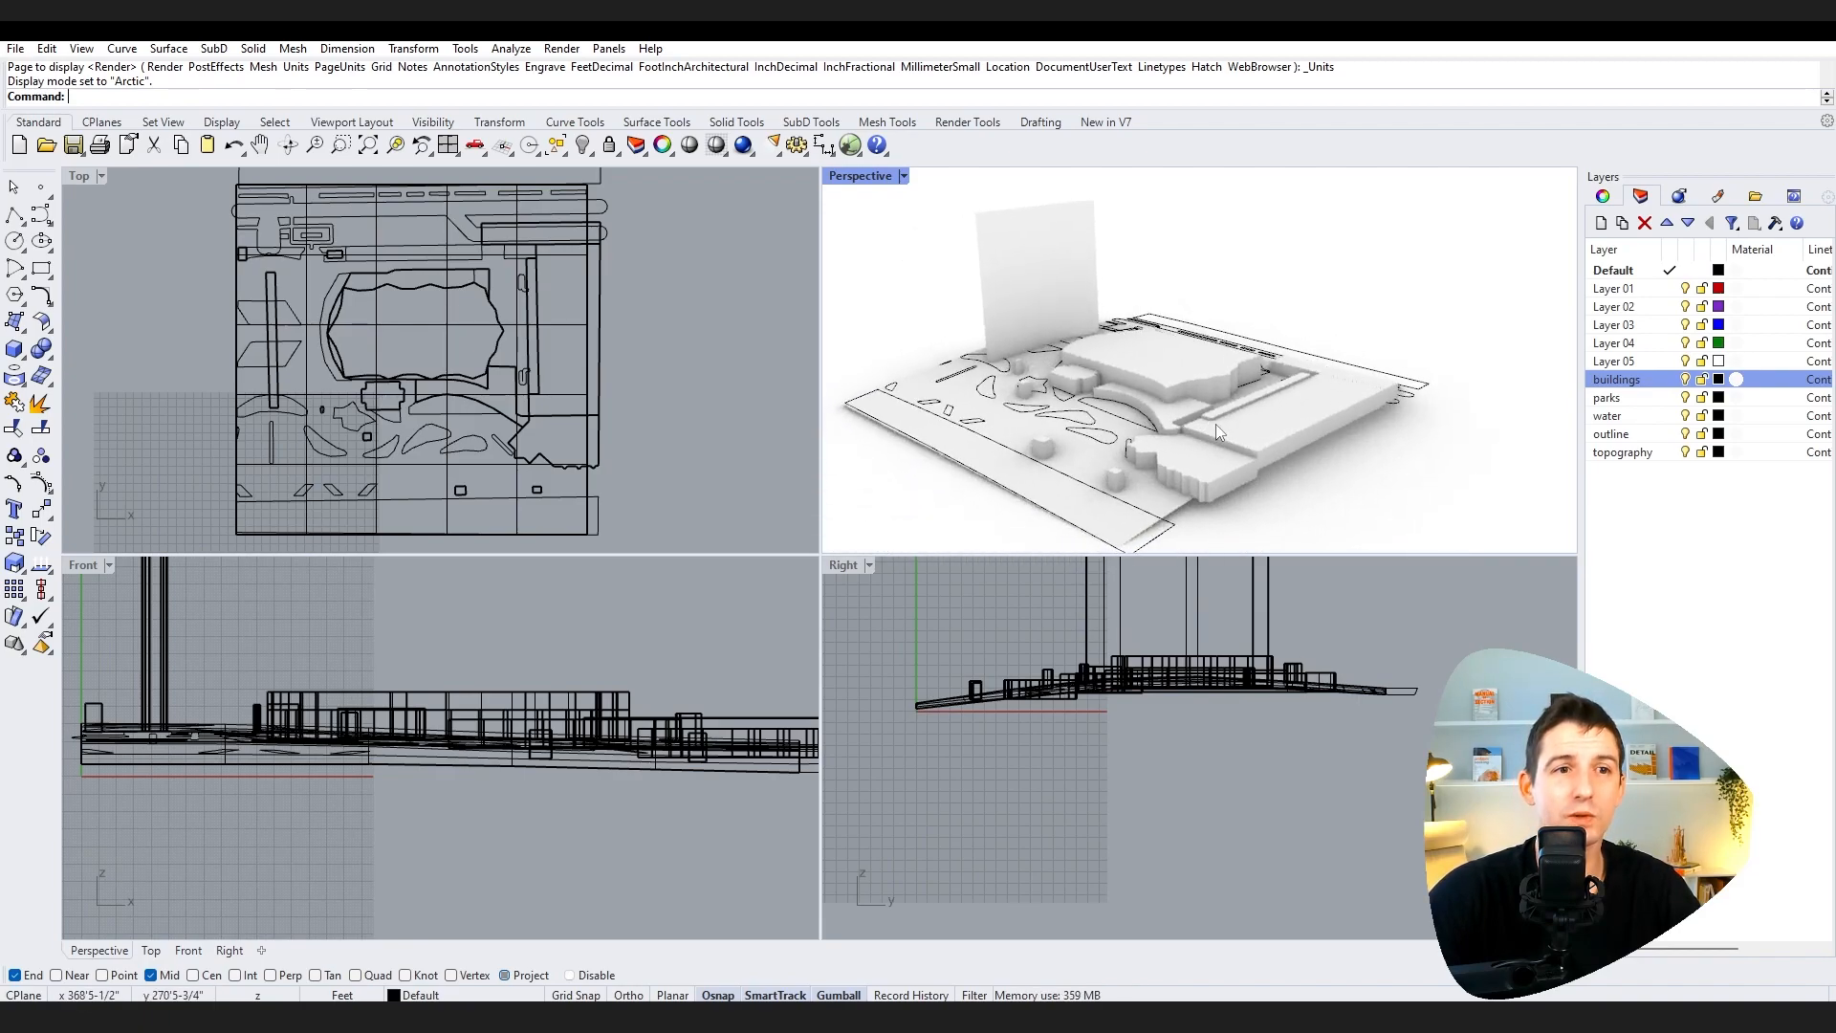
Step: Select Layer 01 through Layer 05 together and delete those empty layers
{"action": "left_click", "coordinate": [1633, 290]}
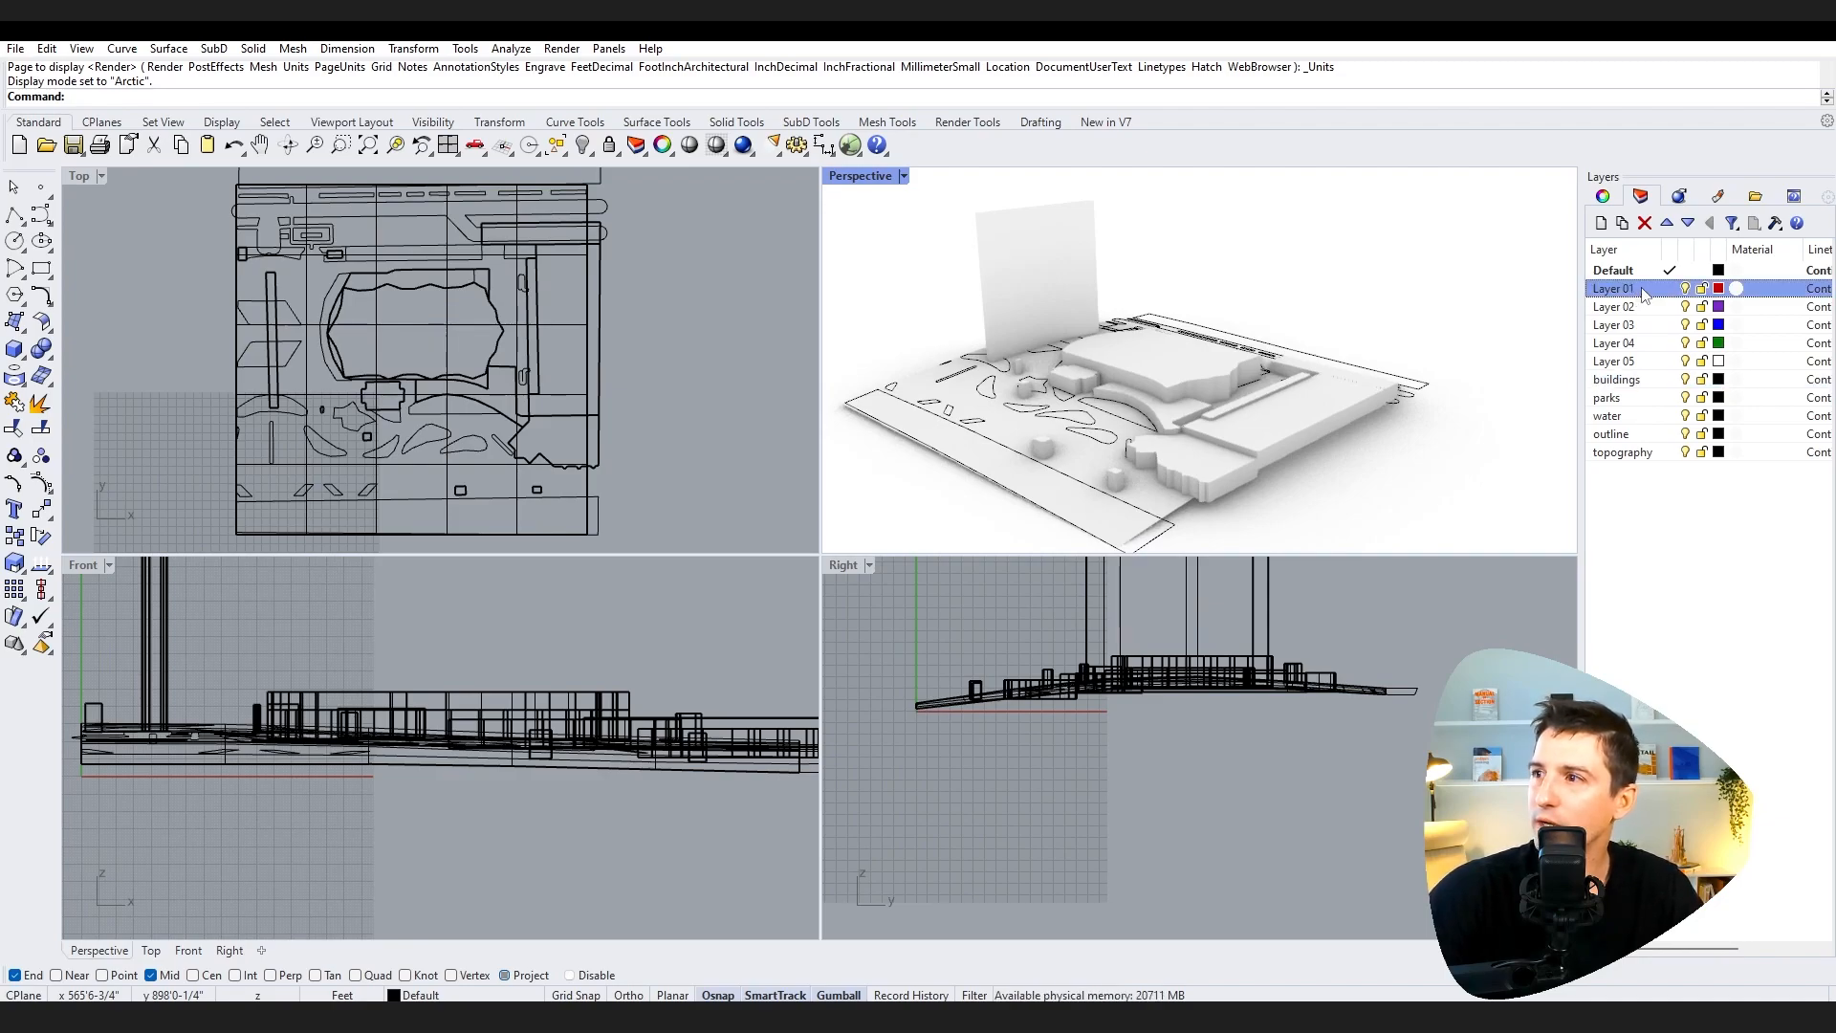
{"action": "left_click", "coordinate": [1641, 362]}
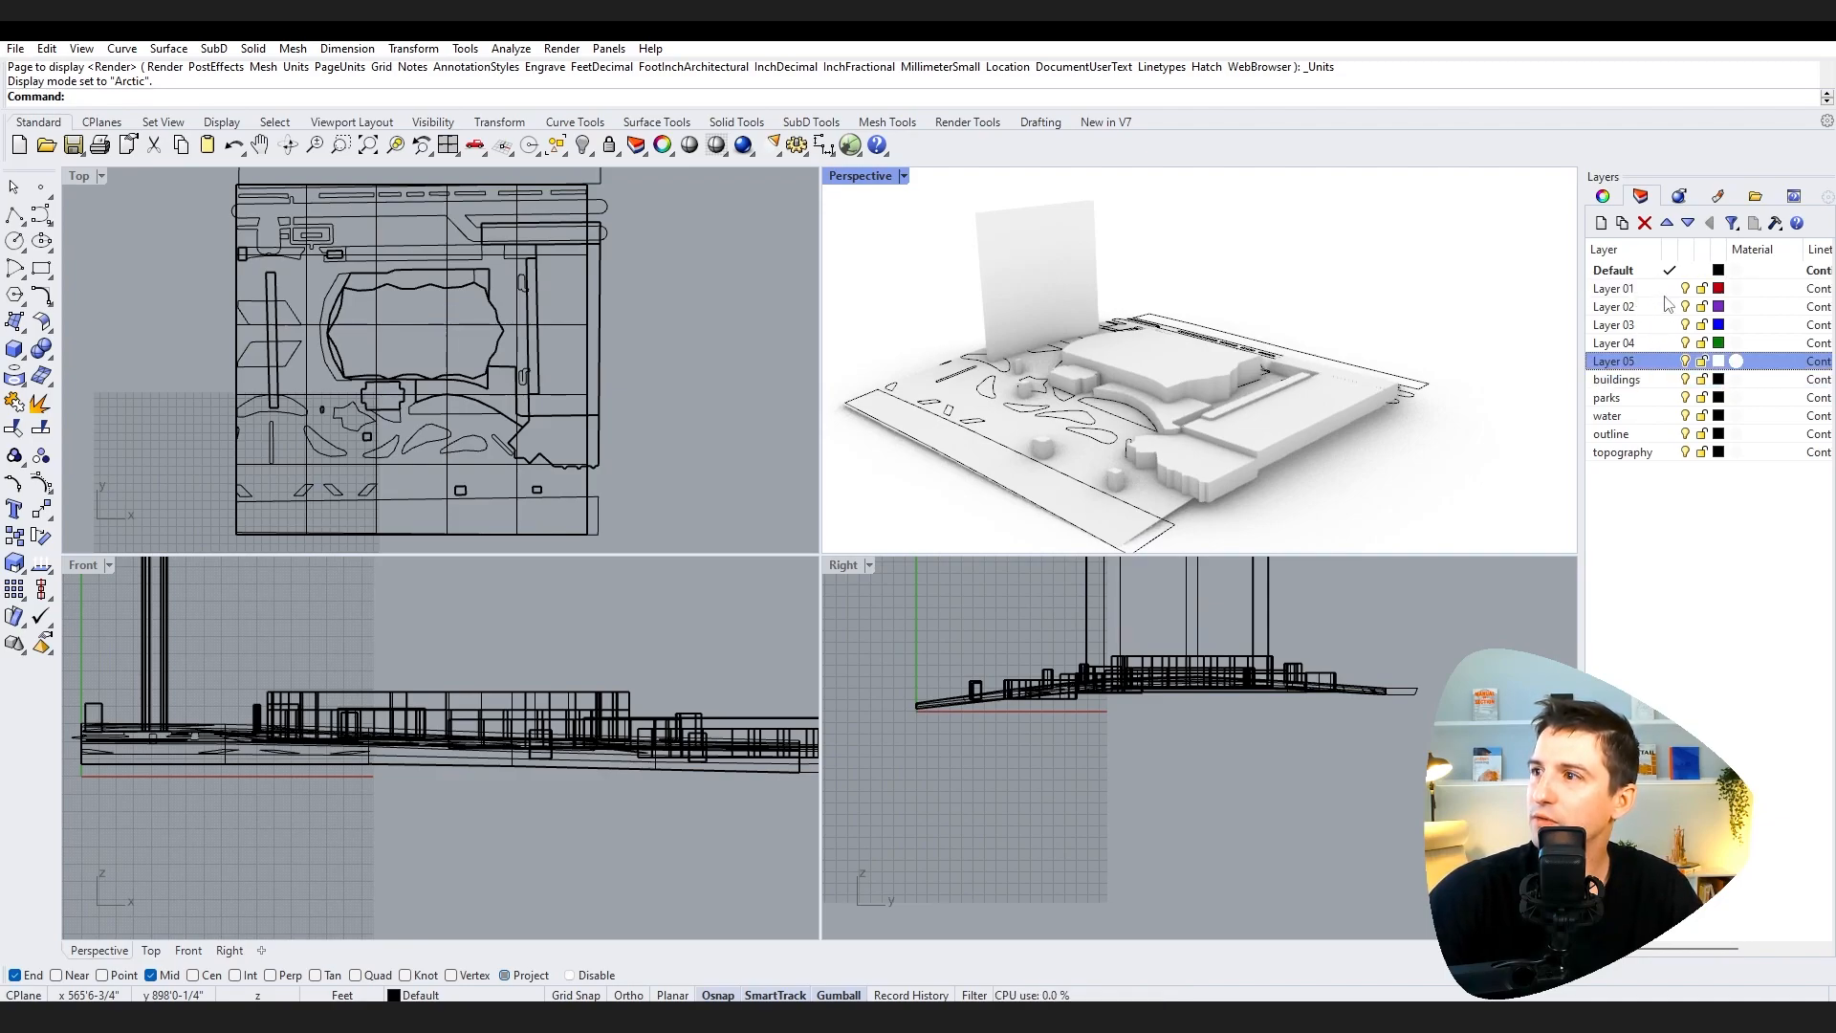
{"action": "left_click", "coordinate": [1648, 293]}
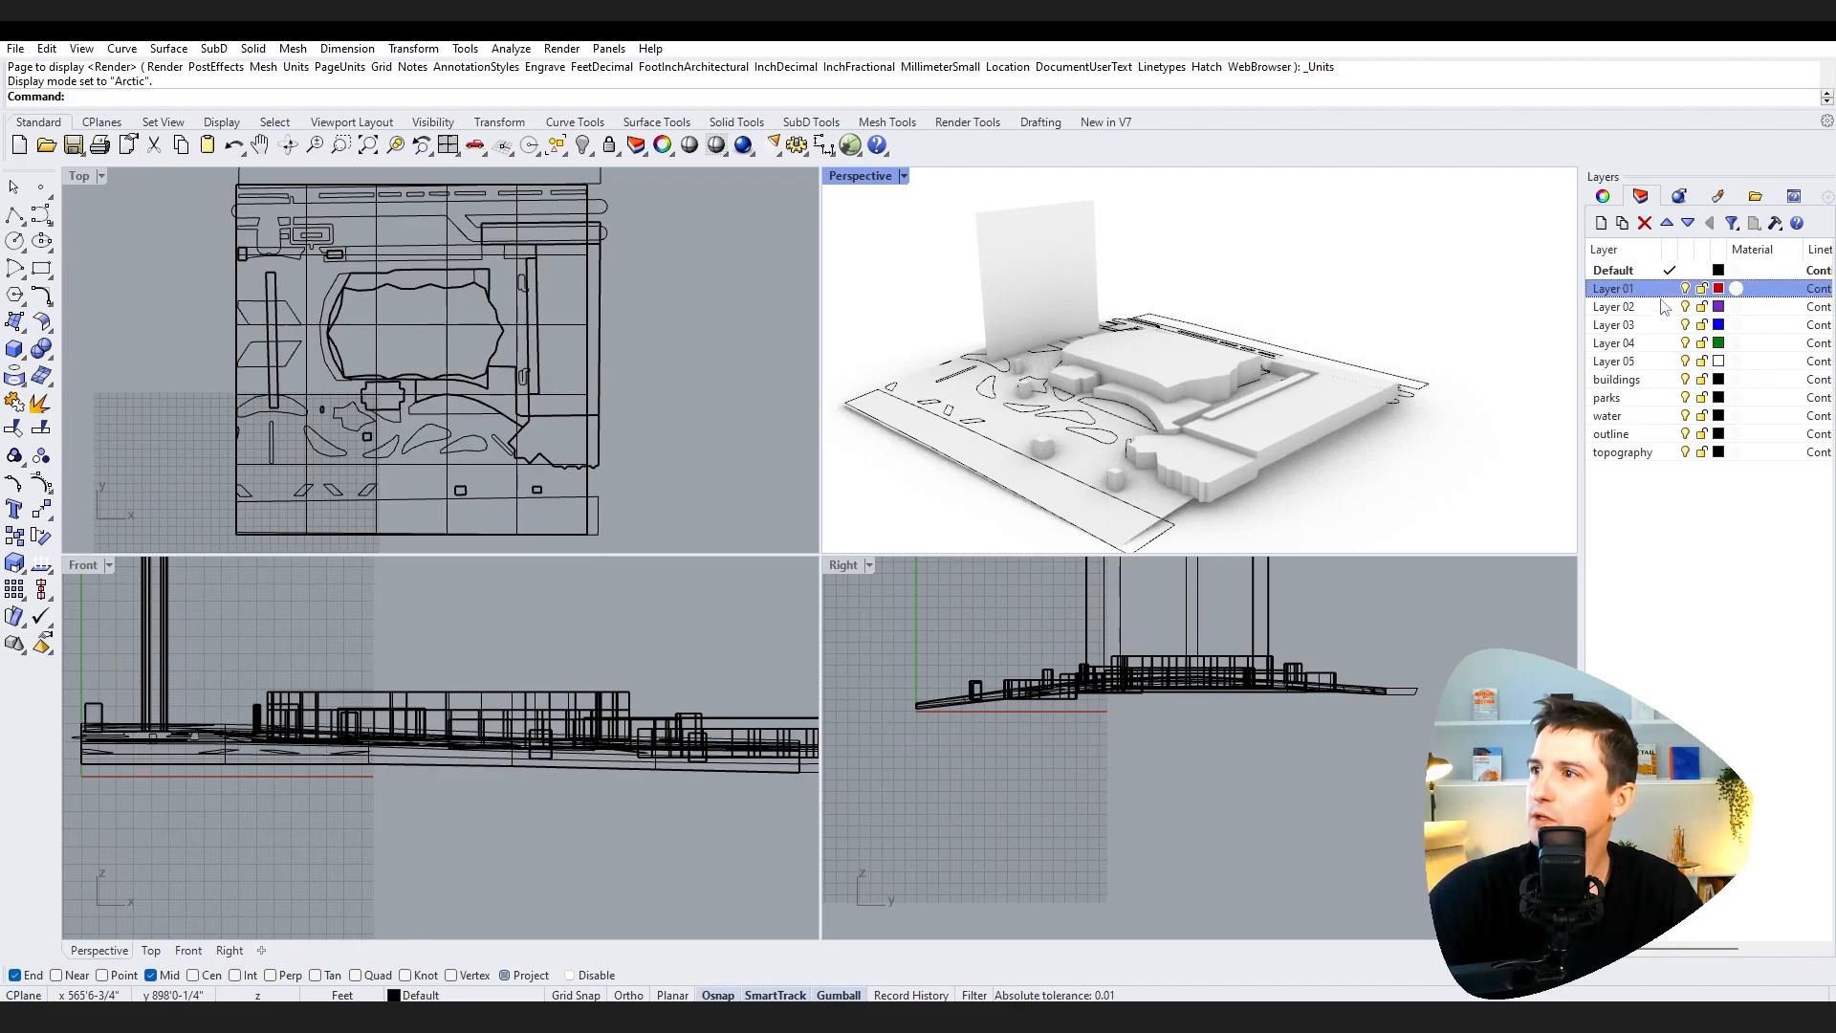
{"action": "left_click", "coordinate": [1662, 362]}
{"action": "left_click", "coordinate": [1644, 289], "text": "shift"}
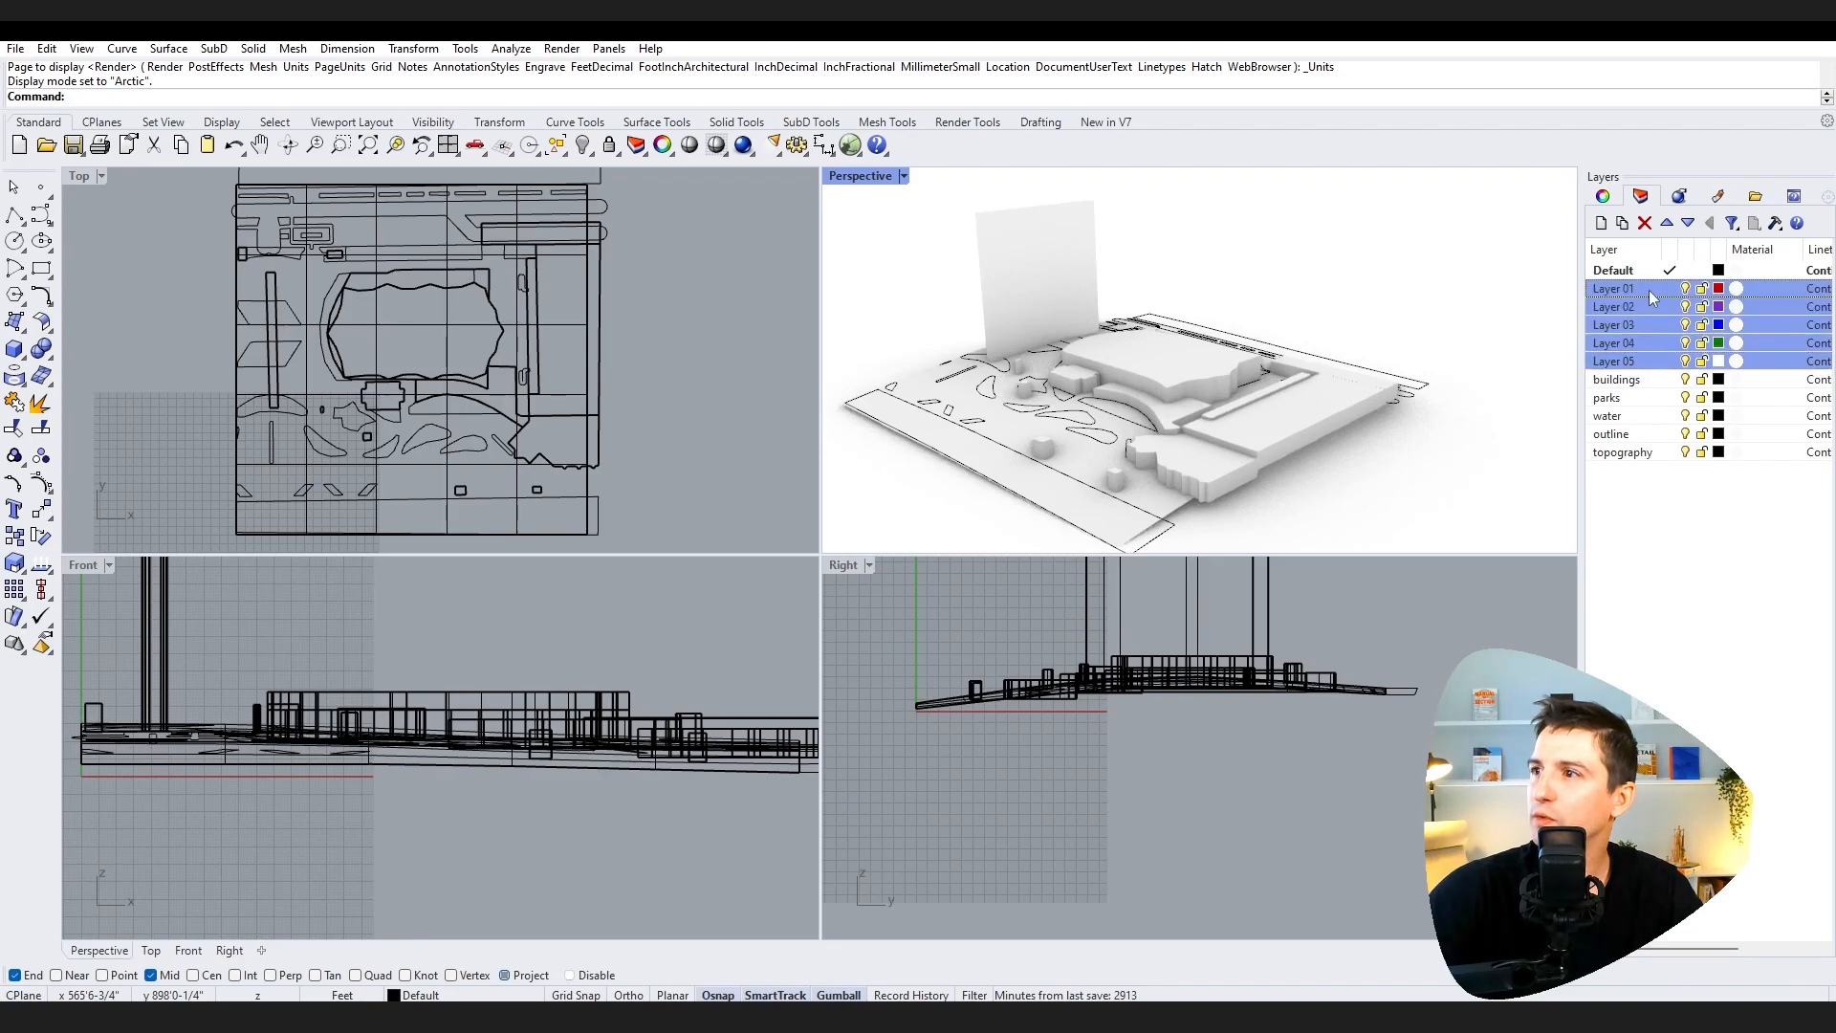
{"action": "right_click", "coordinate": [1646, 290]}
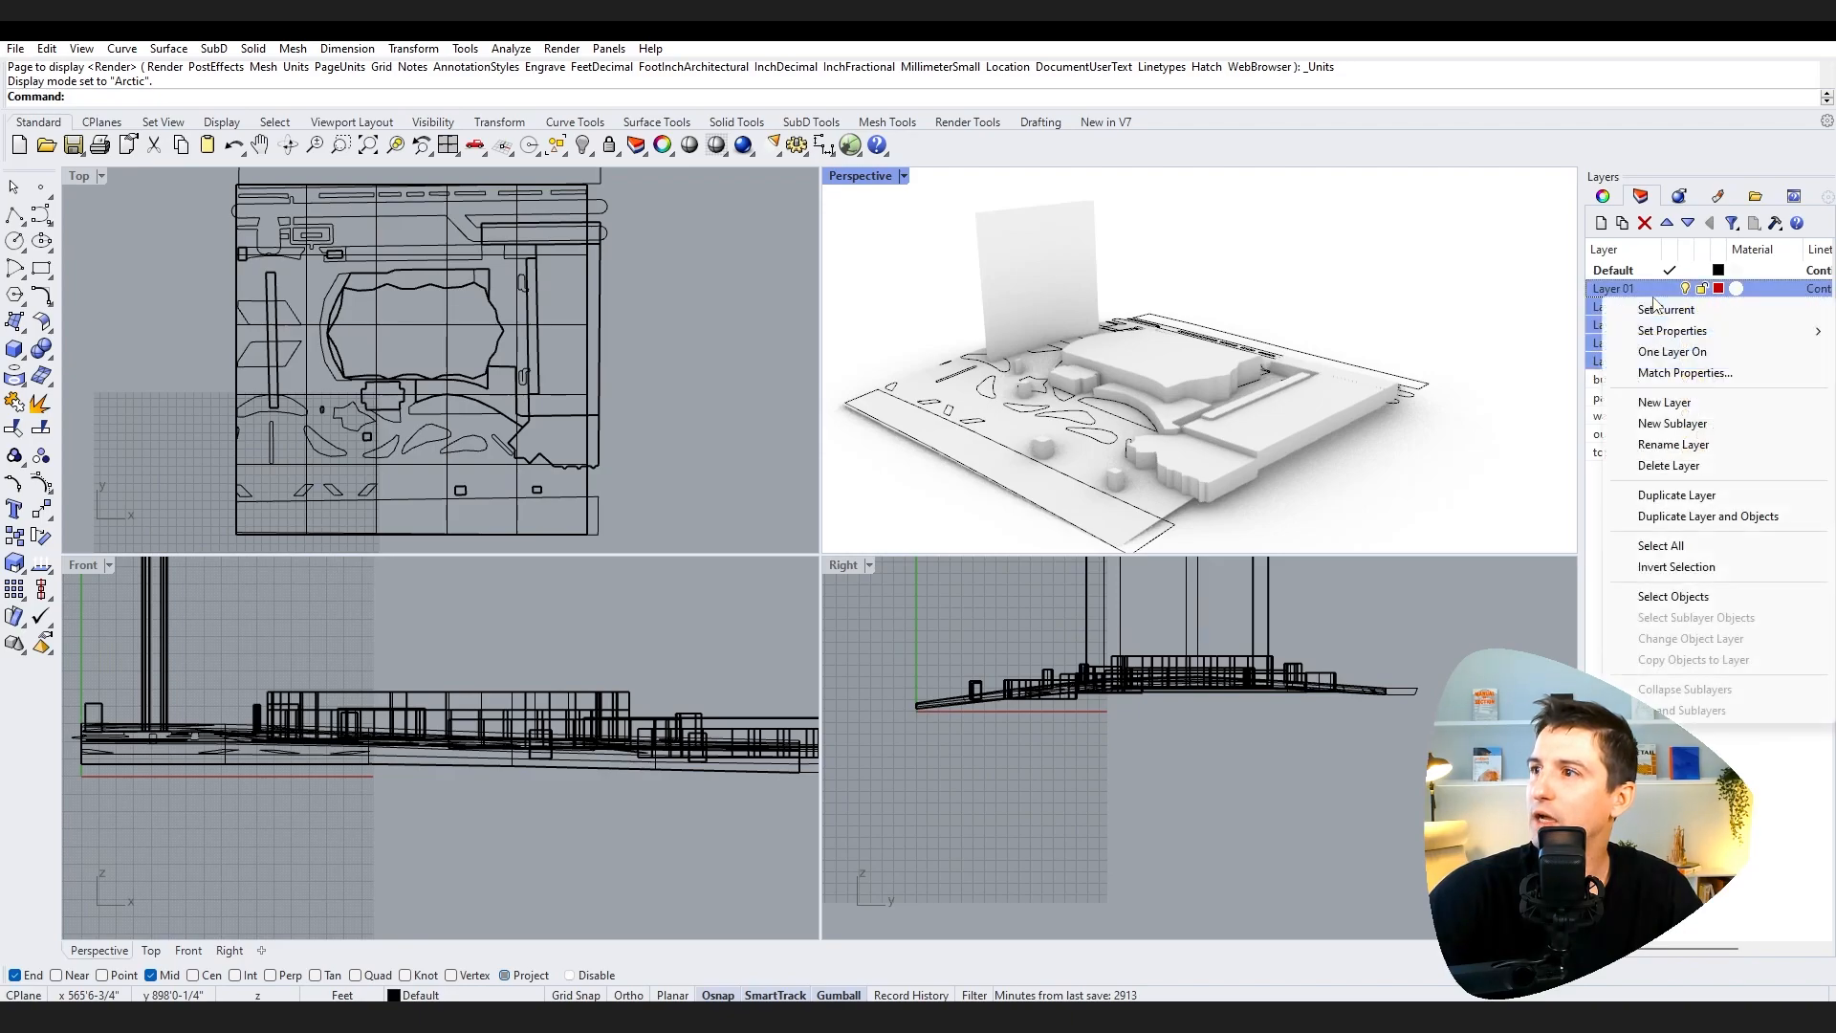
{"action": "left_click", "coordinate": [1689, 467]}
{"action": "left_click", "coordinate": [1751, 444]}
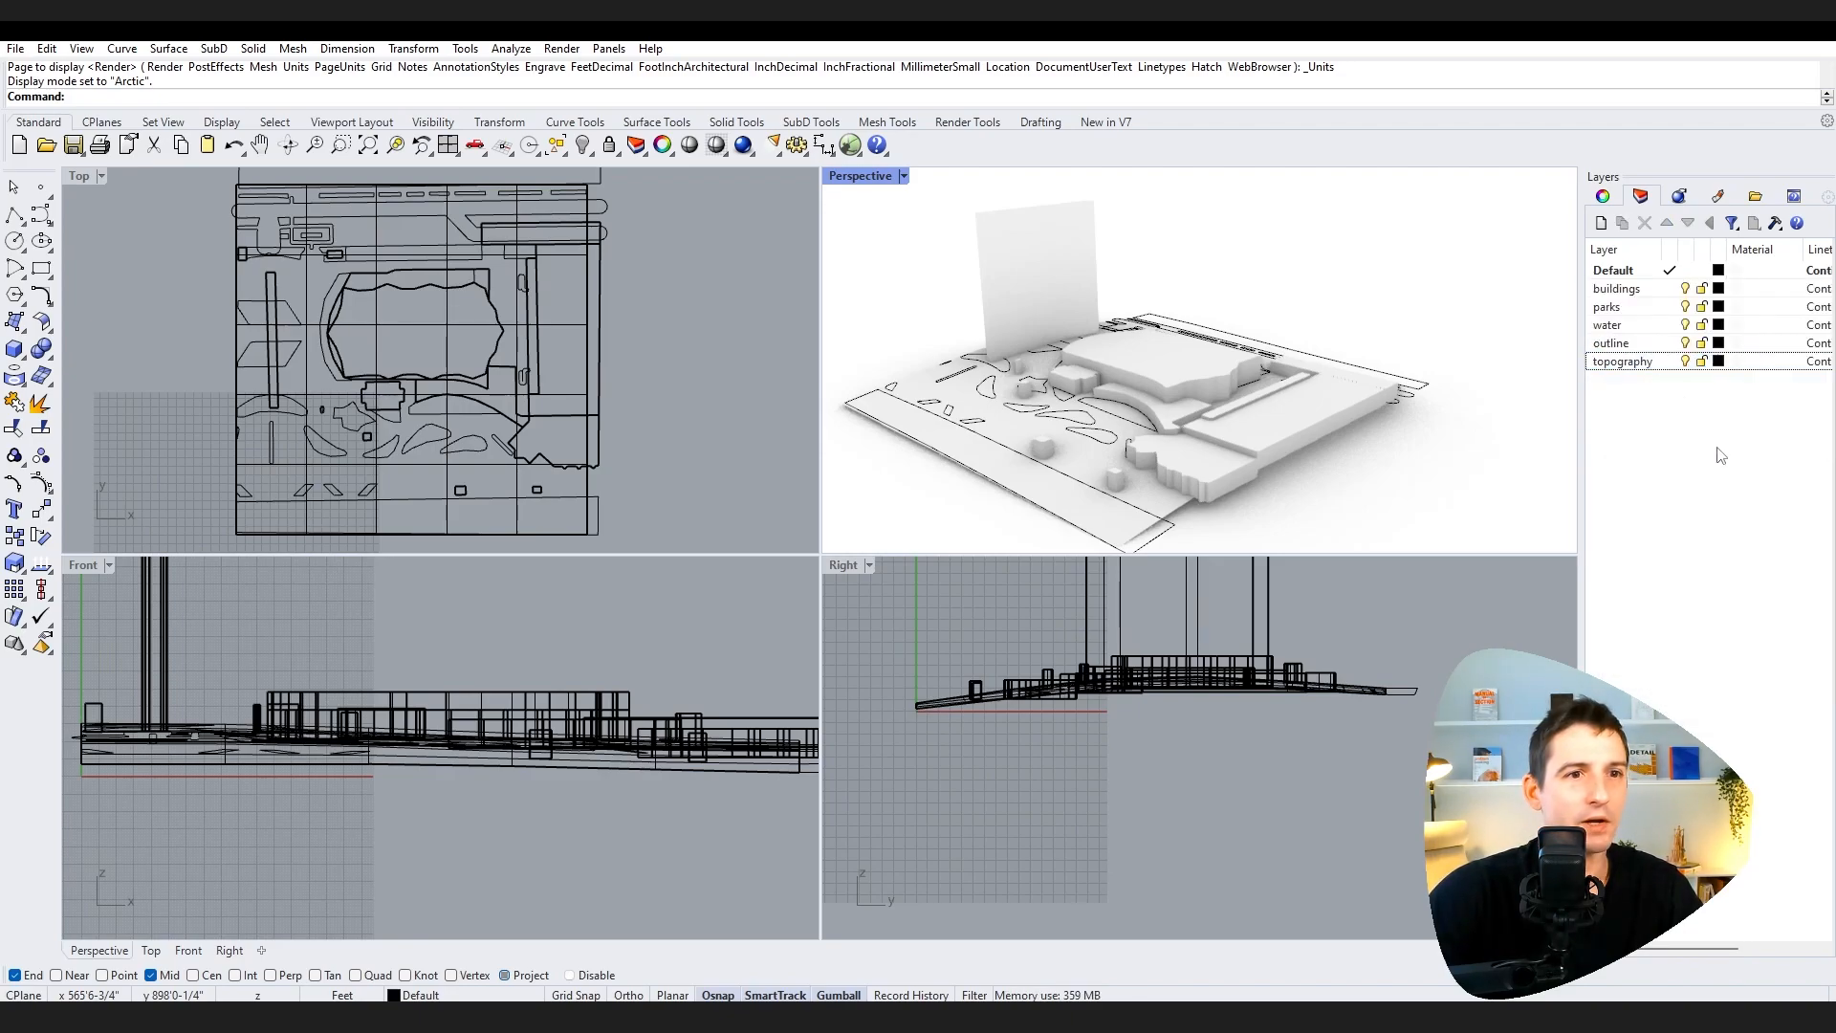
Step: Toggle the buildings layer's visibility to compare the model with and without buildings, leaving it hidden
{"action": "left_click", "coordinate": [1654, 292]}
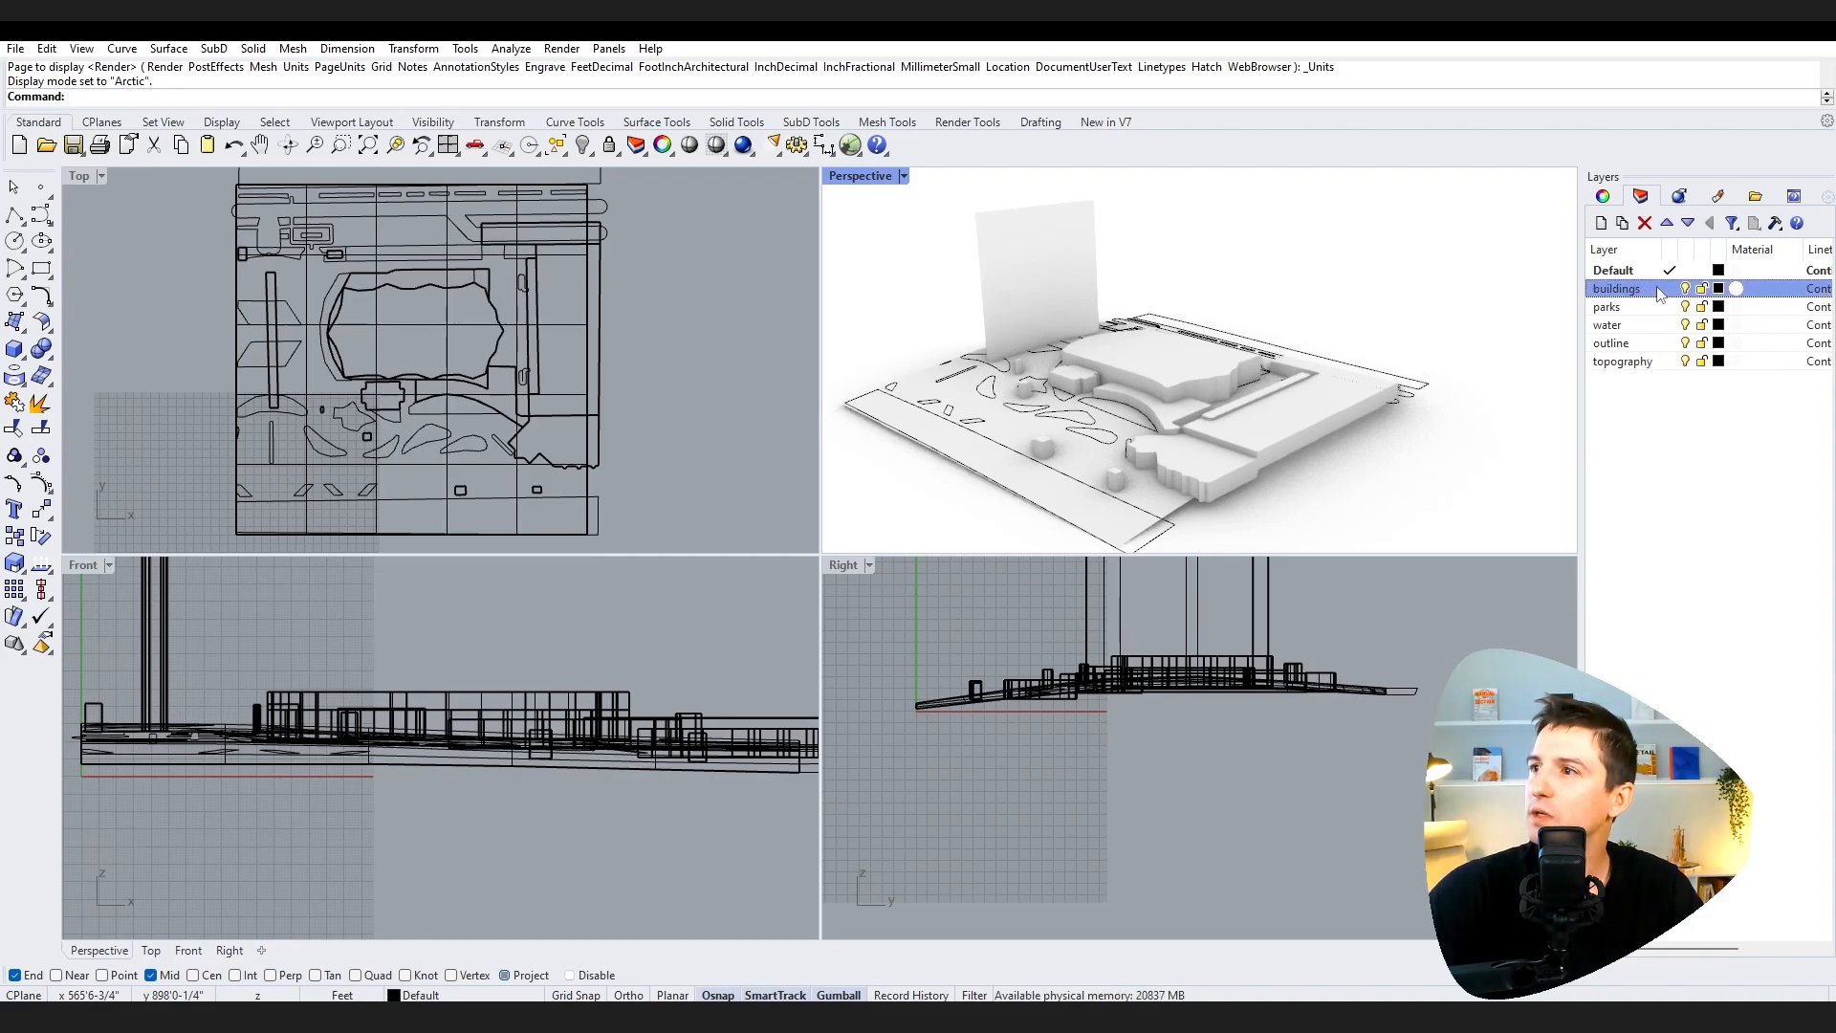
{"action": "middle_click", "coordinate": [1269, 376]}
{"action": "right_click_drag", "start_coordinate": [1310, 275], "coordinate": [1252, 313]}
{"action": "scroll", "coordinate": [1496, 375], "scroll_direction": "down", "scroll_amount": 2}
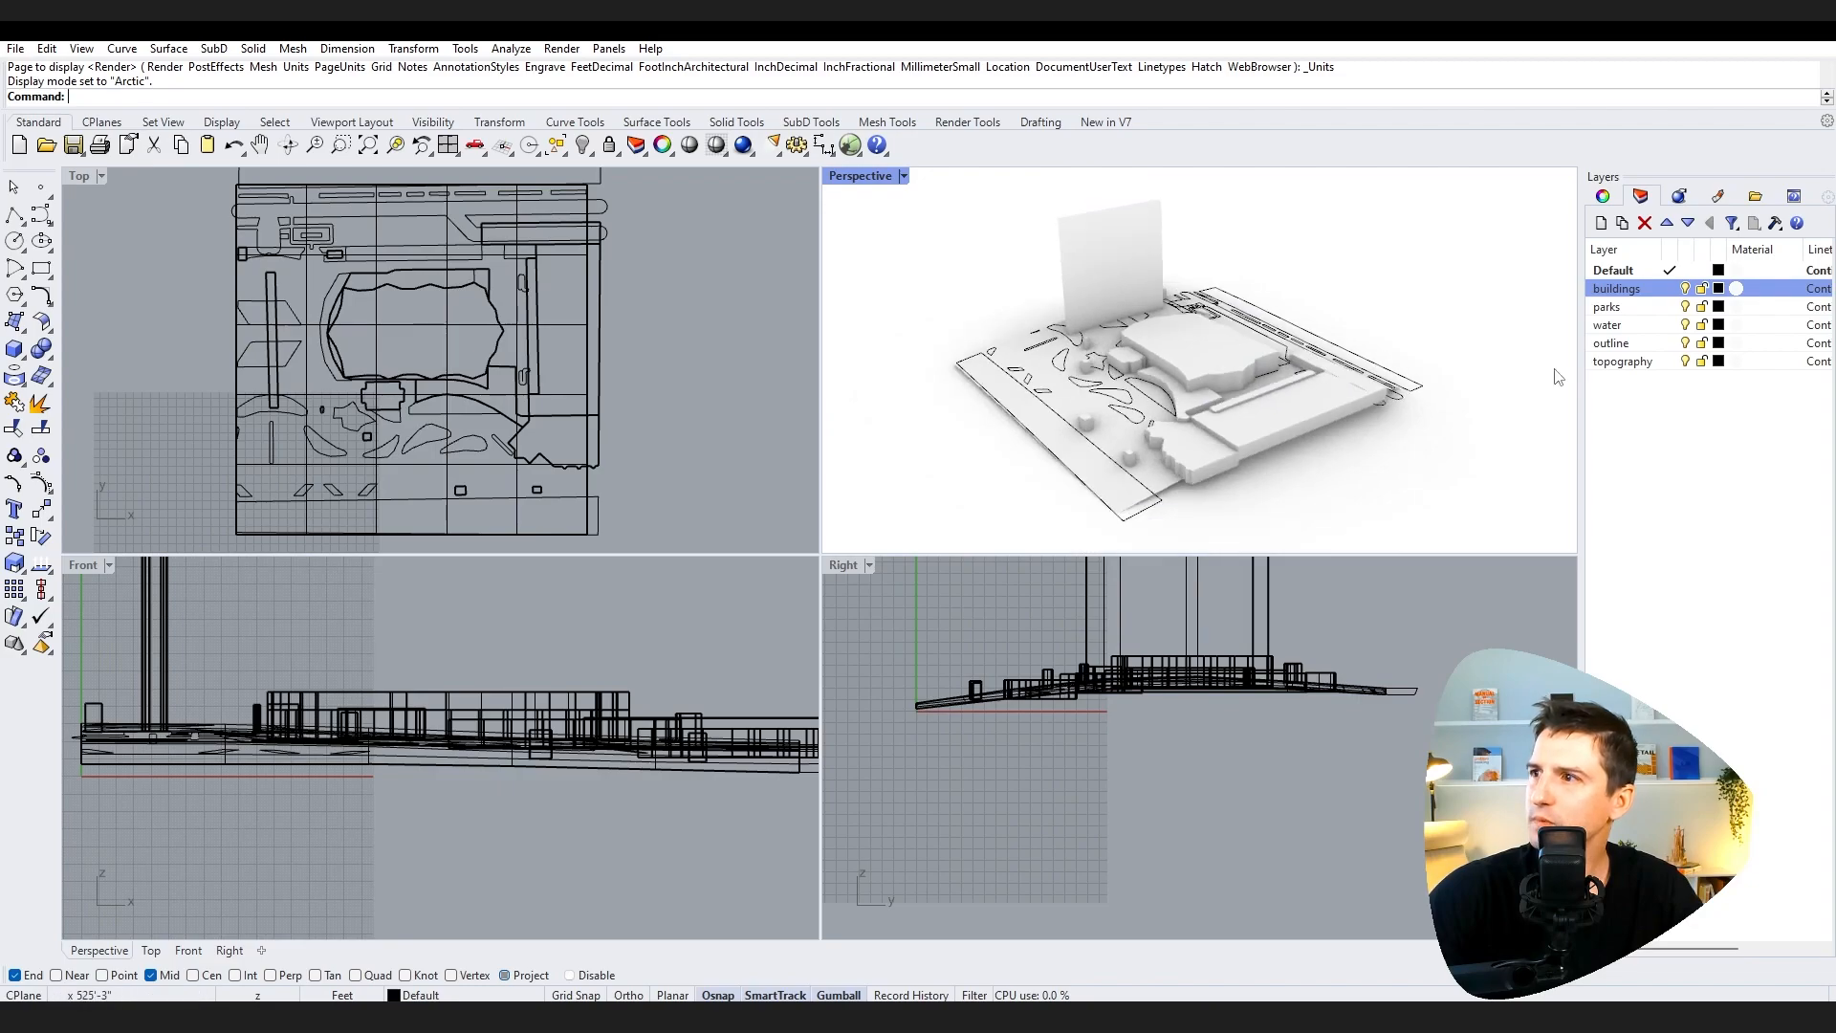
{"action": "left_click", "coordinate": [1685, 290]}
{"action": "left_click", "coordinate": [1686, 289]}
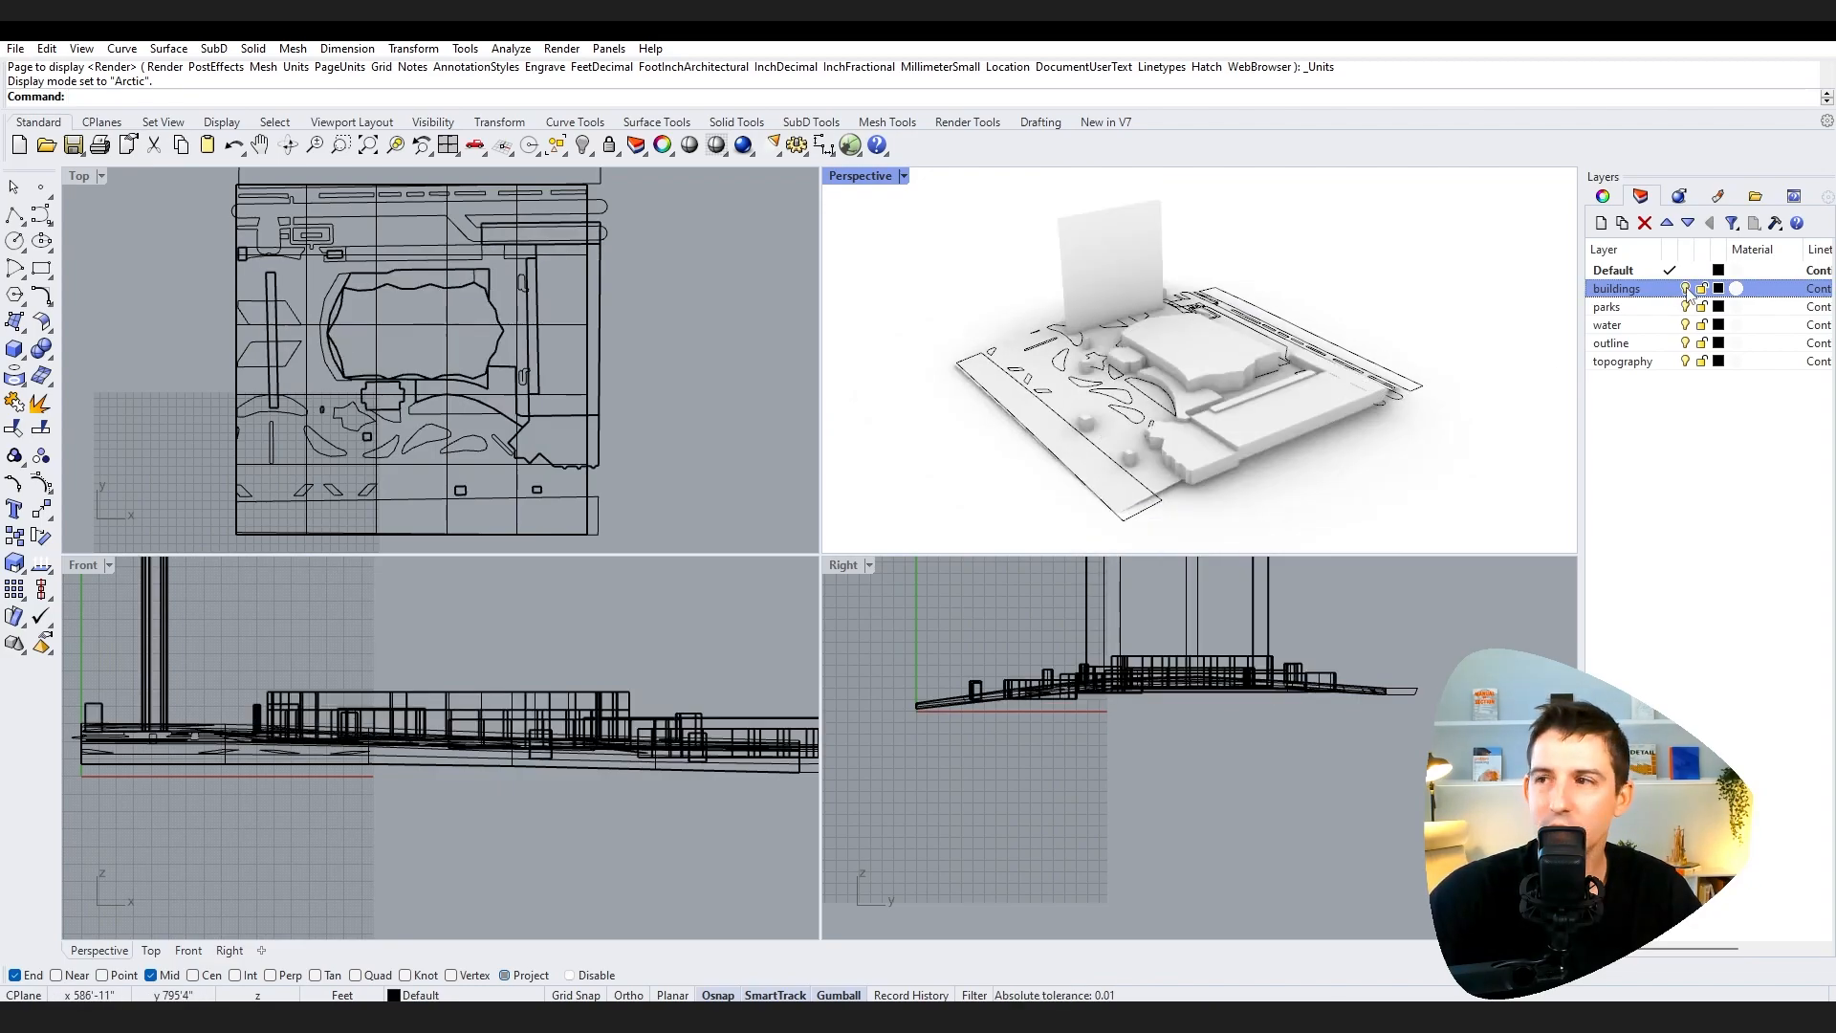
{"action": "left_click", "coordinate": [1686, 290]}
{"action": "left_click", "coordinate": [1686, 289]}
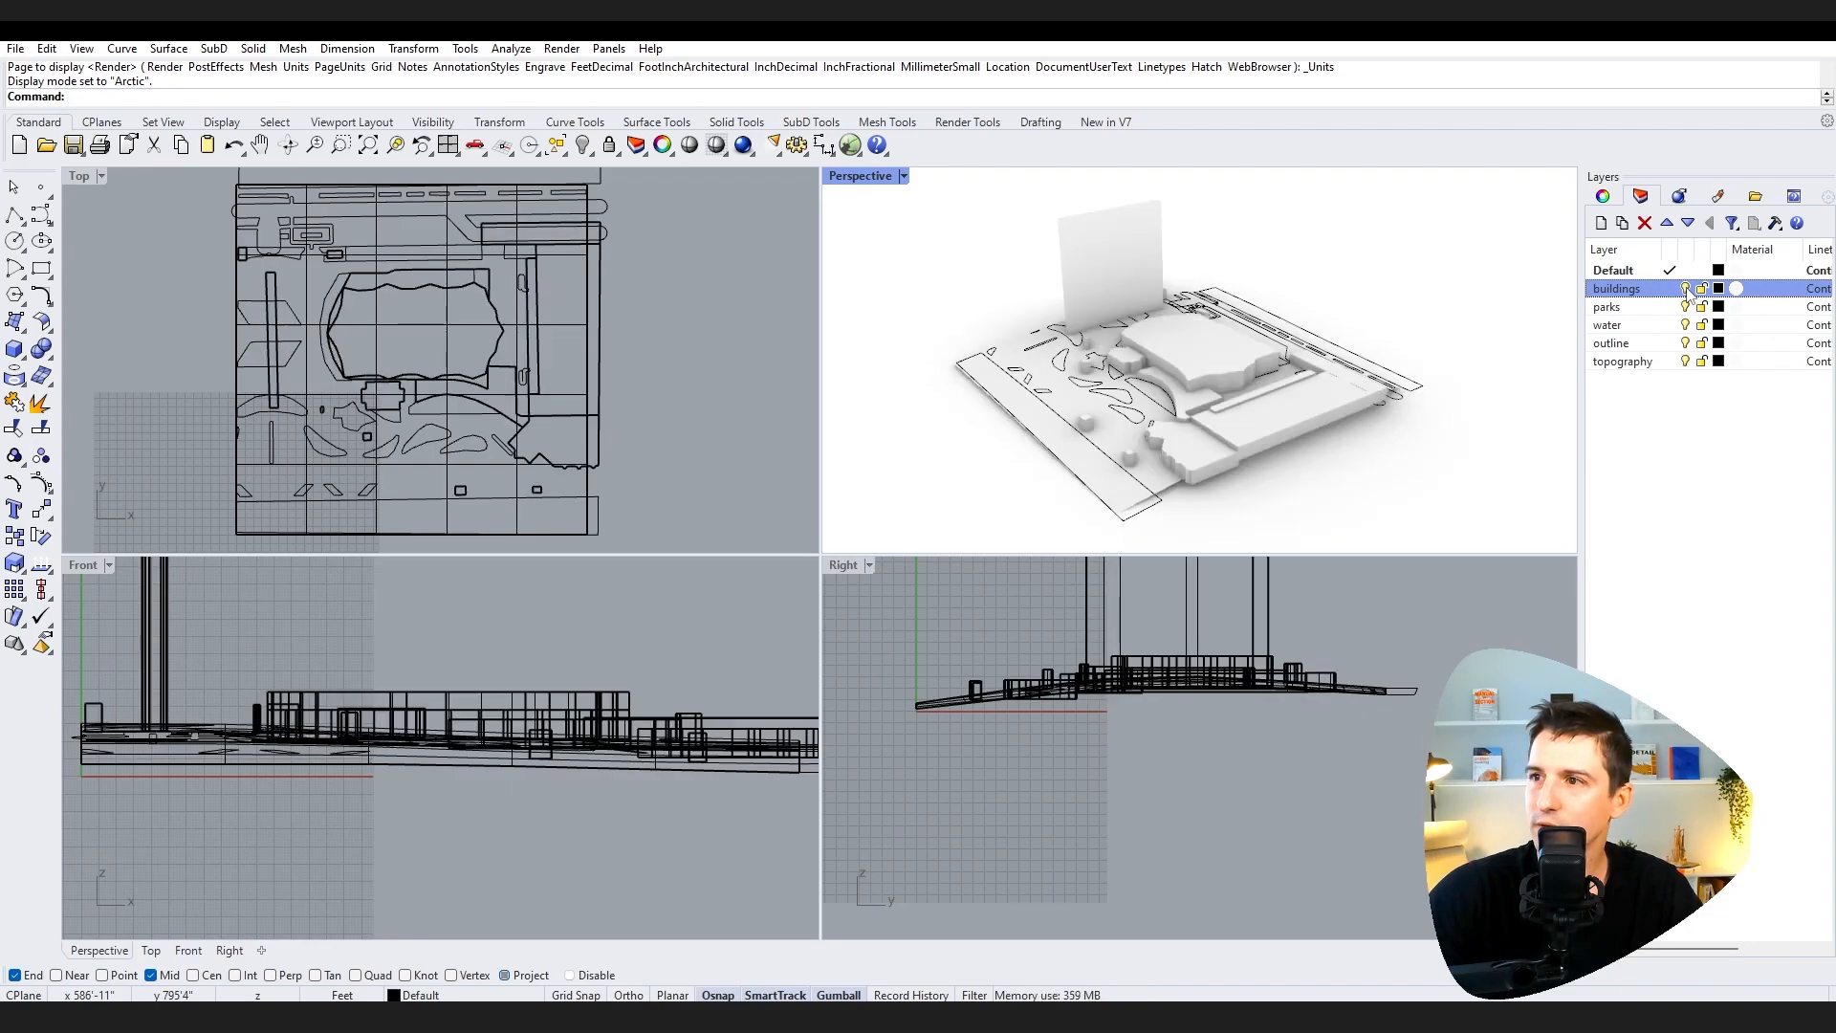
{"action": "left_click", "coordinate": [1686, 290]}
{"action": "left_click", "coordinate": [1616, 307]}
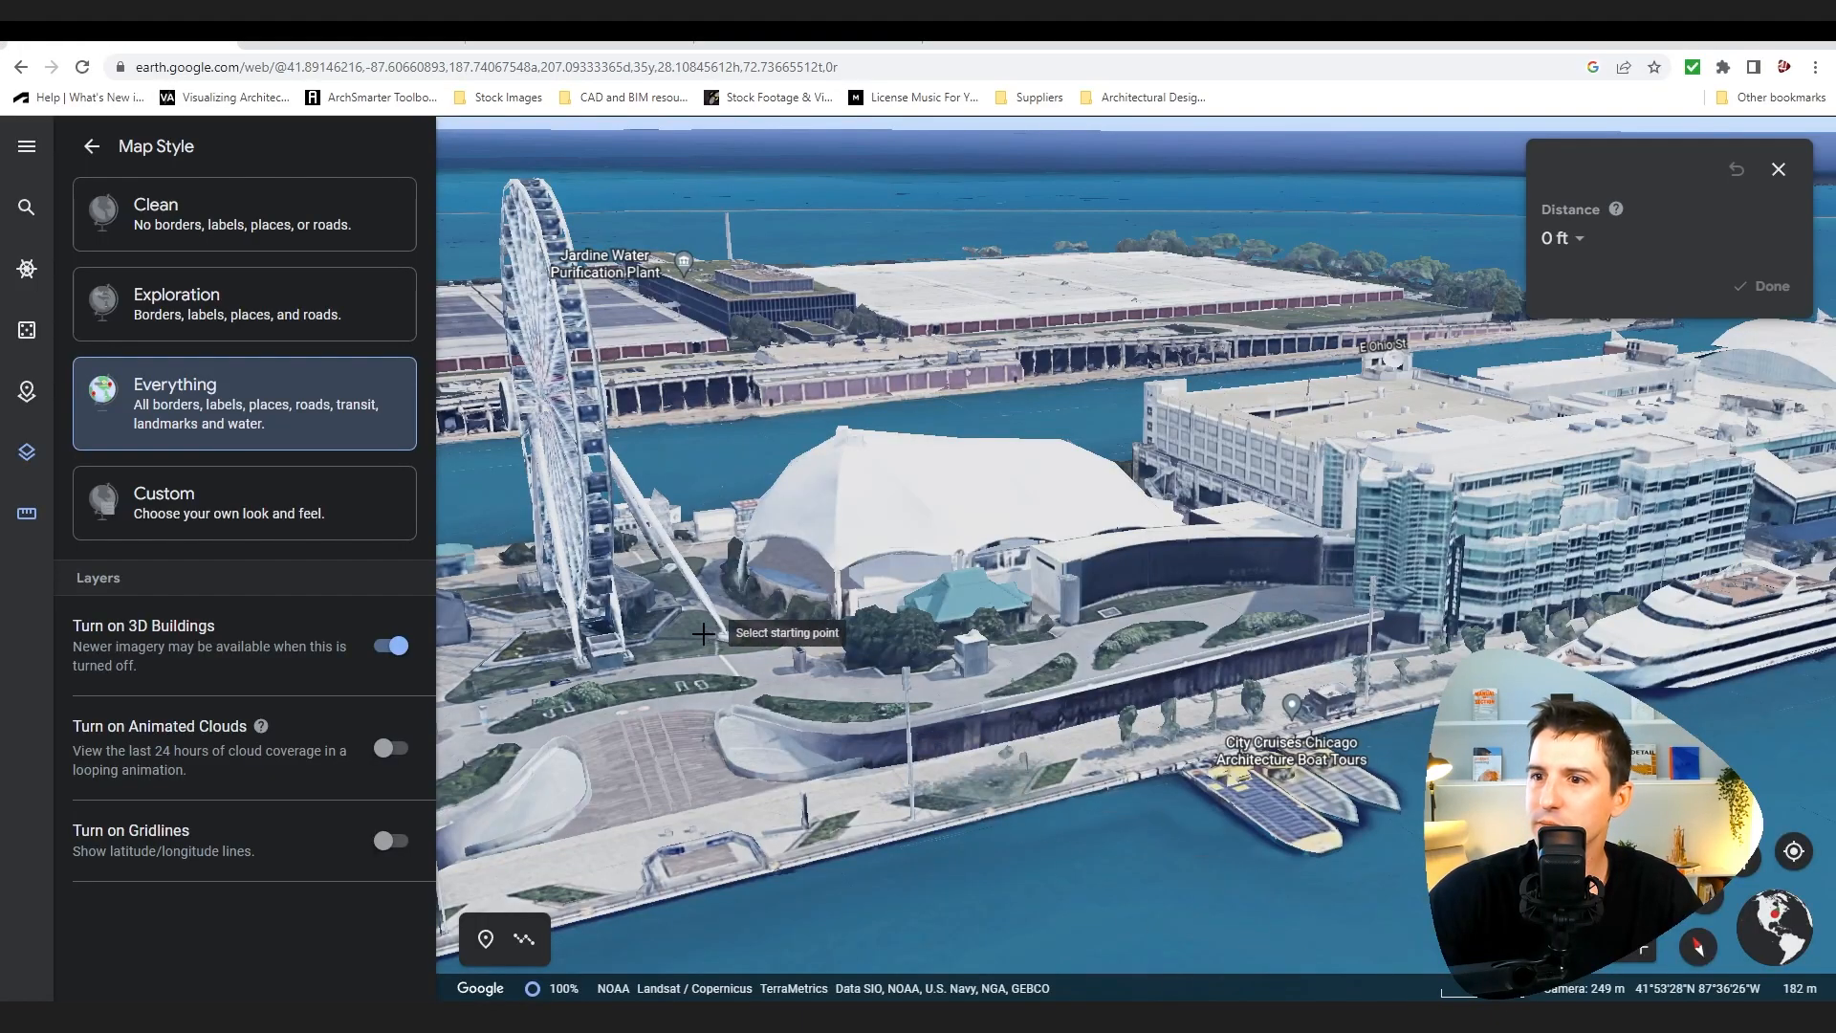
{"action": "scroll", "coordinate": [669, 698], "scroll_direction": "up", "scroll_amount": 3}
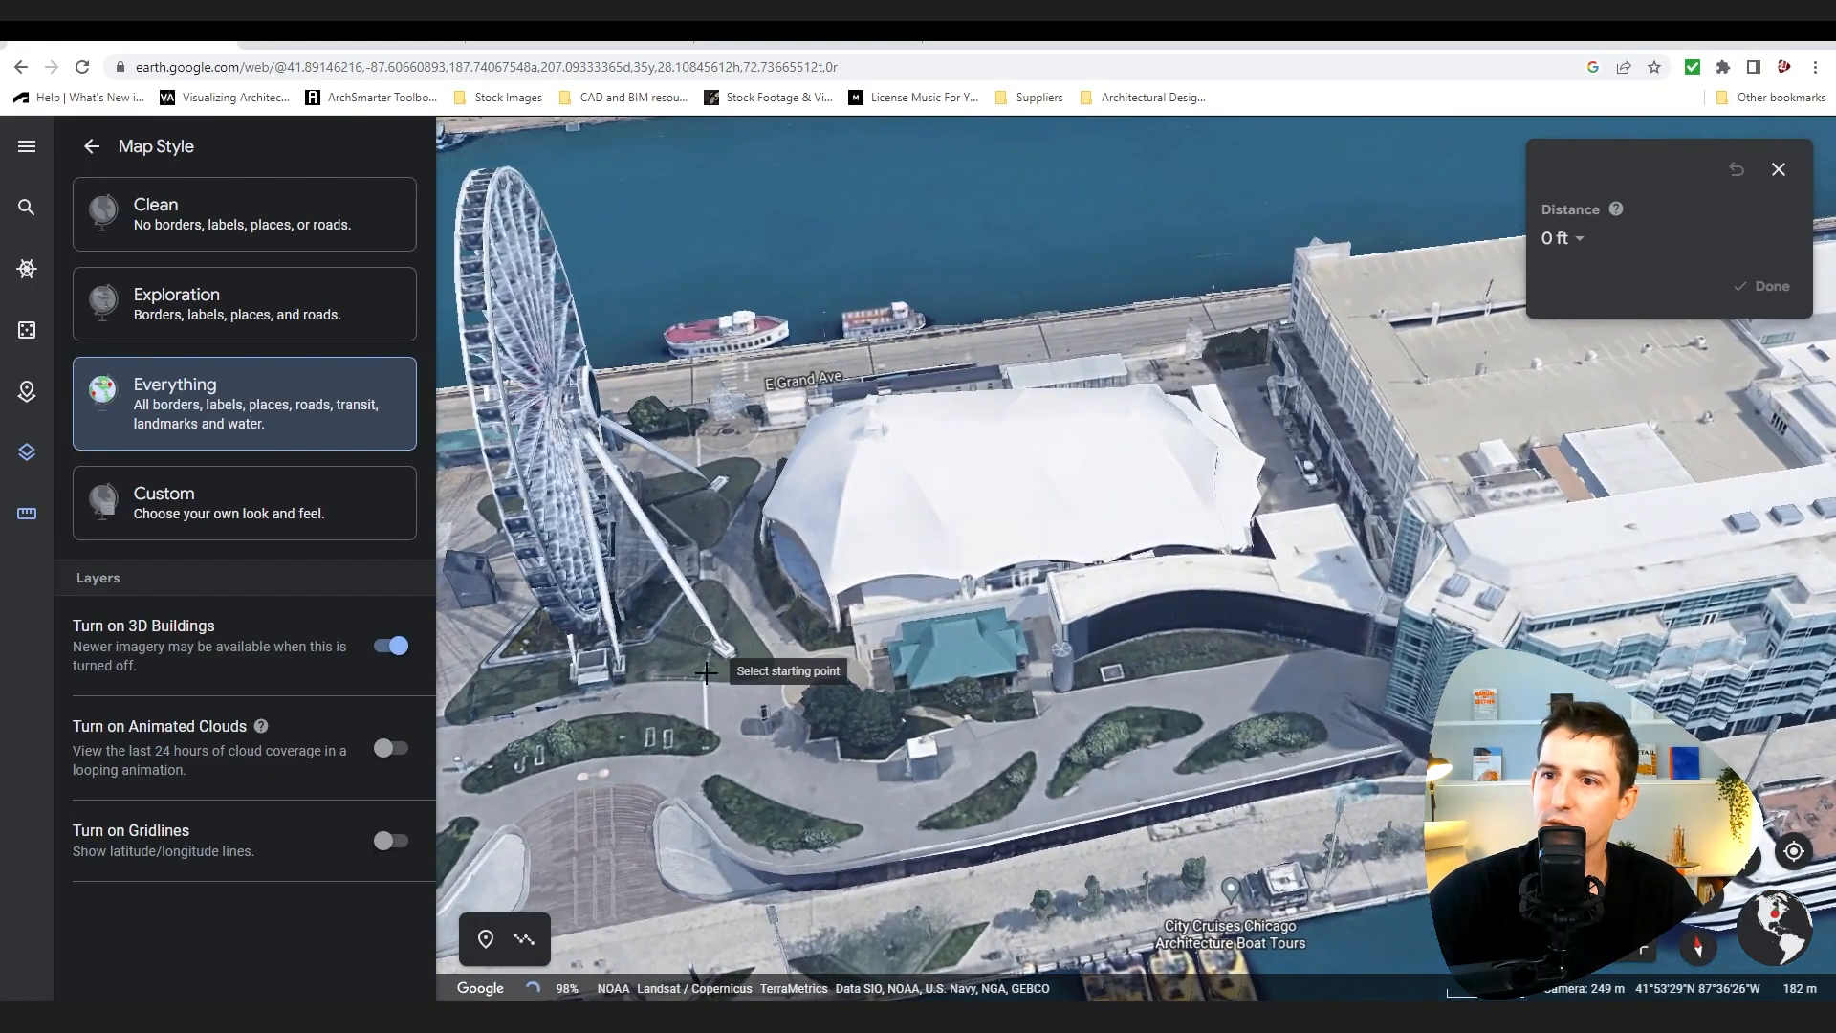
{"action": "scroll", "coordinate": [705, 672], "scroll_direction": "down", "scroll_amount": 4}
{"action": "scroll", "coordinate": [537, 828], "scroll_direction": "up", "scroll_amount": 5}
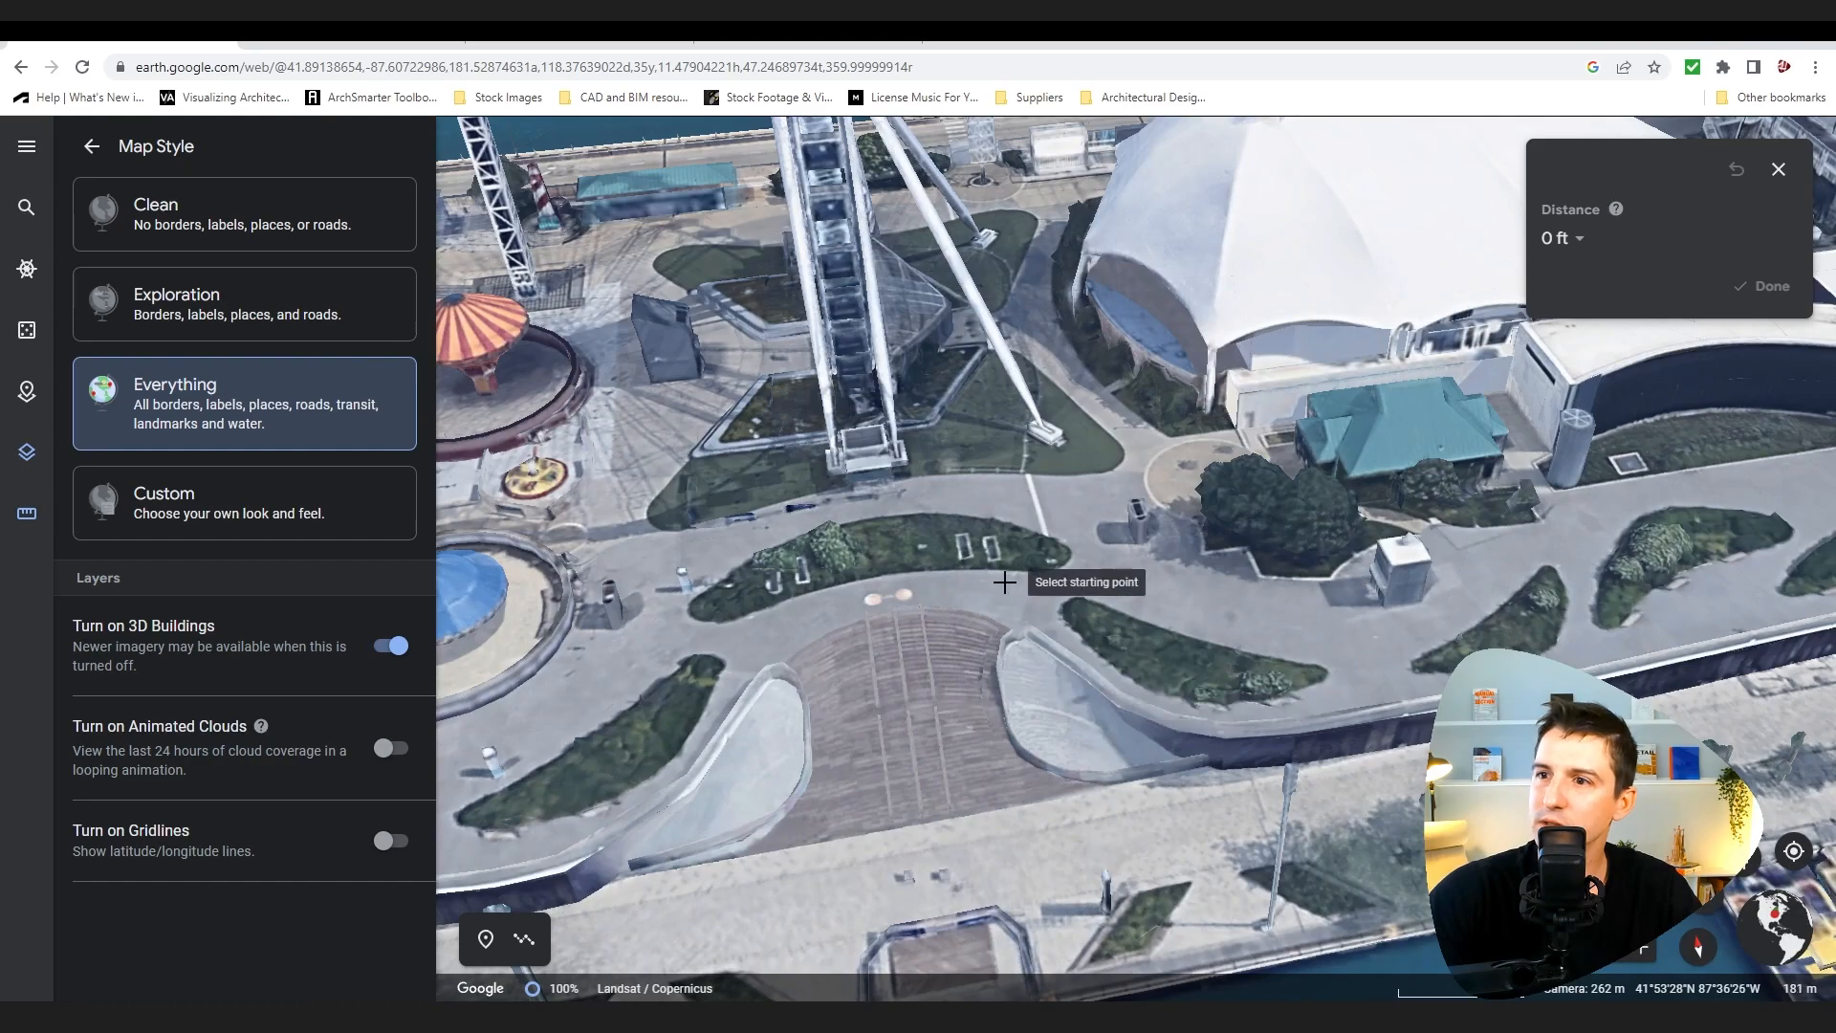
{"action": "mouse_move", "coordinate": [1242, 1015]}
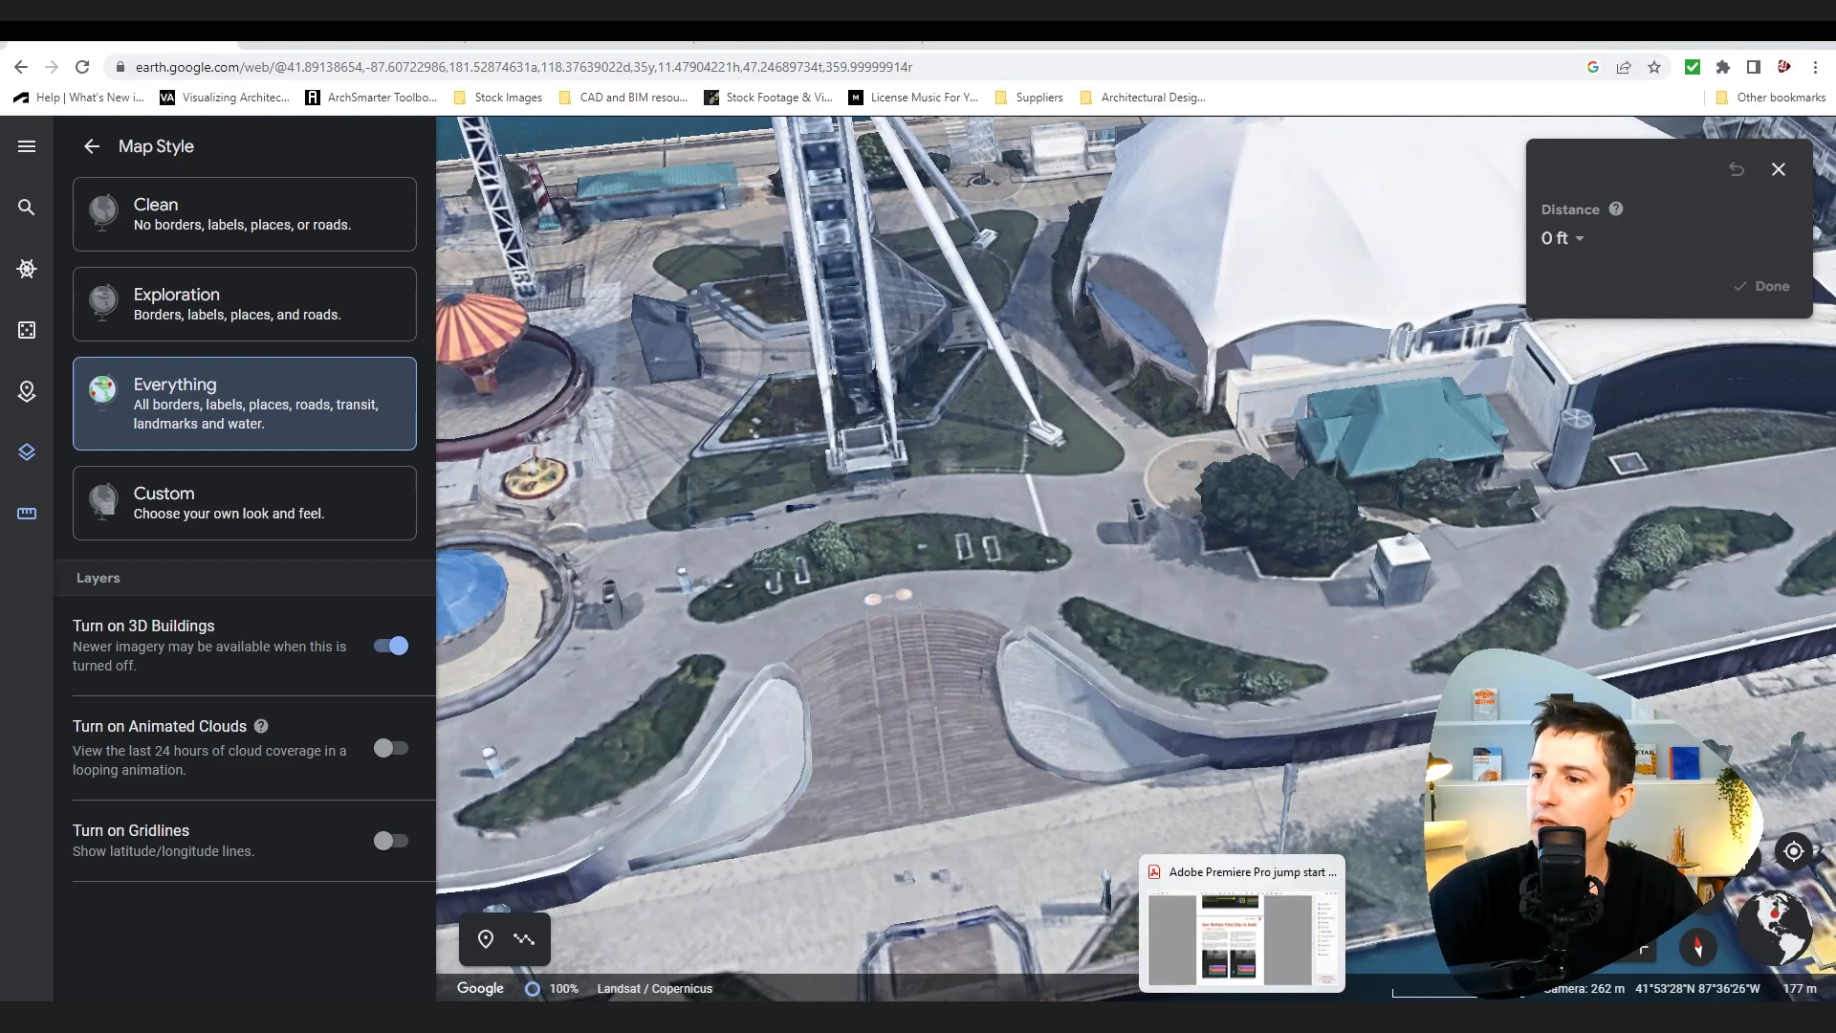
Step: Return to the modelling program and set the parks layer colour to green in the layer colour dialog
{"action": "left_click", "coordinate": [989, 1015]}
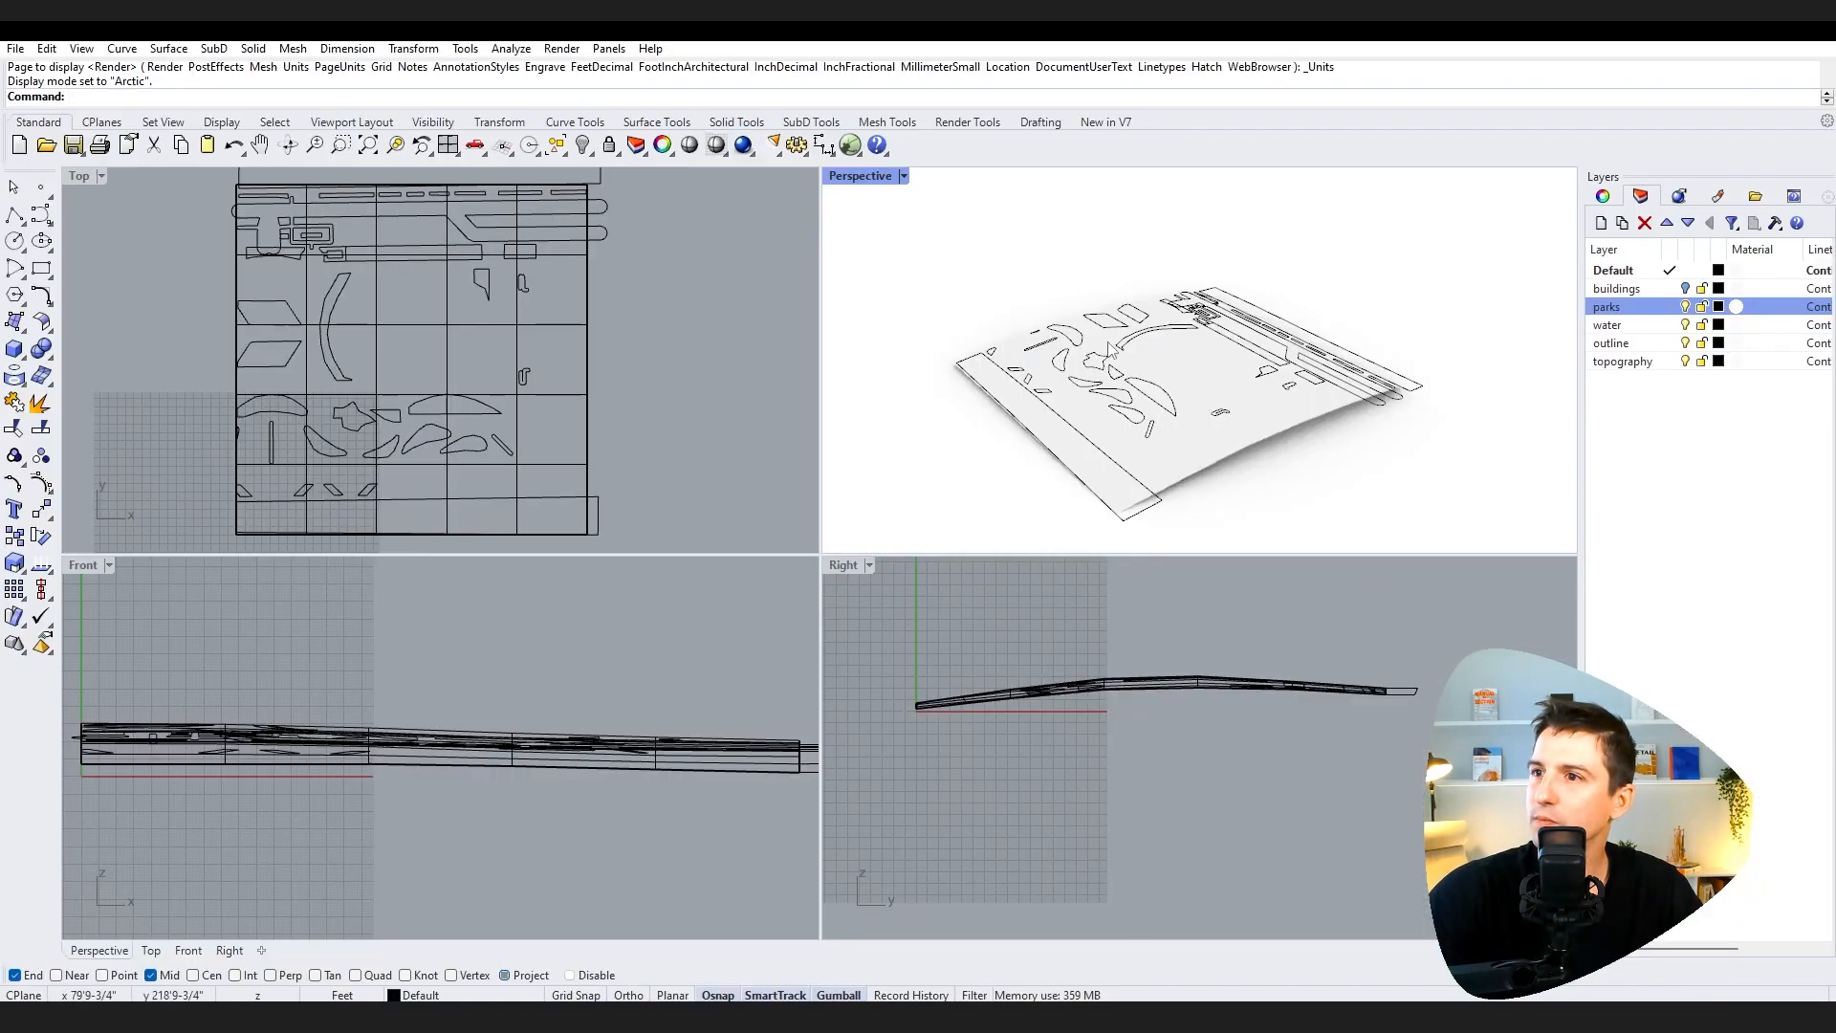
{"action": "scroll", "coordinate": [1104, 352], "scroll_direction": "up", "scroll_amount": 5}
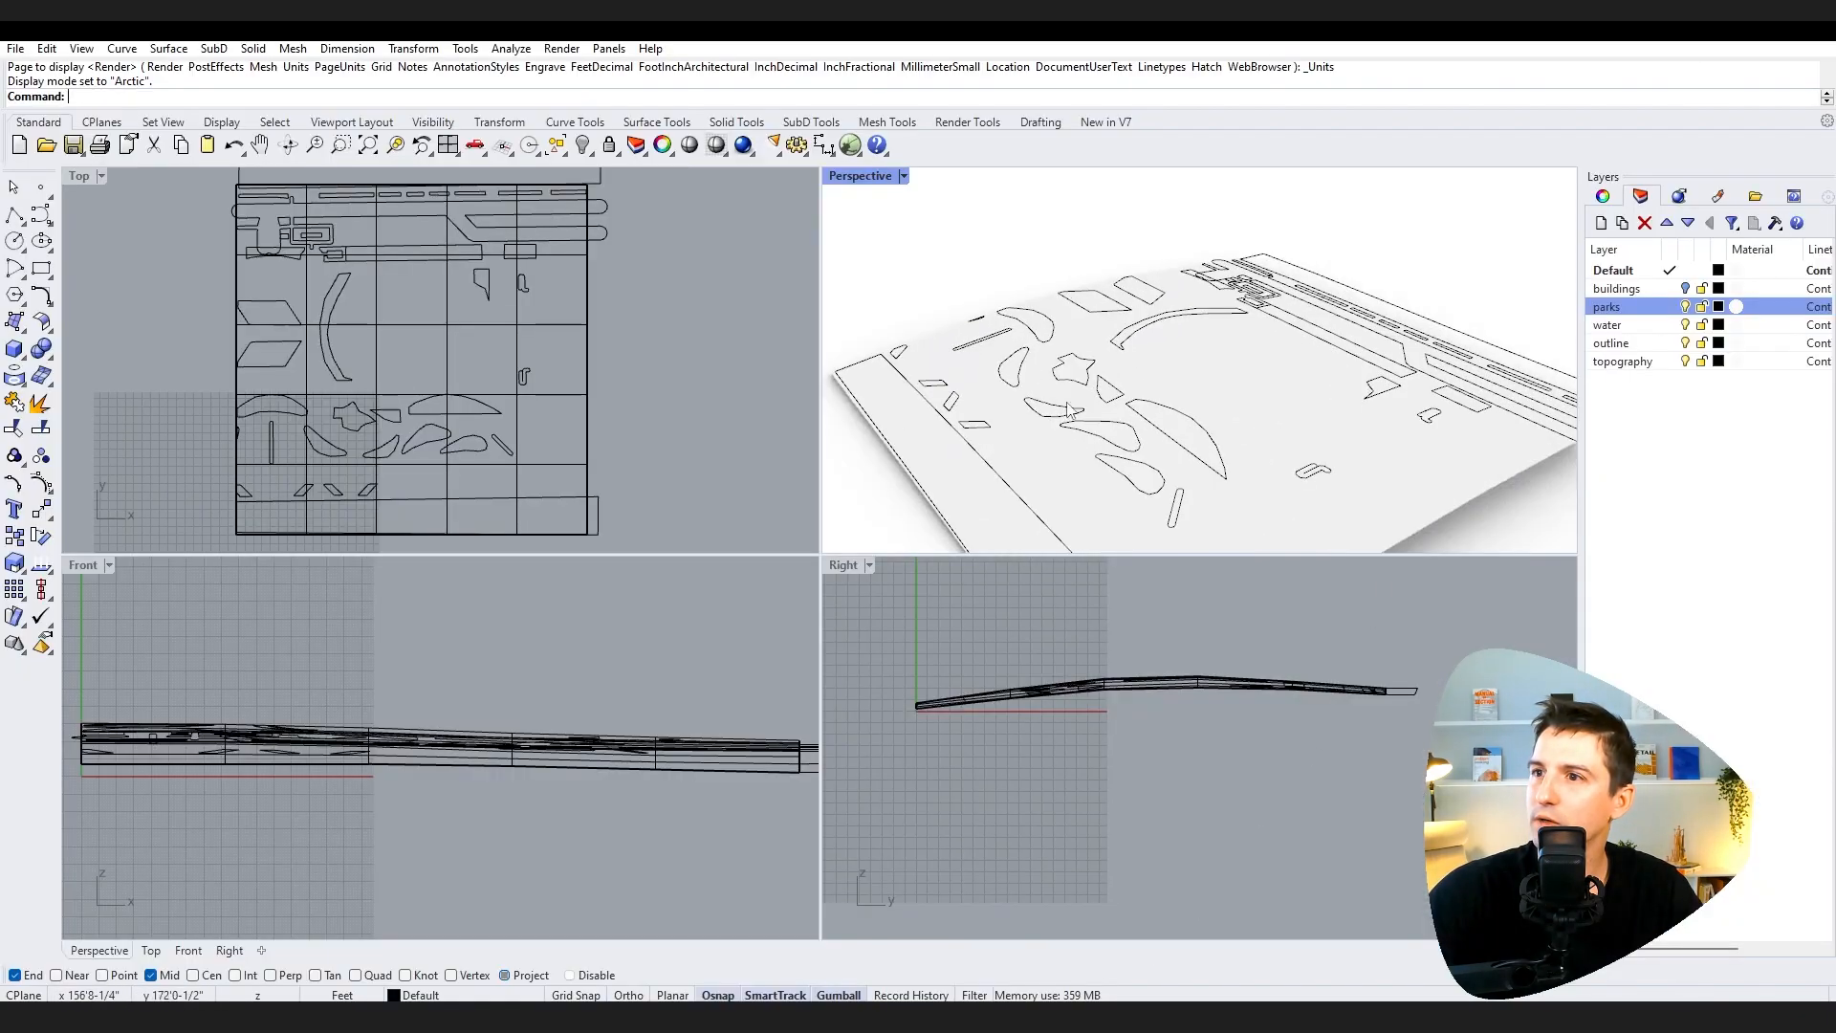
{"action": "left_click", "coordinate": [1685, 307]}
{"action": "left_click", "coordinate": [1685, 306]}
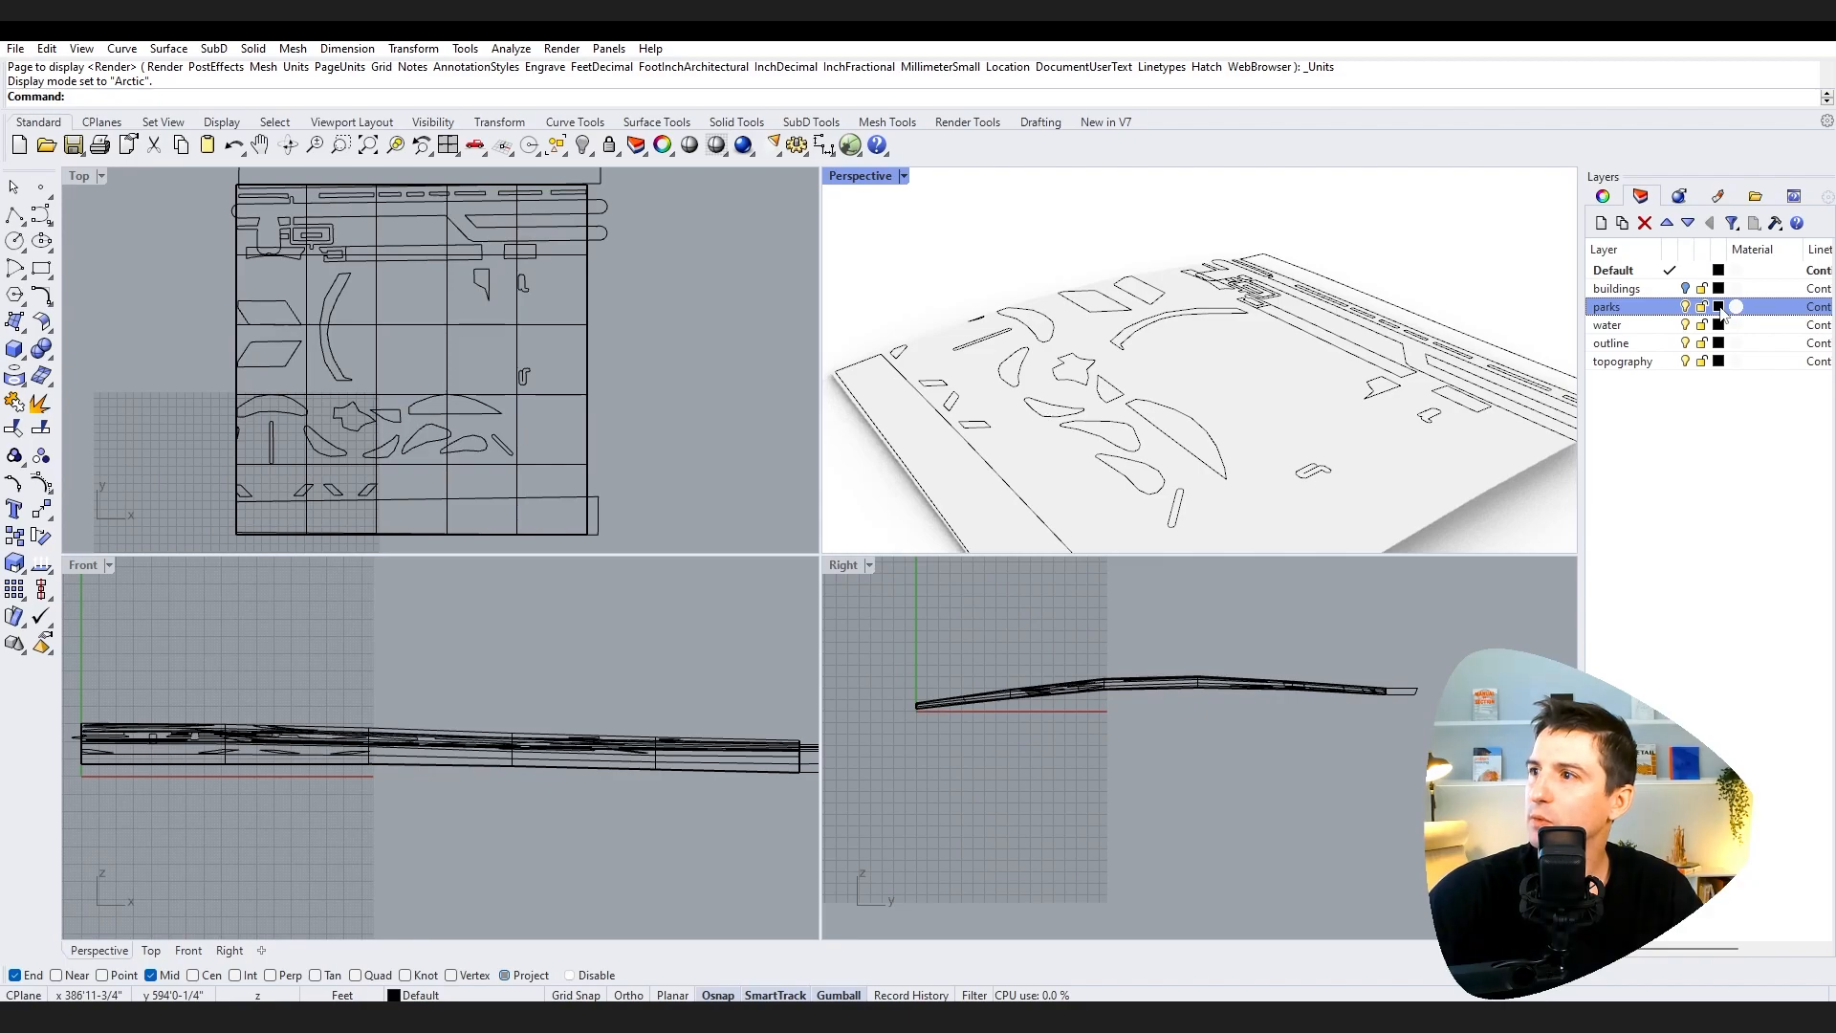
{"action": "left_click", "coordinate": [1719, 307]}
{"action": "left_click", "coordinate": [1632, 468]}
{"action": "left_click", "coordinate": [1637, 548]}
{"action": "mouse_move", "coordinate": [1545, 591]}
{"action": "left_mouse_down"}
{"action": "mouse_move", "coordinate": [1581, 474]}
{"action": "mouse_move", "coordinate": [1639, 440]}
{"action": "left_mouse_up"}
{"action": "left_click", "coordinate": [1649, 558]}
{"action": "left_click_drag", "start_coordinate": [1712, 385], "coordinate": [1367, 368]}
{"action": "left_click", "coordinate": [1537, 776]}
{"action": "left_click", "coordinate": [1740, 537]}
{"action": "middle_click", "coordinate": [1361, 418]}
{"action": "right_click_drag", "start_coordinate": [1361, 420], "coordinate": [1308, 432]}
{"action": "scroll", "coordinate": [1320, 425], "scroll_direction": "down", "scroll_amount": 2}
Step: Hide the parks layer, inspect the water objects, and set the water layer colour to blue
{"action": "left_click", "coordinate": [1684, 325]}
{"action": "left_click", "coordinate": [1685, 308]}
{"action": "left_click", "coordinate": [1685, 325]}
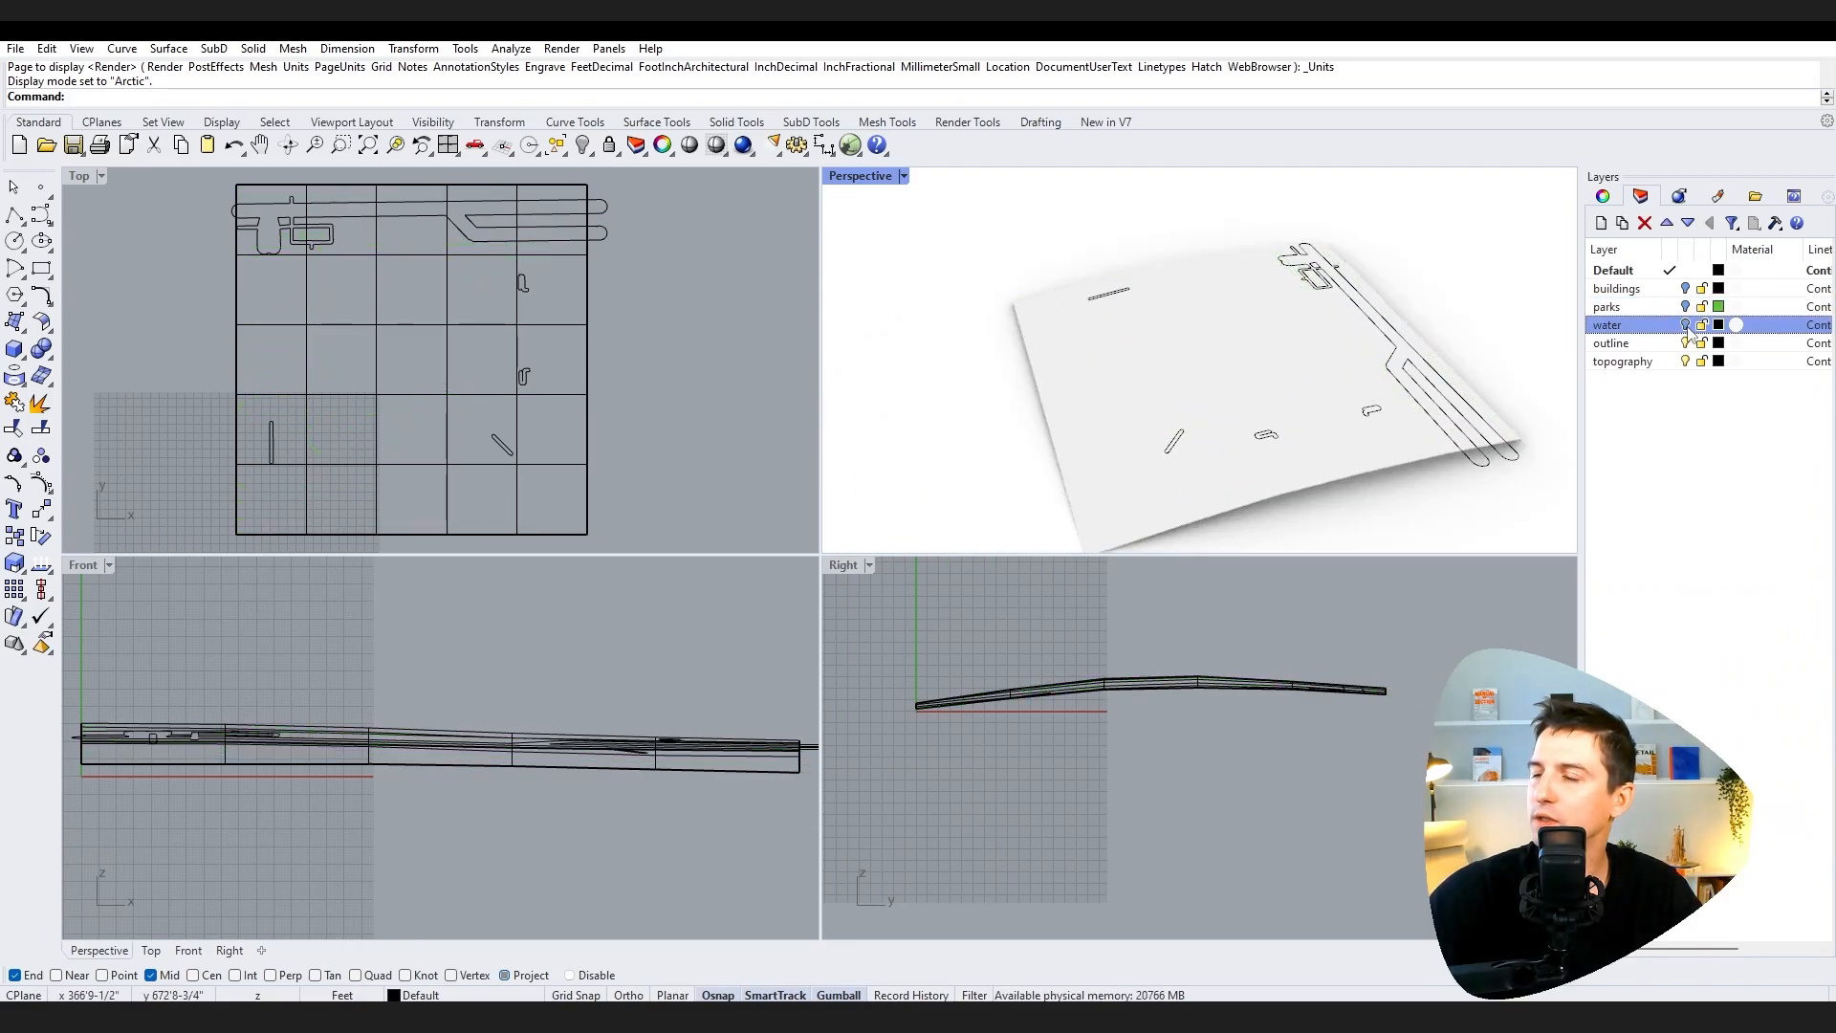
{"action": "left_click", "coordinate": [1470, 369]}
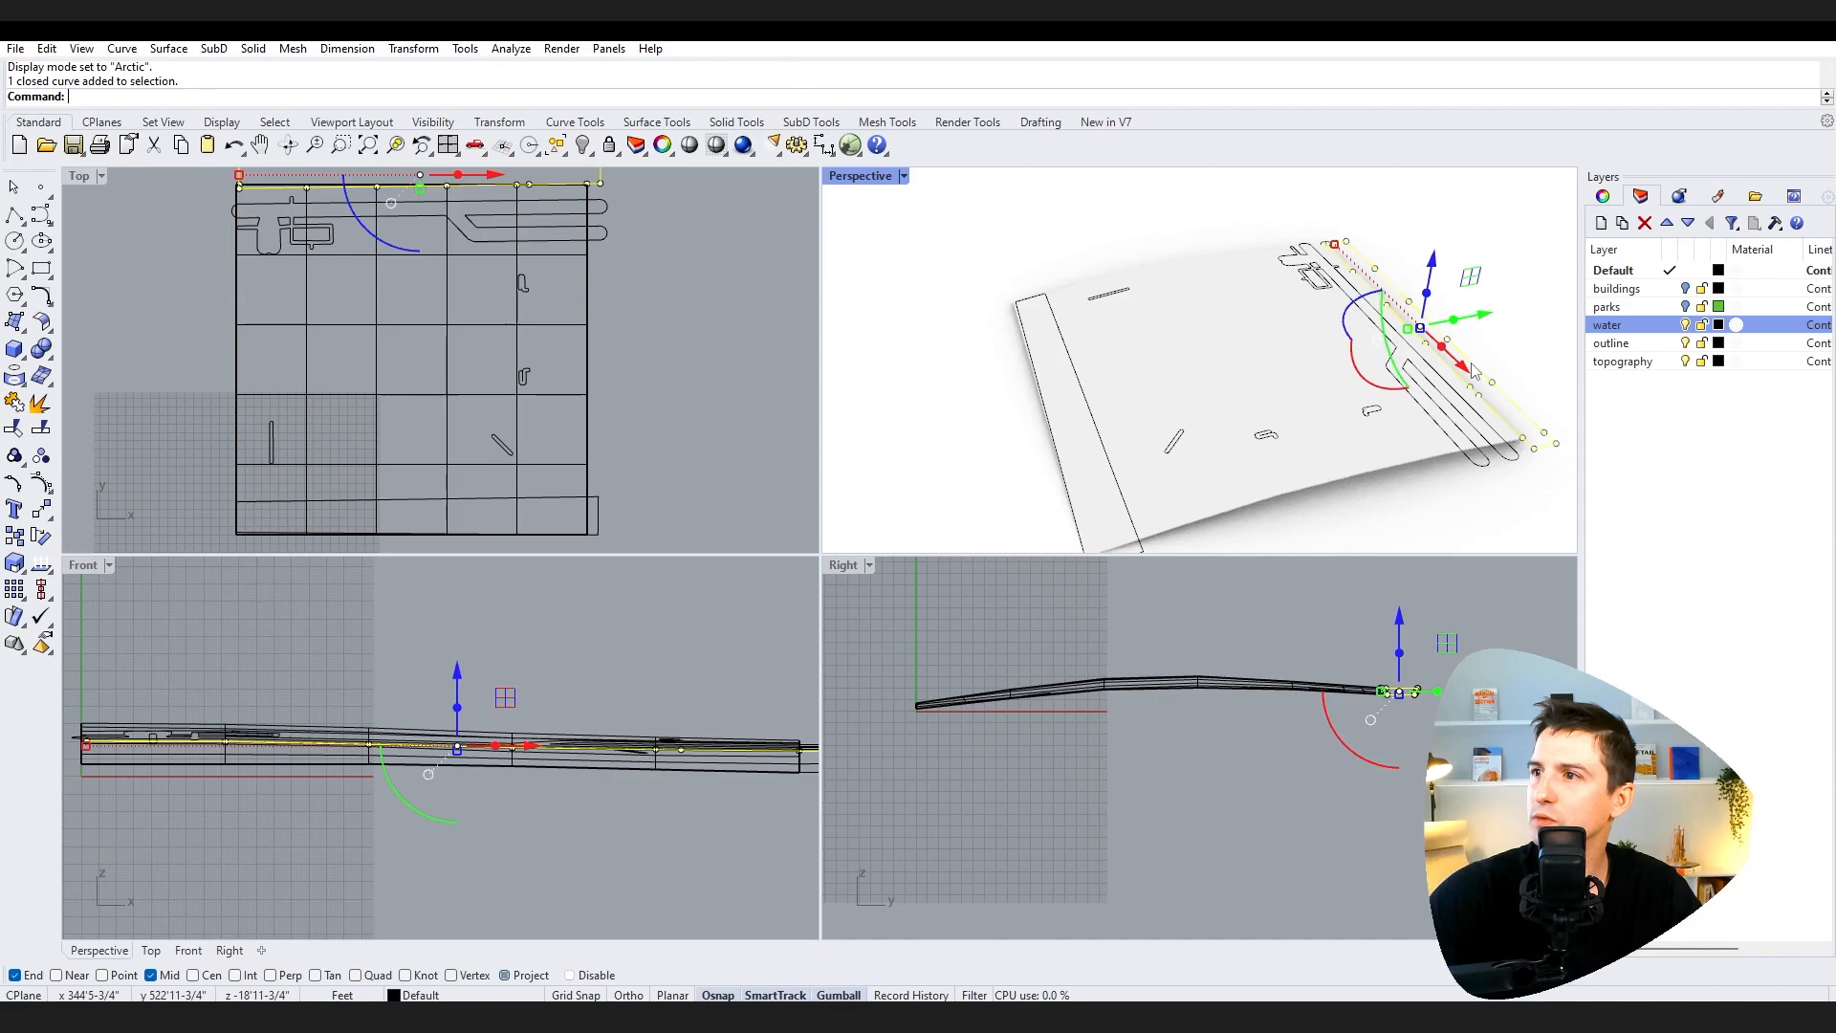
{"action": "left_click", "coordinate": [1049, 433]}
{"action": "key", "text": "Escape"}
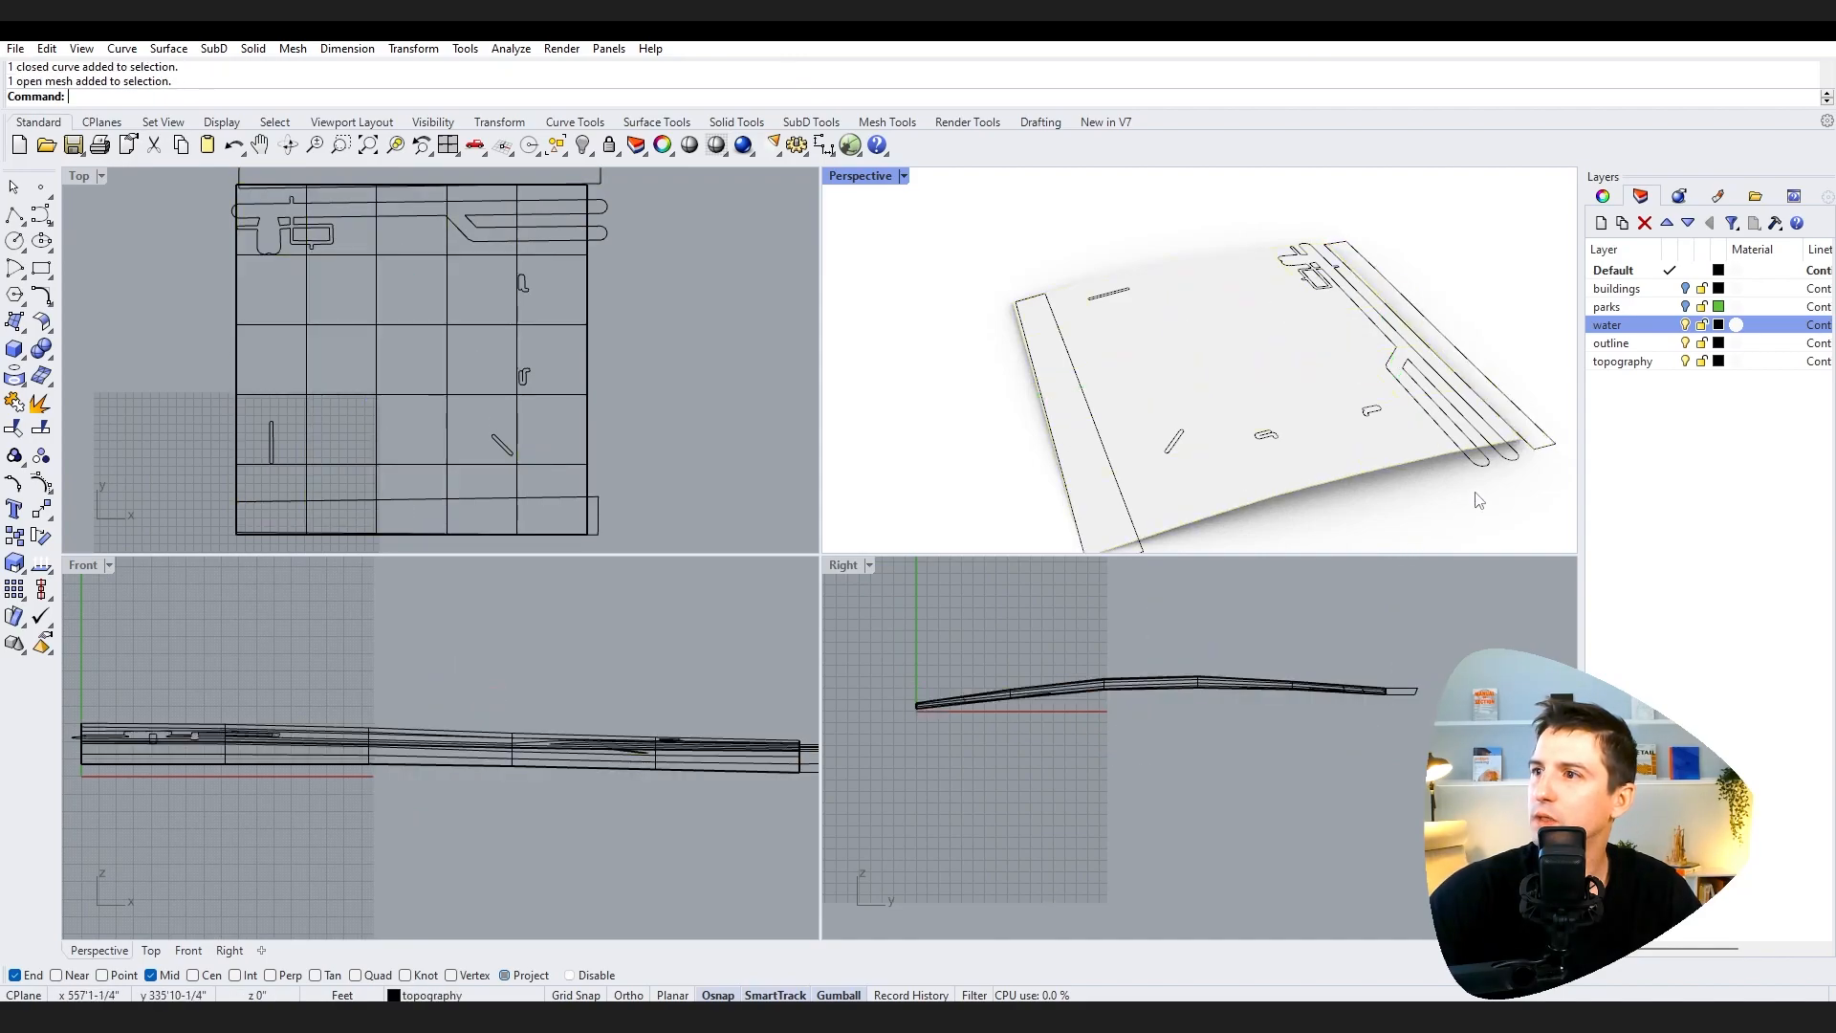
{"action": "left_click", "coordinate": [1717, 327]}
{"action": "left_click", "coordinate": [1248, 639]}
{"action": "key", "text": "Return"}
Step: Hide the water layer and set the outline layer colour to Dark Gray
{"action": "left_click", "coordinate": [1685, 326]}
{"action": "left_click", "coordinate": [1687, 345]}
{"action": "left_click", "coordinate": [1687, 344]}
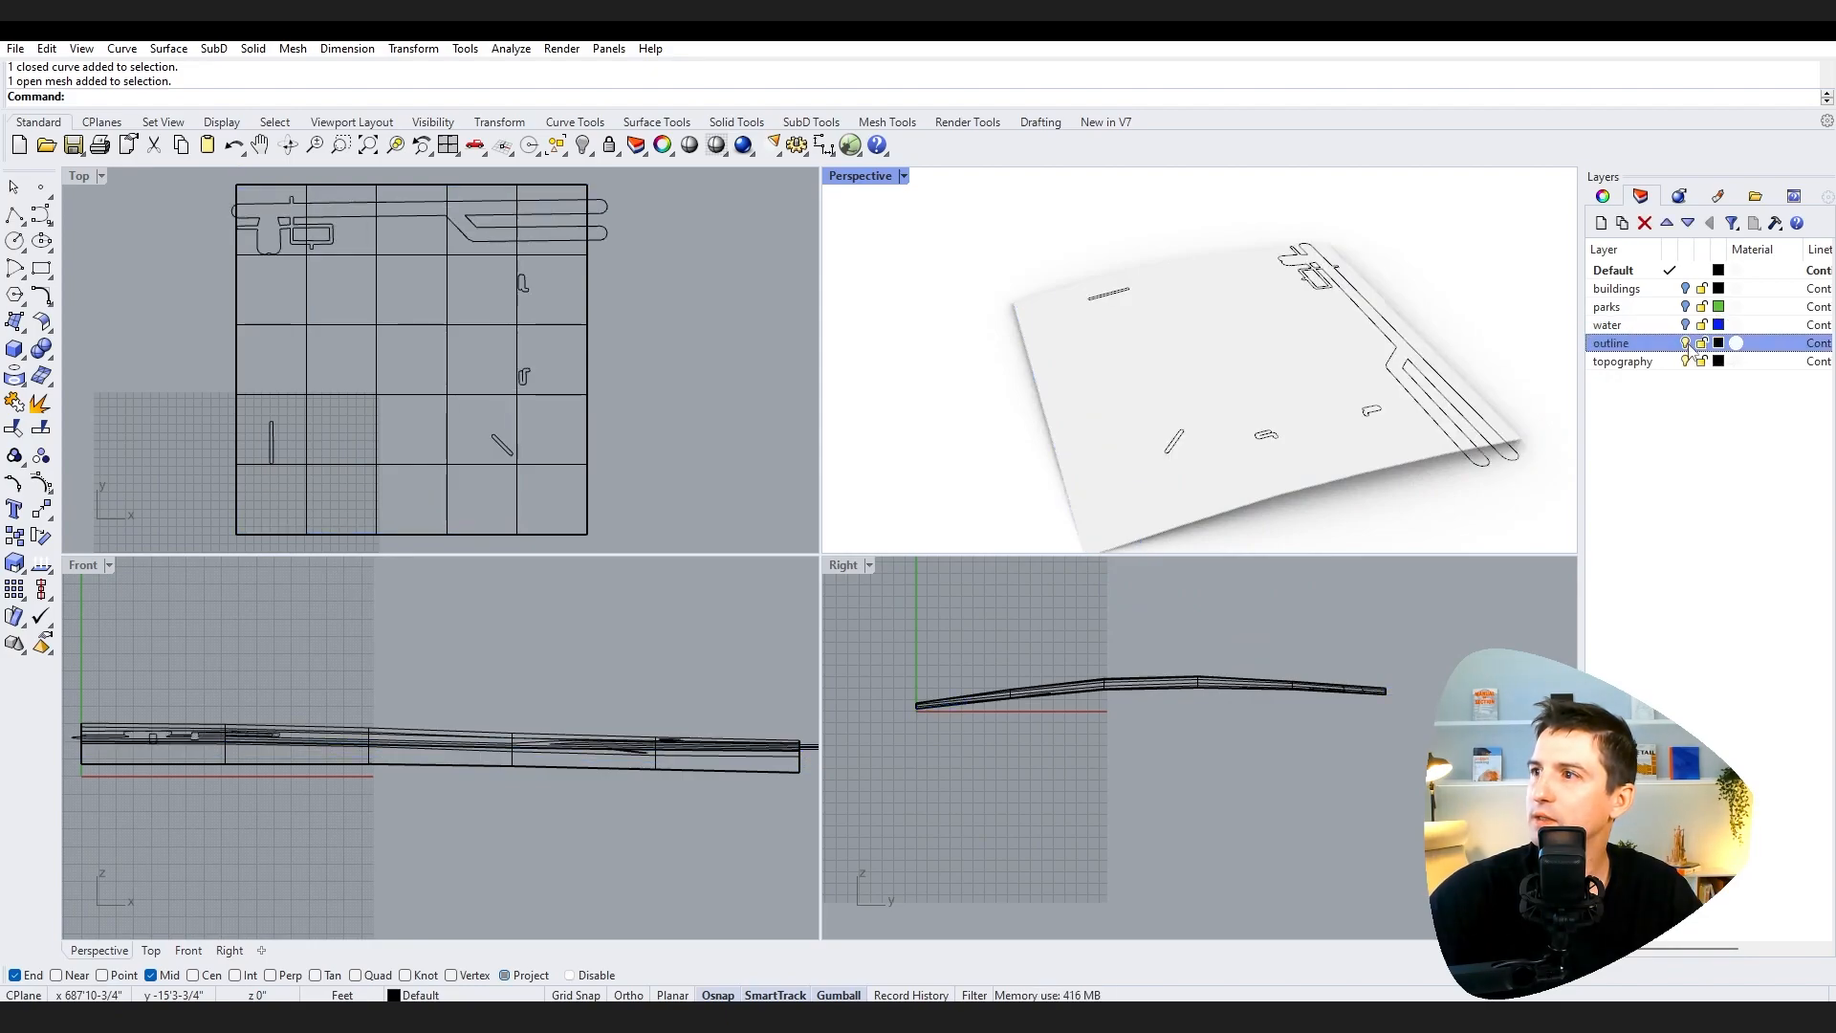
{"action": "left_click", "coordinate": [1720, 343]}
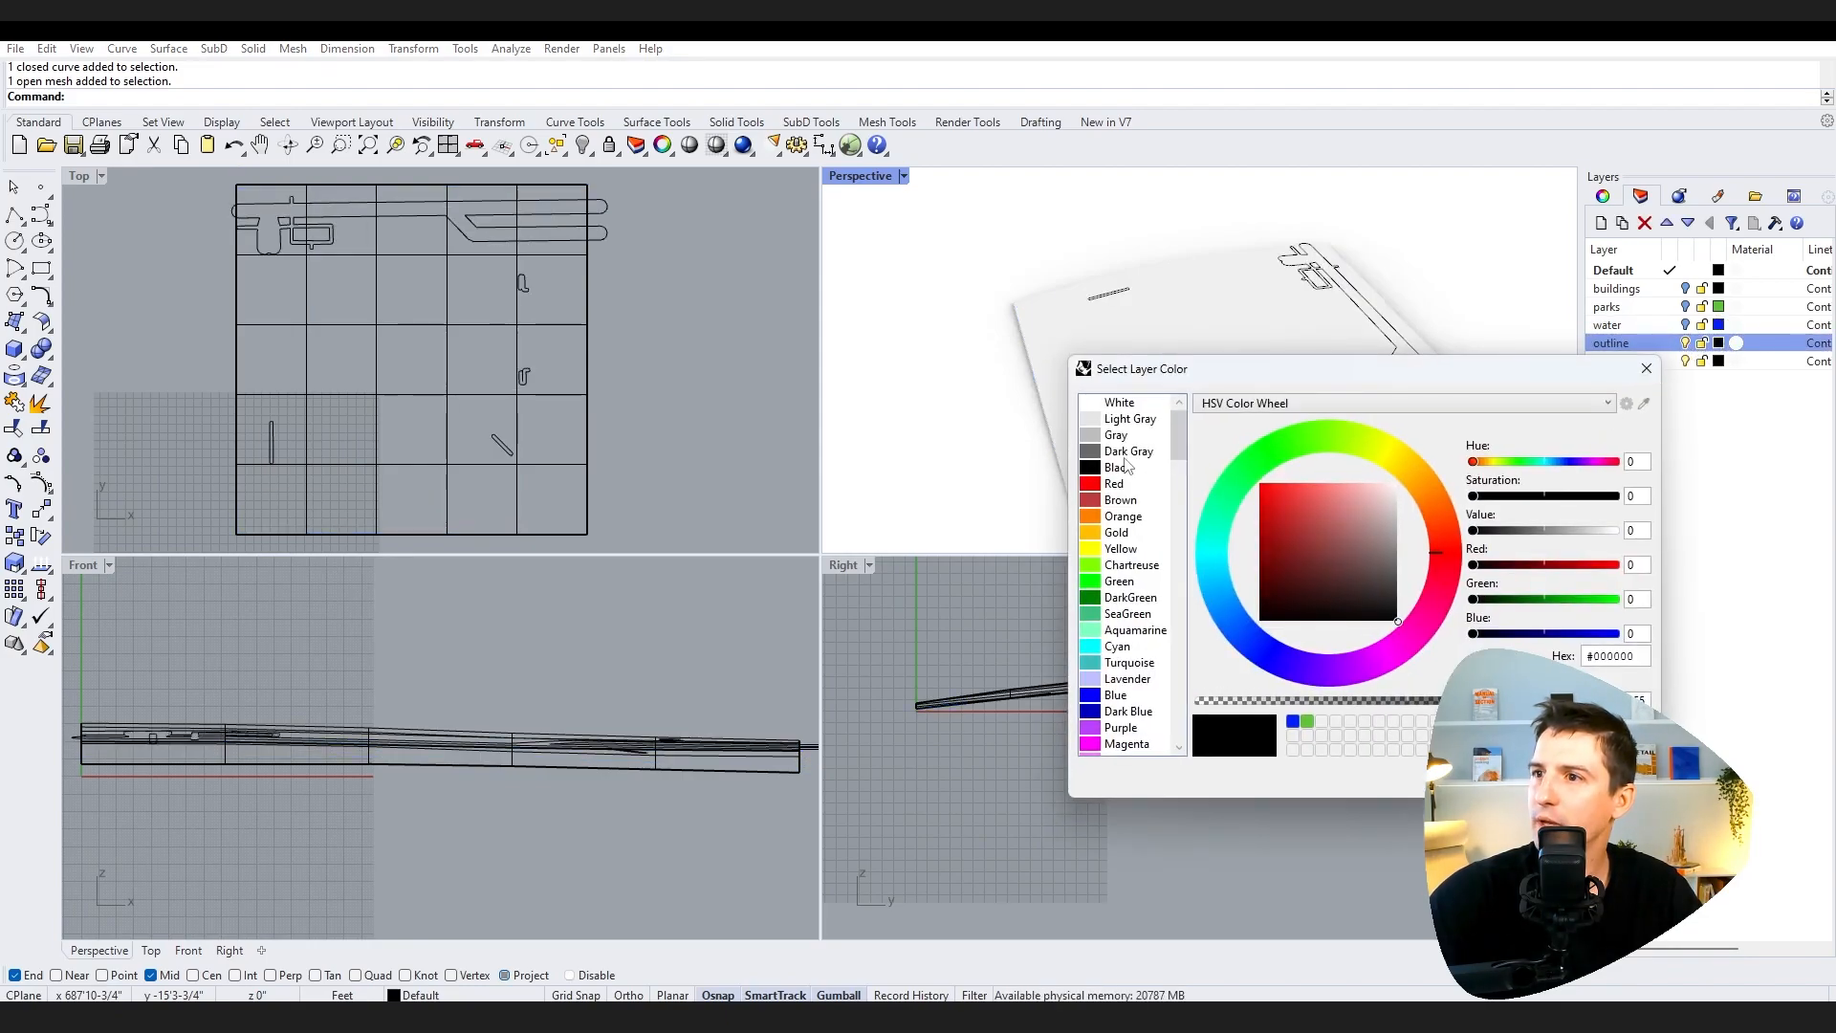
{"action": "left_click", "coordinate": [1104, 453]}
{"action": "left_click", "coordinate": [1549, 769]}
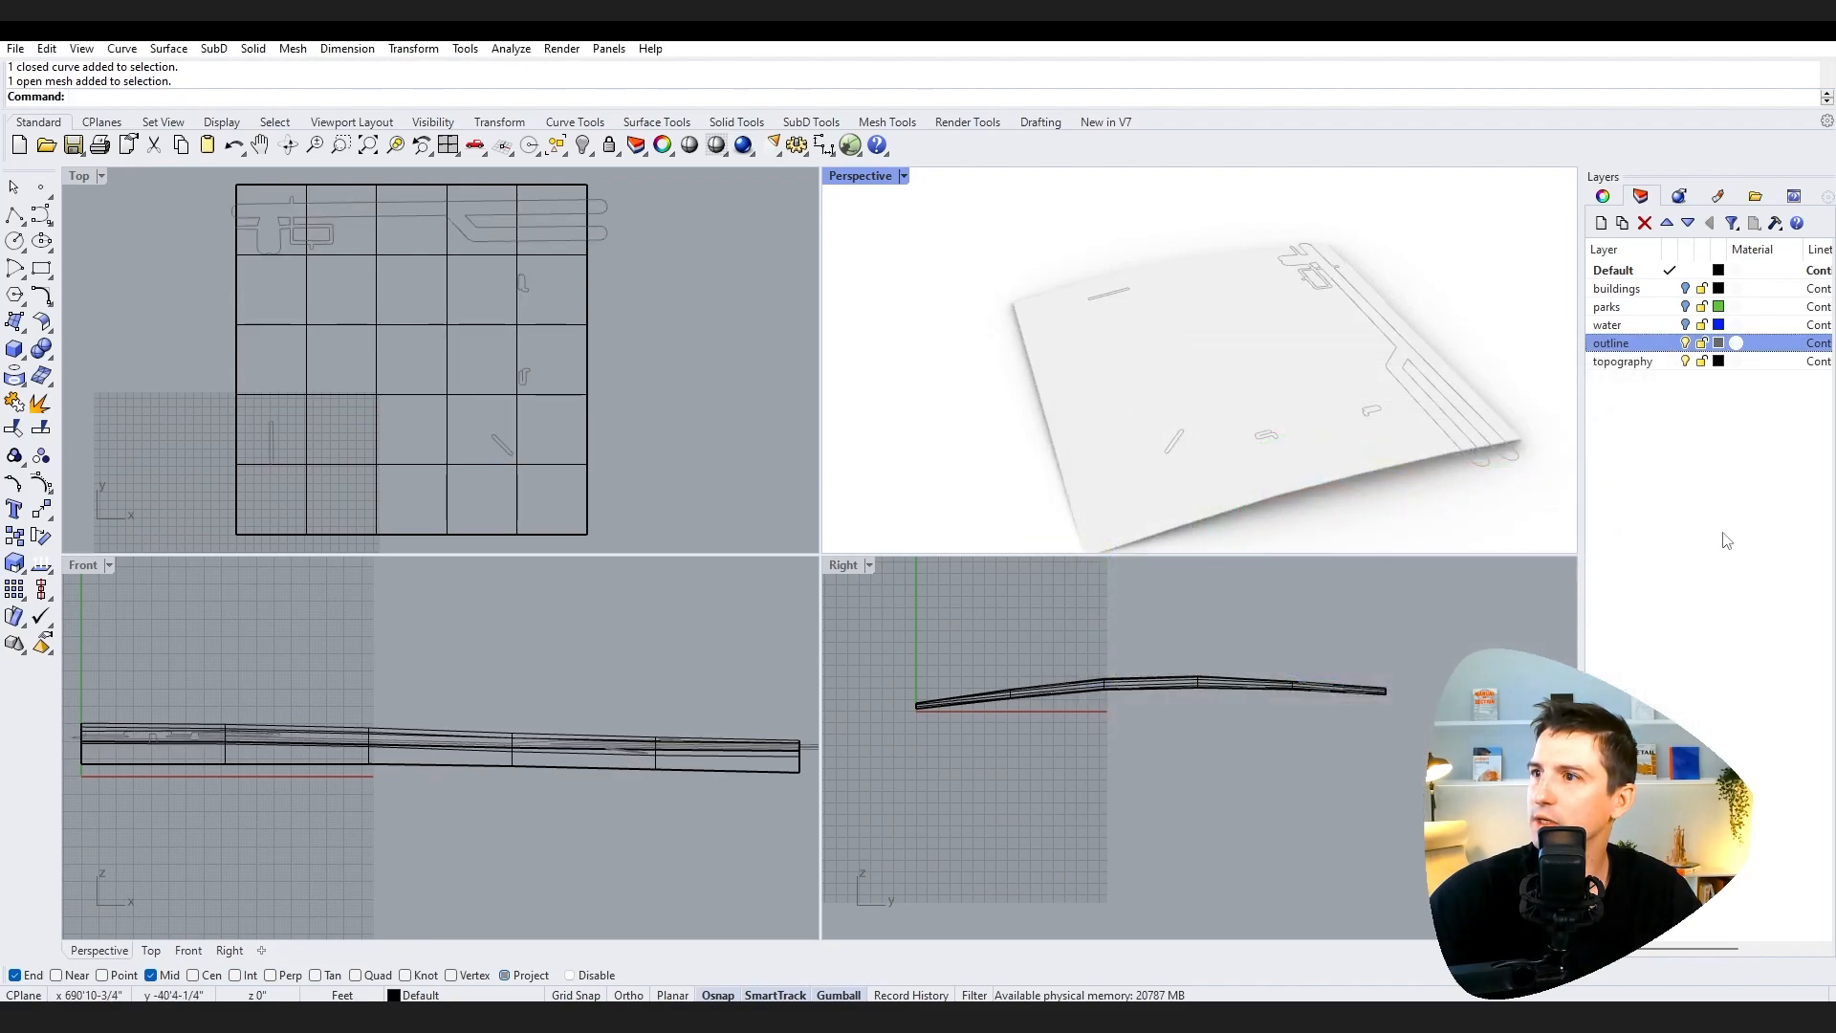
Step: Hide the outline layer to isolate the topography surface and orbit around it
{"action": "left_click", "coordinate": [1718, 418]}
{"action": "left_click", "coordinate": [1684, 343]}
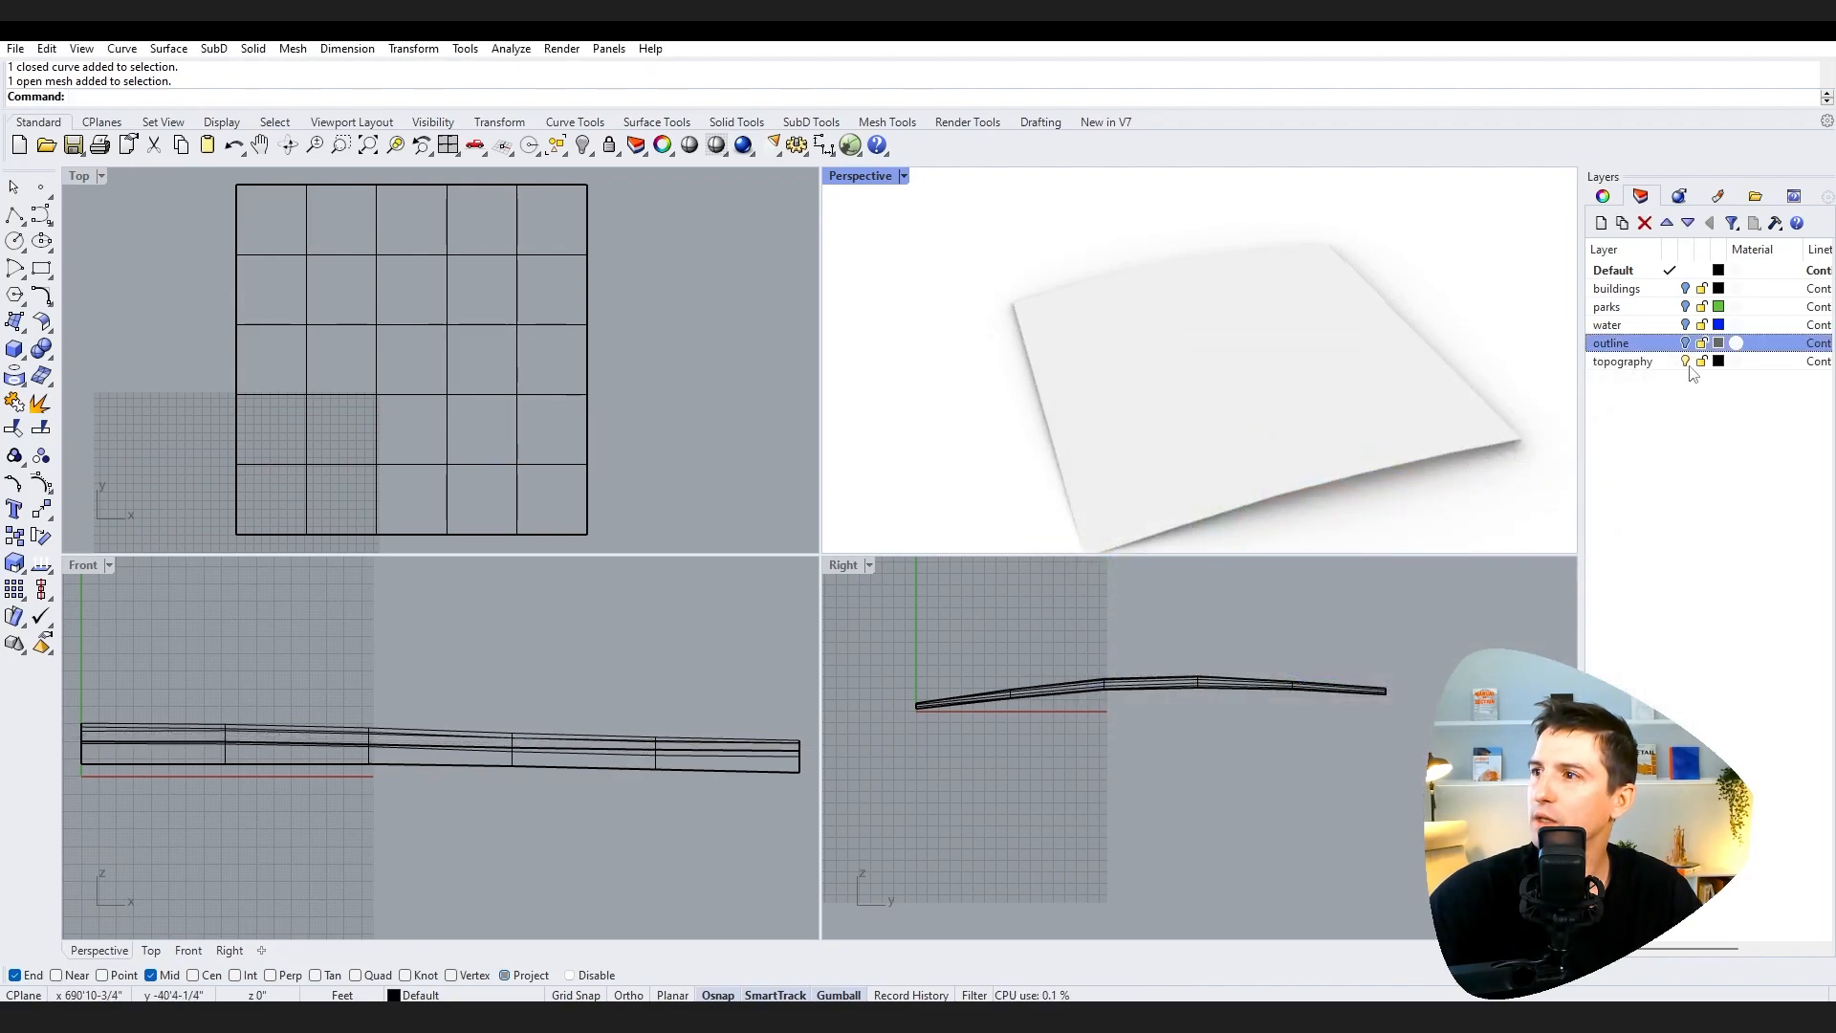
{"action": "left_click", "coordinate": [1685, 361]}
{"action": "left_click", "coordinate": [1685, 361]}
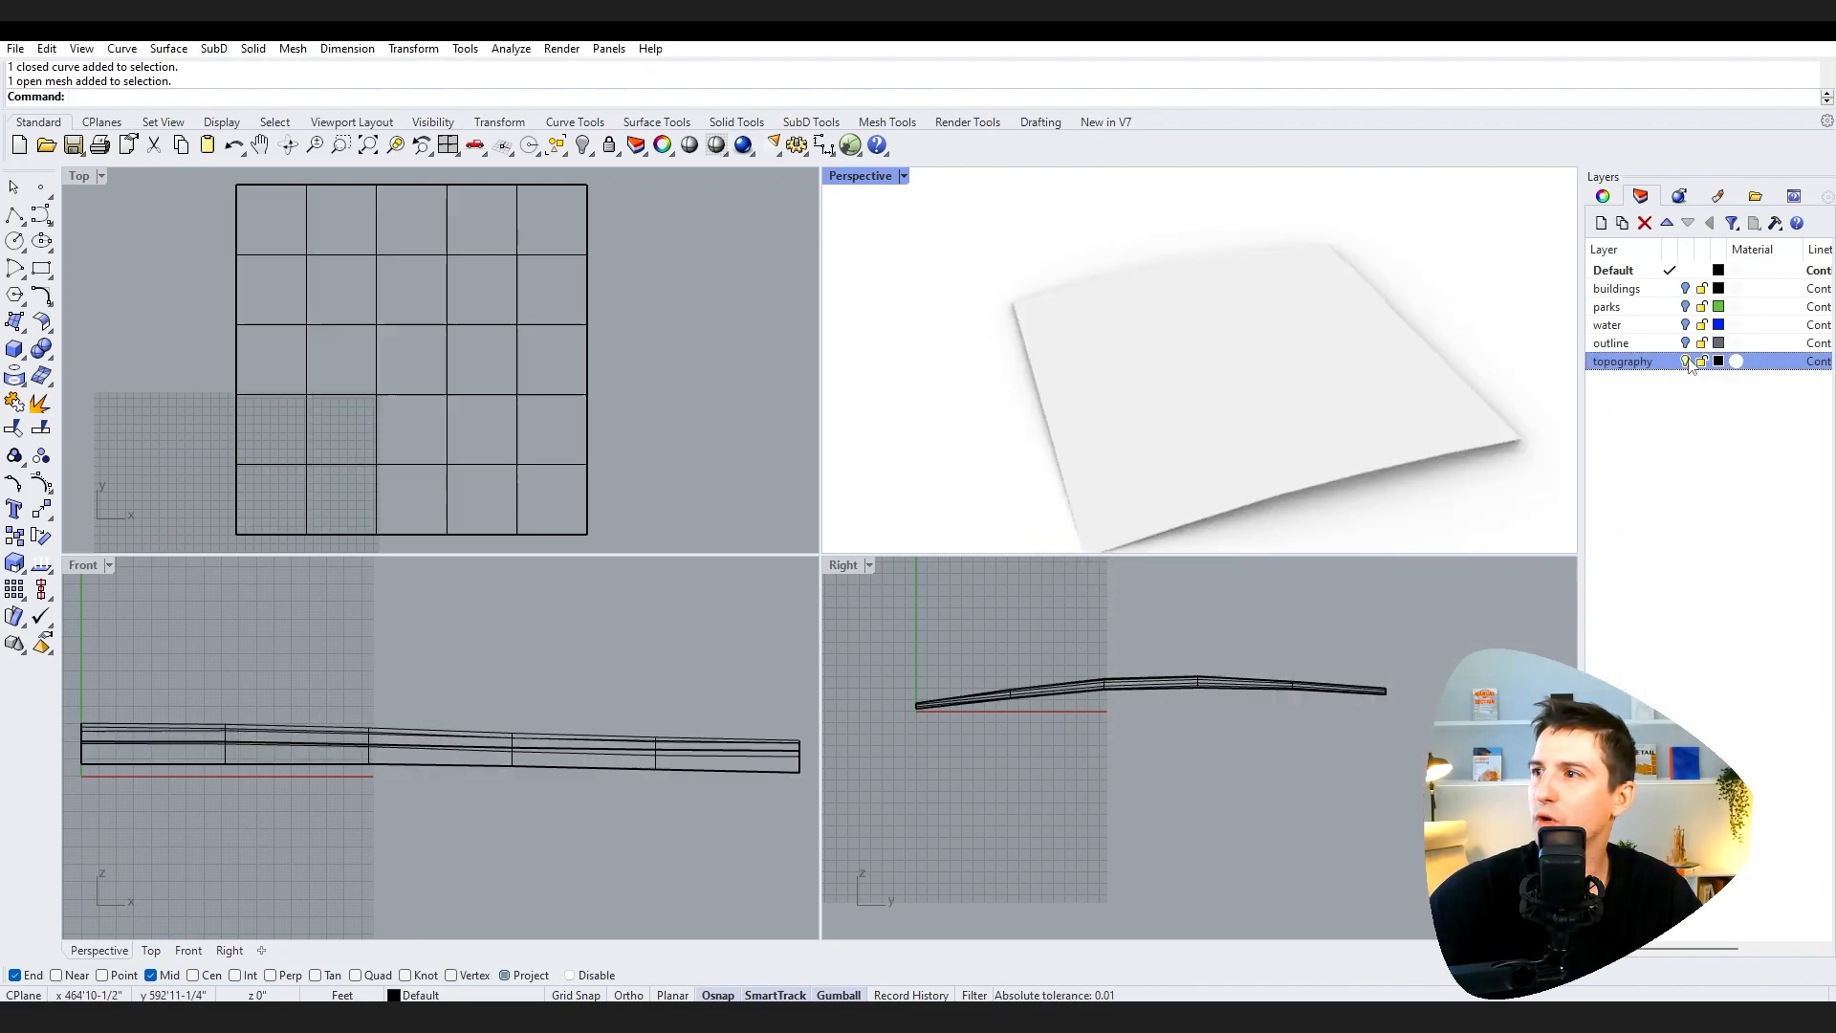
{"action": "middle_click", "coordinate": [1448, 405]}
{"action": "right_click_drag", "start_coordinate": [1447, 404], "coordinate": [1442, 336]}
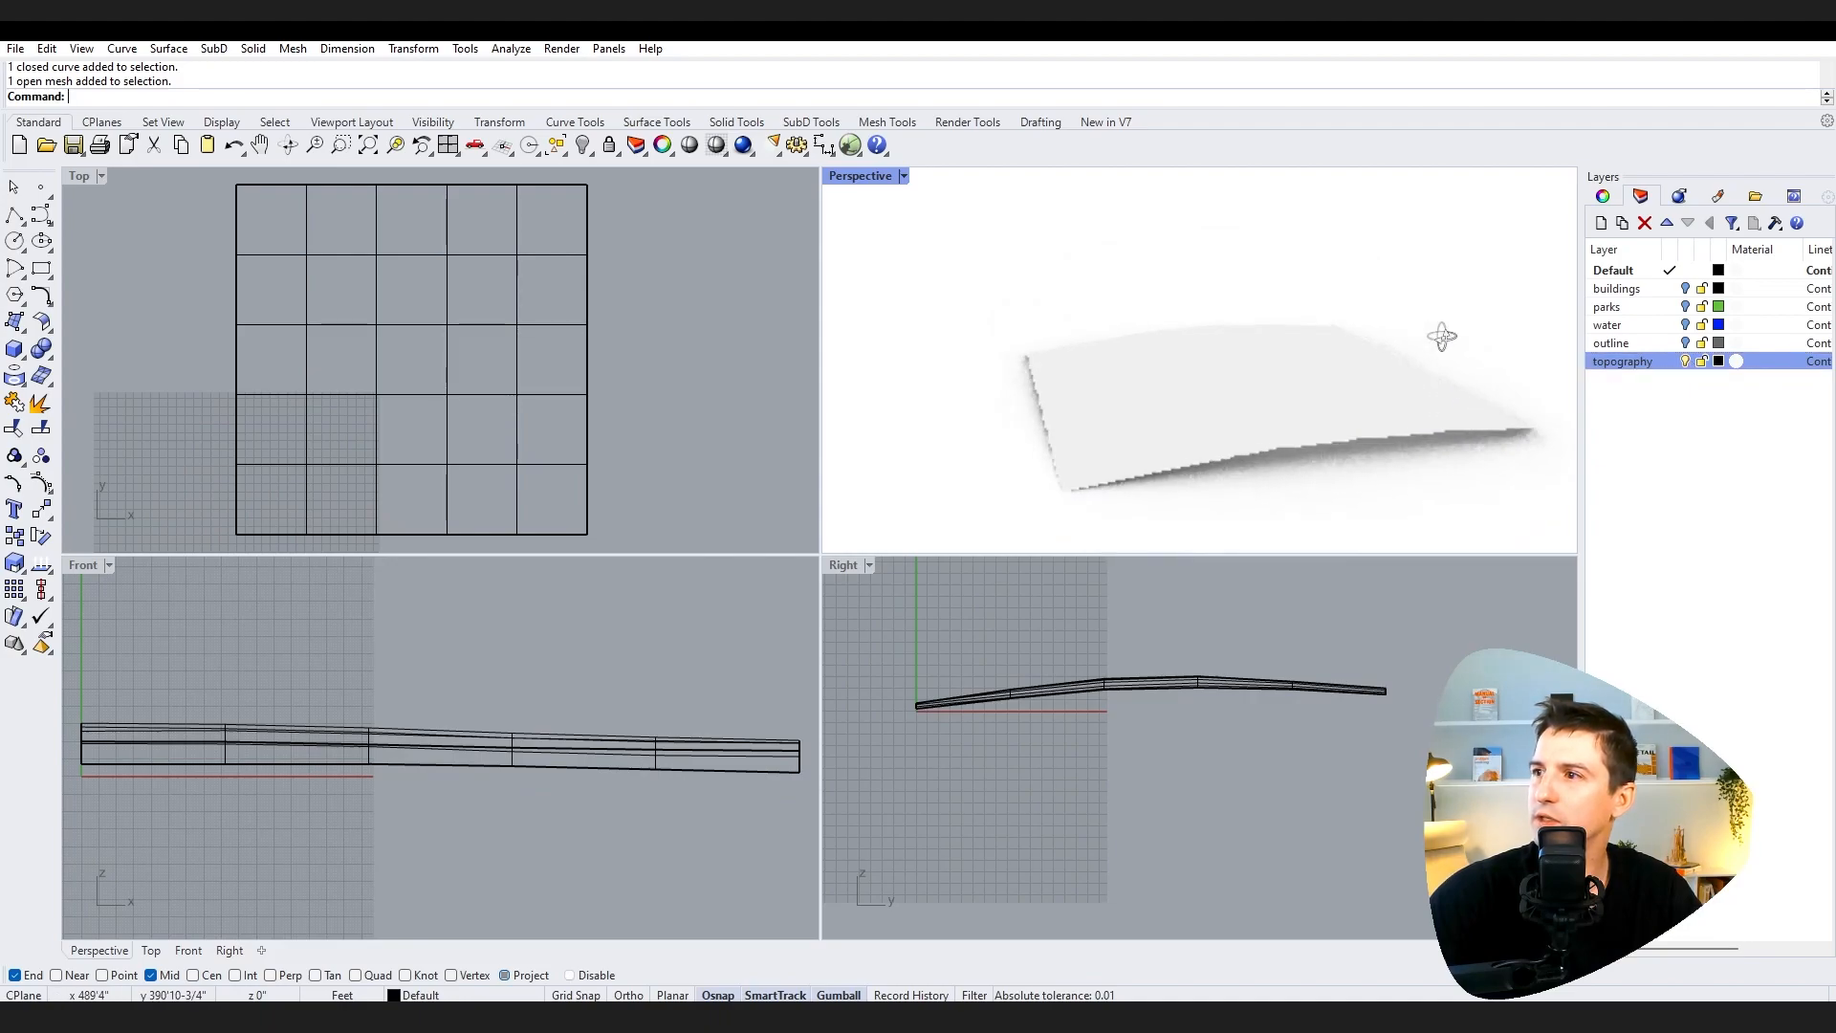
Step: Turn the water layer back on and orbit to view the water edges against the topography
{"action": "left_click", "coordinate": [1685, 325]}
{"action": "right_click_drag", "start_coordinate": [1515, 434], "coordinate": [1436, 397]}
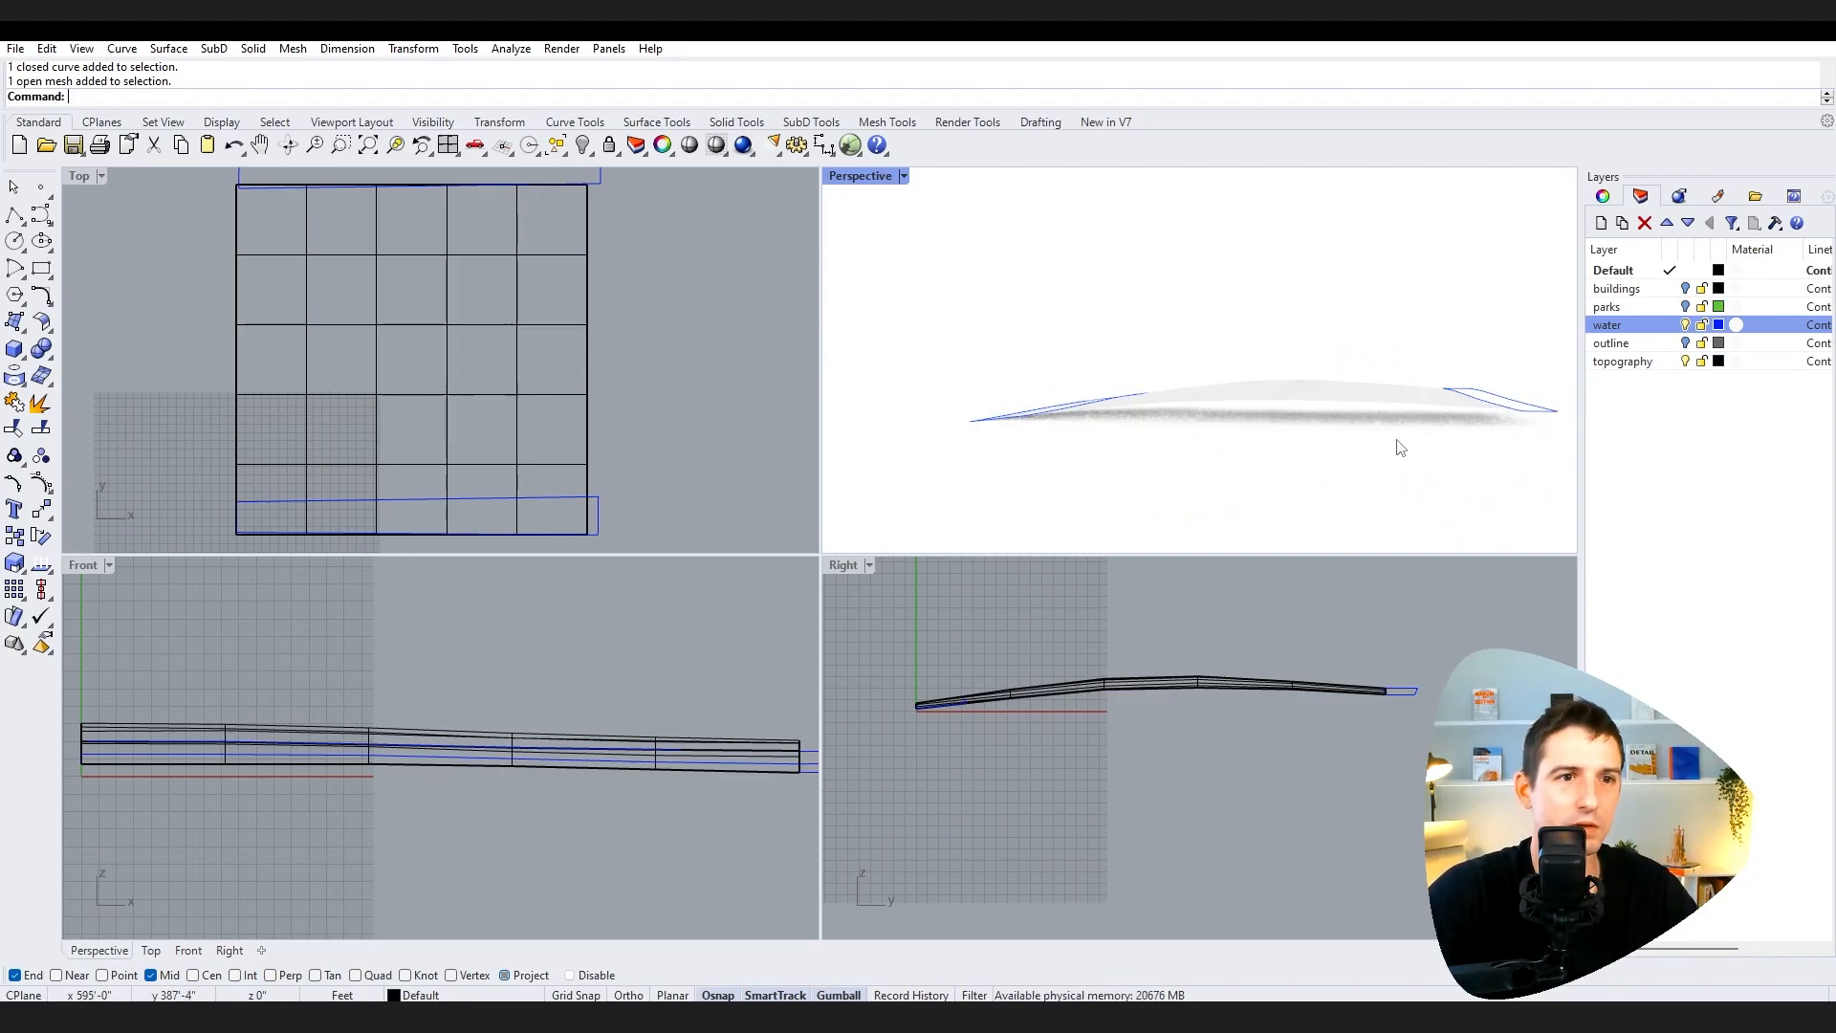
{"action": "scroll", "coordinate": [1425, 444], "scroll_direction": "down", "scroll_amount": 3}
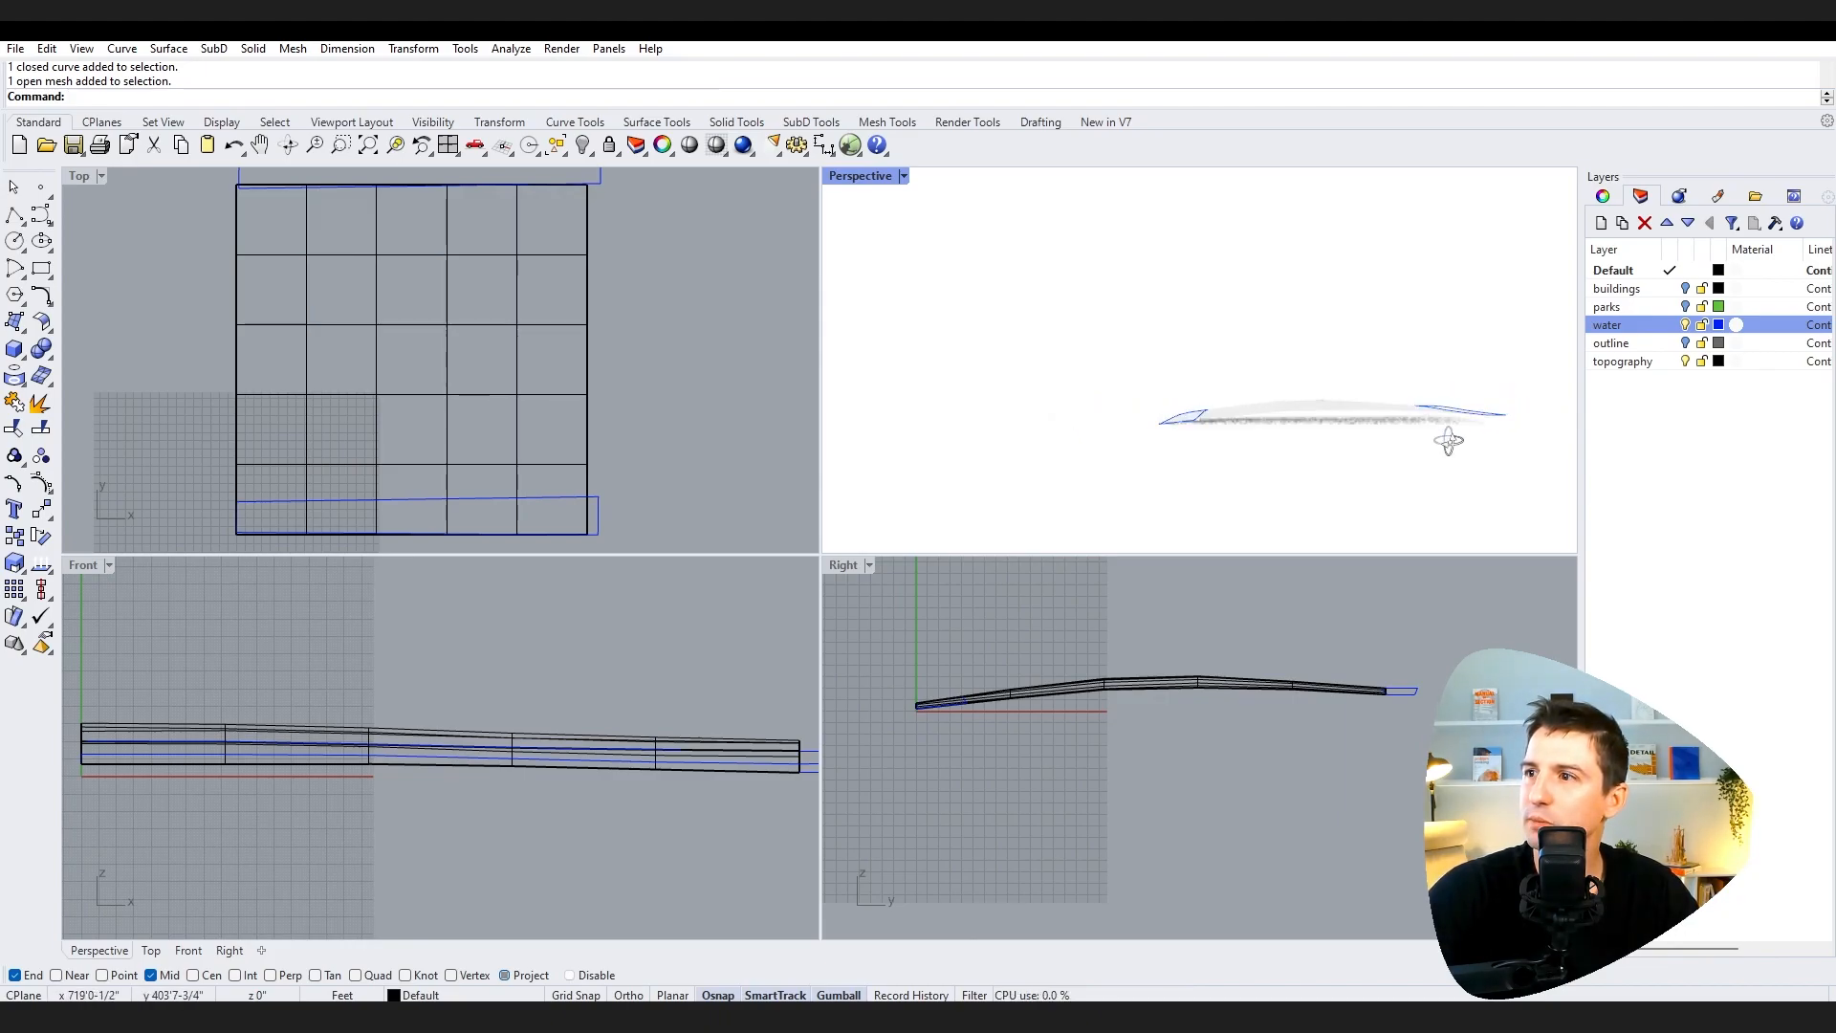
{"action": "scroll", "coordinate": [1480, 436], "scroll_direction": "up", "scroll_amount": 3}
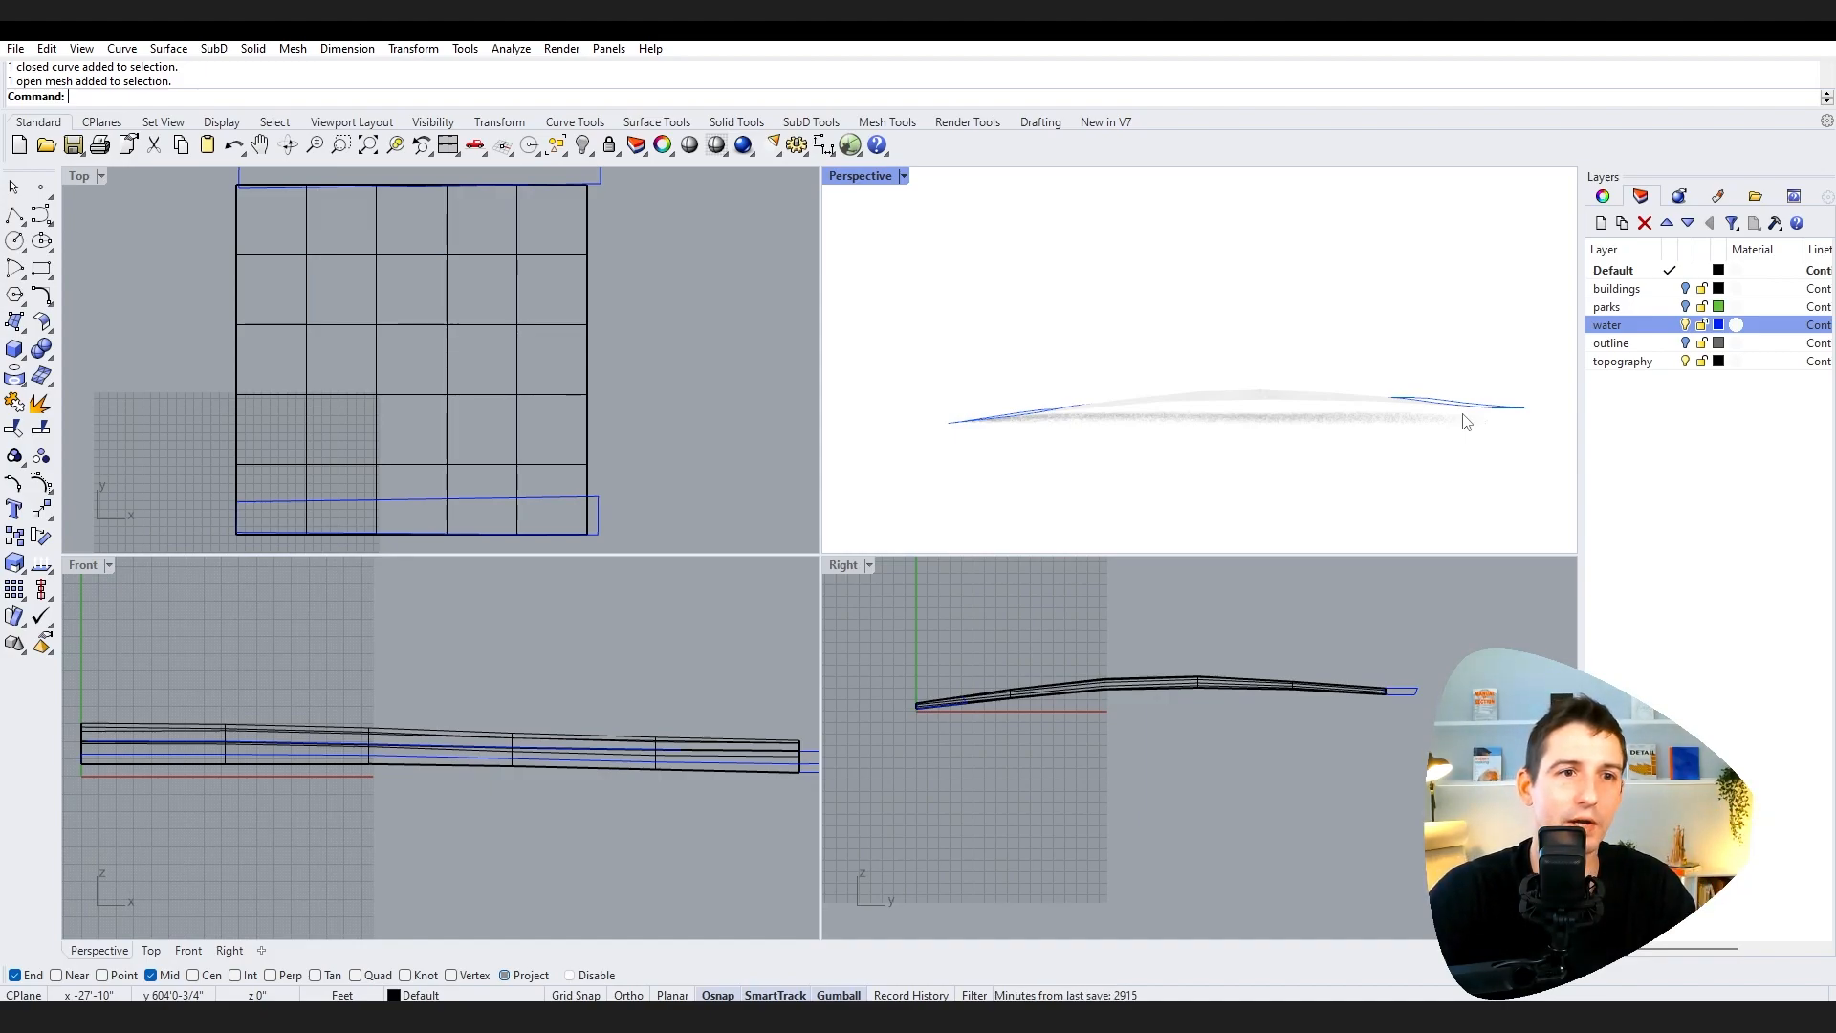
{"action": "right_click_drag", "start_coordinate": [1356, 418], "coordinate": [1403, 438]}
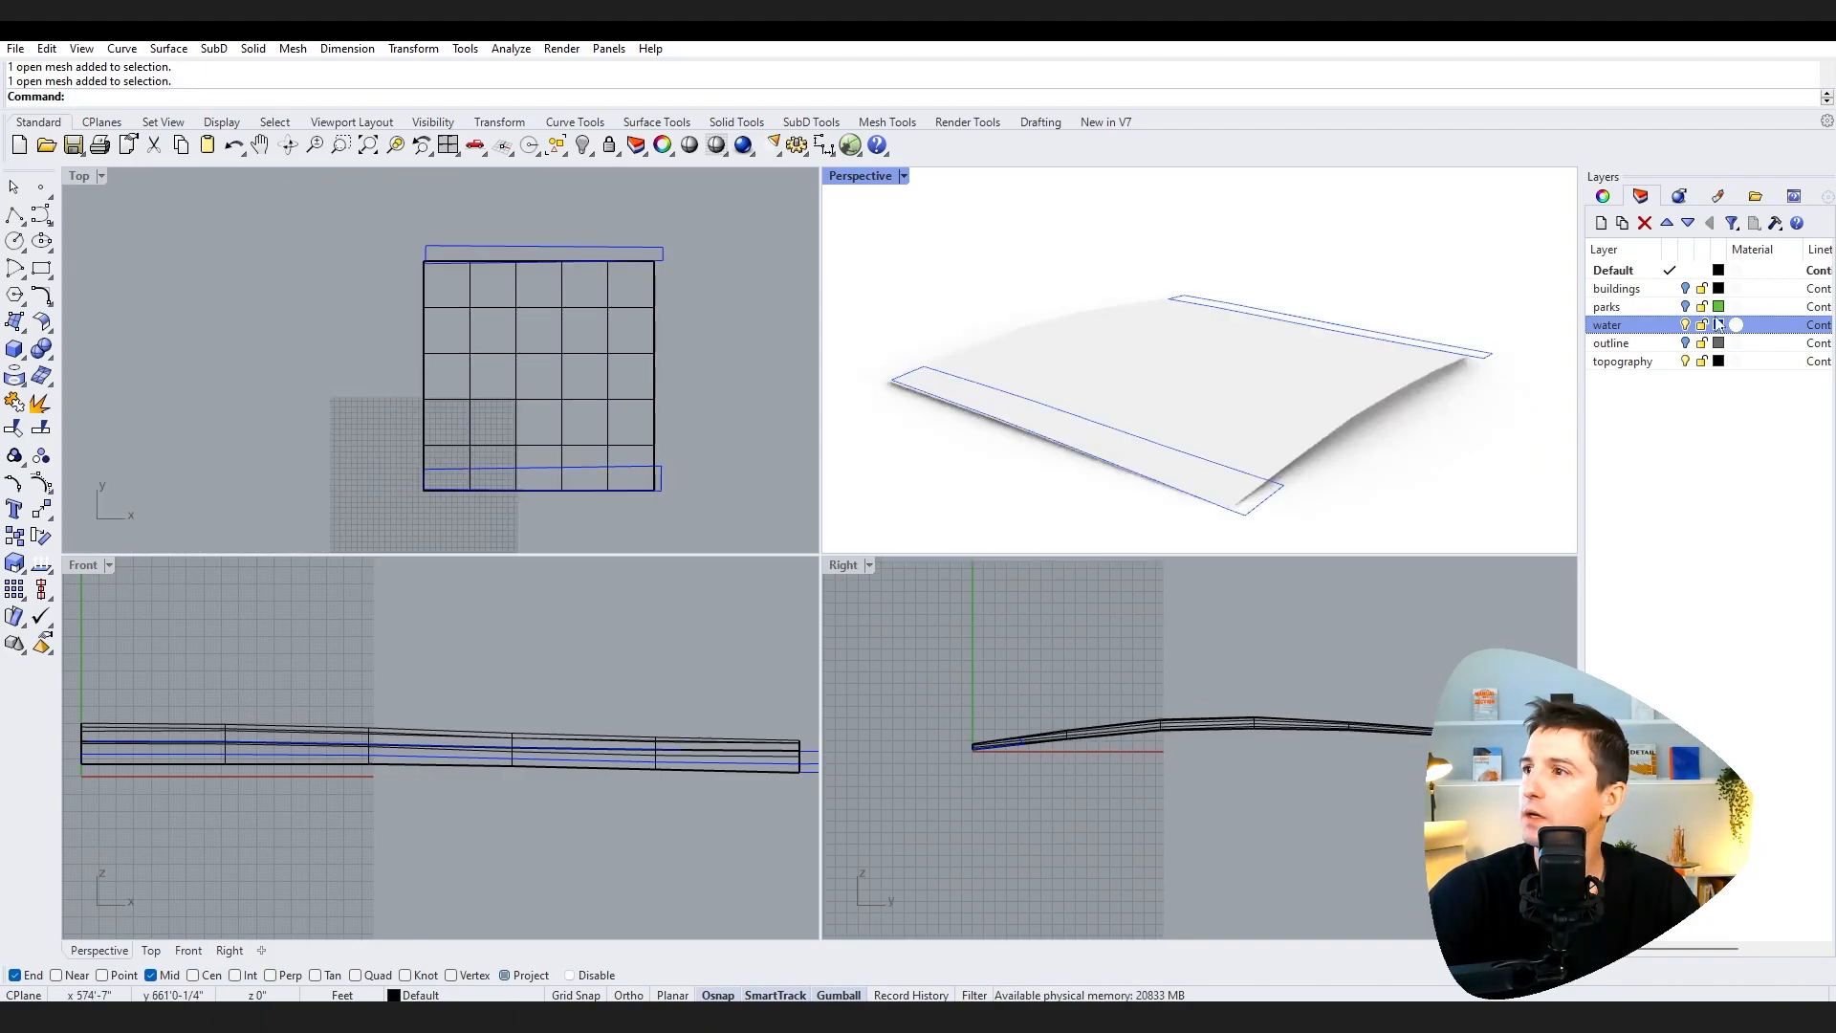
Step: Turn the outline, parks and buildings layers back on
{"action": "left_click", "coordinate": [1685, 343]}
{"action": "left_click", "coordinate": [1684, 306]}
{"action": "left_click", "coordinate": [1685, 288]}
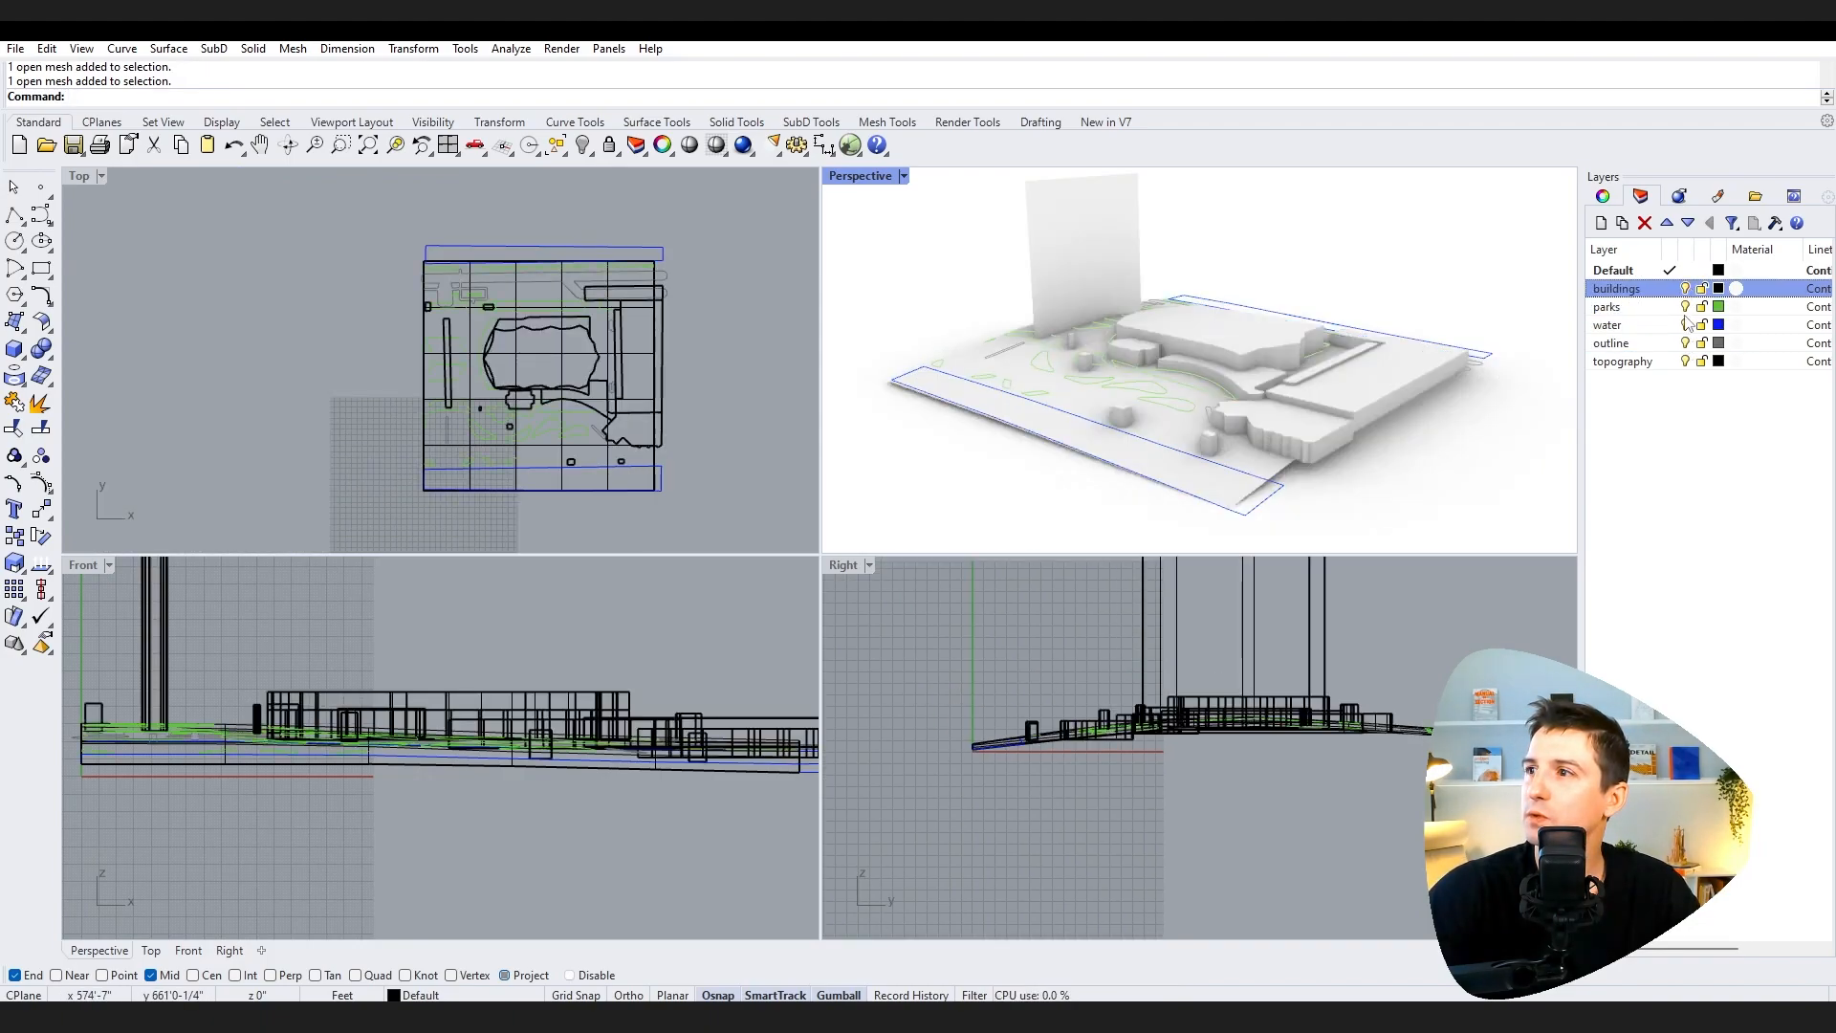
Step: Orbit in and select the large central pavilion building on the pier
{"action": "right_click_drag", "start_coordinate": [1221, 449], "coordinate": [1260, 419]}
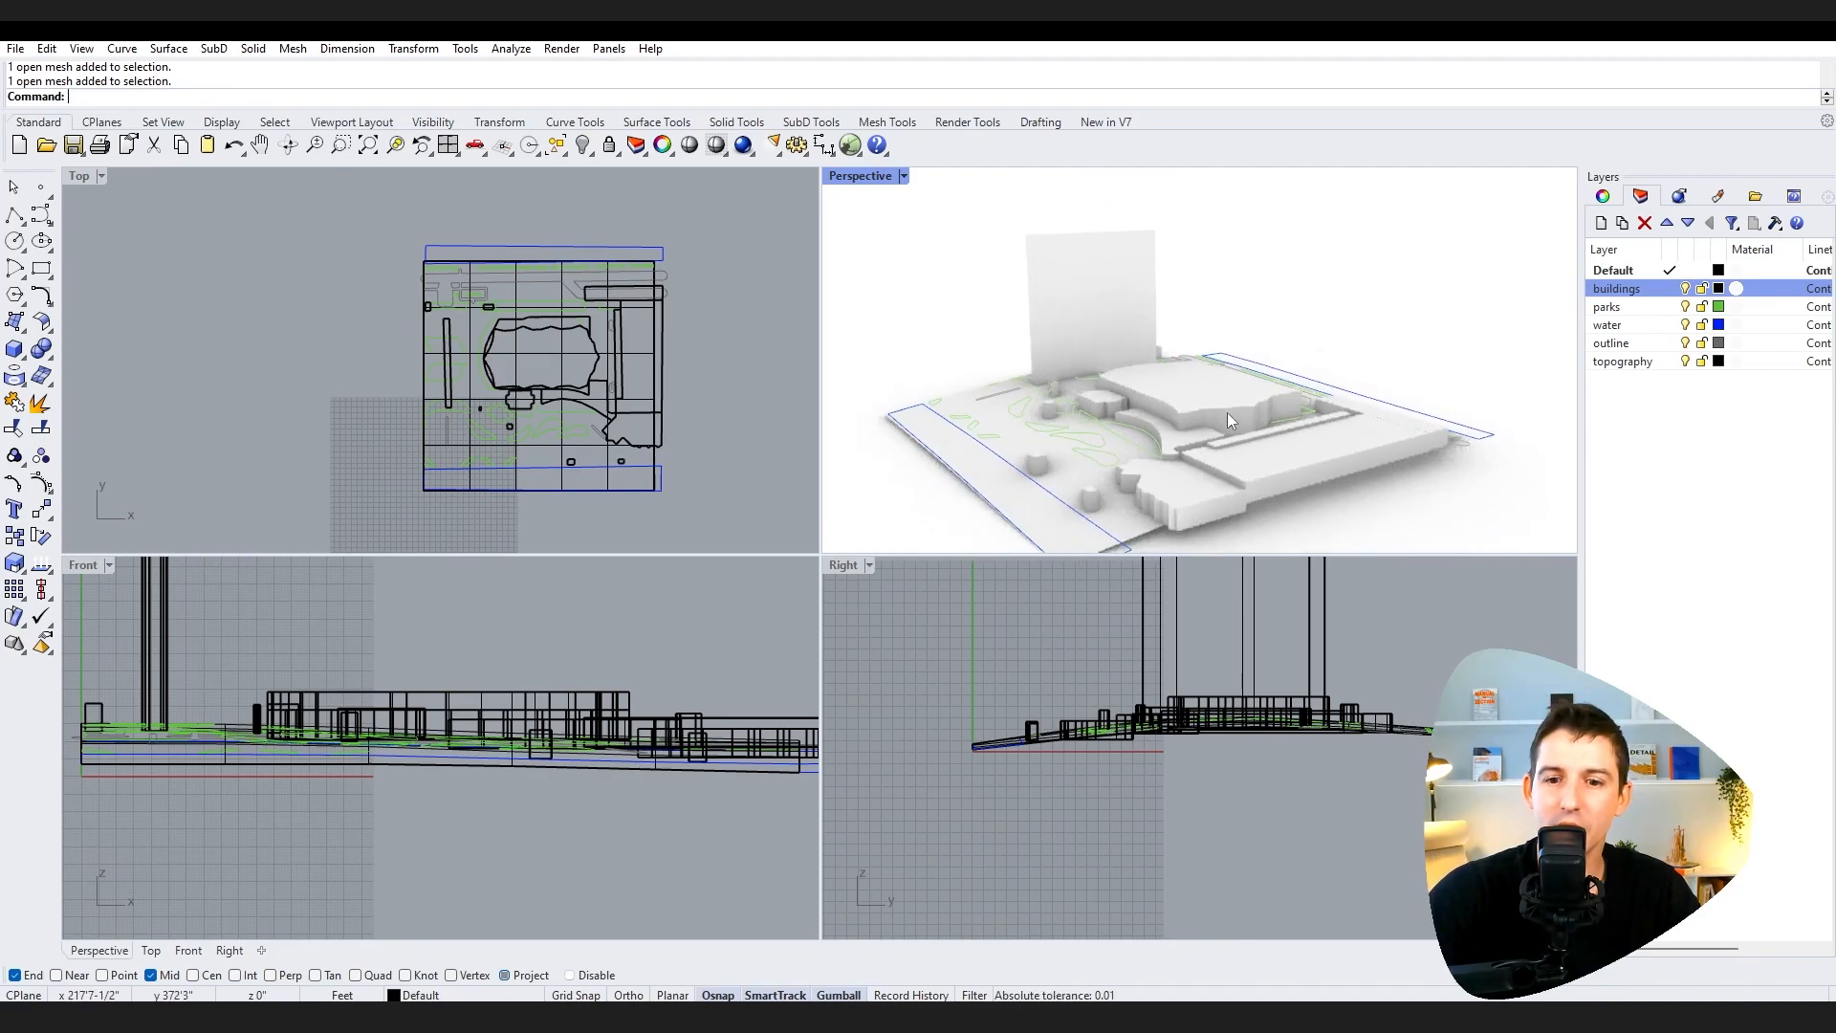
{"action": "right_click_drag", "start_coordinate": [1230, 418], "coordinate": [1286, 497], "text": "shift"}
{"action": "left_click", "coordinate": [1237, 375]}
{"action": "scroll", "coordinate": [1222, 424], "scroll_direction": "up", "scroll_amount": 7}
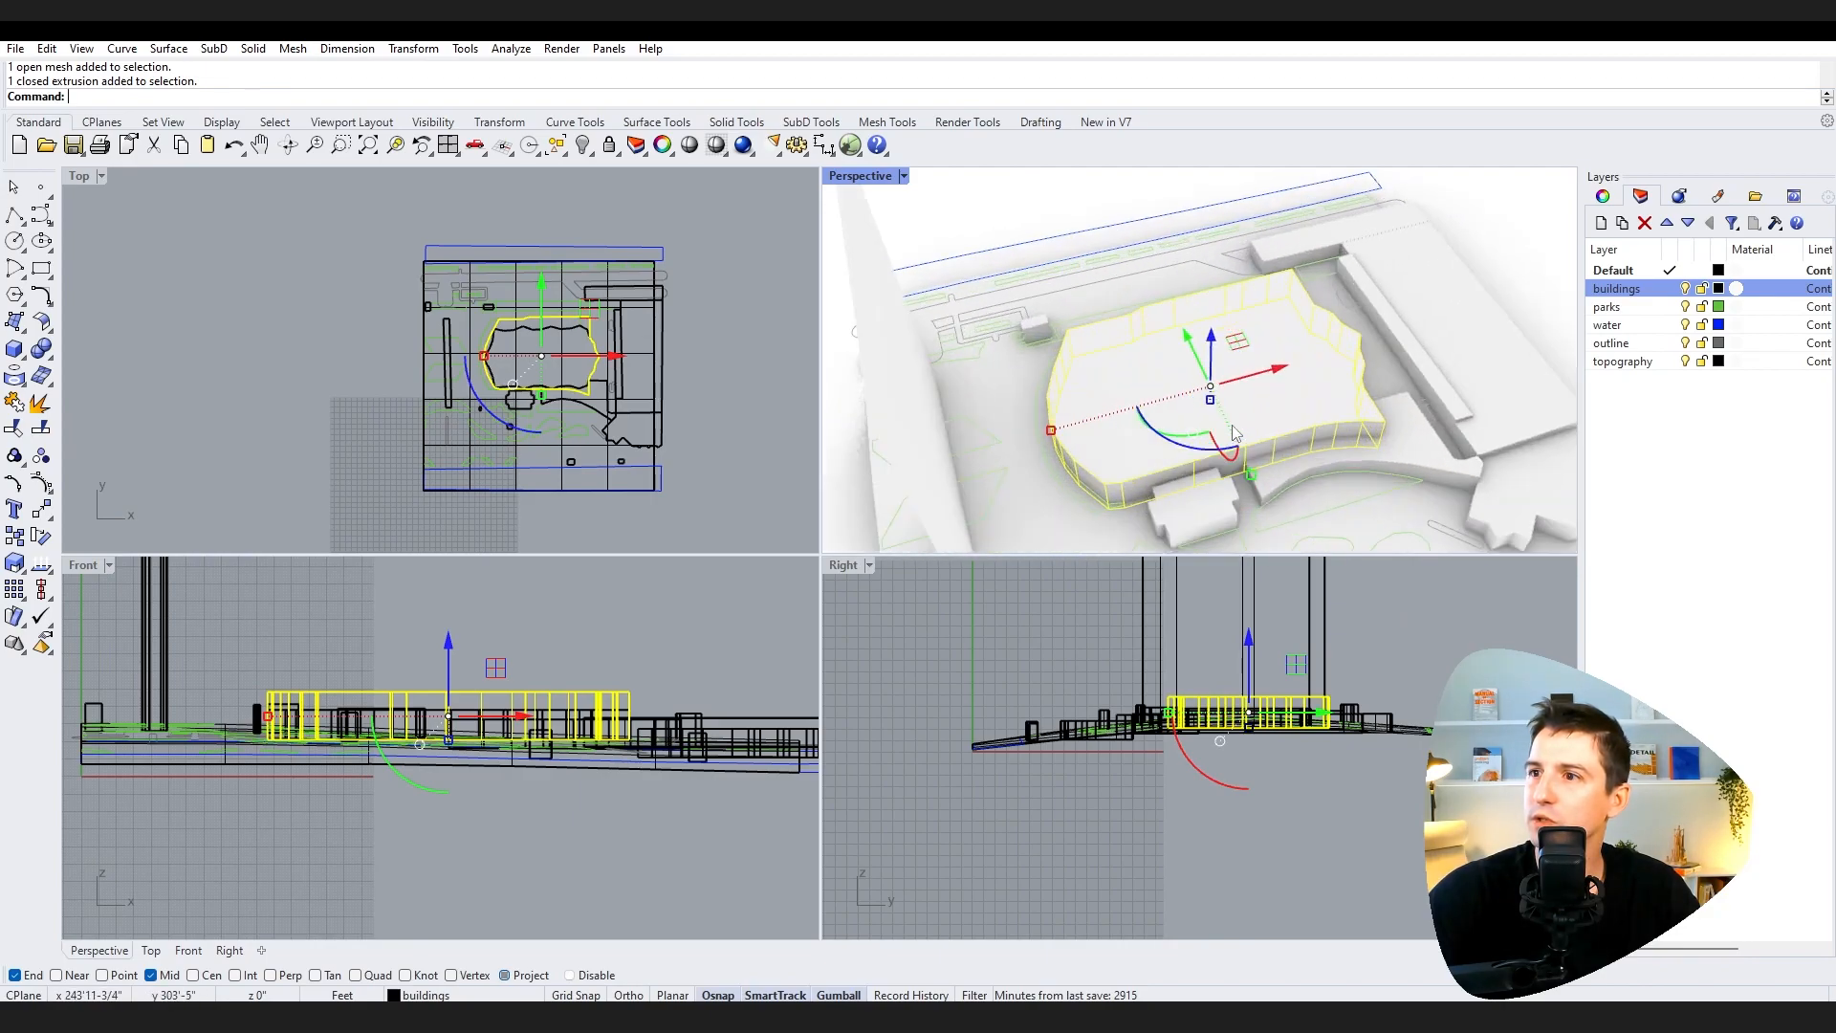
{"action": "right_click_drag", "start_coordinate": [1284, 428], "coordinate": [1232, 405]}
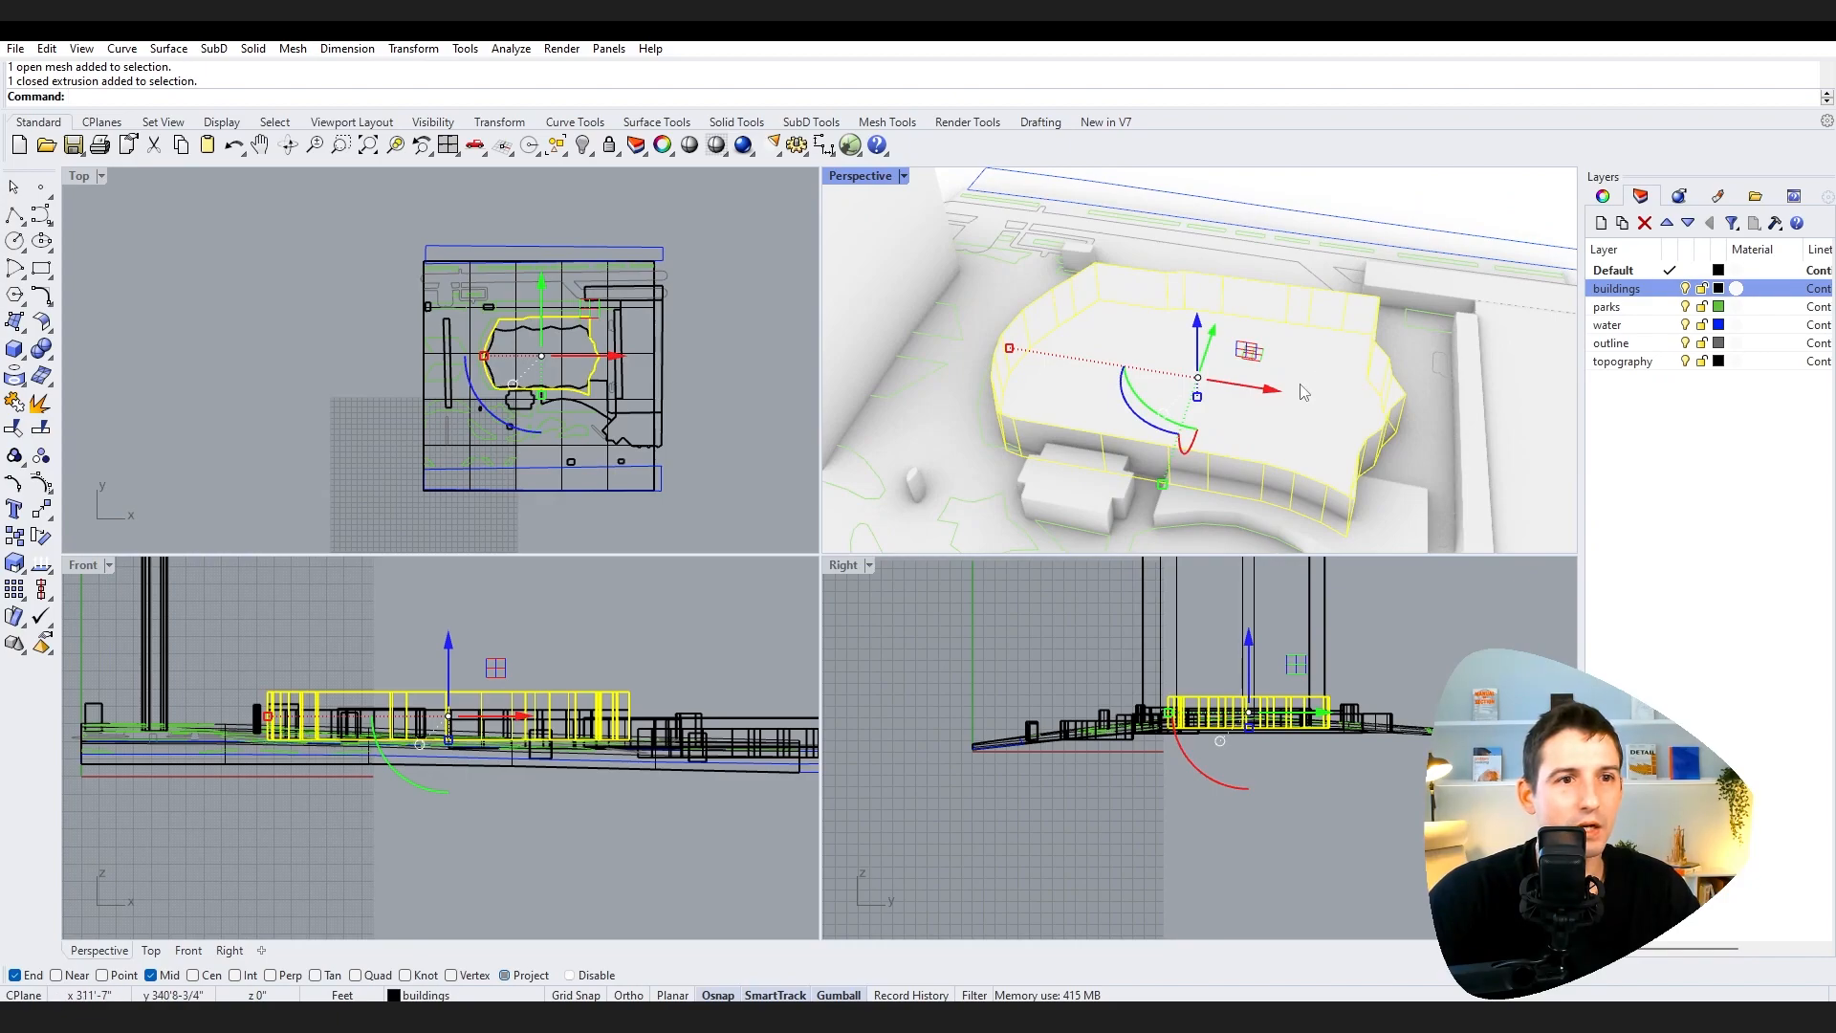
{"action": "right_click_drag", "start_coordinate": [1402, 392], "coordinate": [1549, 402]}
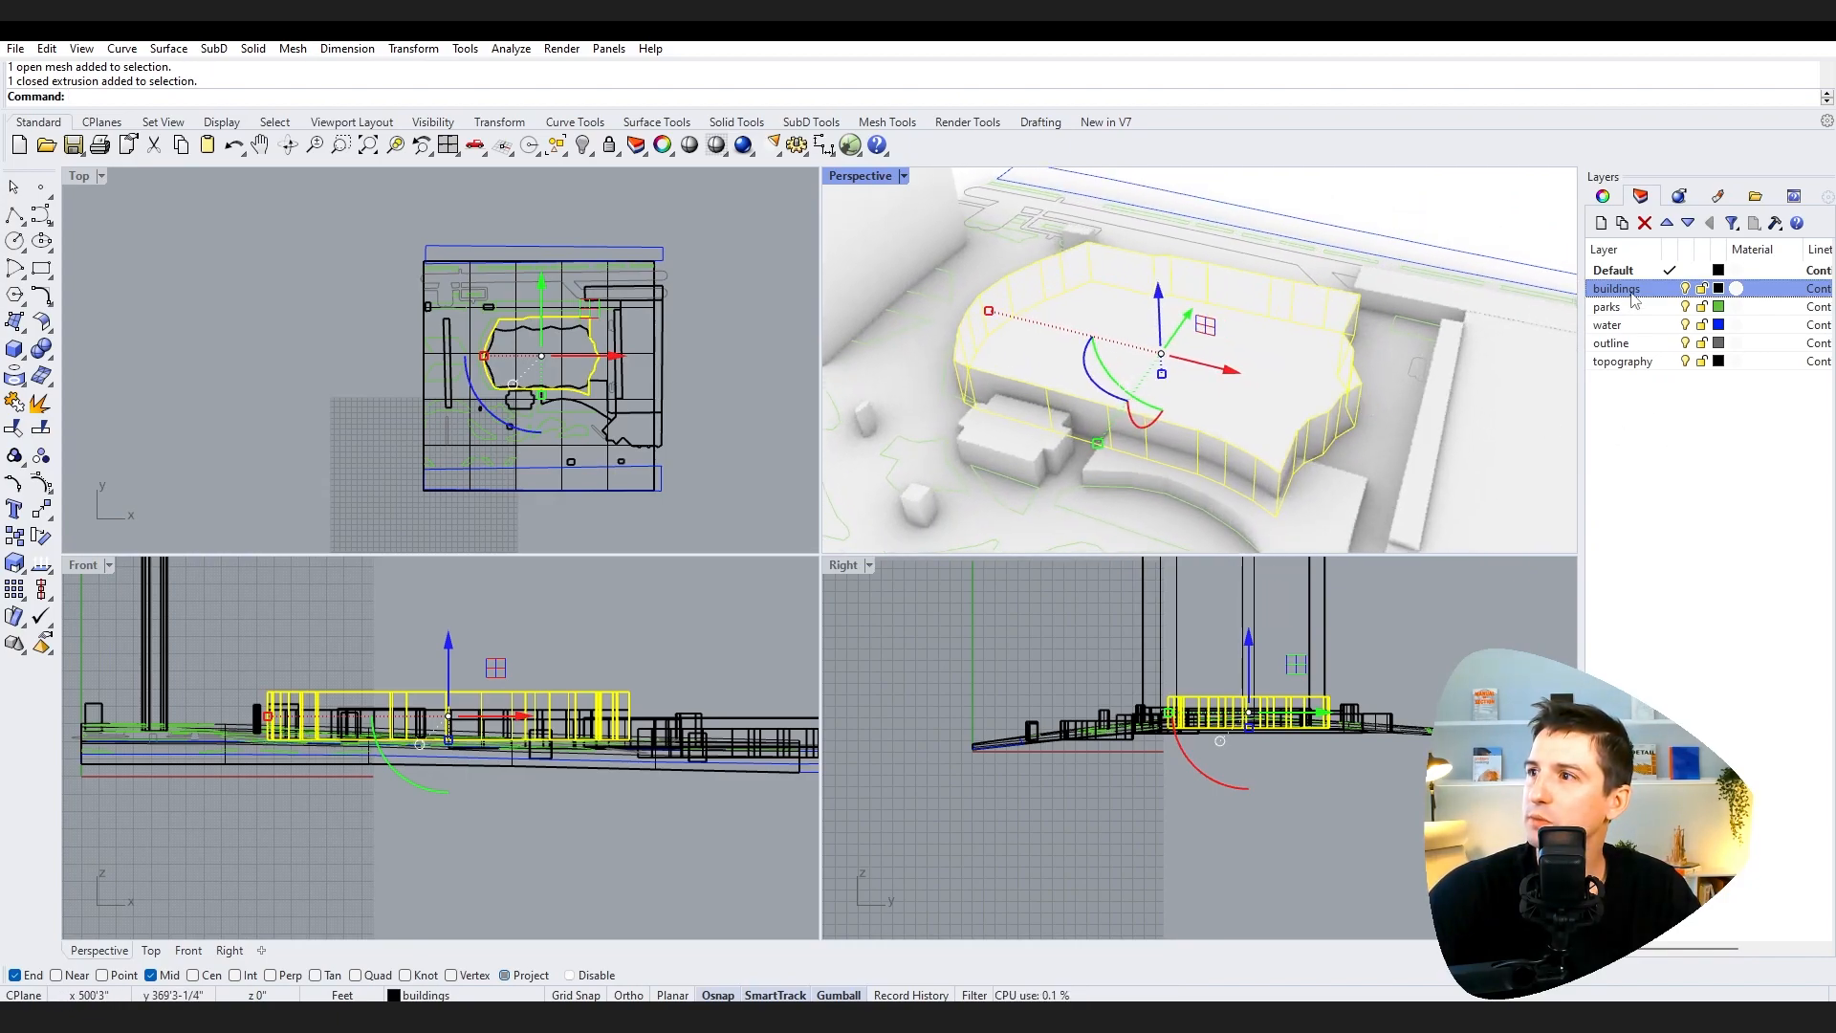
Step: Add a sublayer under buildings named "Existing Building to Demo"
{"action": "left_click", "coordinate": [1624, 224]}
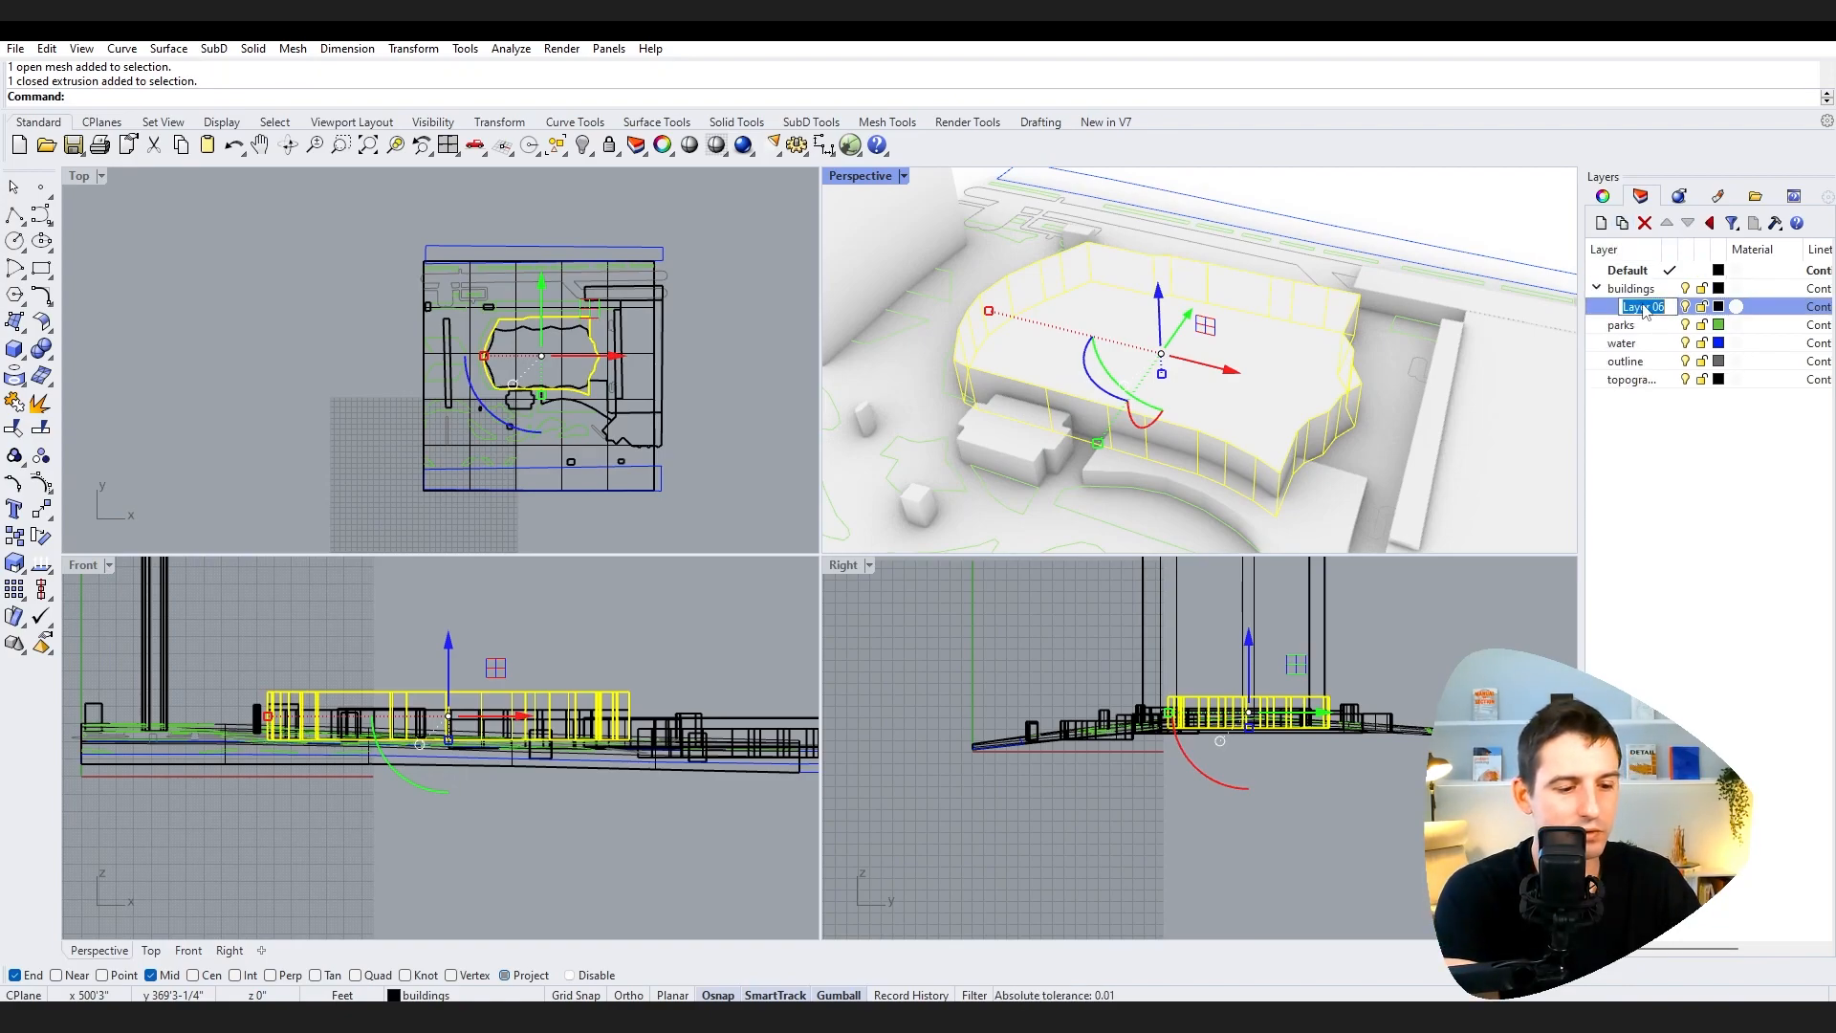
{"action": "type", "text": "Existing Building"}
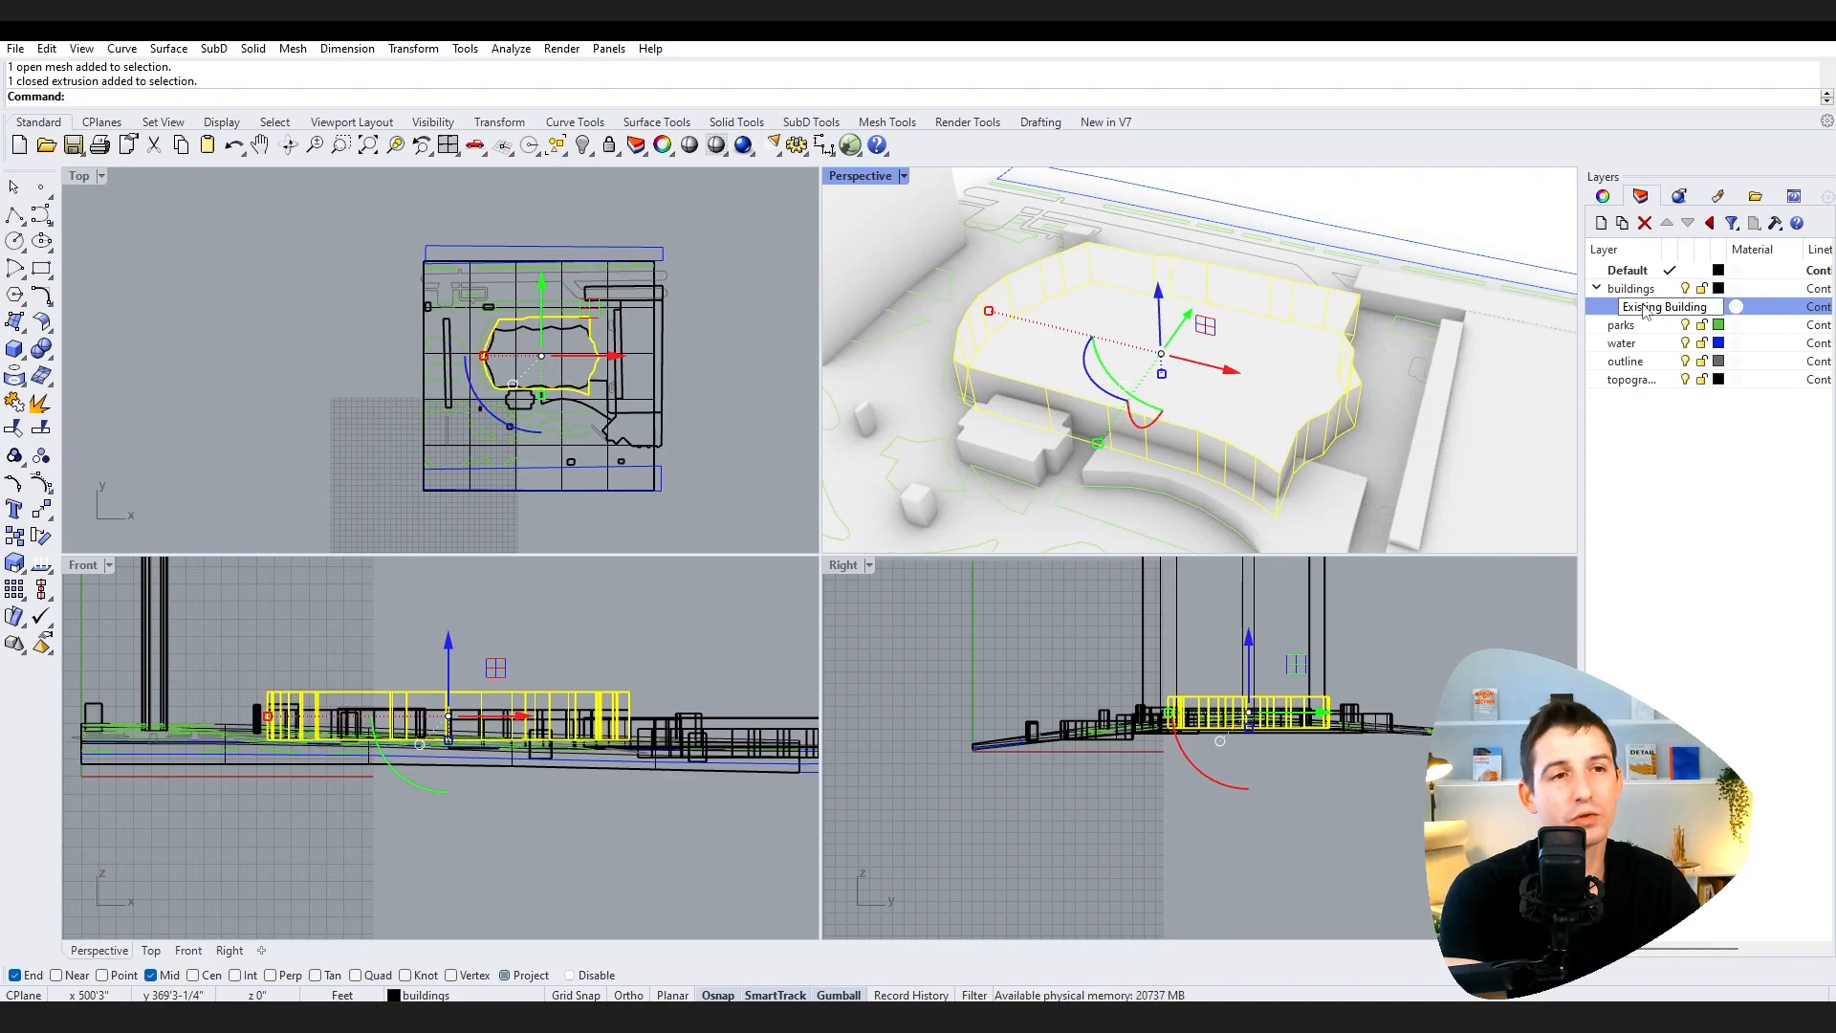
{"action": "type", "text": " to Demo"}
{"action": "key", "text": "Return"}
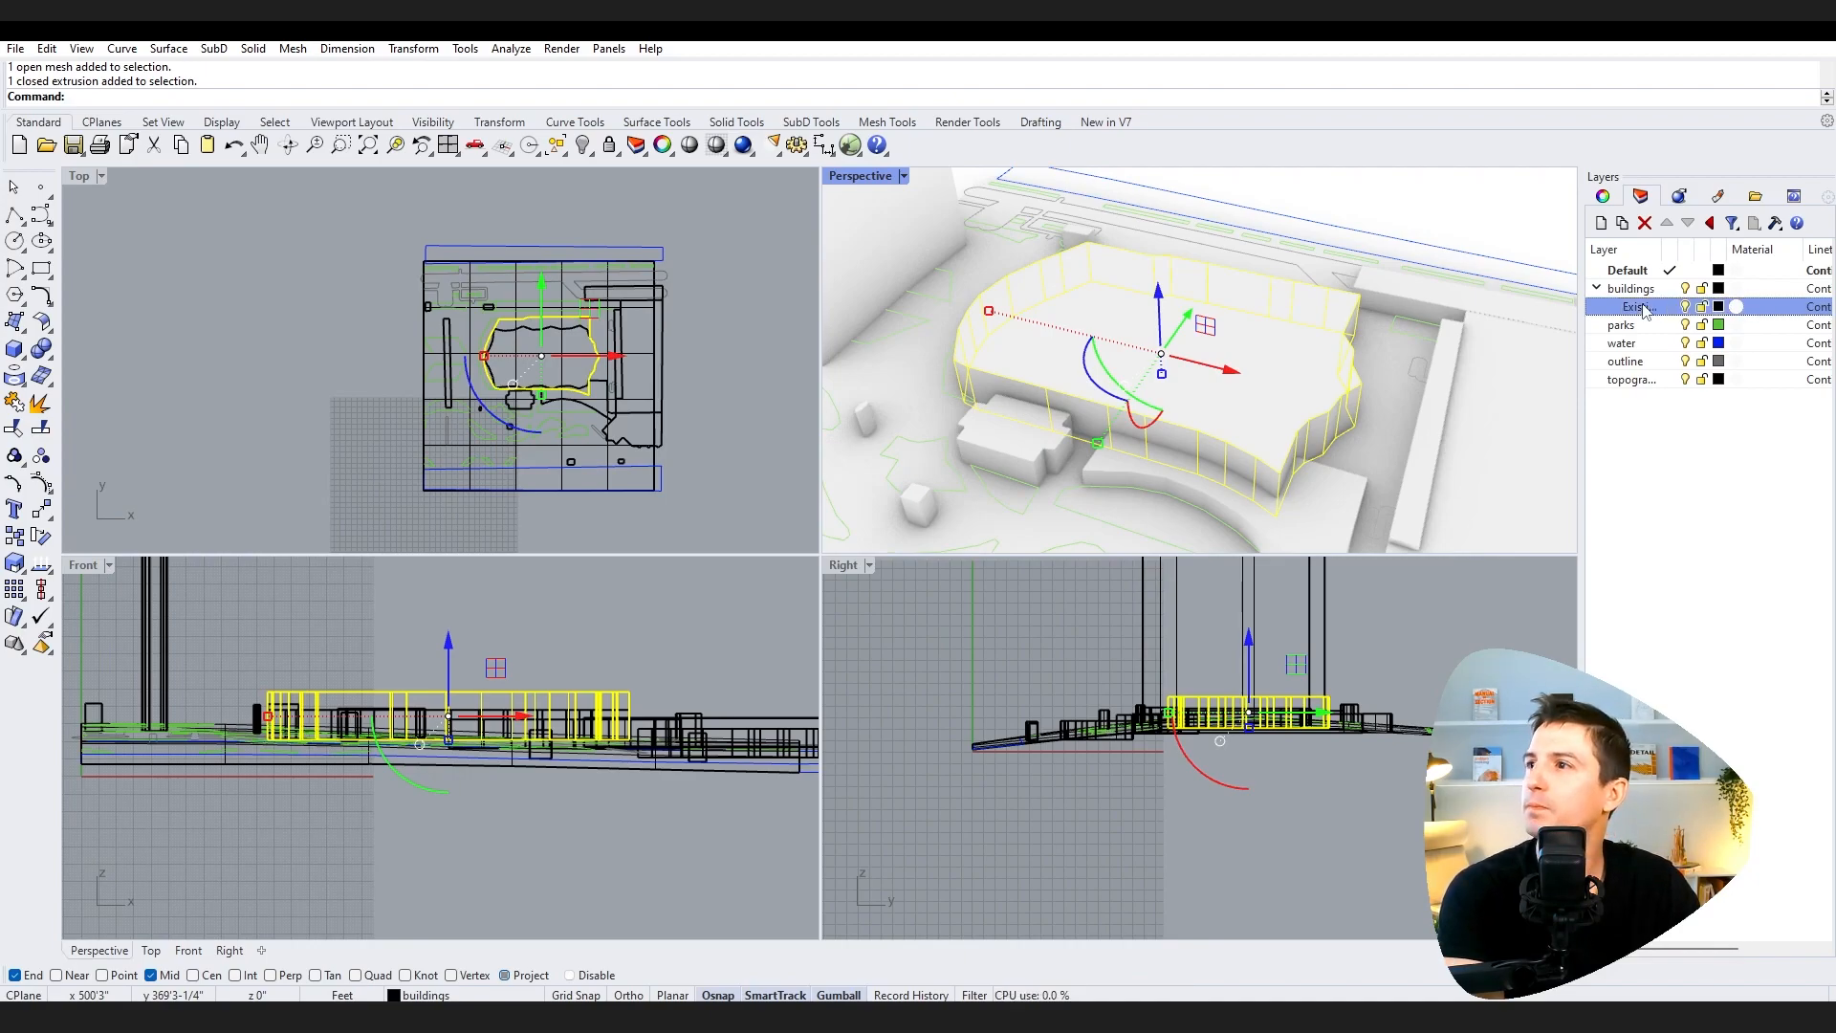
Step: Set the Existing Building to Demo layer colour to red and move the selected building onto it
{"action": "left_click", "coordinate": [1718, 307]}
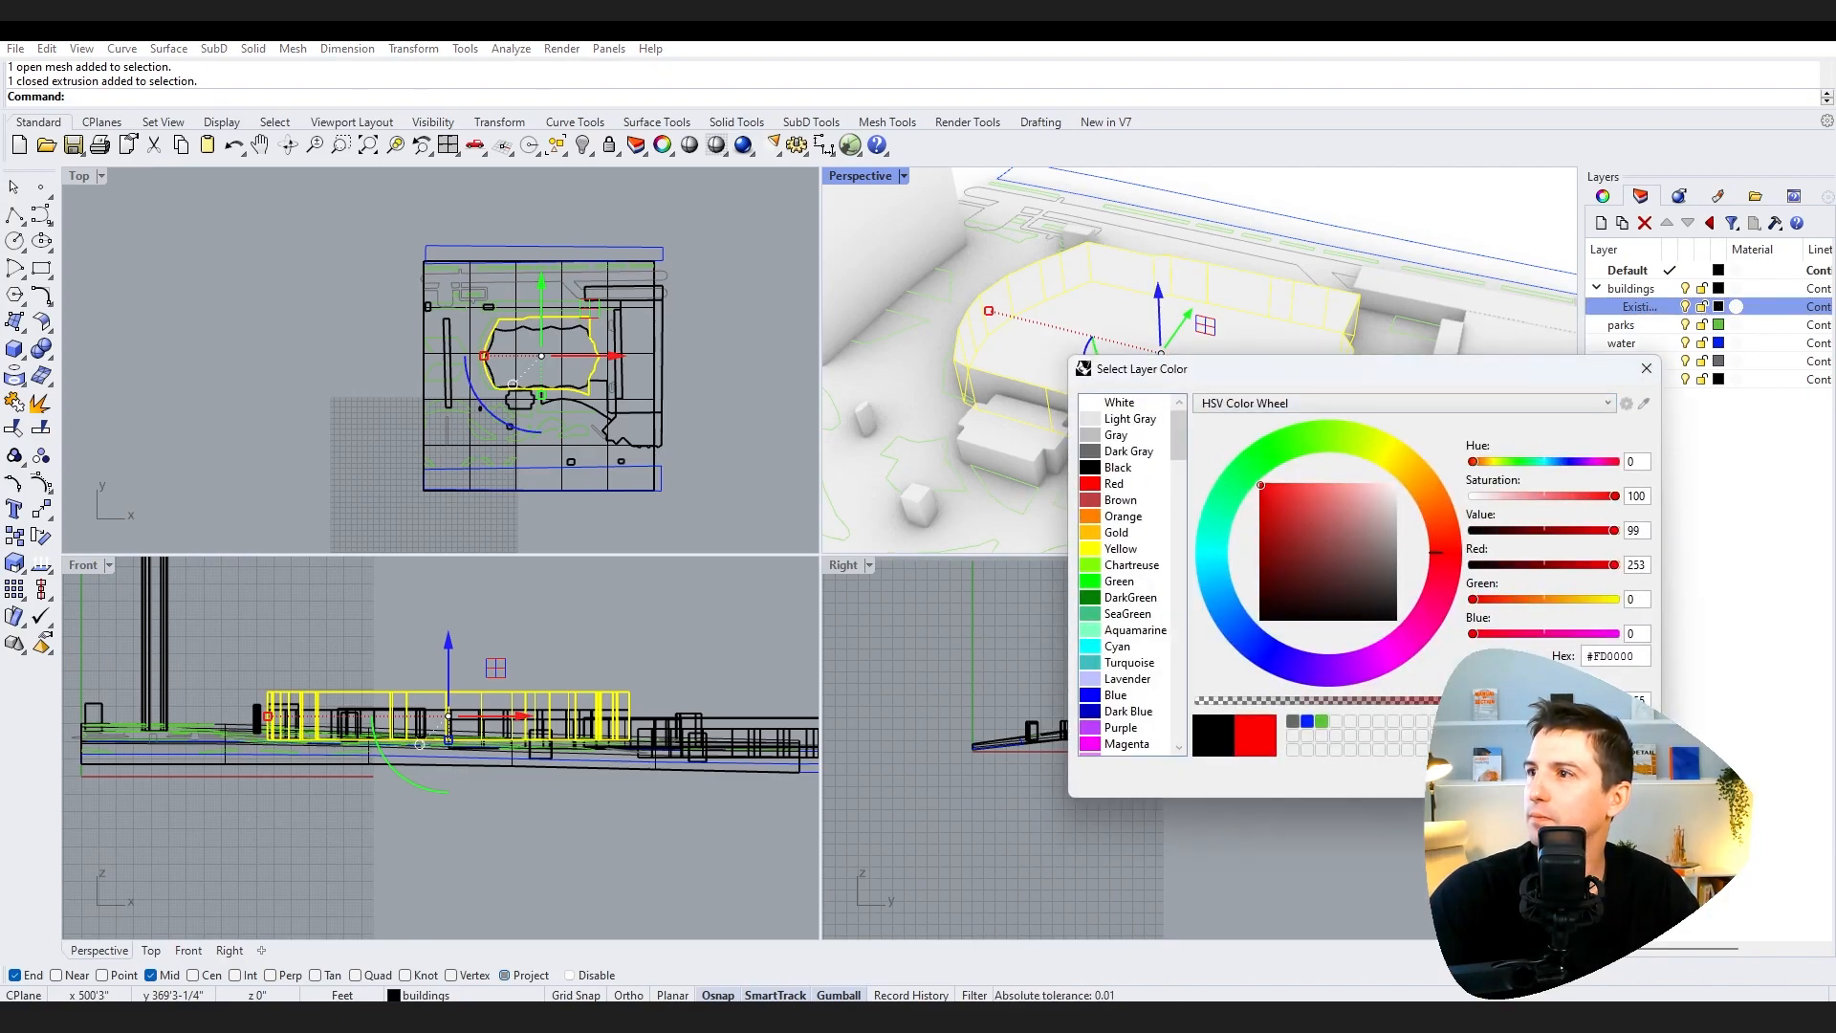
{"action": "left_click", "coordinate": [1540, 777]}
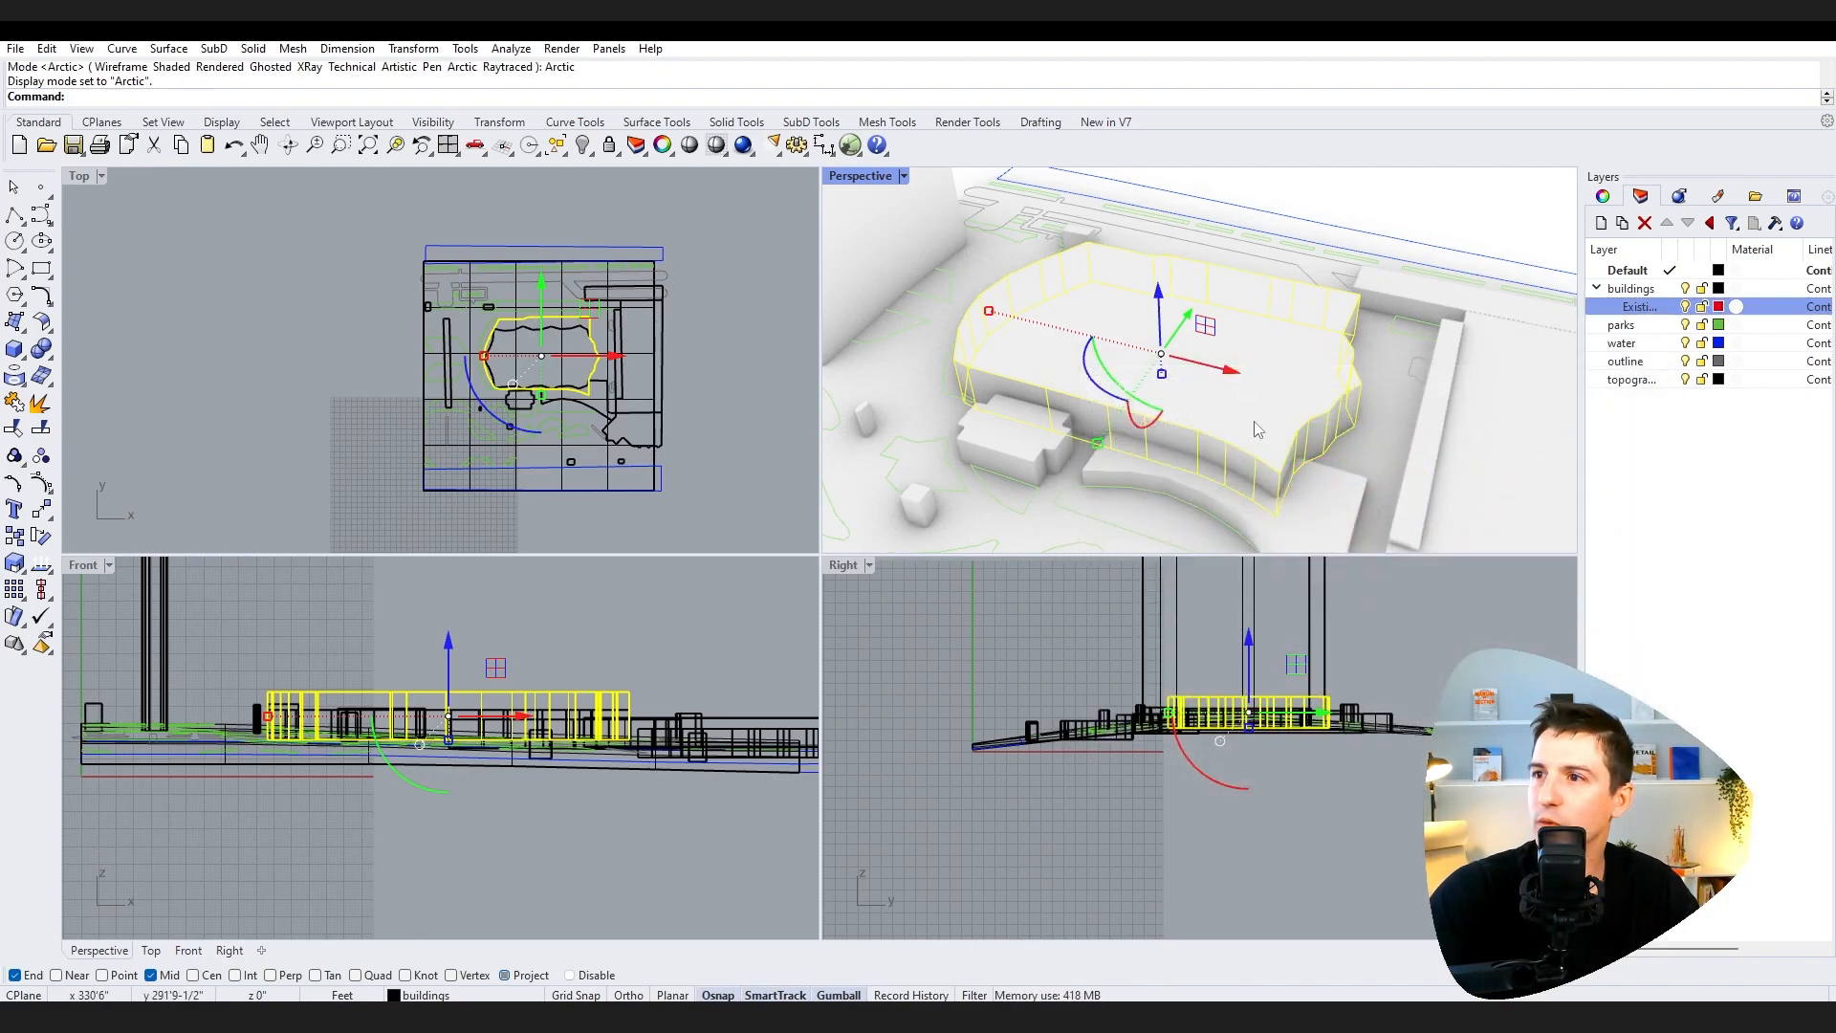
{"action": "right_click", "coordinate": [1637, 308]}
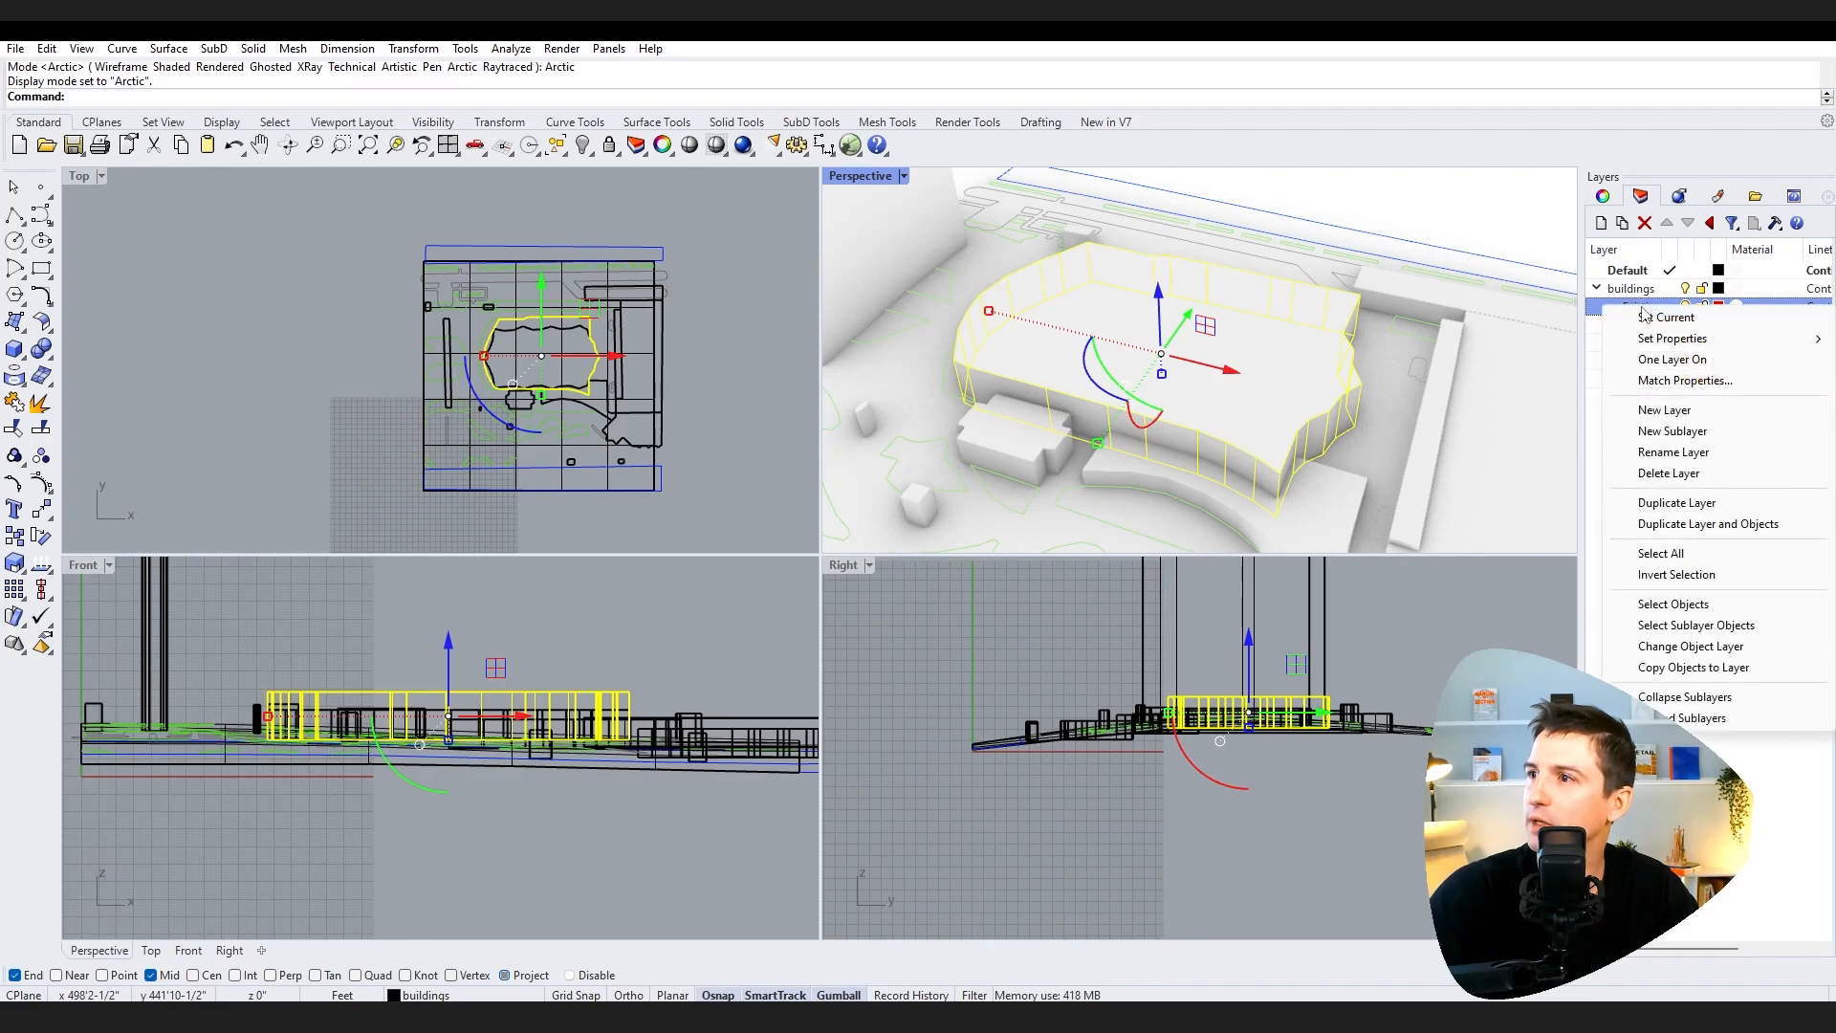
{"action": "left_click", "coordinate": [1693, 647]}
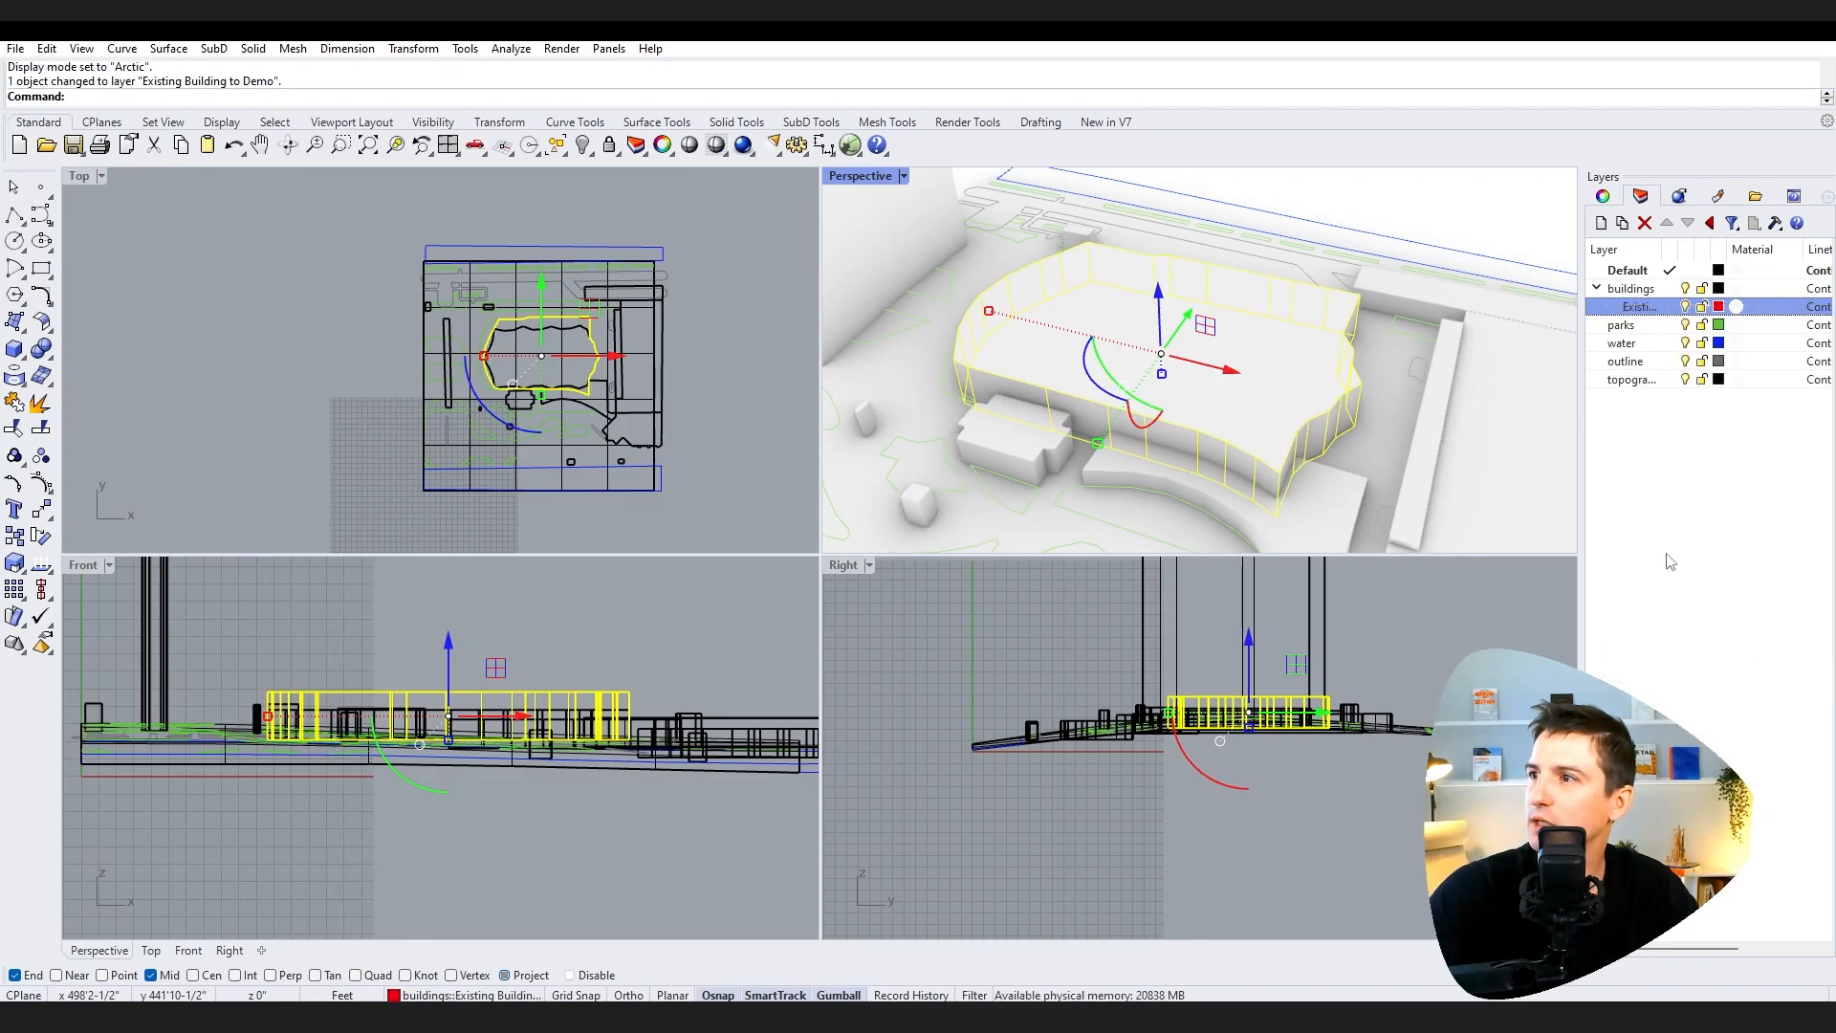
Step: Select the pavilion together with its adjoining building and move them to the Existing Building to Demo layer
{"action": "left_click", "coordinate": [1484, 223]}
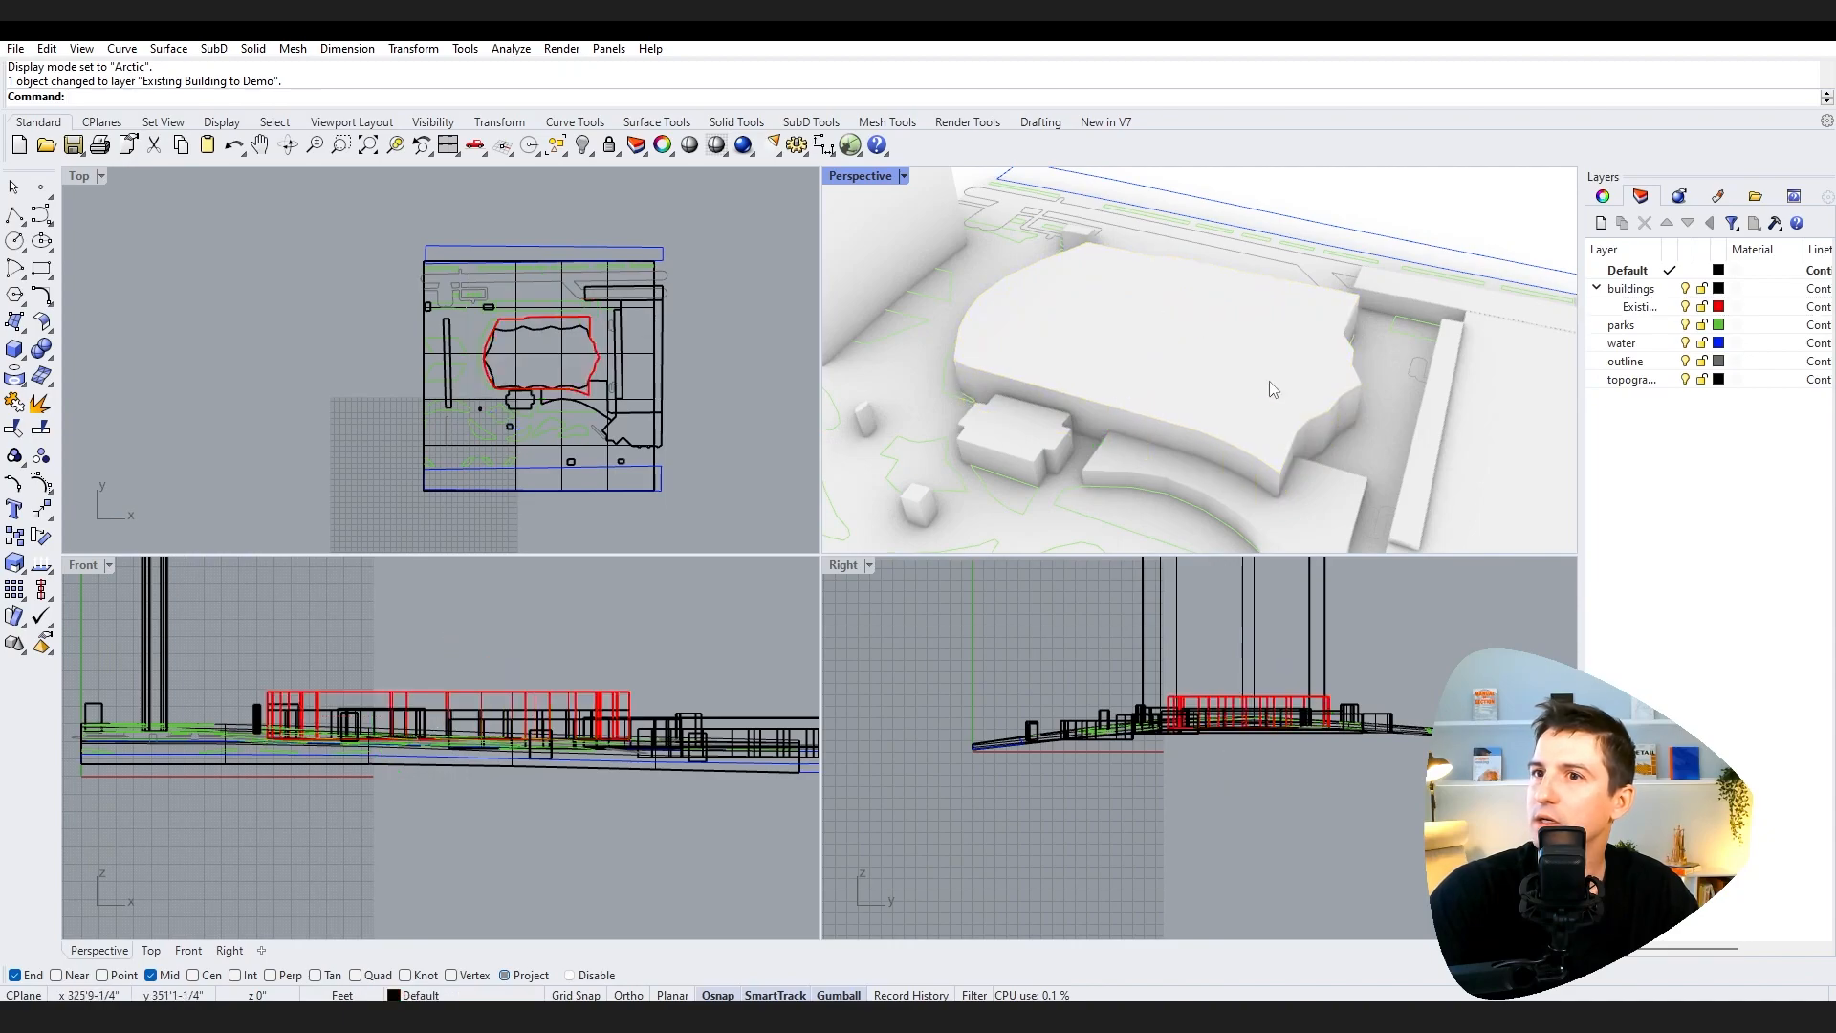
{"action": "left_click", "coordinate": [1346, 399]}
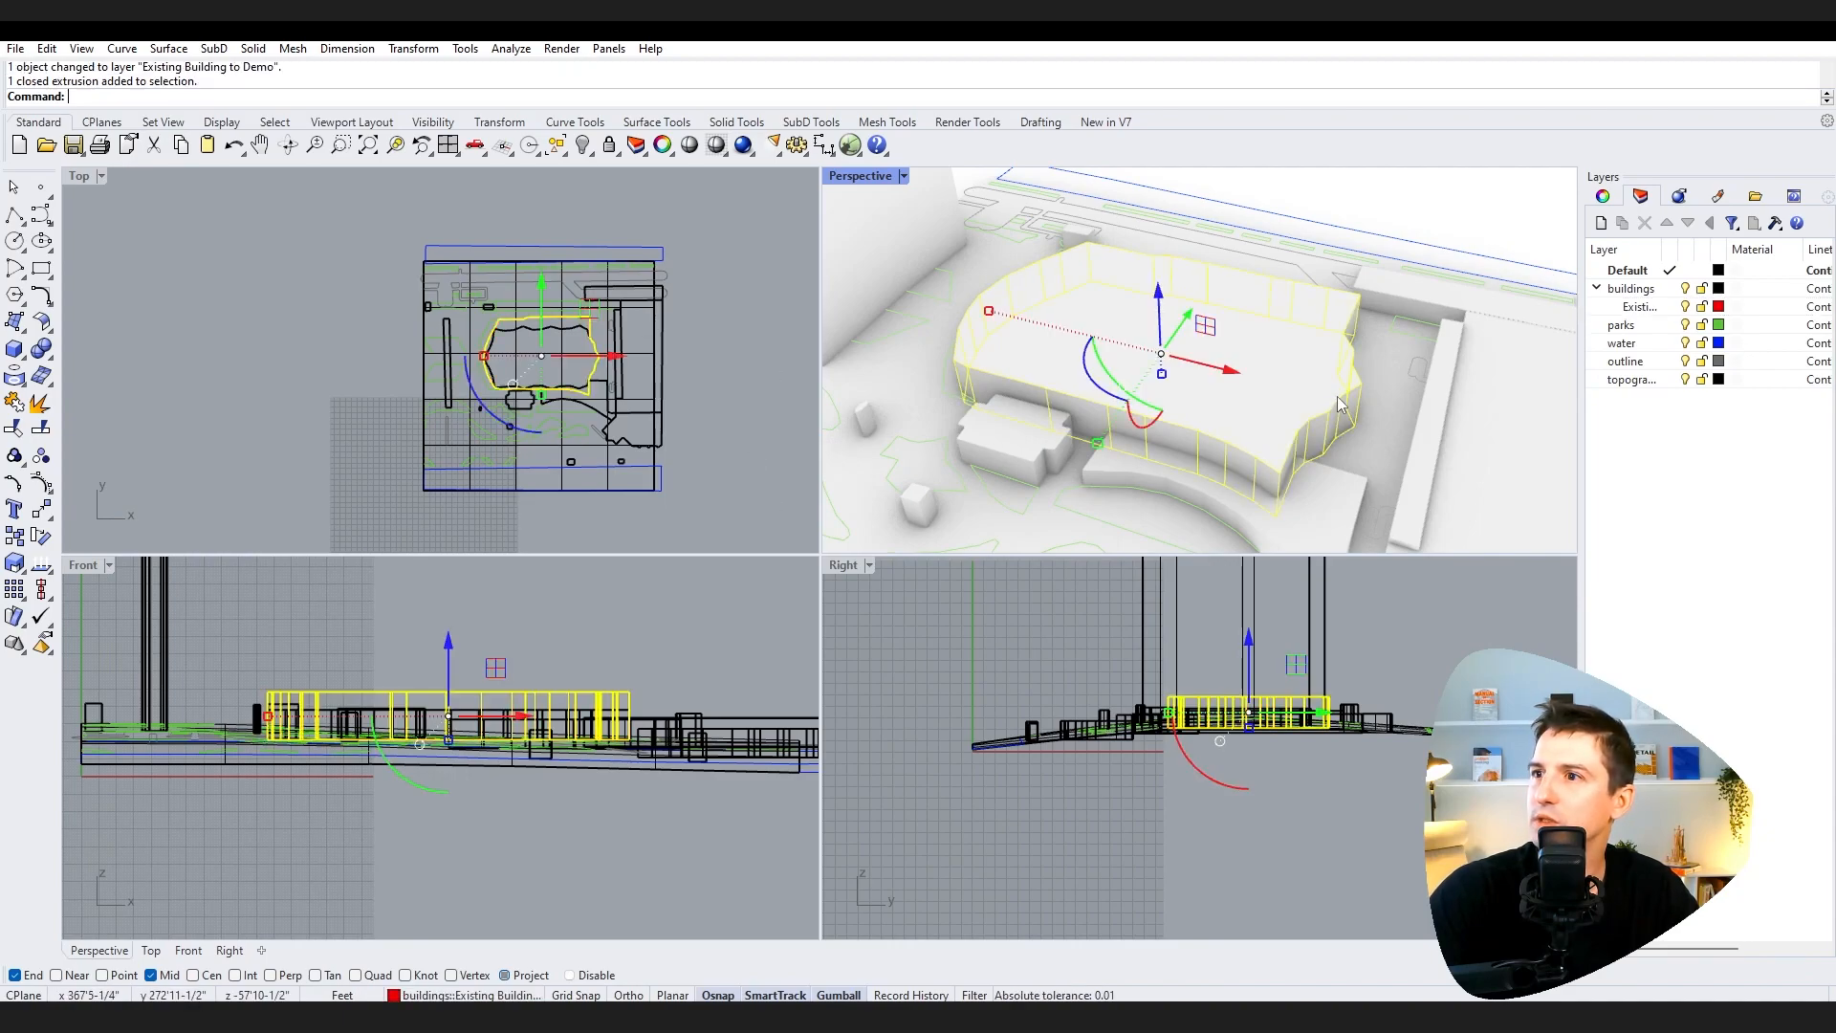
{"action": "scroll", "coordinate": [550, 330], "scroll_direction": "up", "scroll_amount": 5}
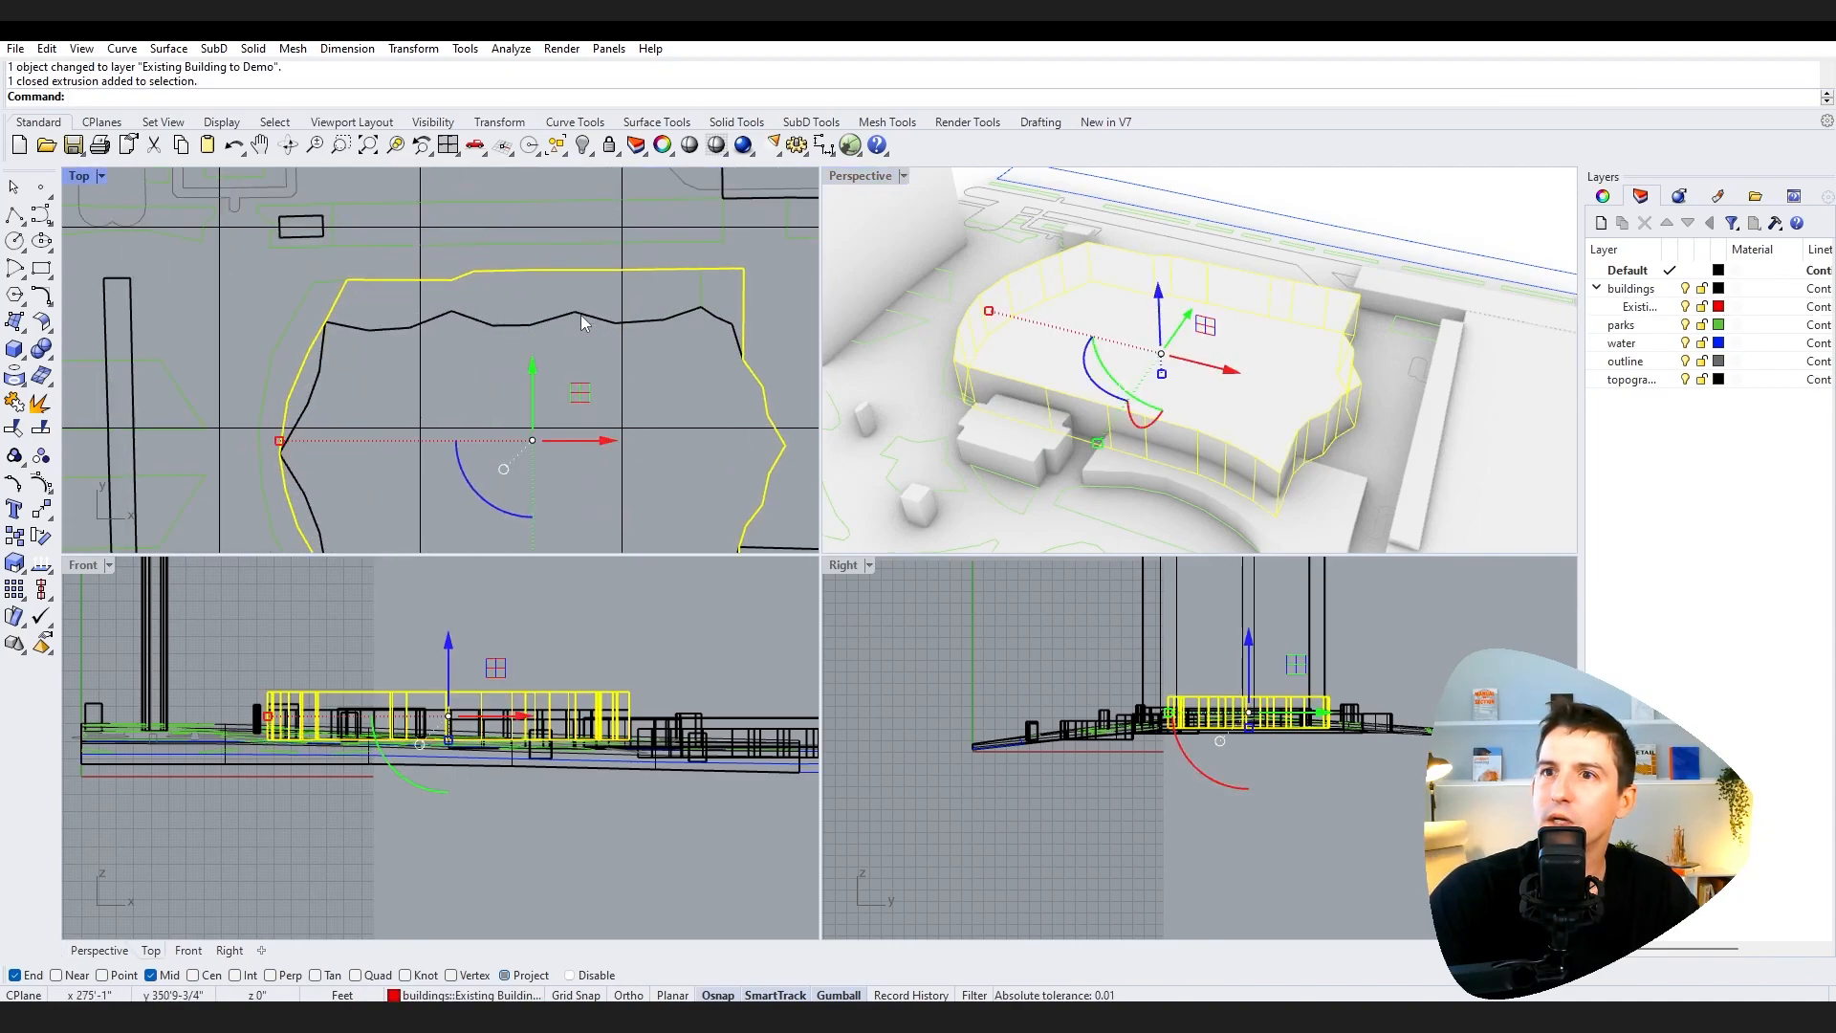
{"action": "left_click", "coordinate": [581, 314]}
{"action": "right_click_drag", "start_coordinate": [1003, 421], "coordinate": [861, 478]}
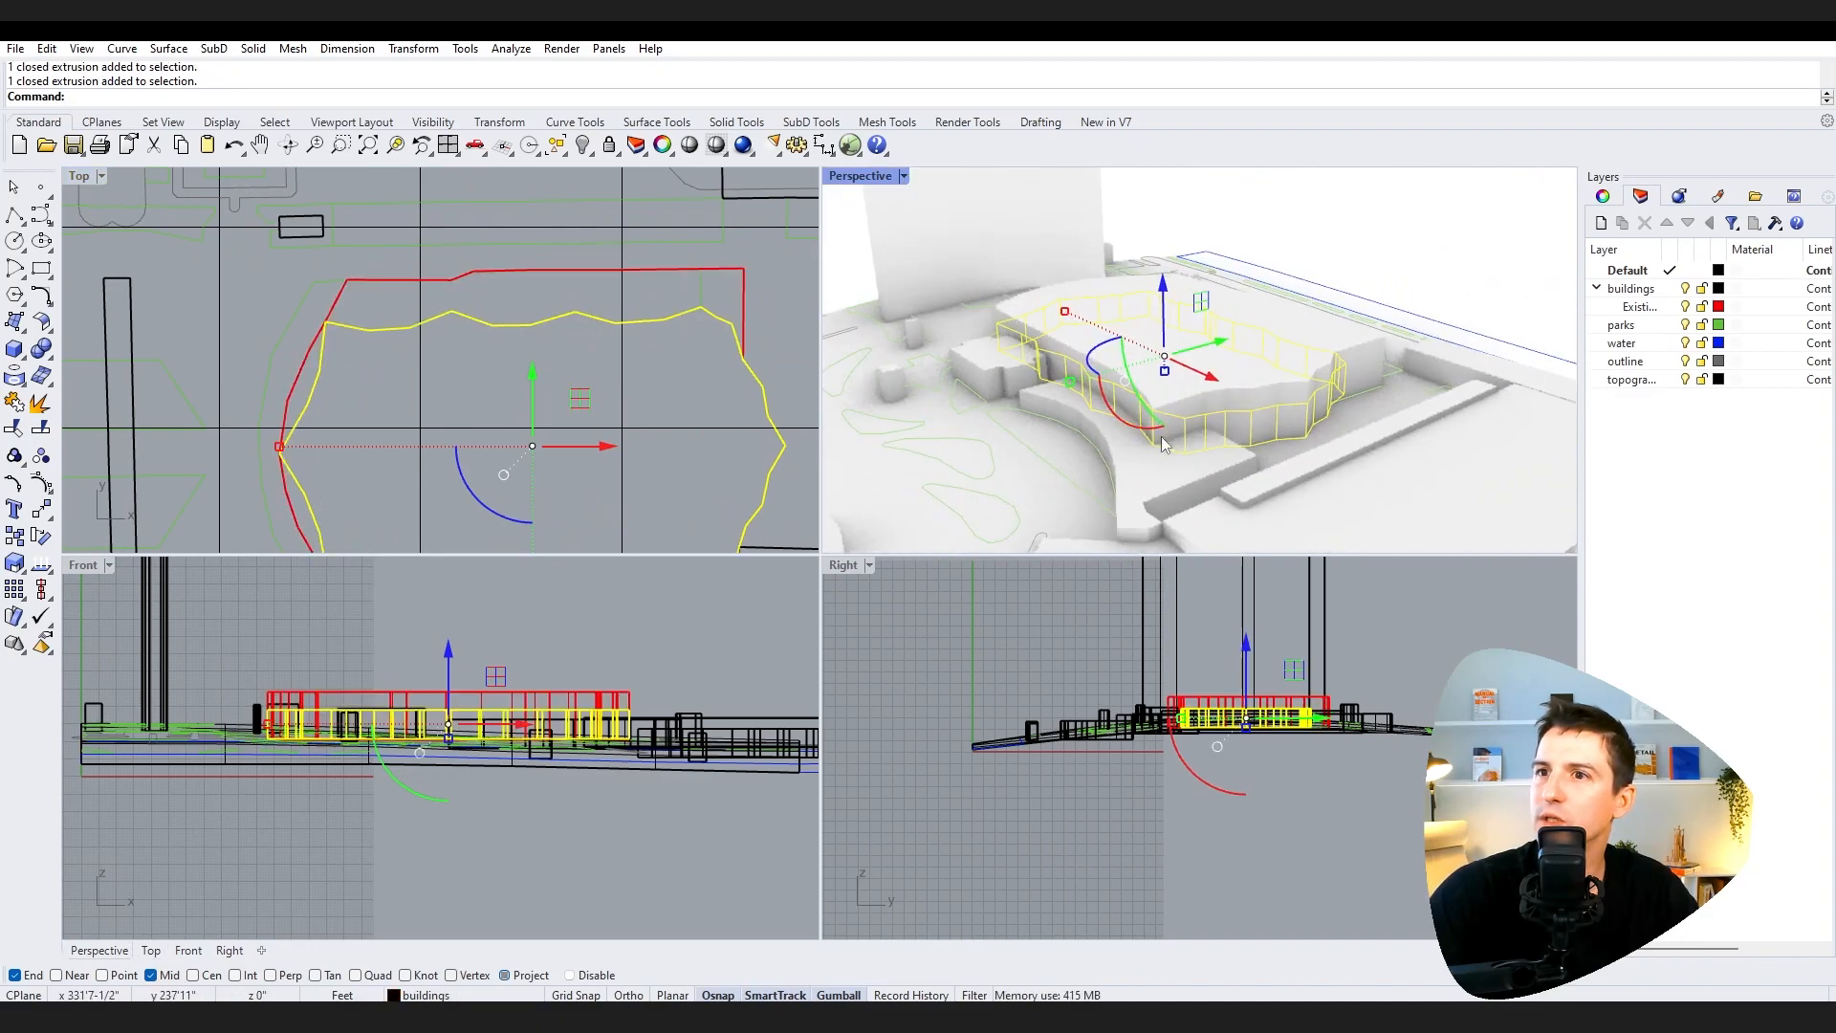
{"action": "right_click_drag", "start_coordinate": [1172, 470], "coordinate": [1501, 368]}
{"action": "right_click", "coordinate": [1630, 307]}
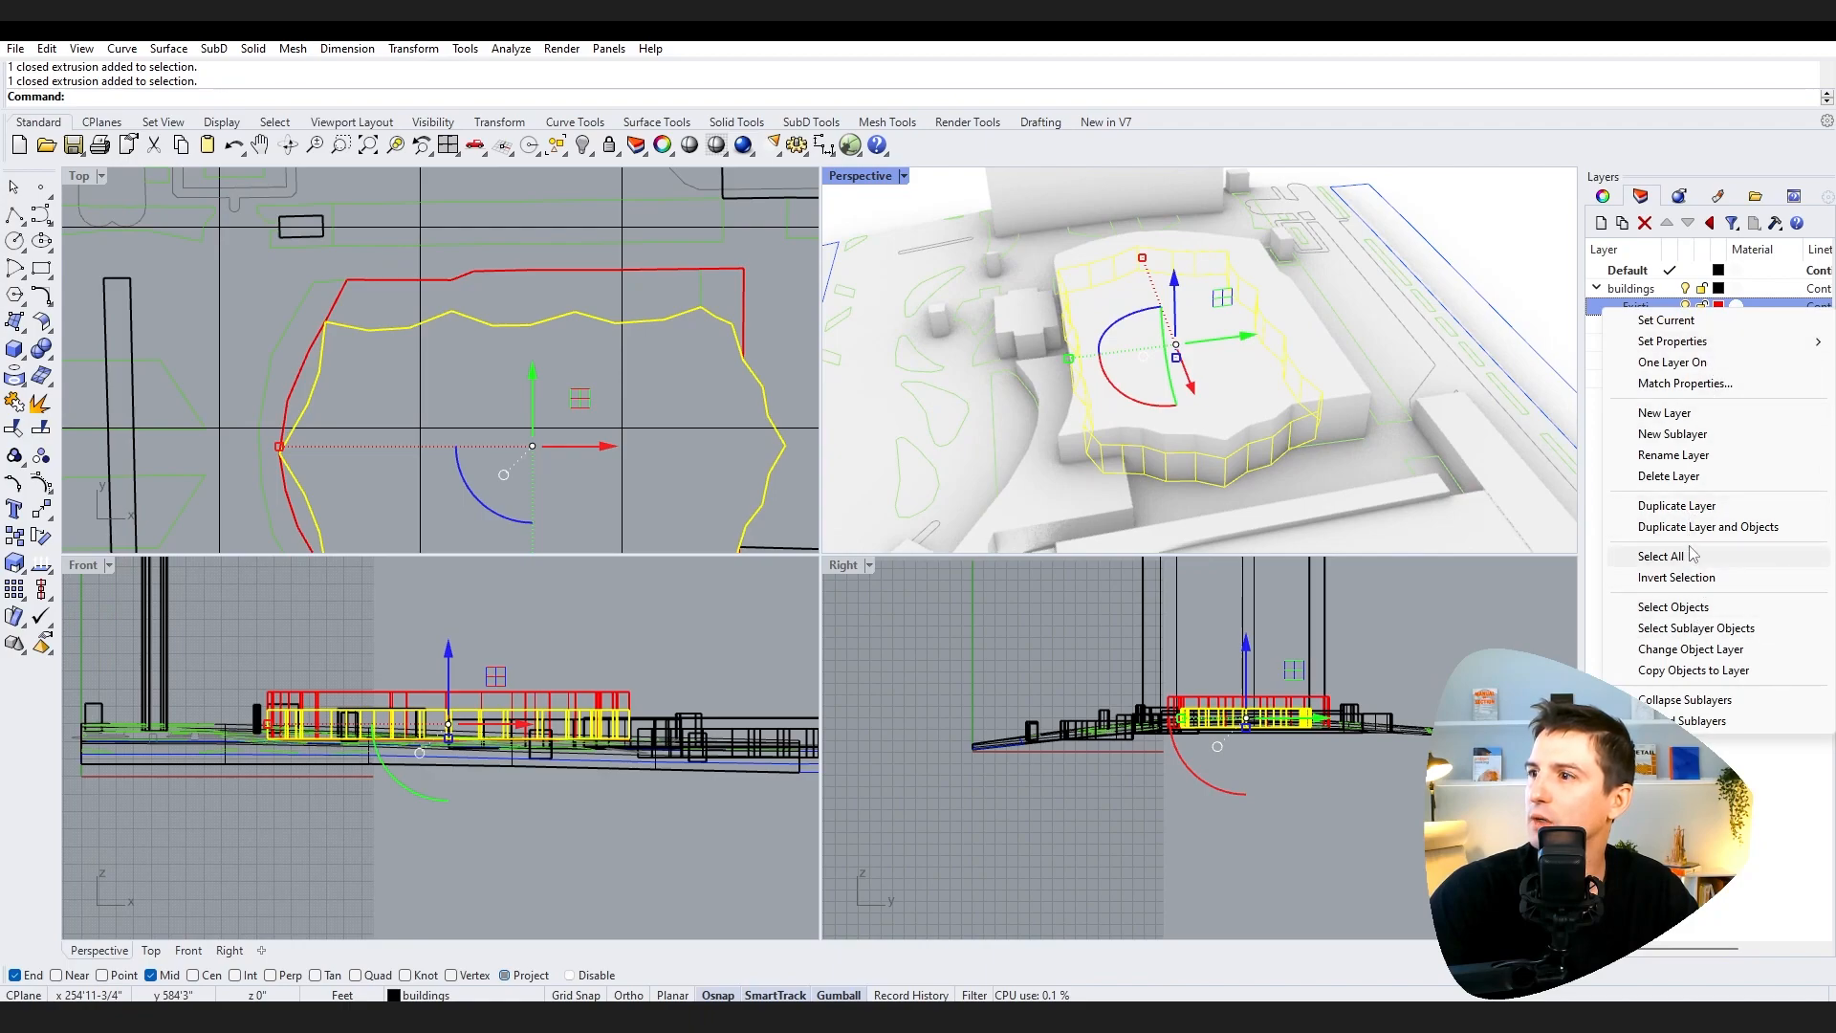
{"action": "left_click", "coordinate": [1690, 649]}
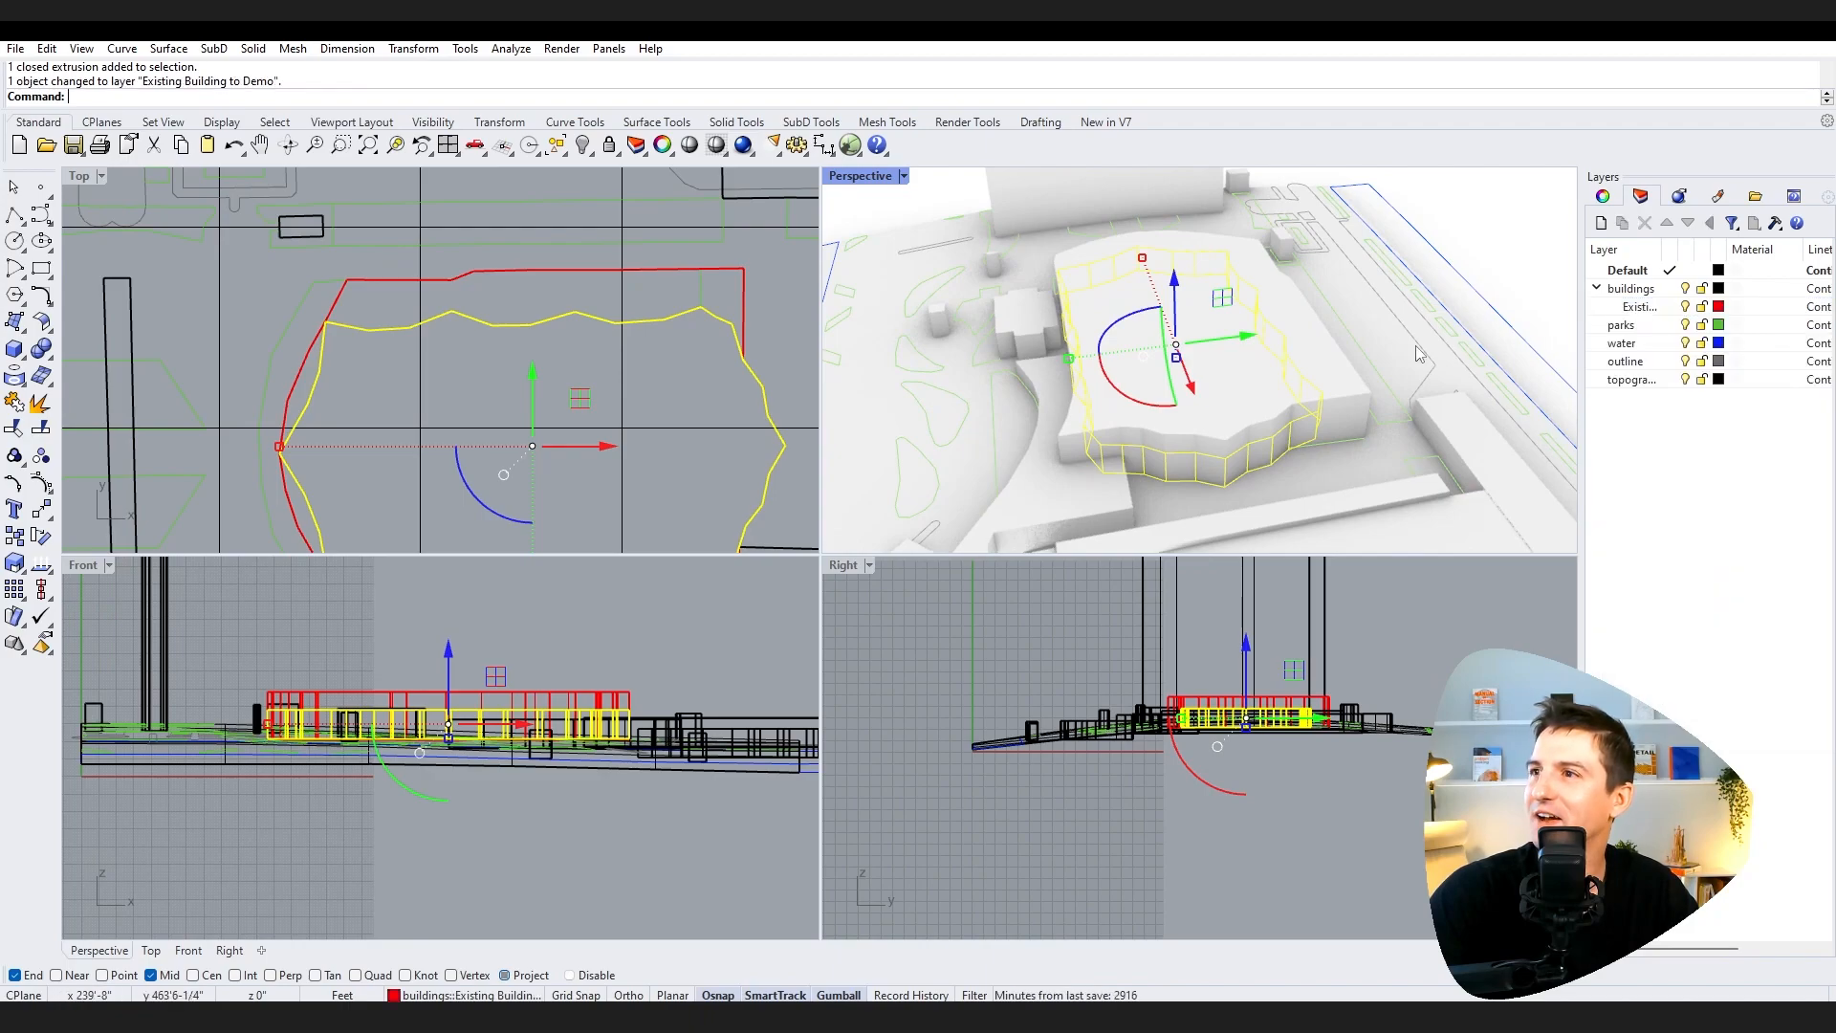
Step: Hide the Existing Building to Demo layer and orbit to view the site without it
{"action": "left_click", "coordinate": [1508, 238]}
{"action": "right_click_drag", "start_coordinate": [1133, 541], "coordinate": [1188, 508]}
{"action": "left_click", "coordinate": [1637, 307]}
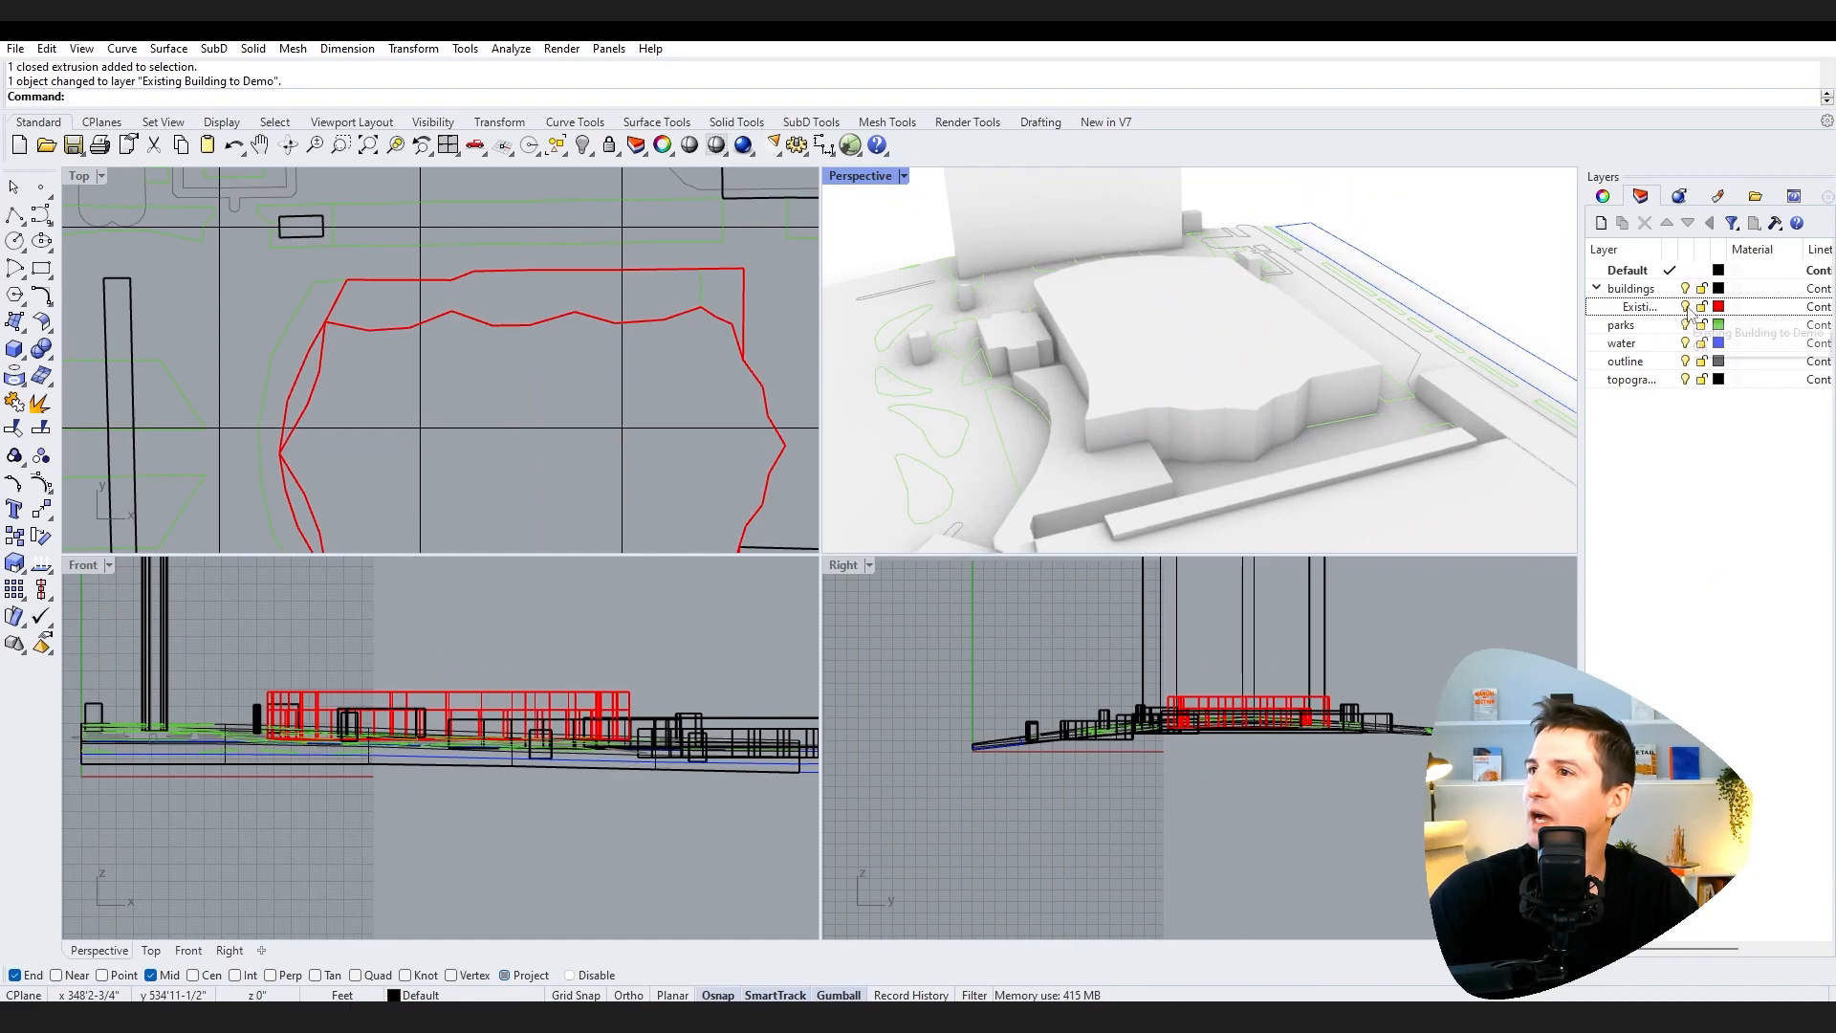
{"action": "left_click", "coordinate": [1685, 306]}
{"action": "right_click_drag", "start_coordinate": [1209, 392], "coordinate": [1094, 428]}
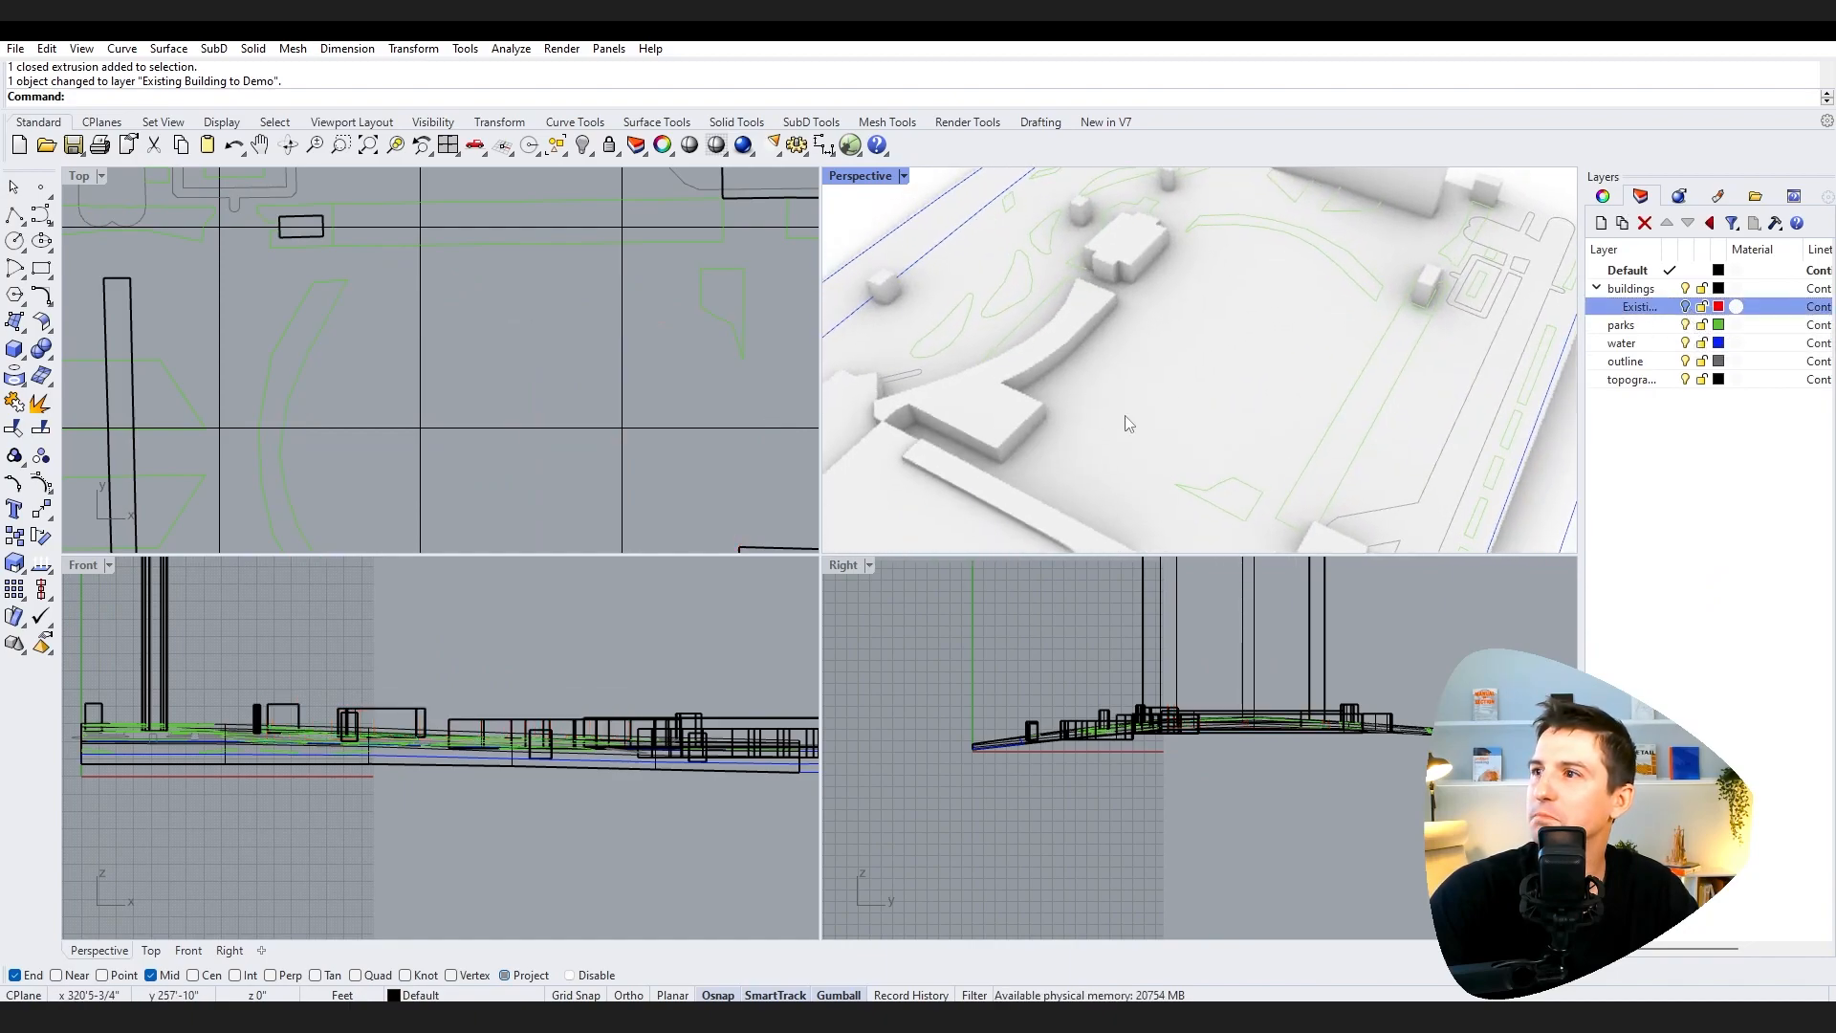
{"action": "left_click", "coordinate": [1596, 287]}
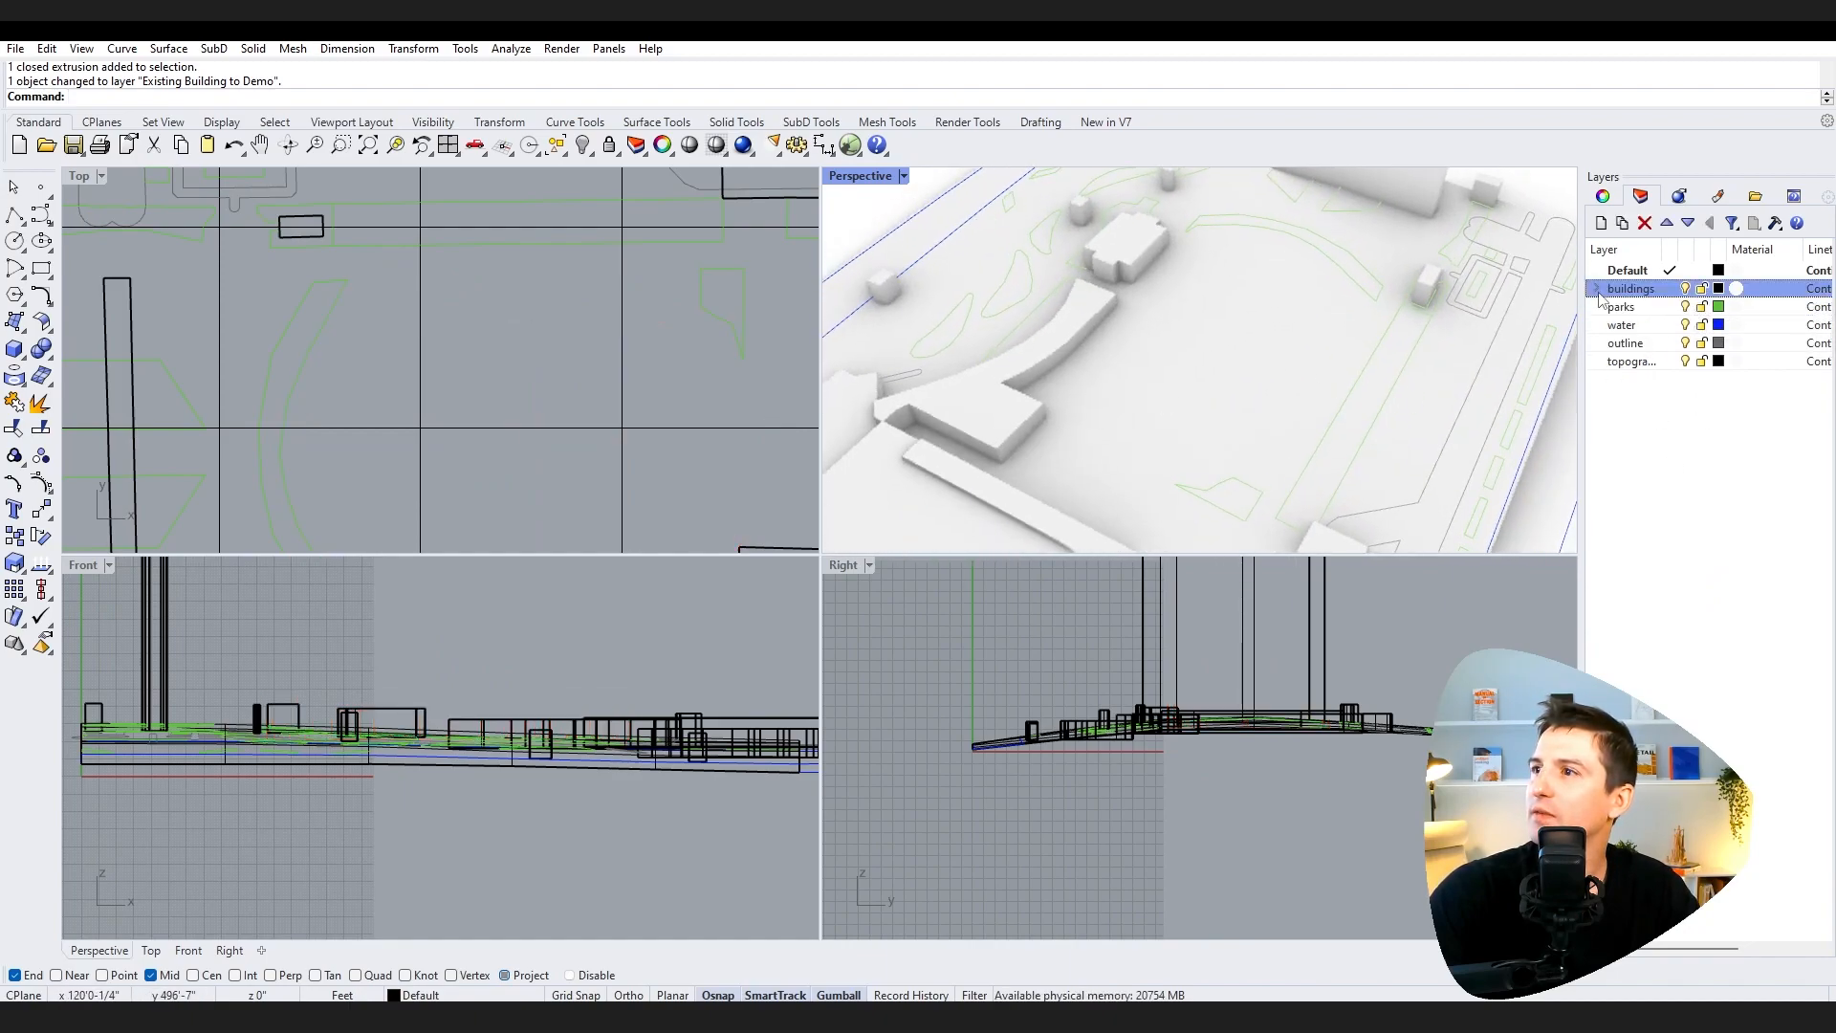
{"action": "right_click_drag", "start_coordinate": [1094, 471], "coordinate": [1184, 421]}
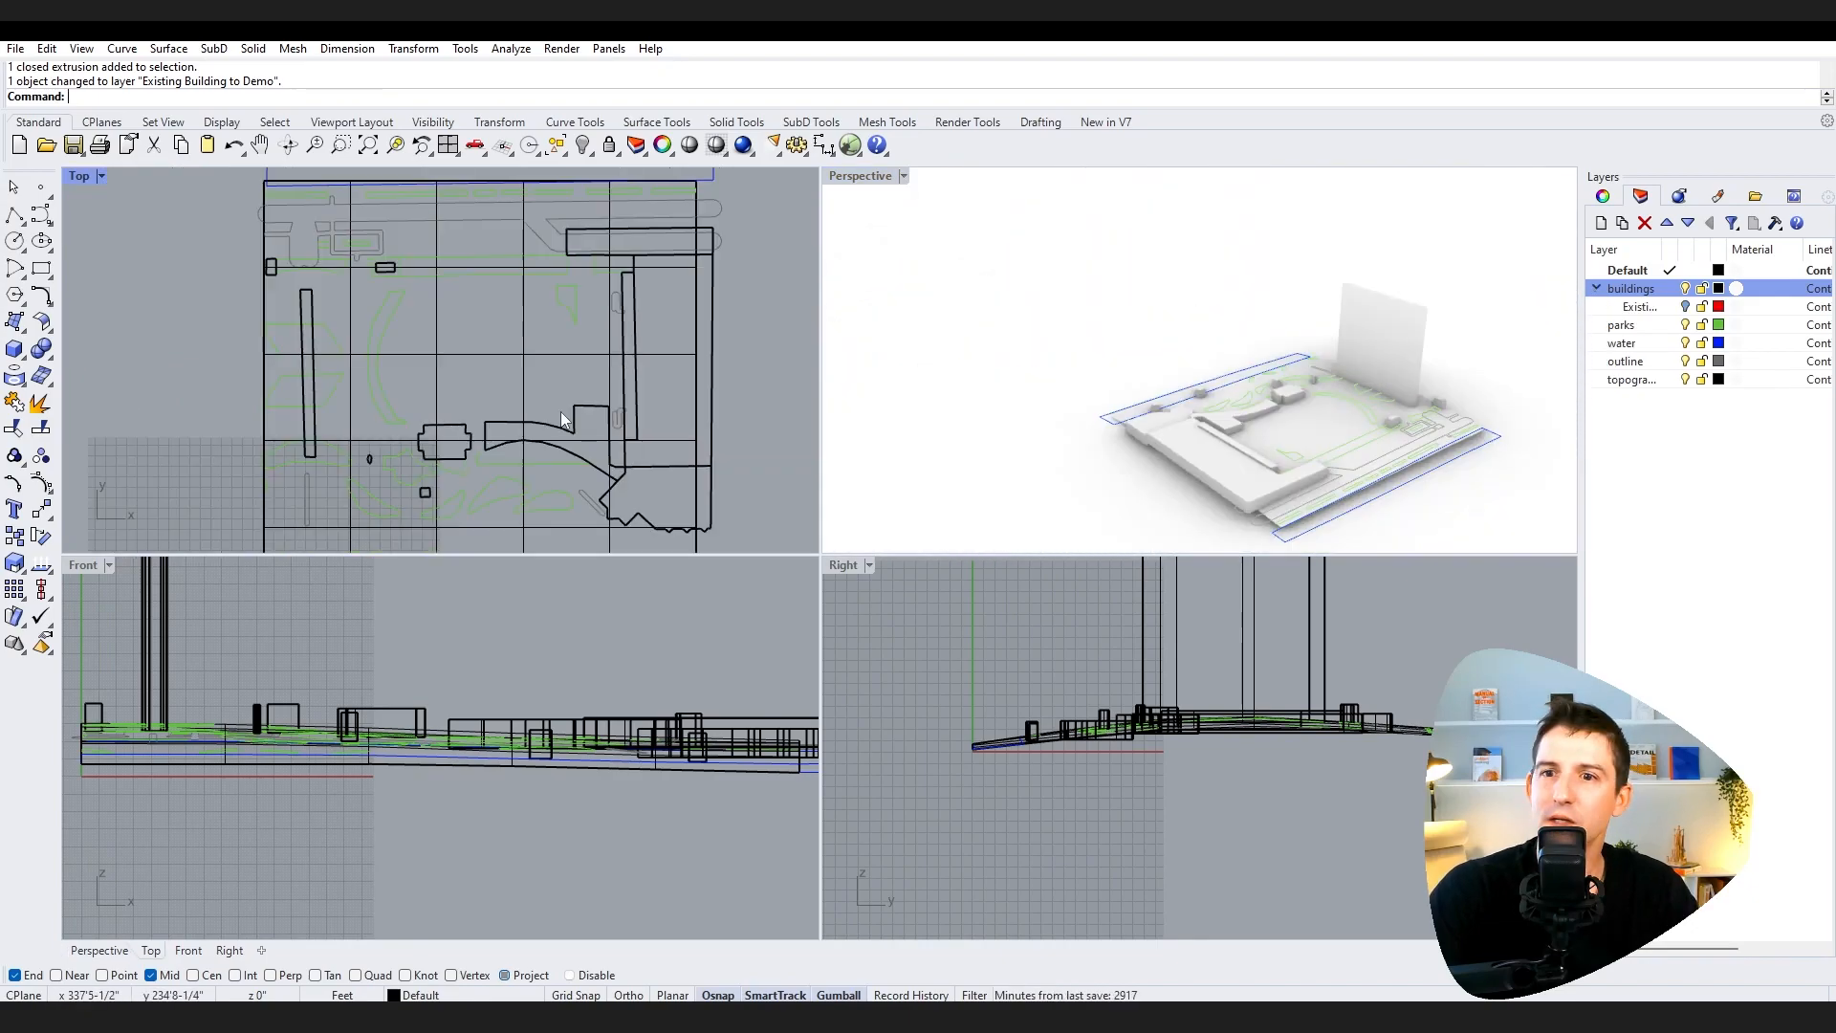
Step: Select all objects and move the whole model from a building corner point to the origin 0,0,0
{"action": "scroll", "coordinate": [494, 612], "scroll_direction": "down", "scroll_amount": 4}
{"action": "right_click_drag", "start_coordinate": [416, 600], "coordinate": [381, 688]}
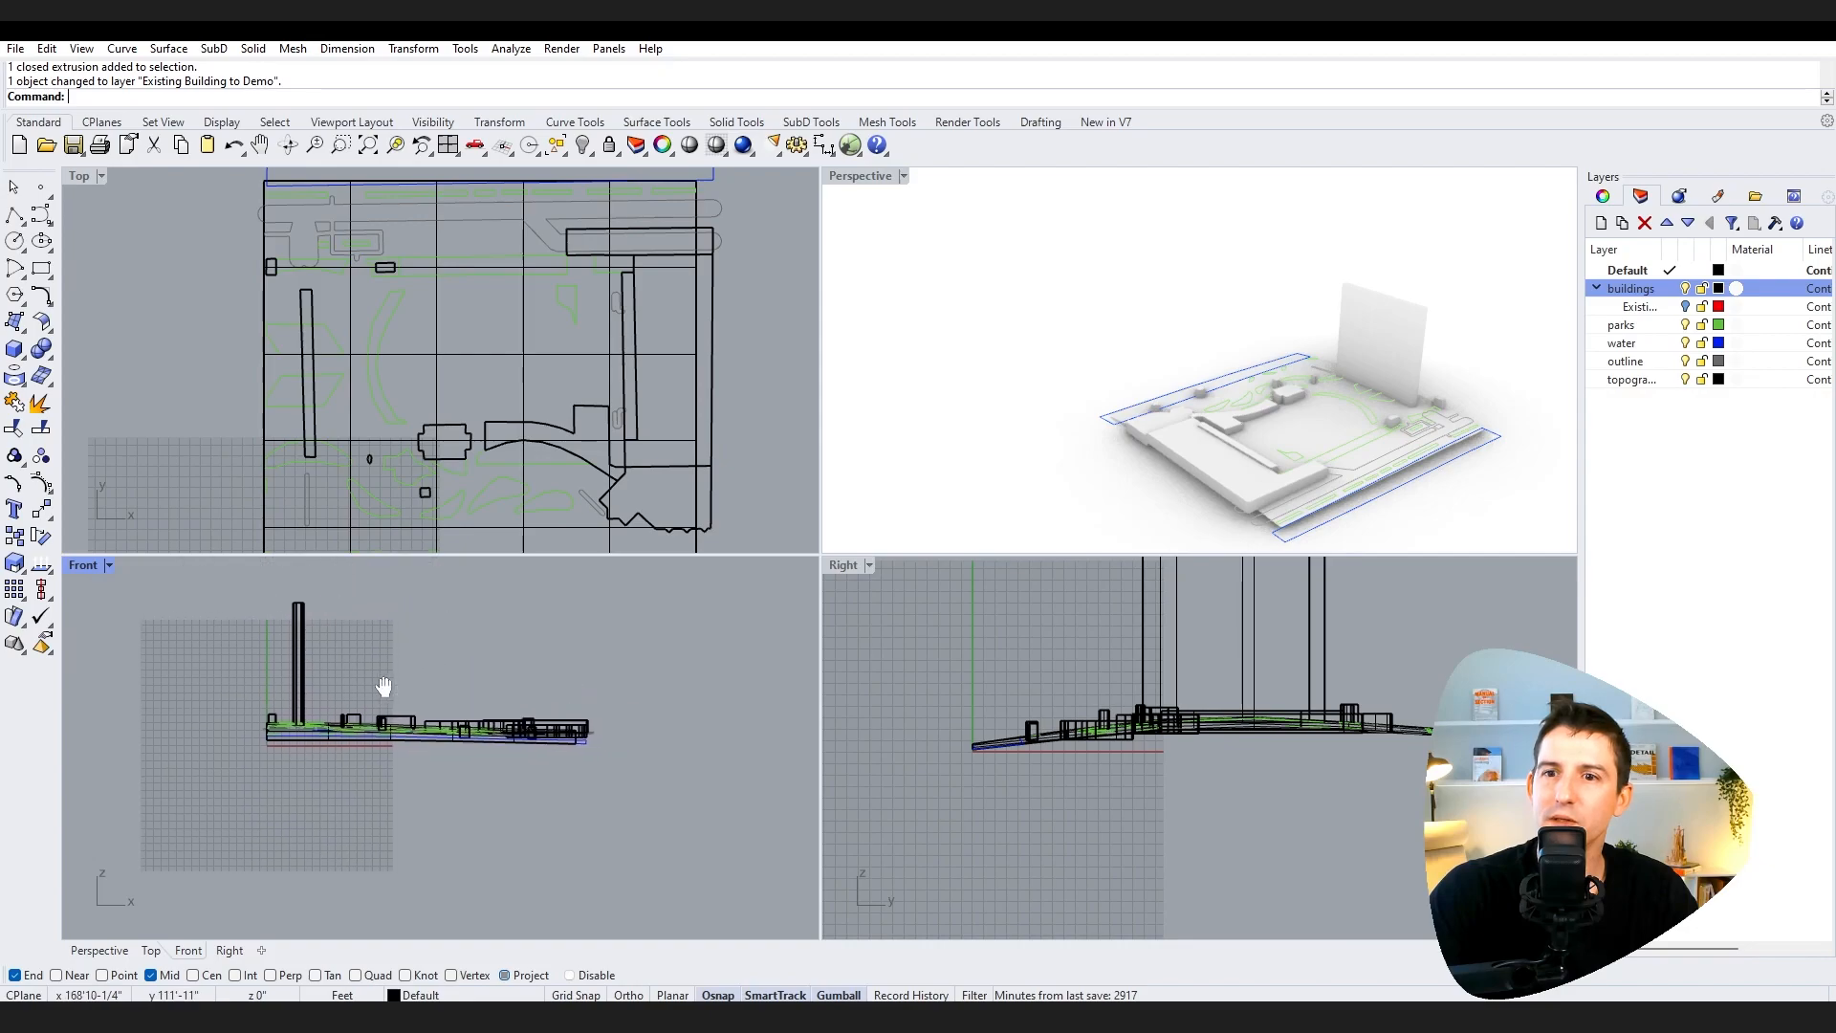
{"action": "scroll", "coordinate": [294, 728], "scroll_direction": "up", "scroll_amount": 1}
{"action": "right_click_drag", "start_coordinate": [376, 709], "coordinate": [350, 725]}
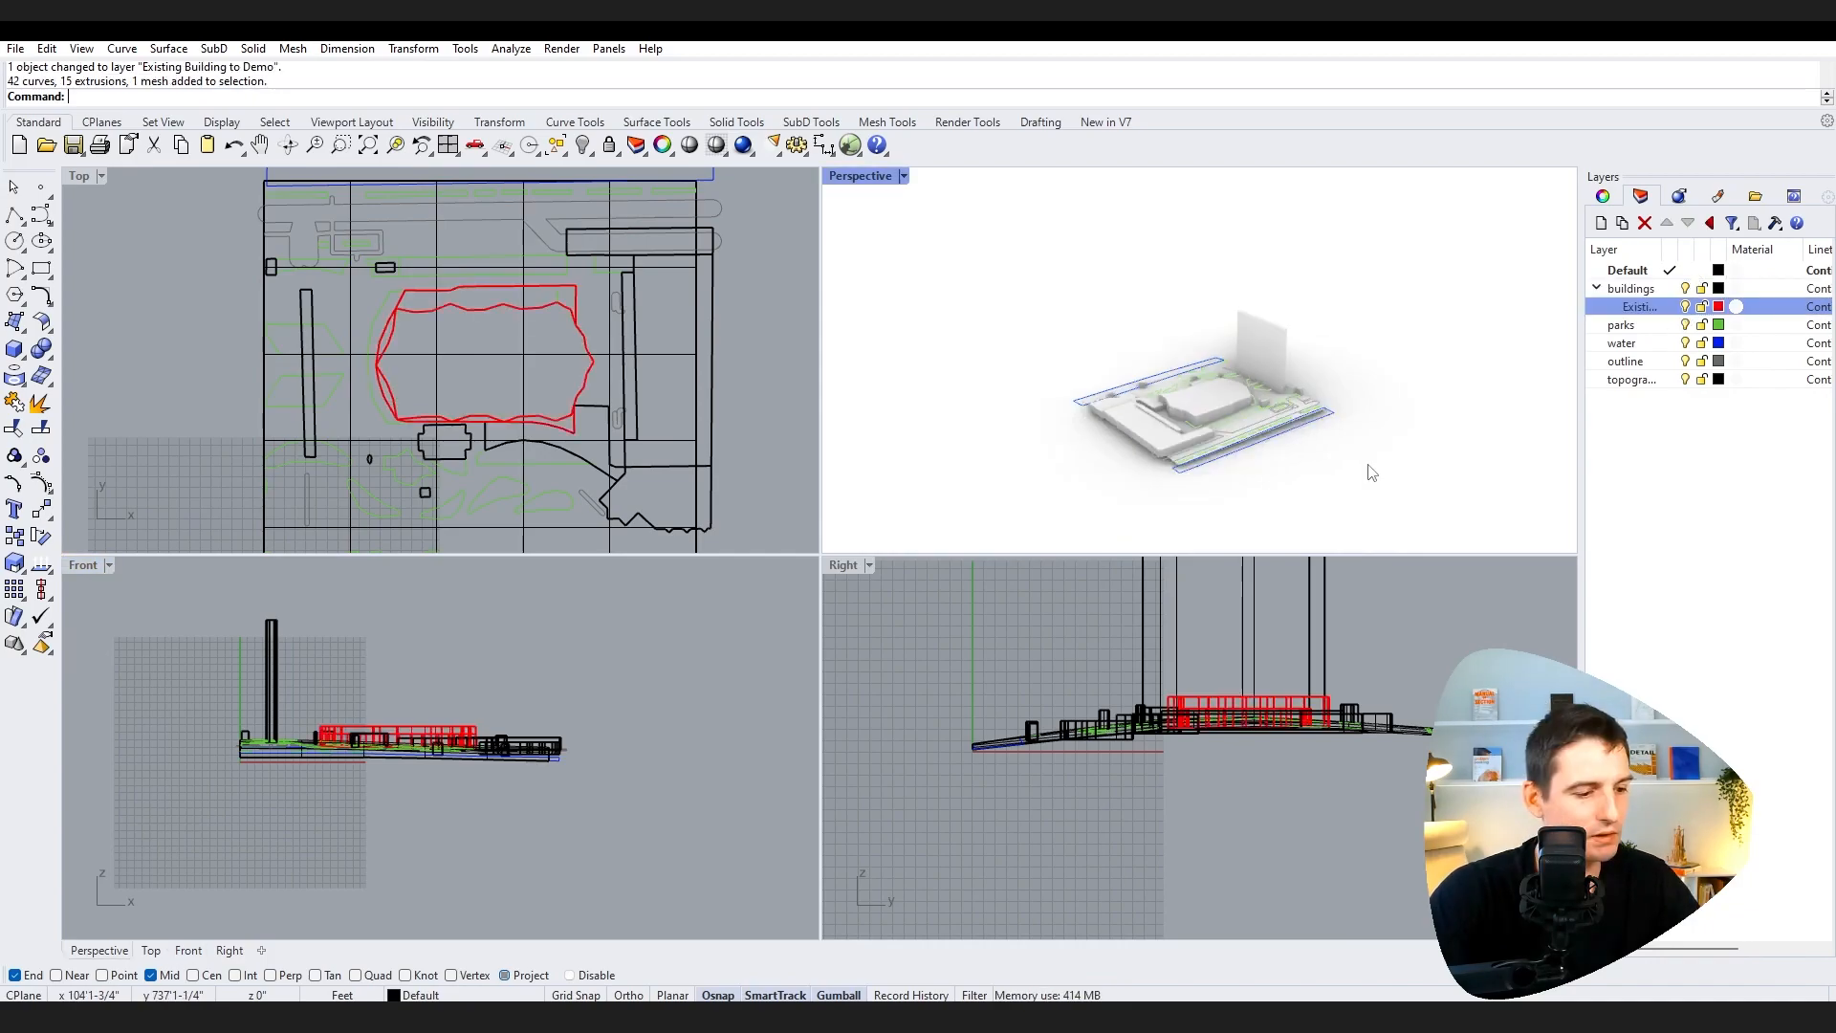
{"action": "key", "text": "ctrl+a"}
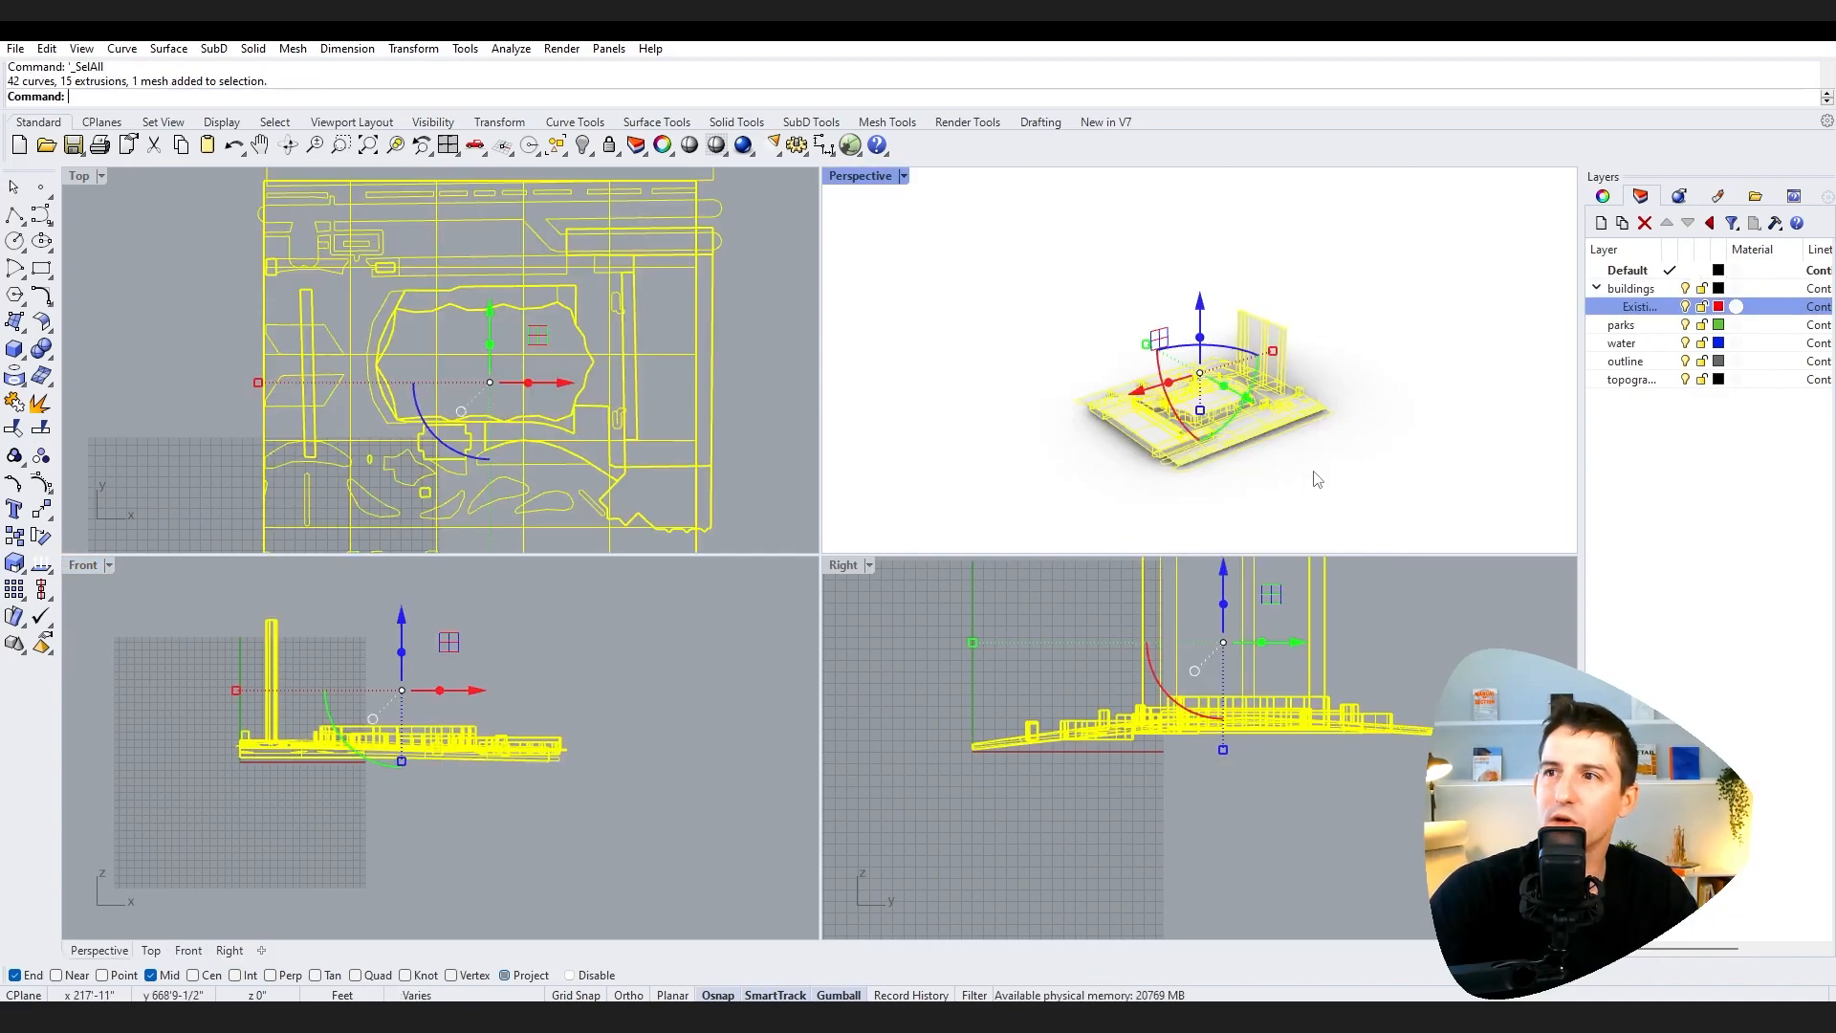
{"action": "type", "text": "move"}
{"action": "key", "text": "Return"}
{"action": "scroll", "coordinate": [1342, 452], "scroll_direction": "up", "scroll_amount": 5}
{"action": "scroll", "coordinate": [1342, 451], "scroll_direction": "up", "scroll_amount": 8}
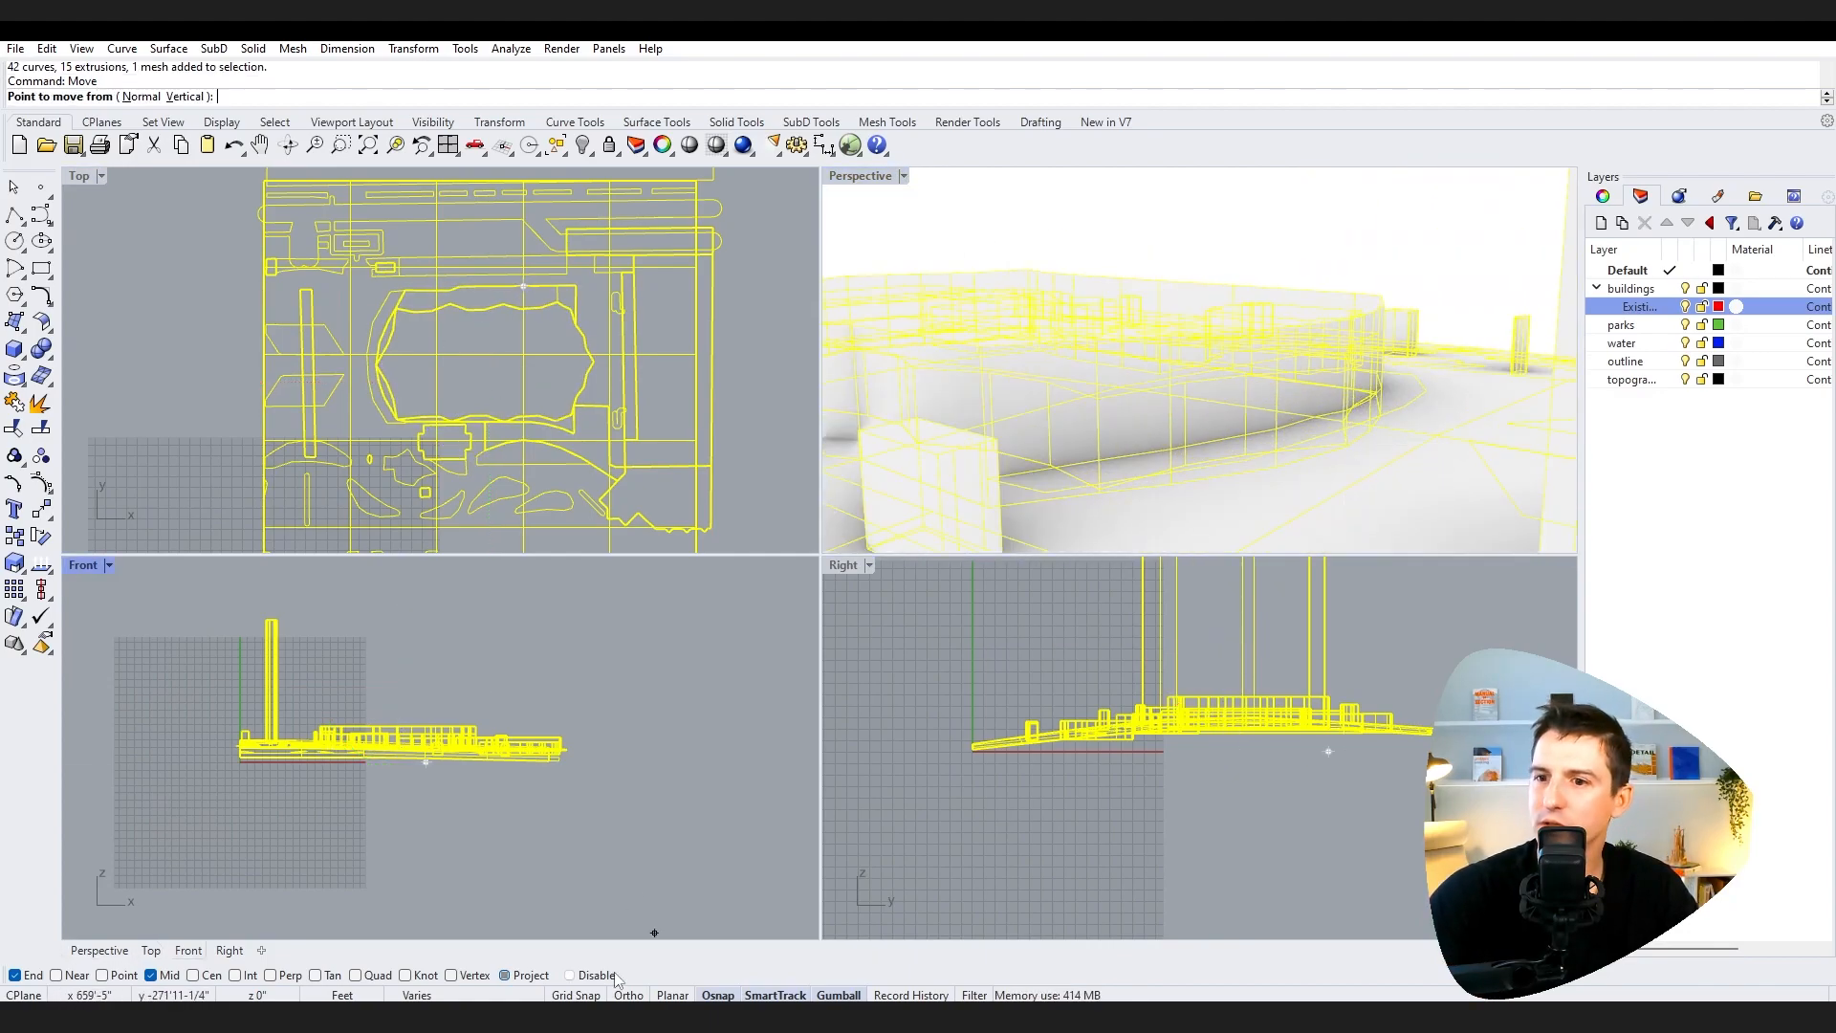
{"action": "left_click", "coordinate": [505, 976]}
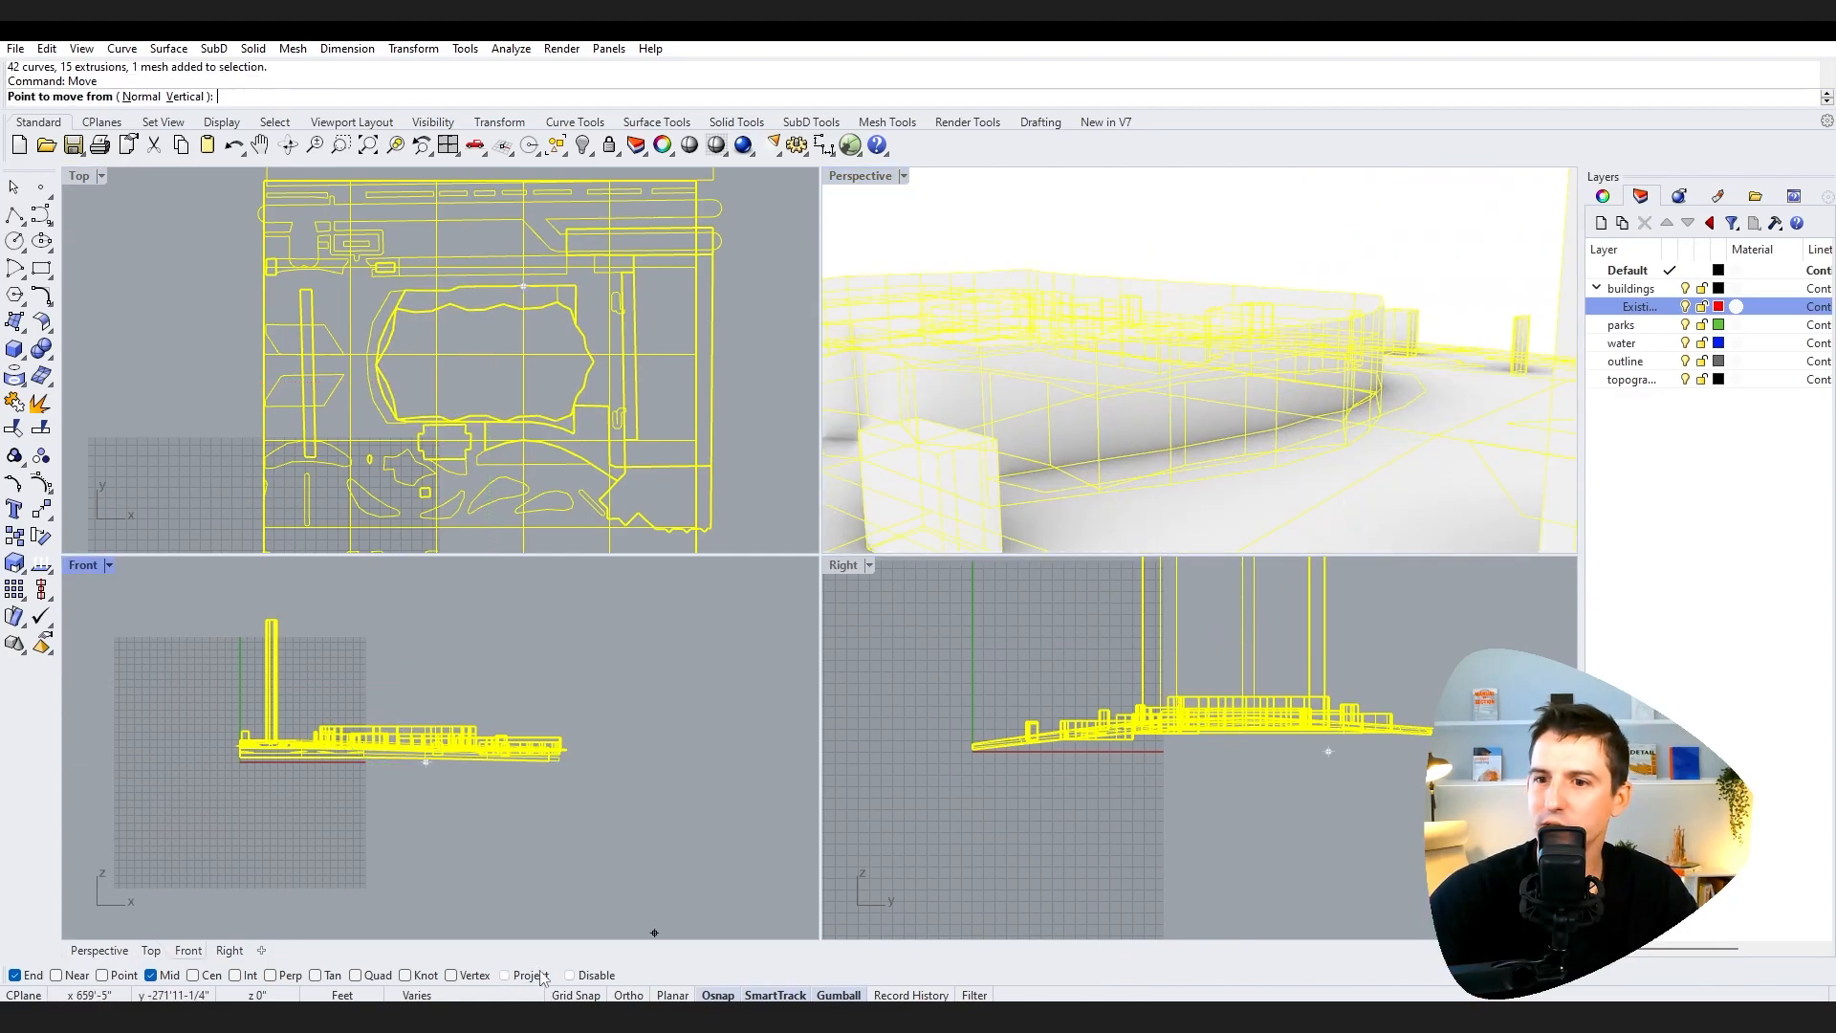
{"action": "left_click", "coordinate": [1346, 449]}
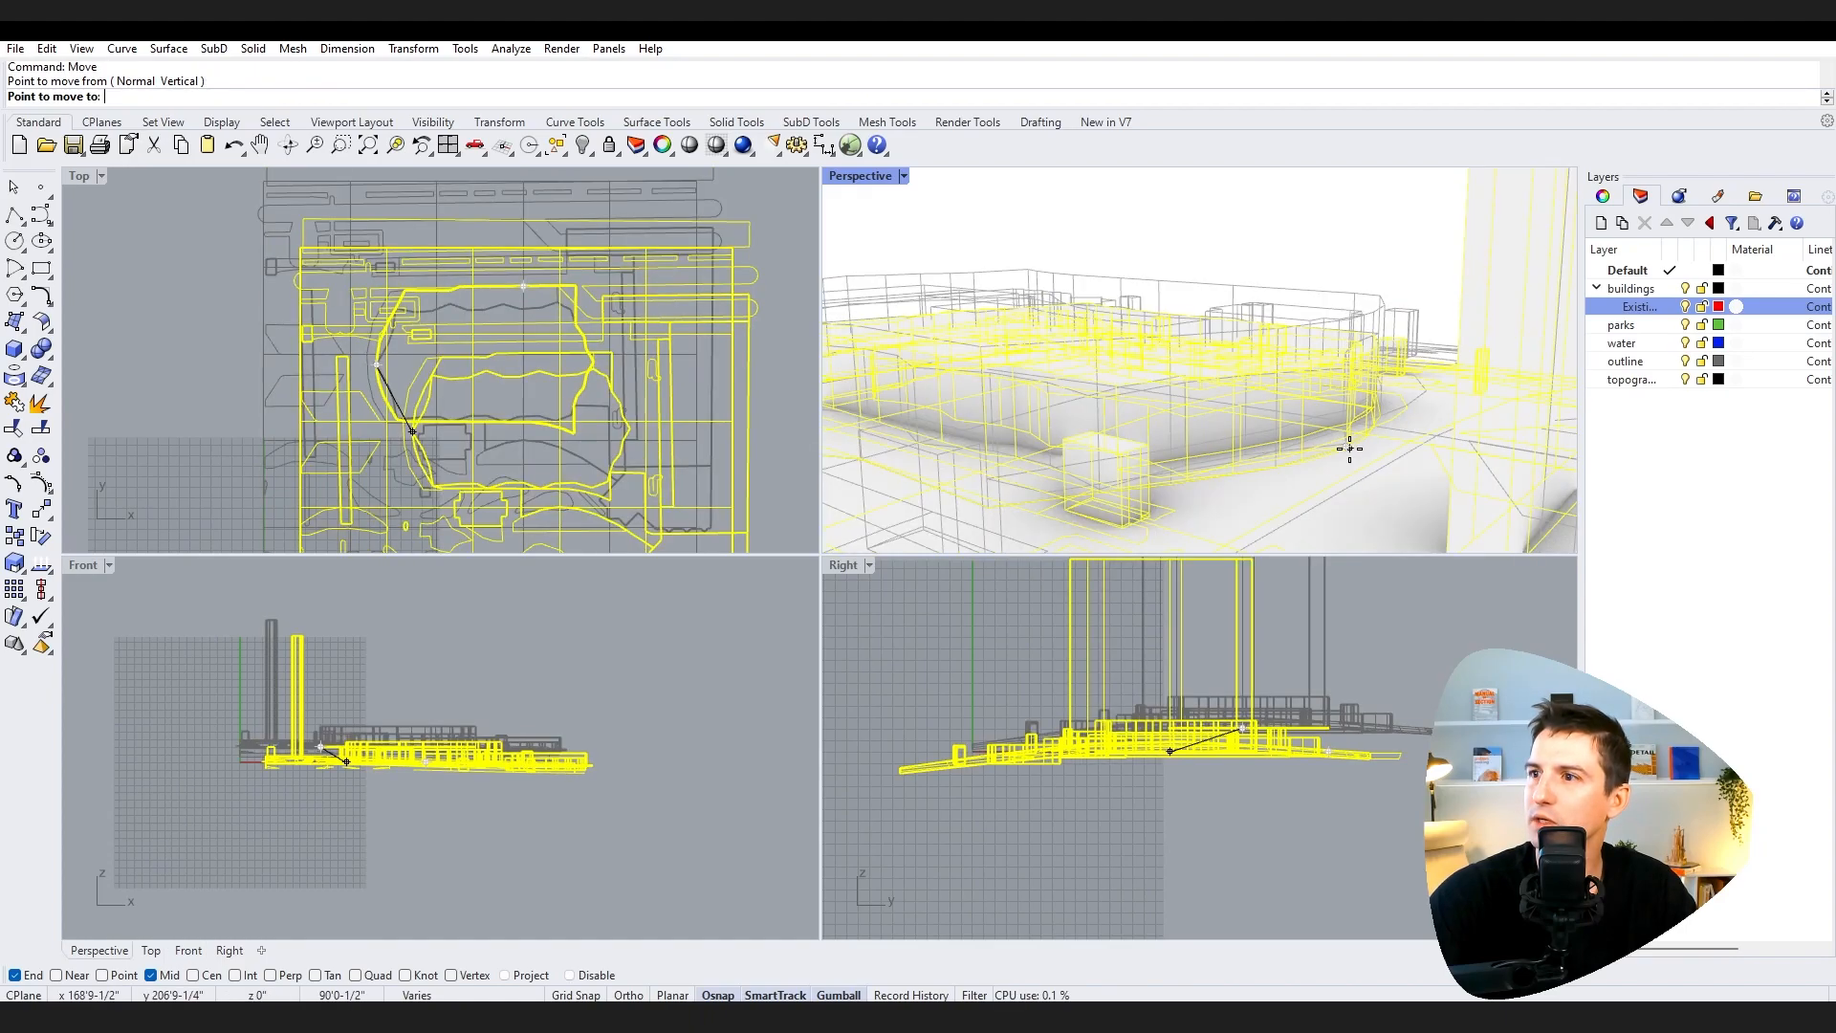
{"action": "scroll", "coordinate": [1349, 449], "scroll_direction": "down", "scroll_amount": 5}
{"action": "left_click", "coordinate": [504, 975]}
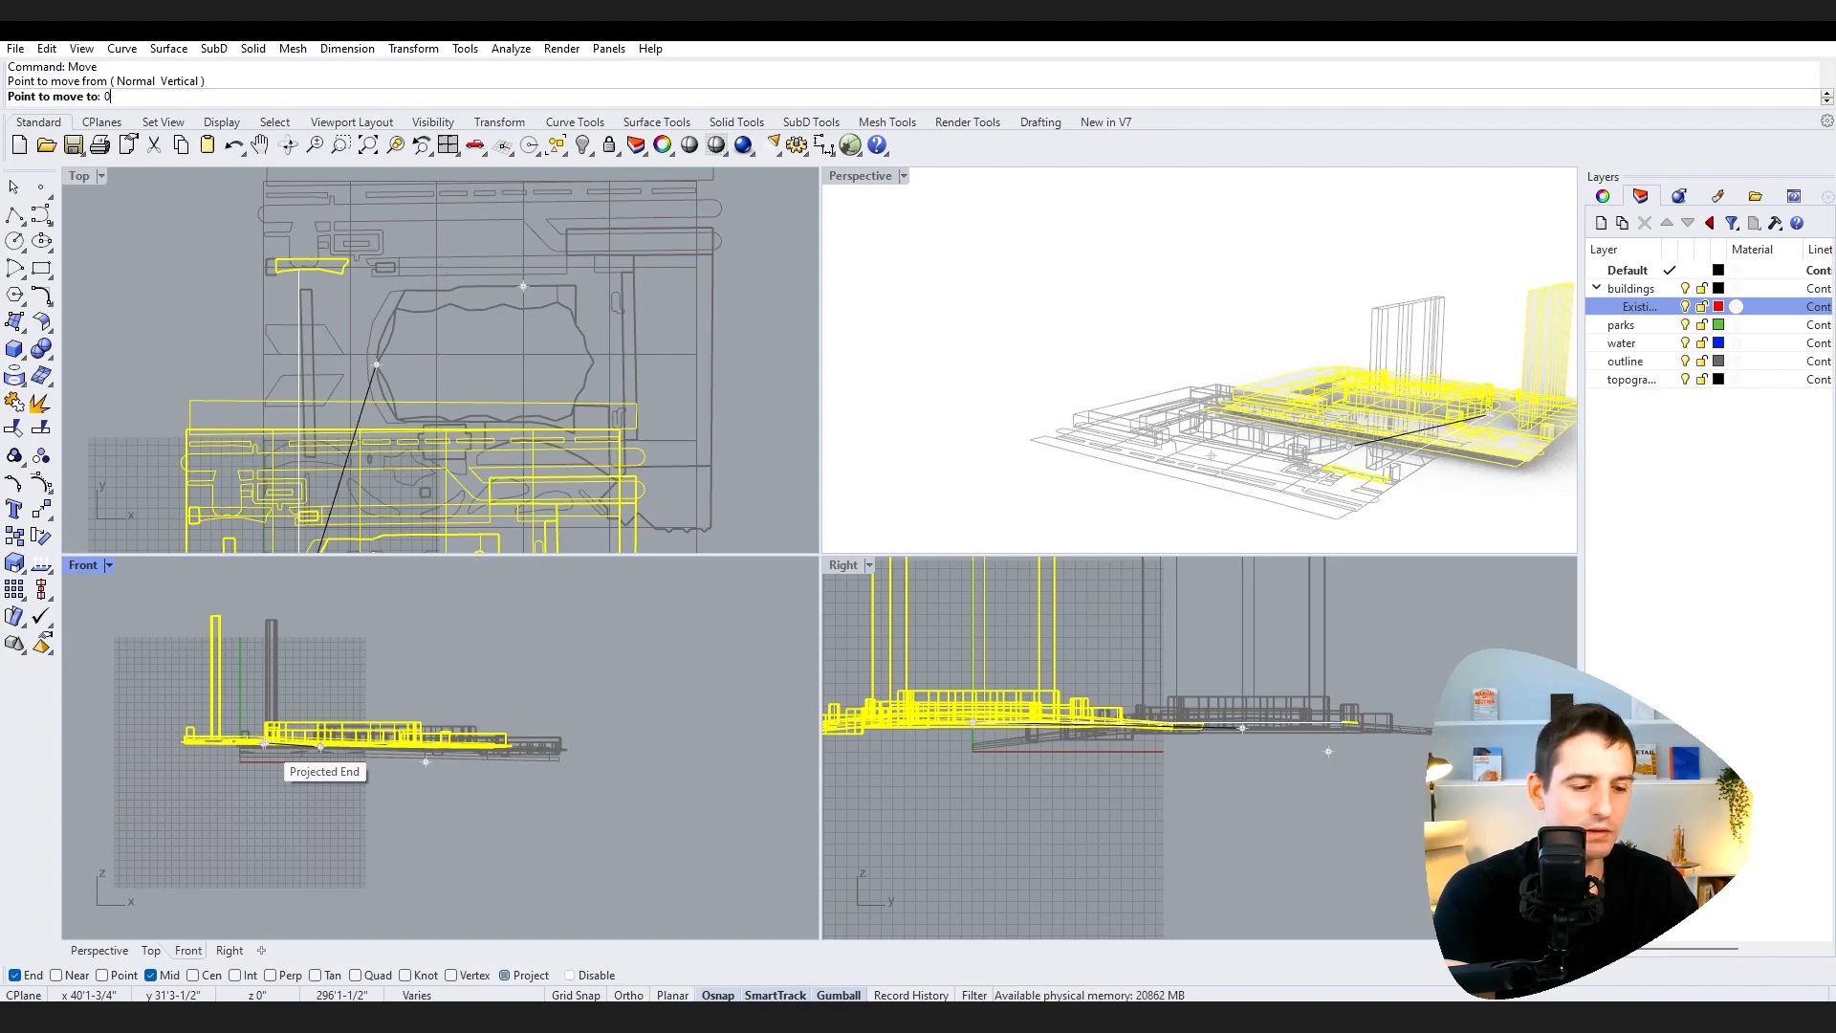
{"action": "type", "text": "0,0"}
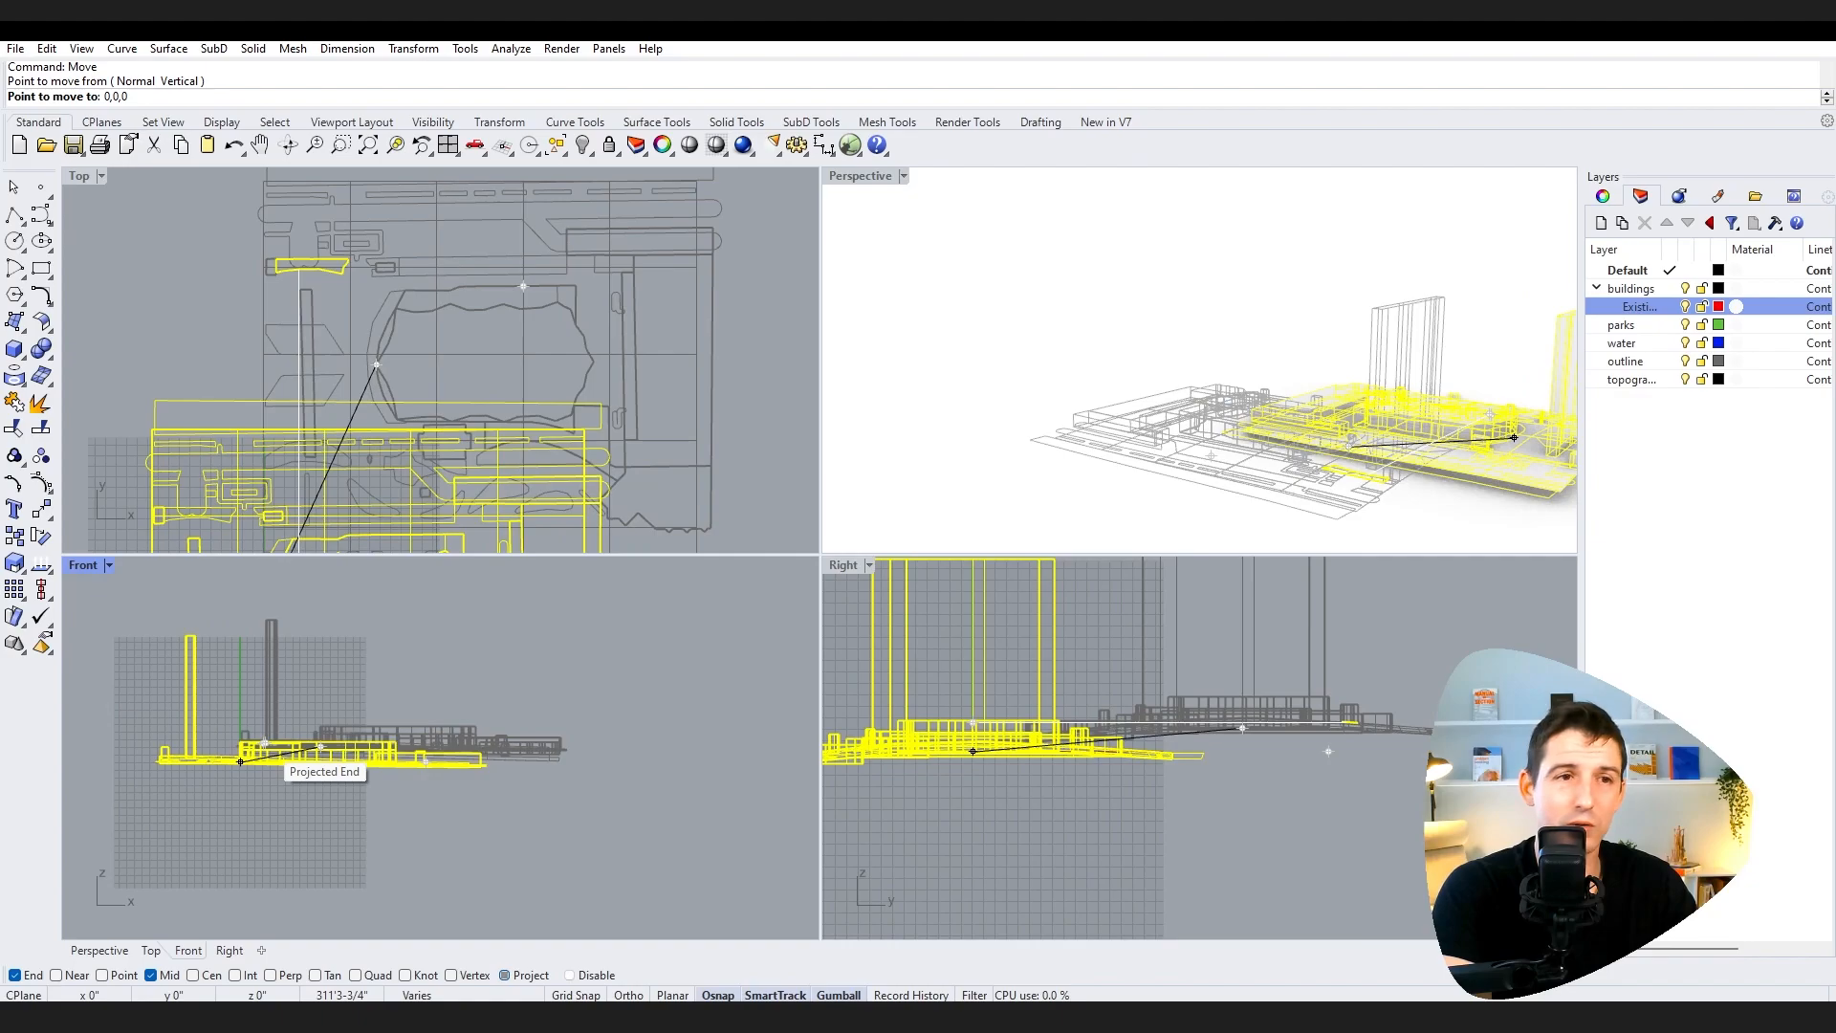
{"action": "key", "text": "Return"}
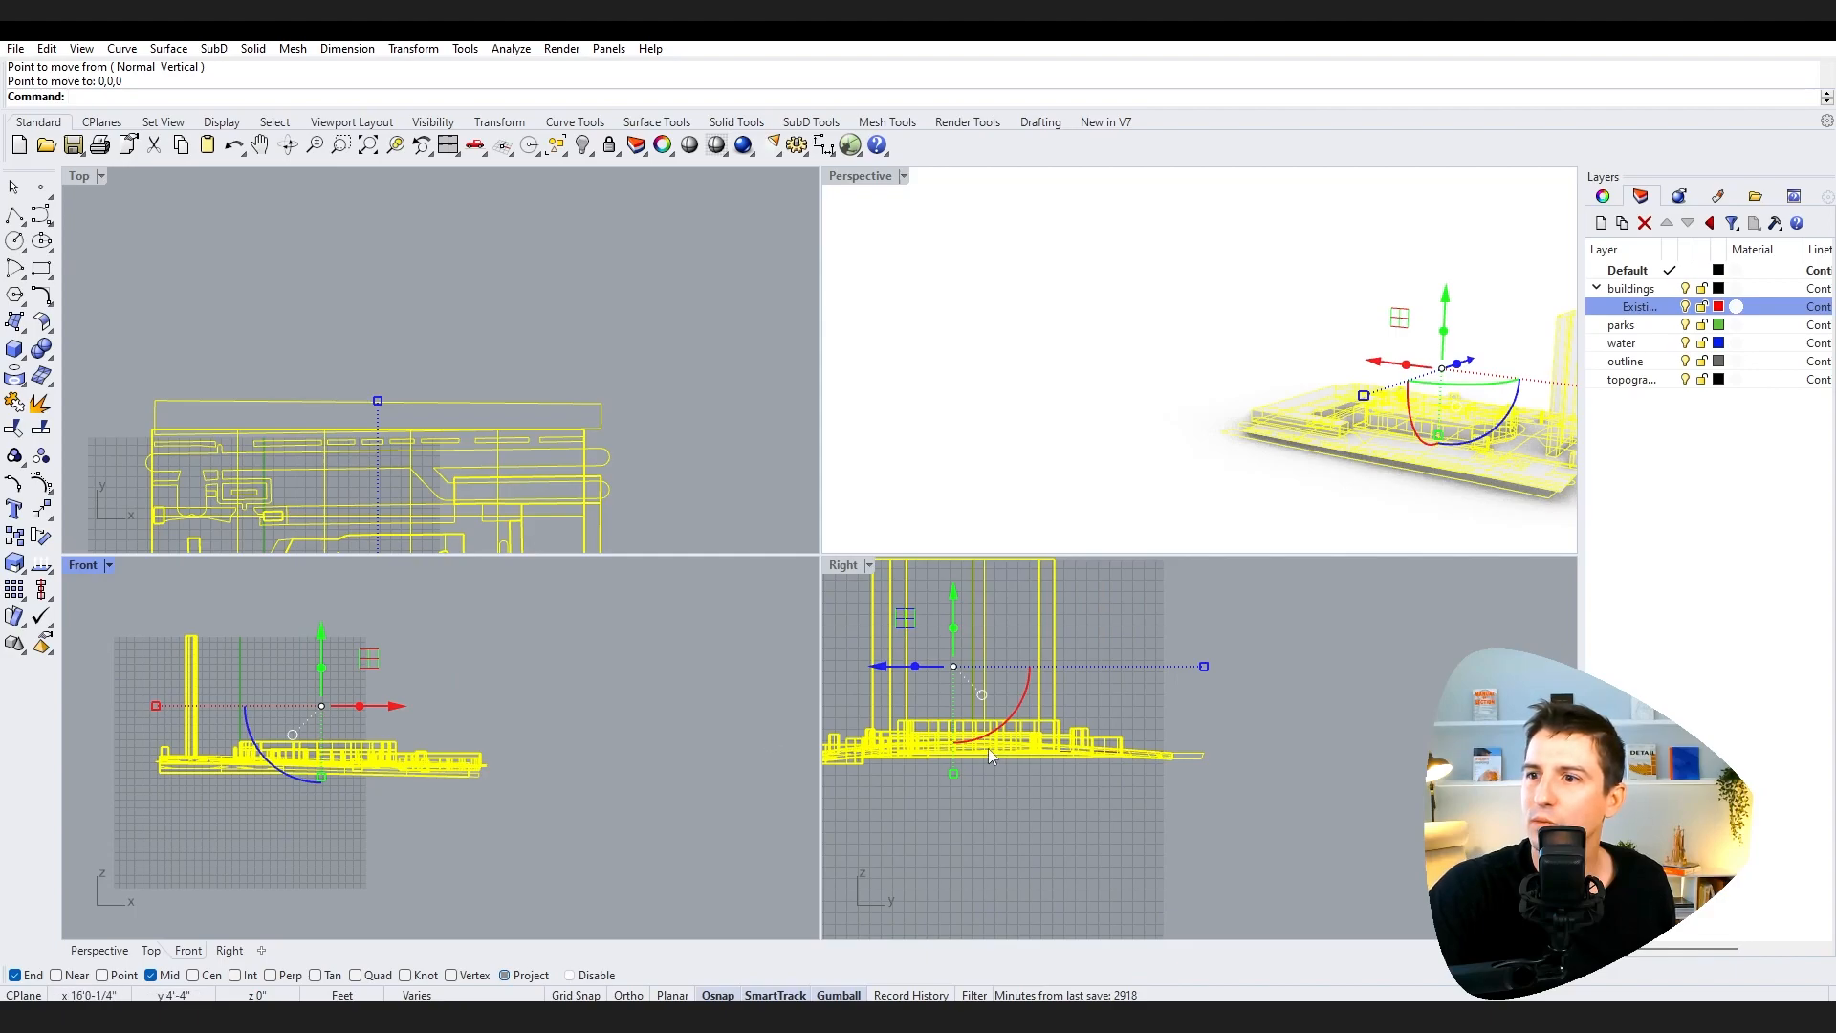
Step: Draw a closed polyline on Layer 06 tracing the new building outline along the curved park edge in Top view
{"action": "right_click_drag", "start_coordinate": [1228, 551], "coordinate": [1184, 483]}
{"action": "left_click", "coordinate": [1118, 450]}
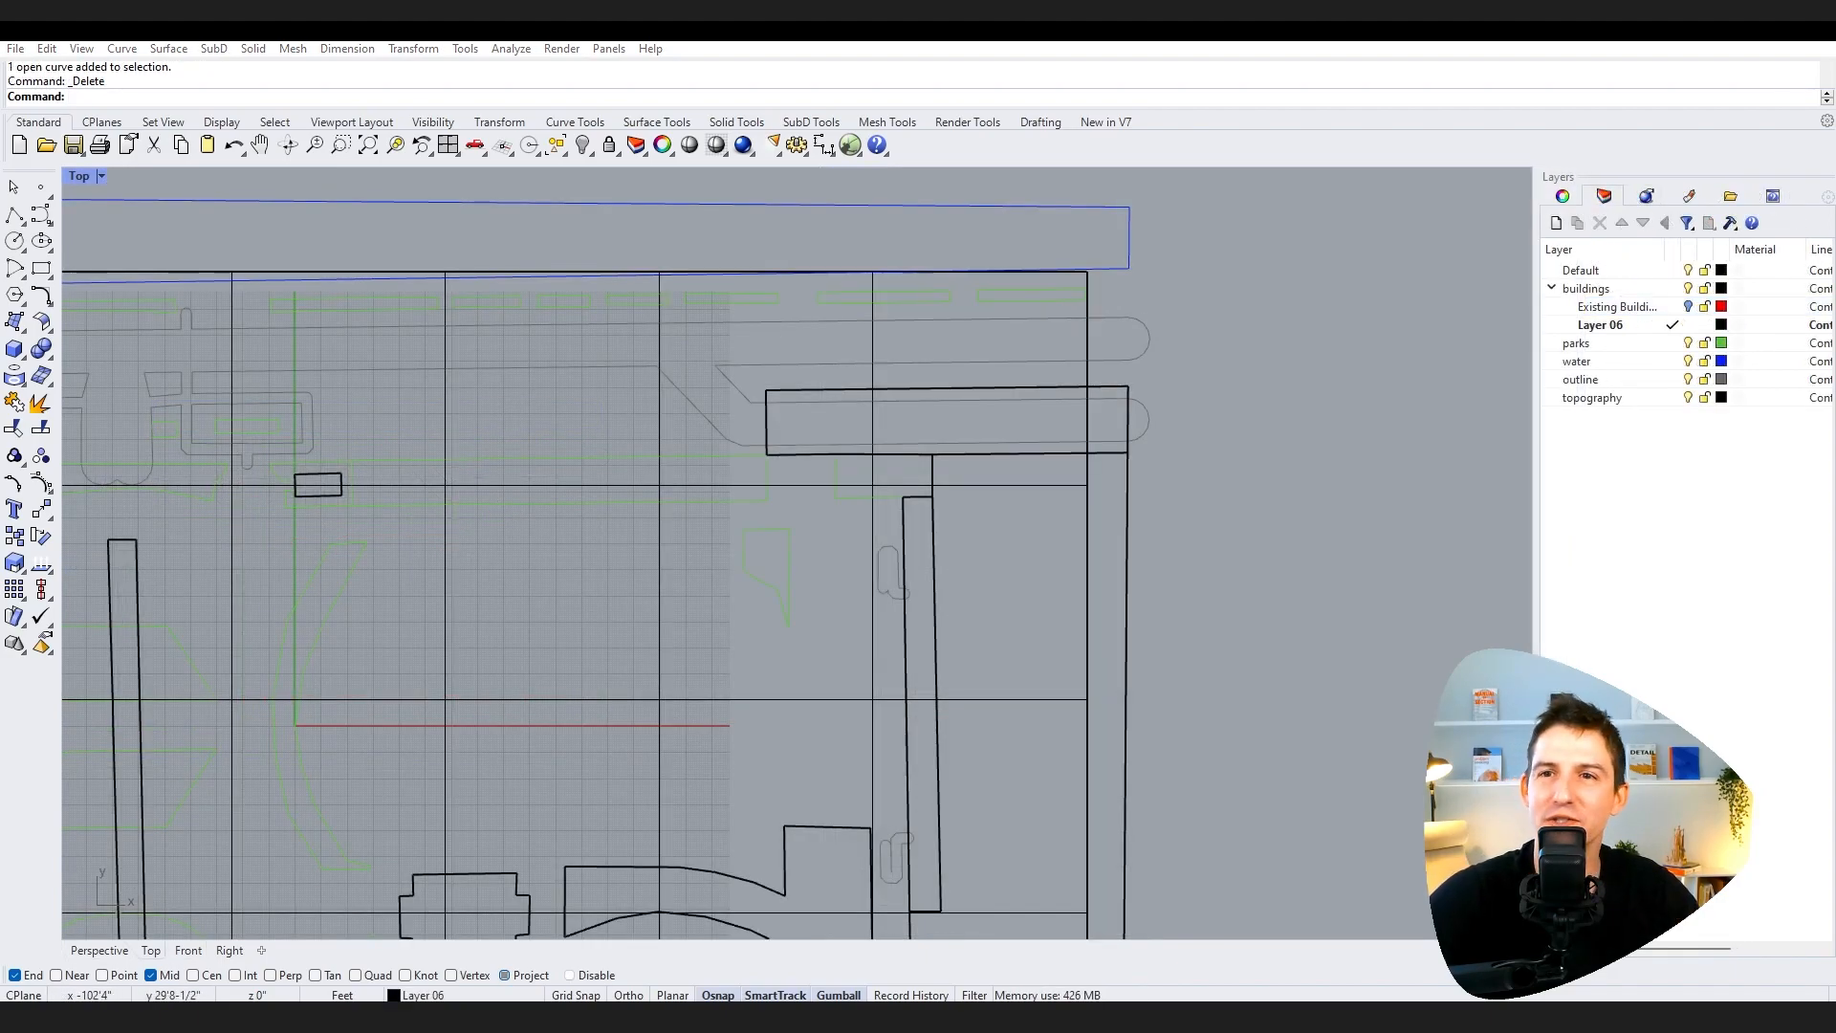
{"action": "left_click", "coordinate": [14, 215]}
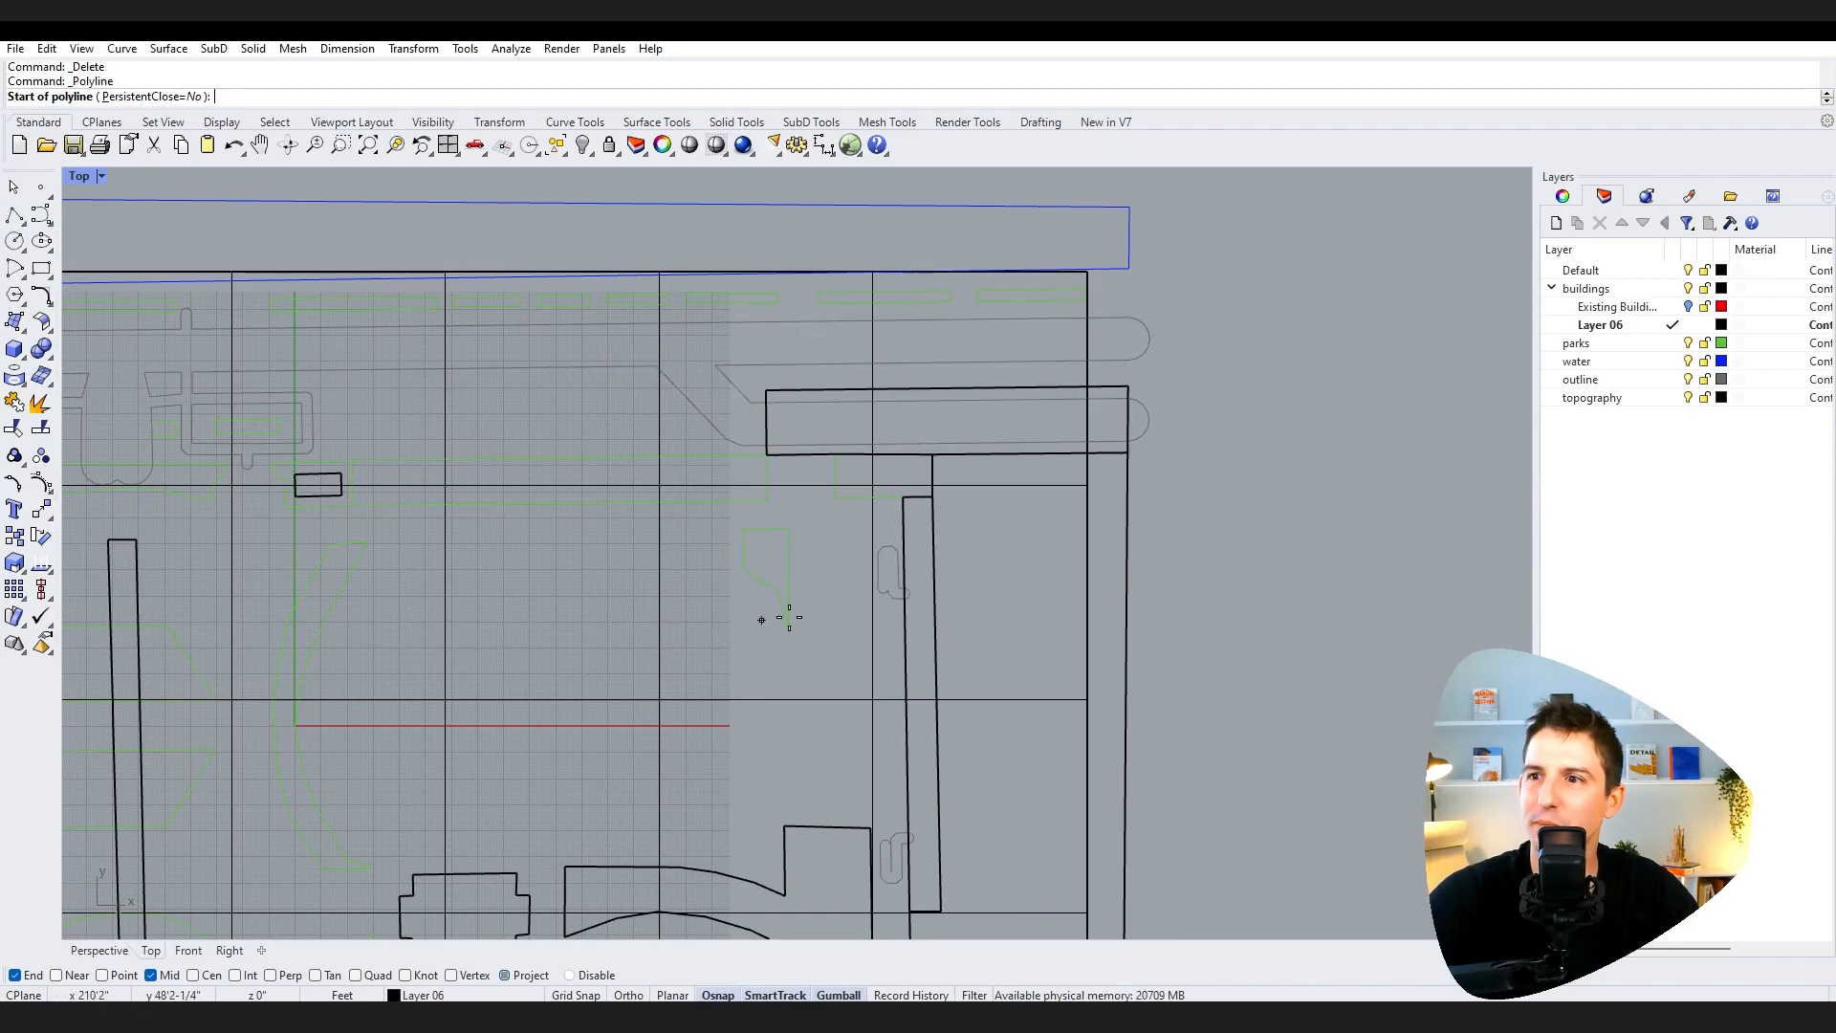
{"action": "left_click", "coordinate": [369, 543]}
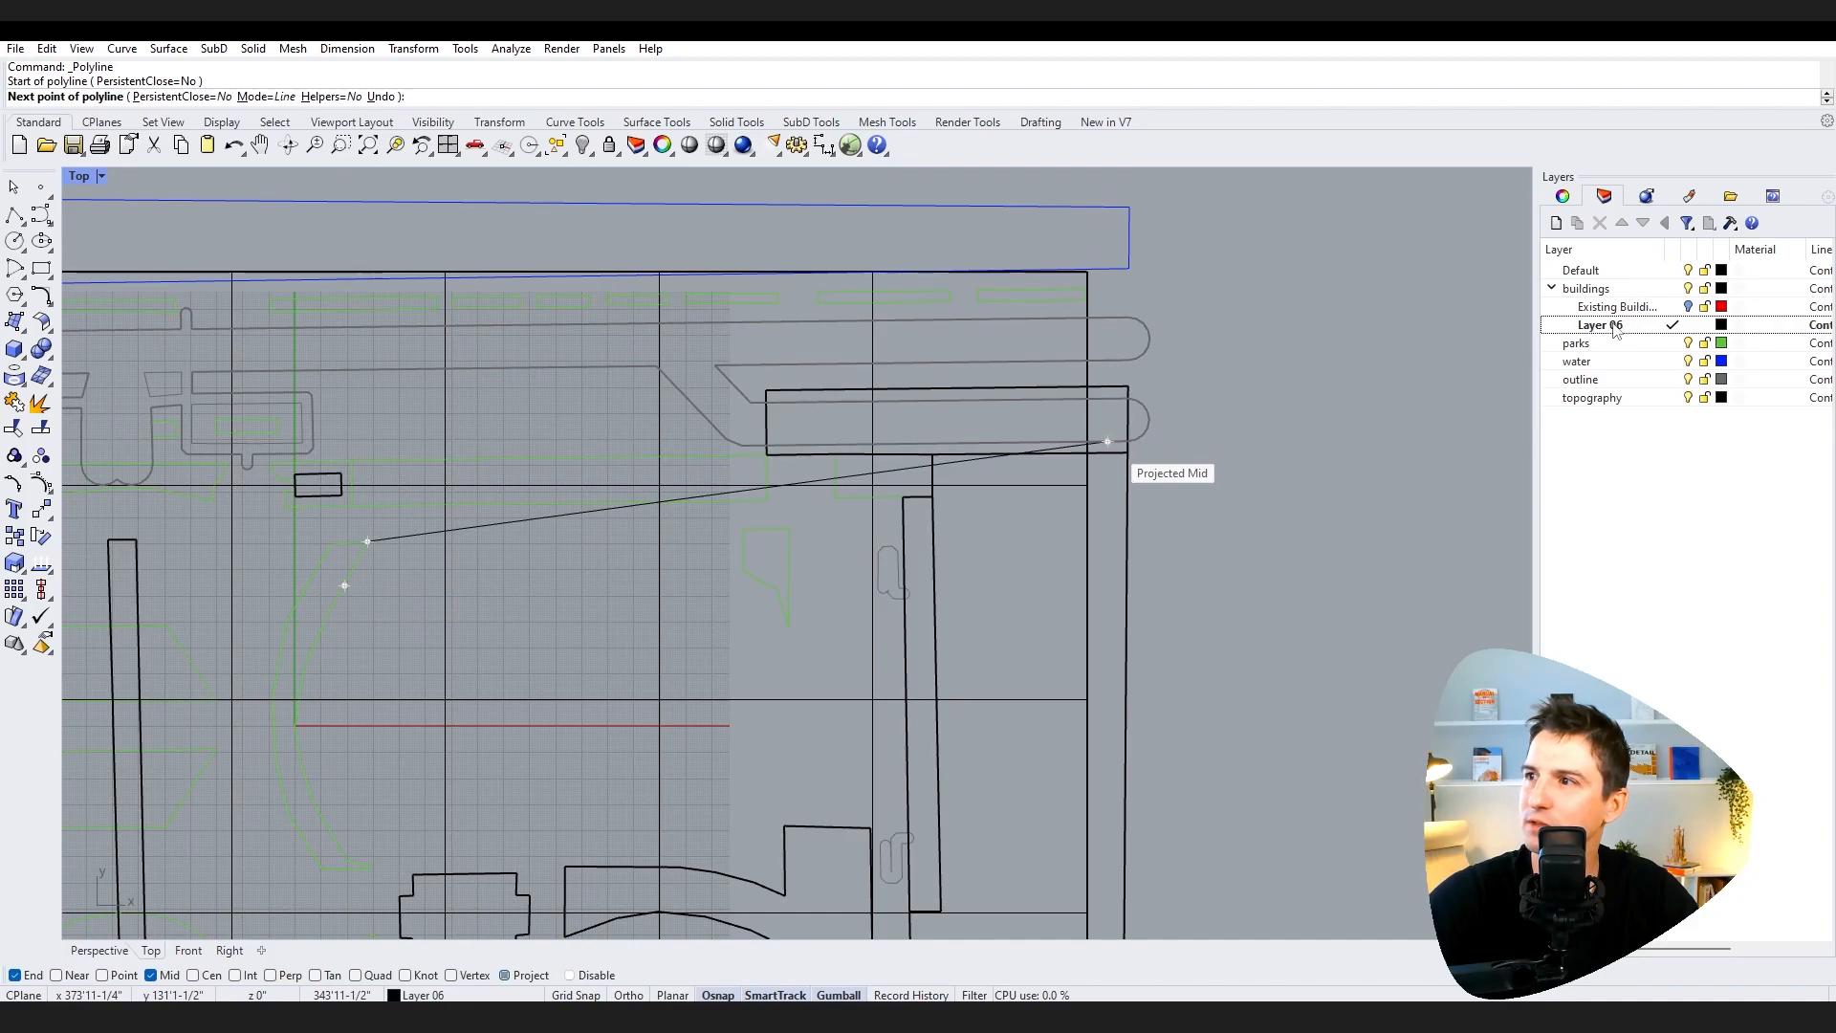
{"action": "left_click", "coordinate": [344, 586]}
{"action": "left_click", "coordinate": [327, 615]}
{"action": "left_click", "coordinate": [304, 669]}
{"action": "left_click", "coordinate": [297, 711]}
{"action": "left_click", "coordinate": [298, 745]}
{"action": "left_click", "coordinate": [307, 784]}
{"action": "left_click", "coordinate": [331, 831]}
{"action": "left_click", "coordinate": [347, 859]}
{"action": "left_click", "coordinate": [785, 860], "text": "shift"}
{"action": "left_click", "coordinate": [785, 809], "text": "shift"}
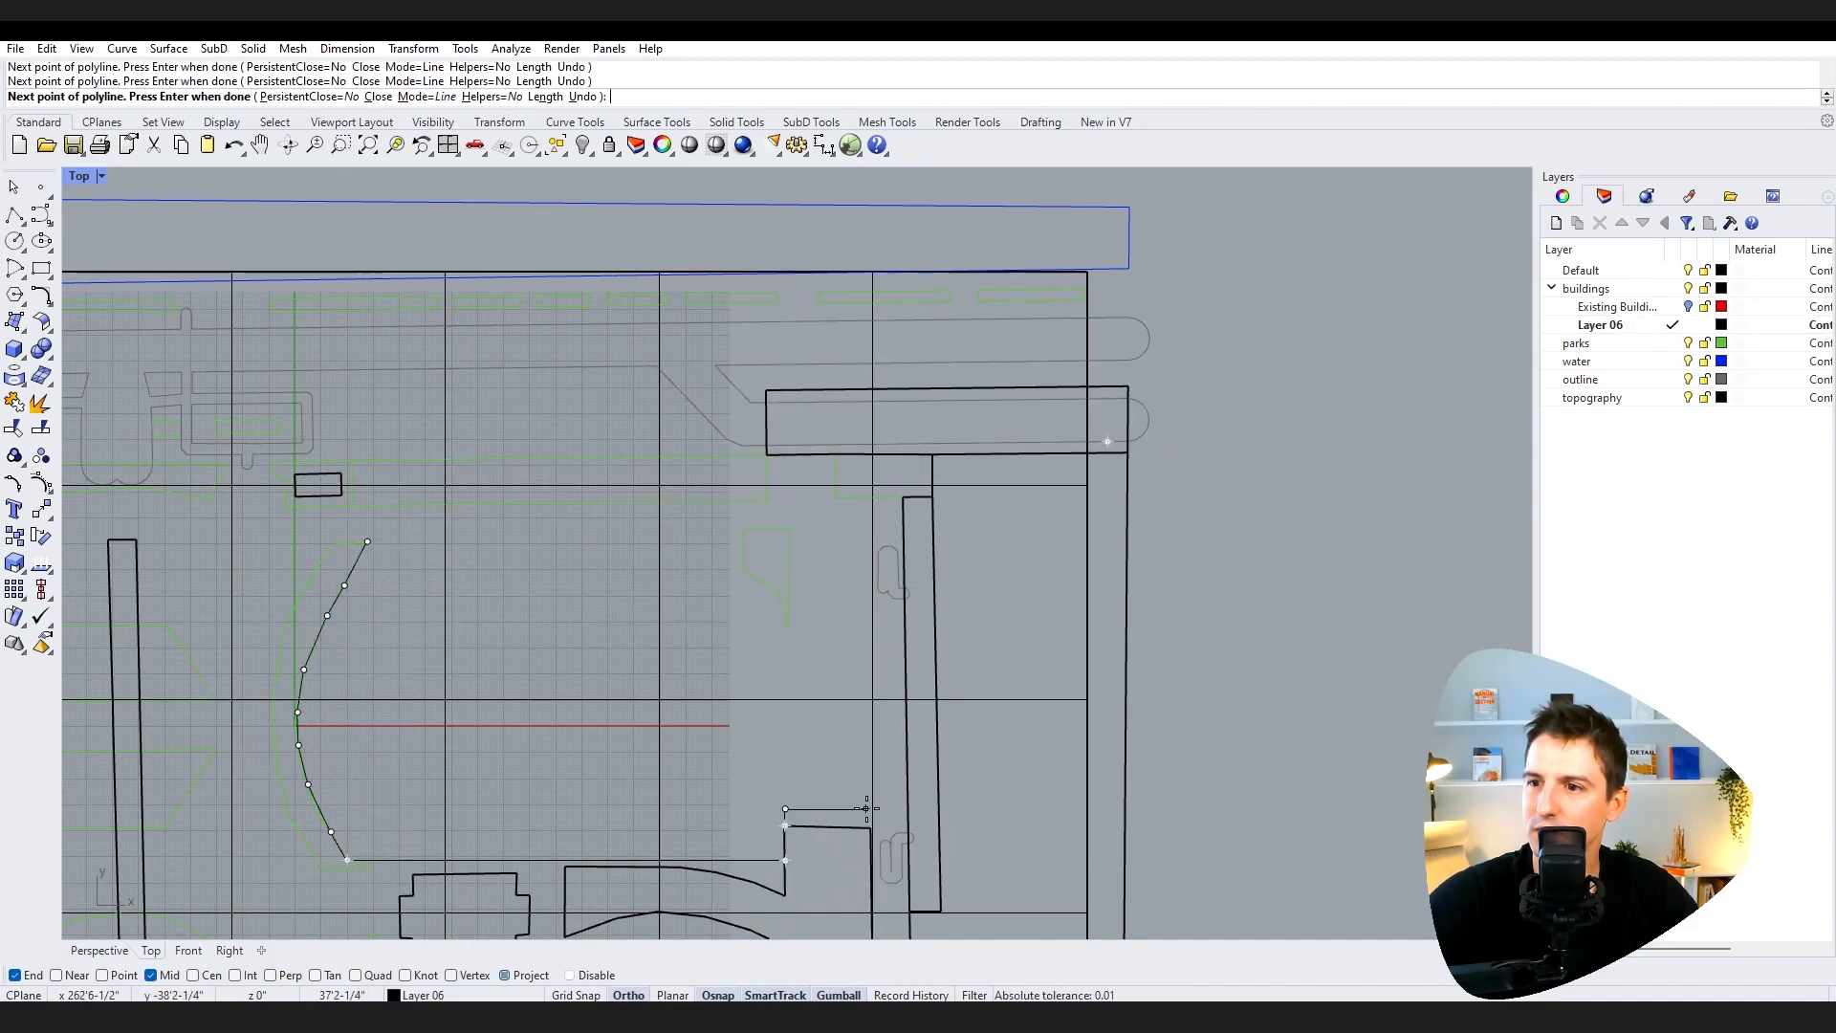
{"action": "left_click", "coordinate": [382, 527], "text": "shift"}
{"action": "left_click", "coordinate": [367, 541]}
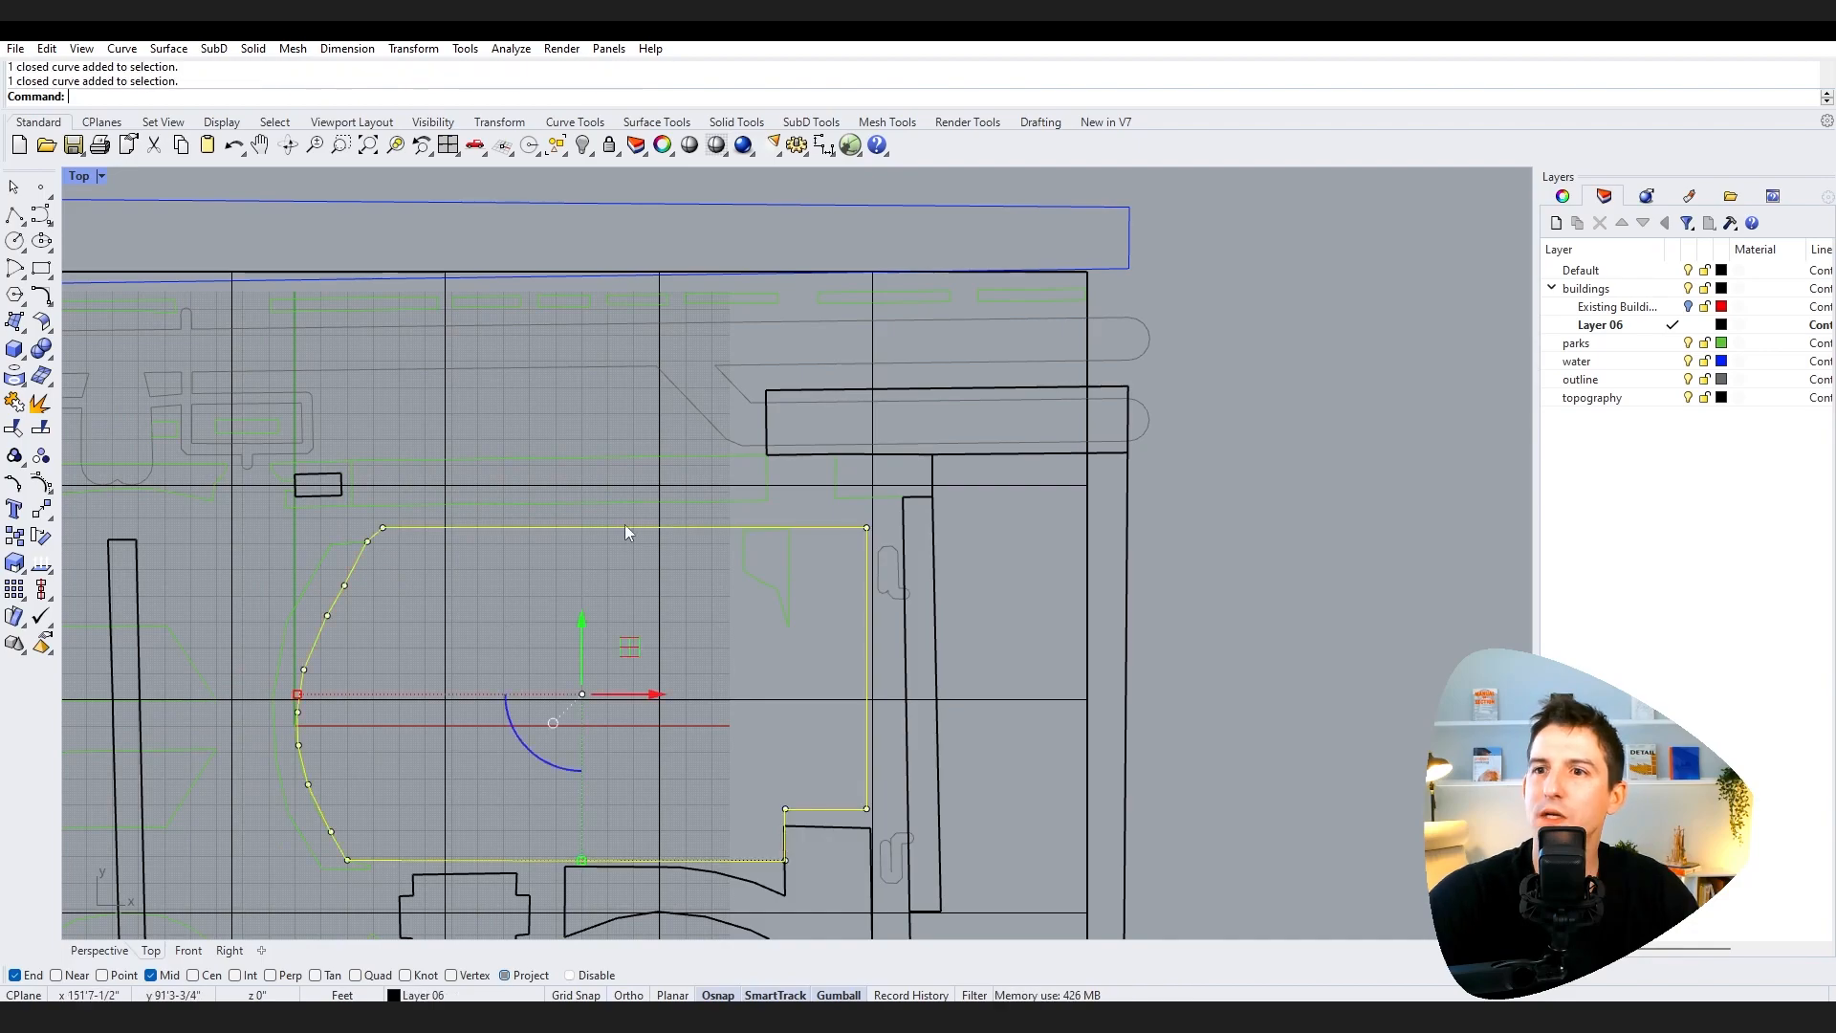
Step: Change Layer 06's colour to yellow
{"action": "left_click", "coordinate": [1721, 326]}
{"action": "left_click_drag", "start_coordinate": [1430, 492], "coordinate": [1386, 451]}
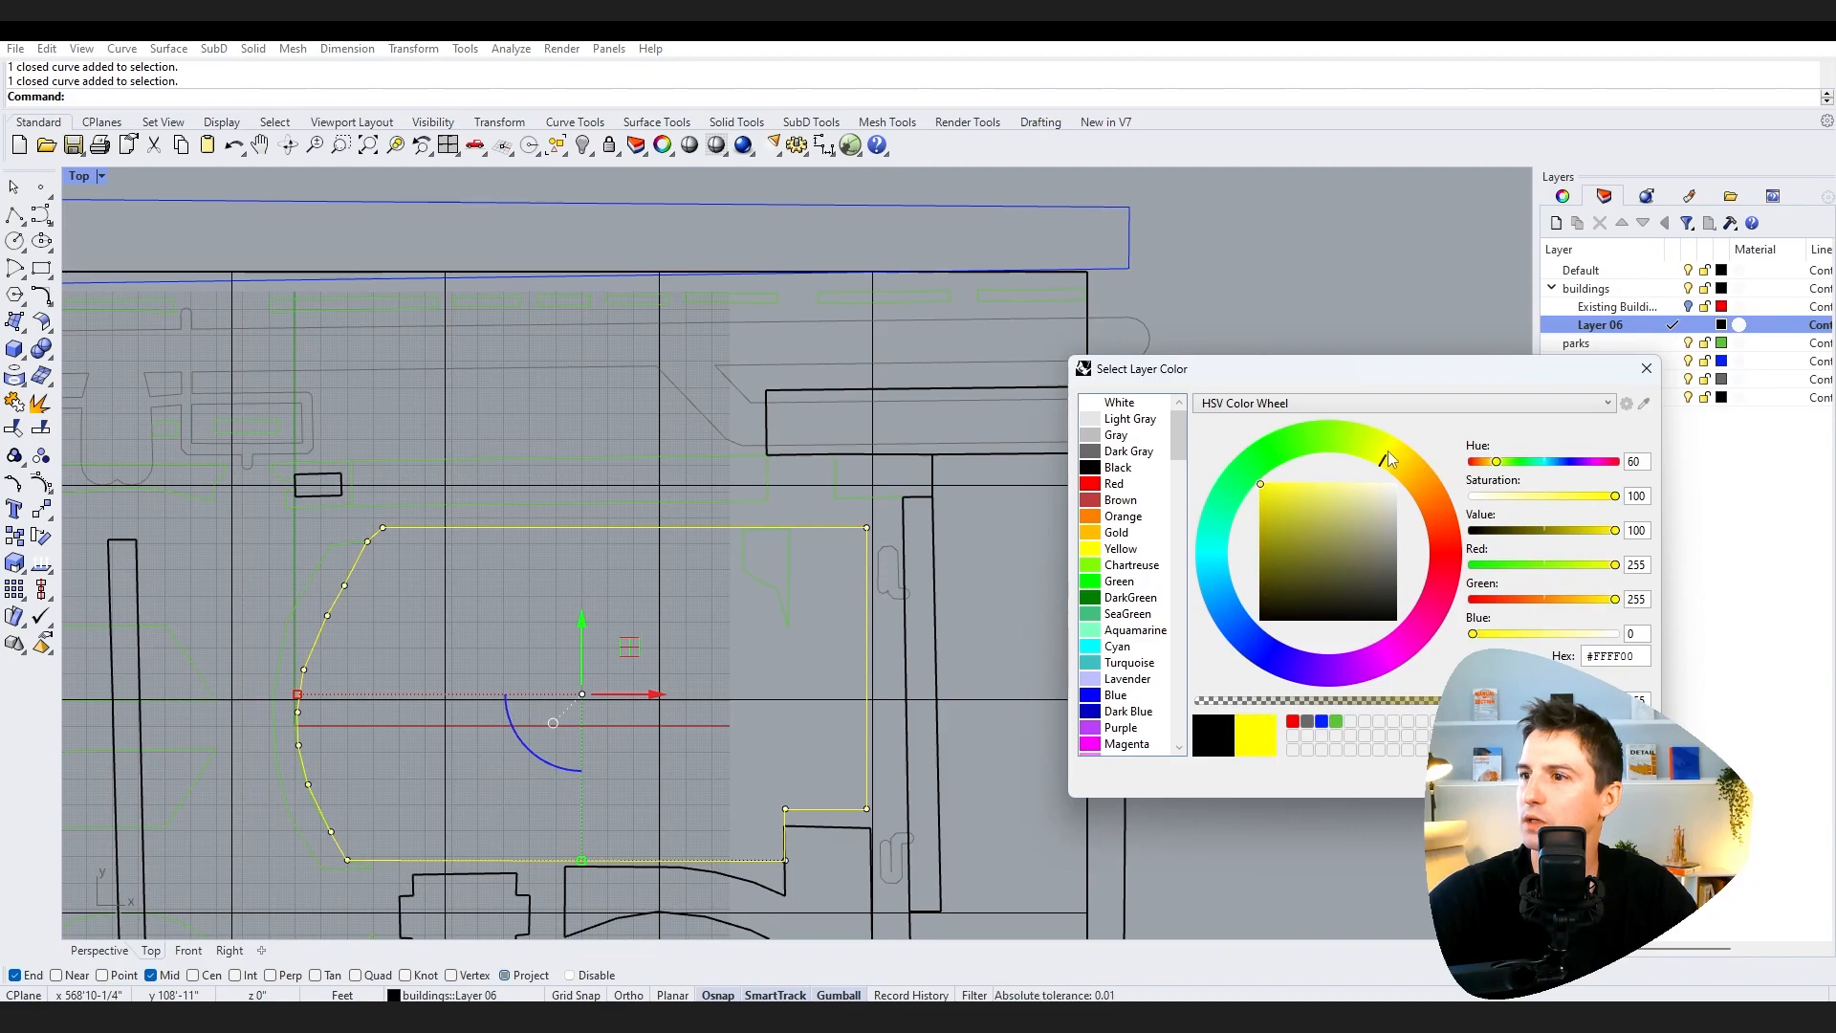
{"action": "left_click", "coordinate": [1541, 776]}
{"action": "left_click", "coordinate": [1747, 535]}
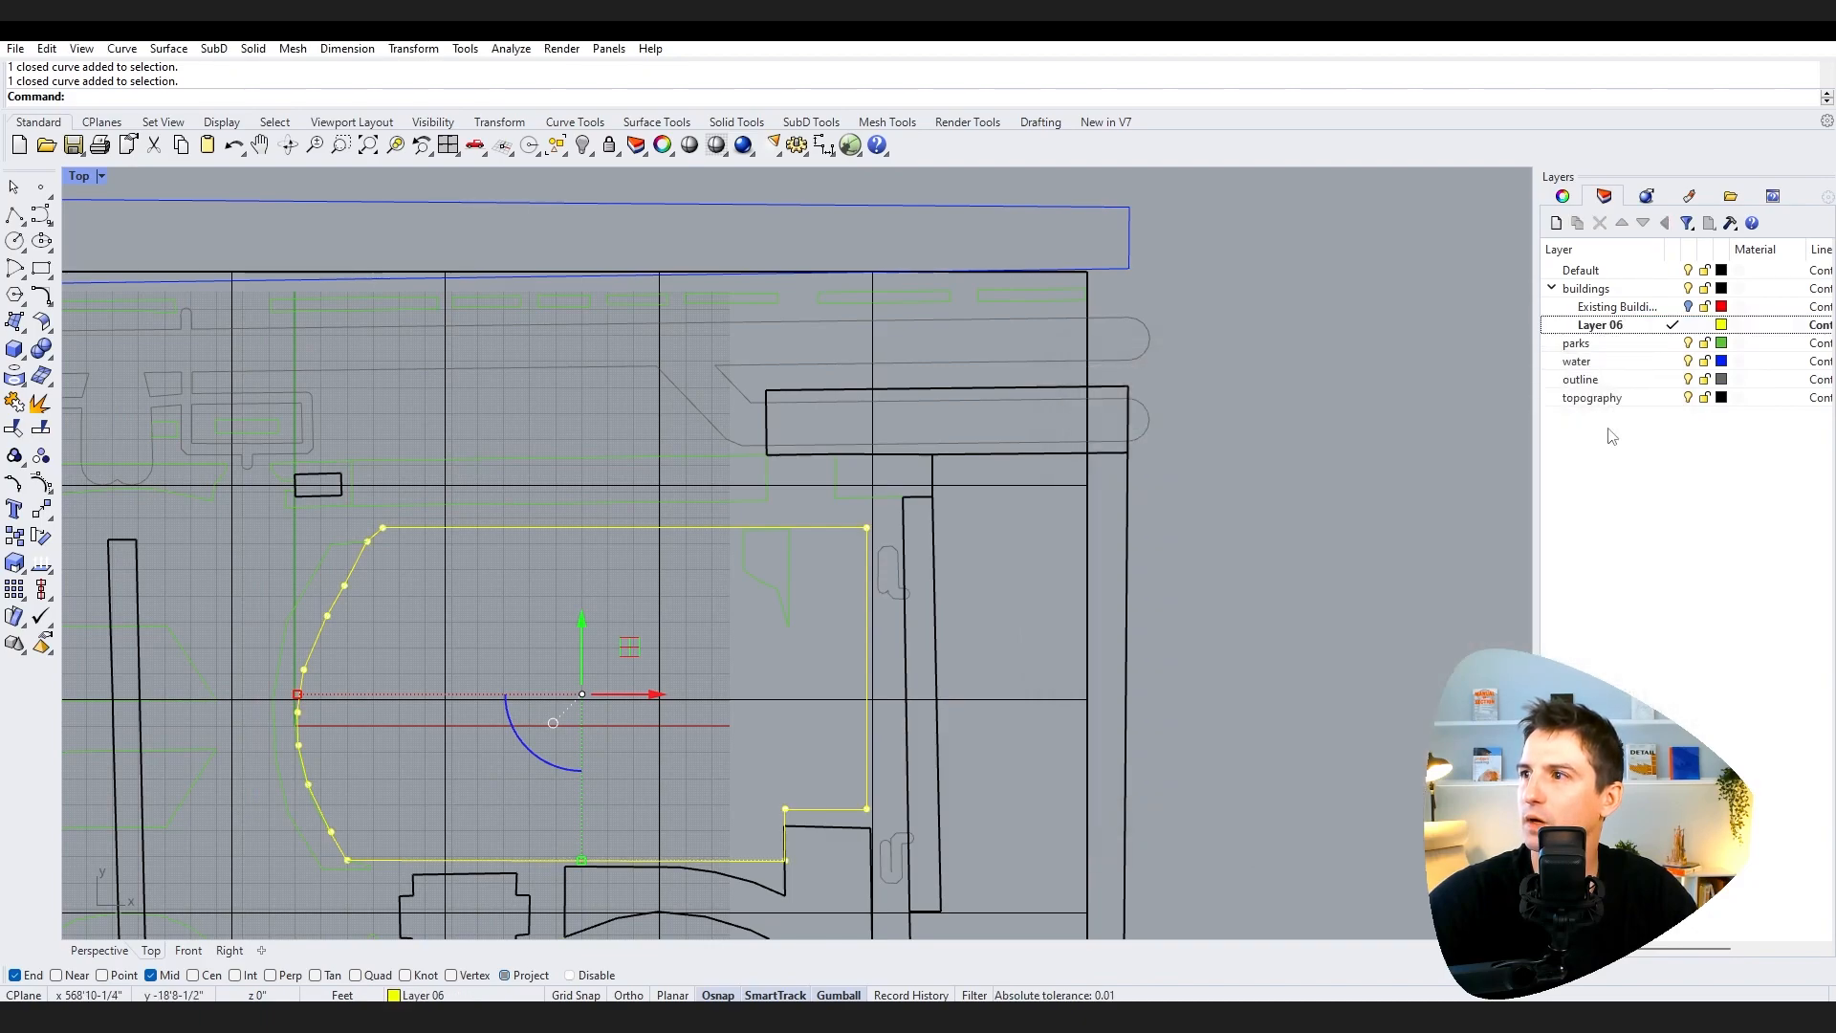
Step: Try to hide the buildings parent layer
{"action": "left_click", "coordinate": [1688, 290]}
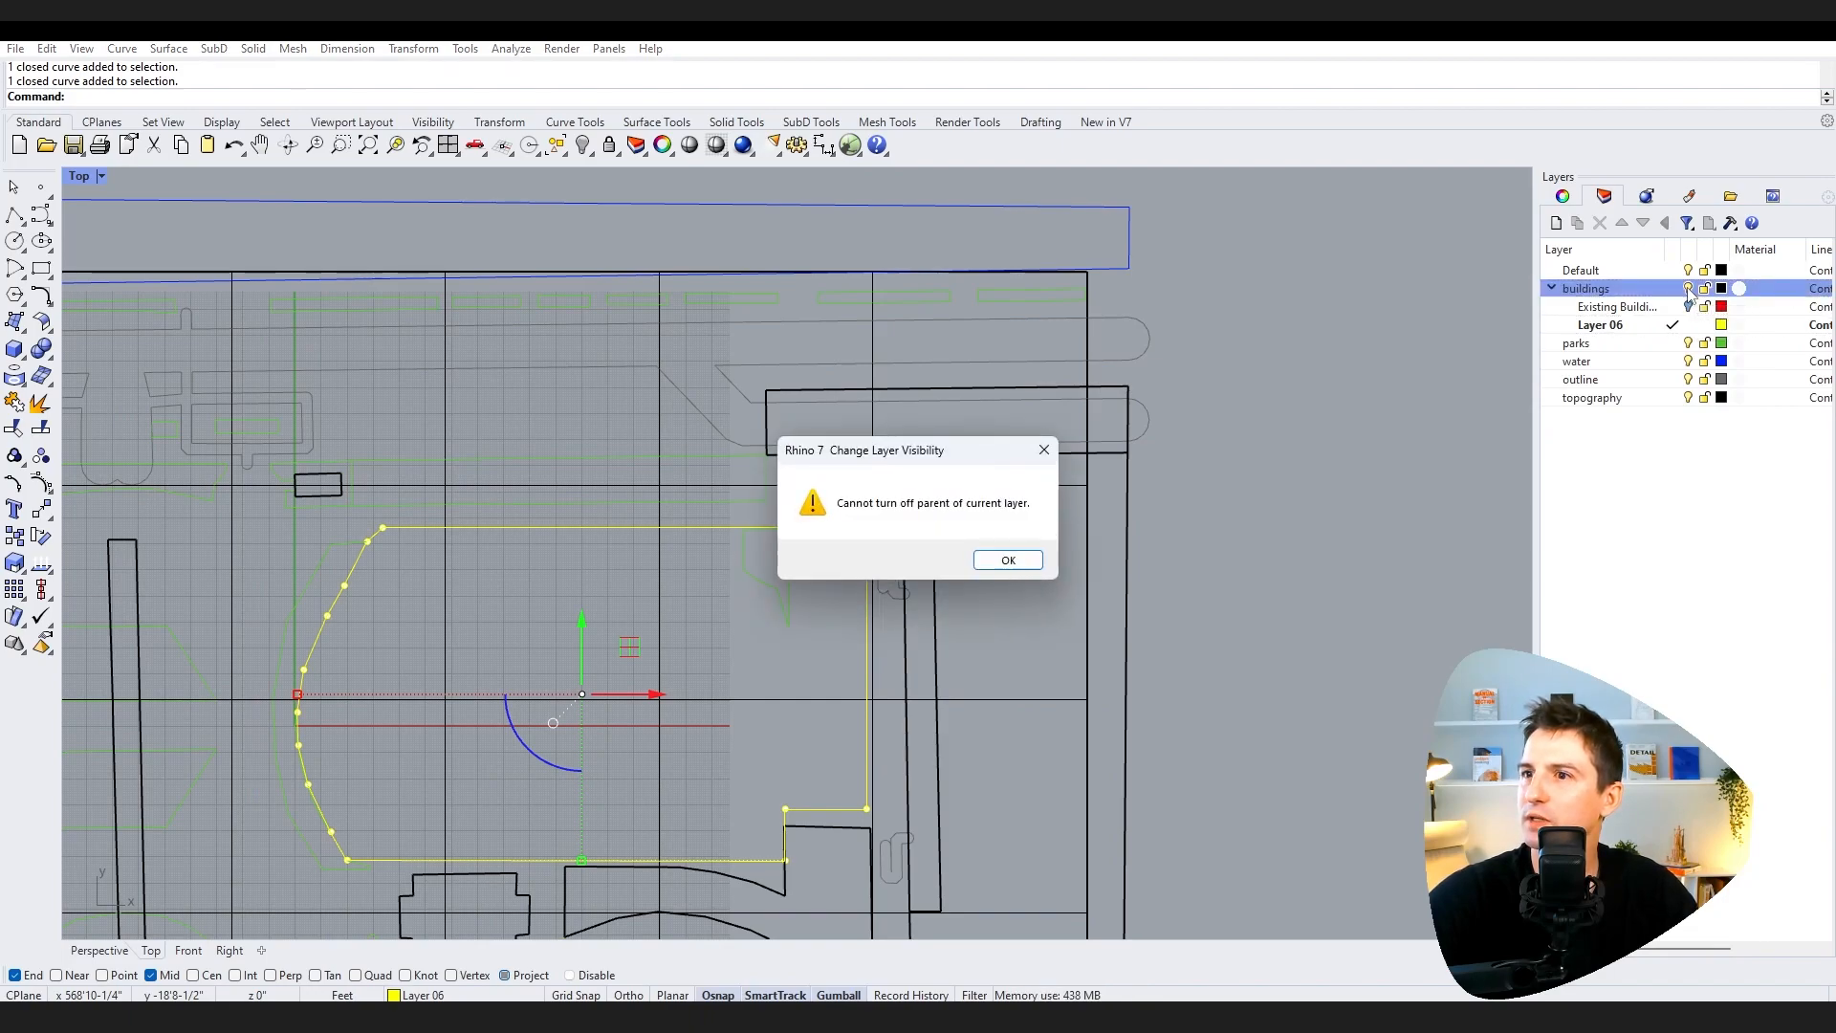
{"action": "left_click", "coordinate": [1018, 564]}
{"action": "left_click", "coordinate": [1681, 521]}
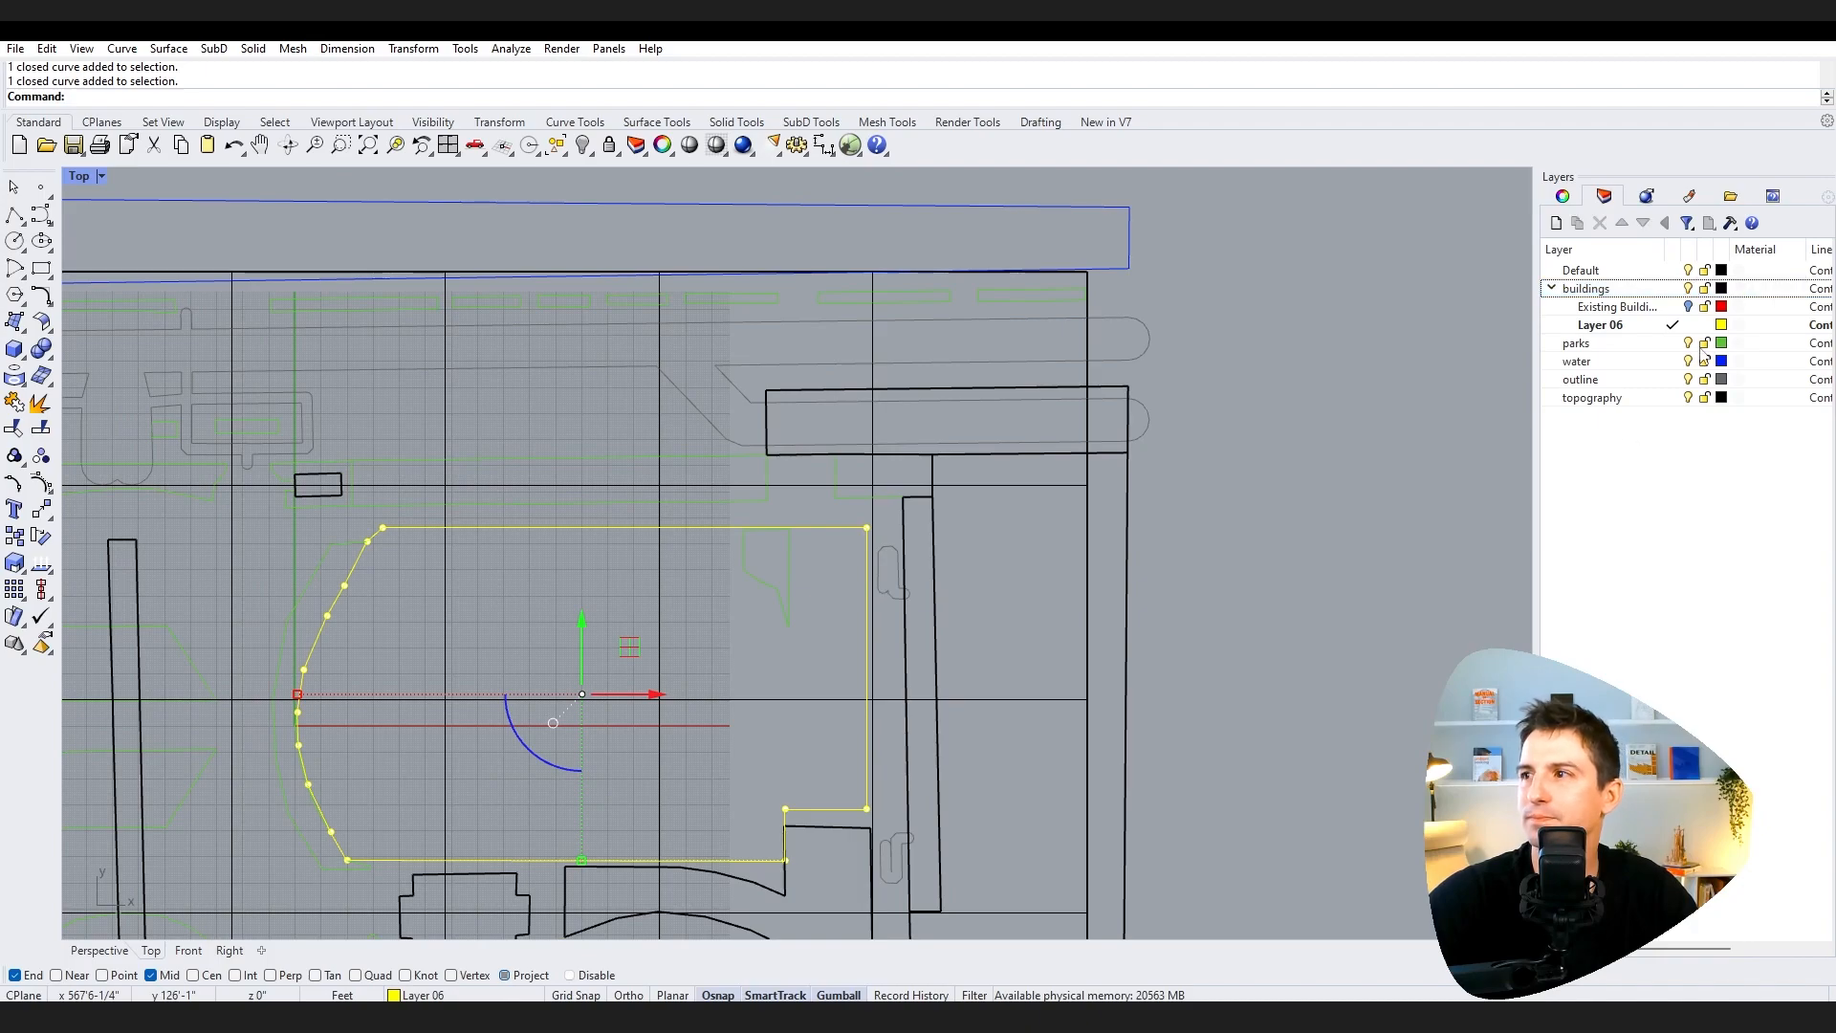
Step: Move Layer 06 out of the buildings group and rename it Boundary
{"action": "left_click", "coordinate": [1631, 330]}
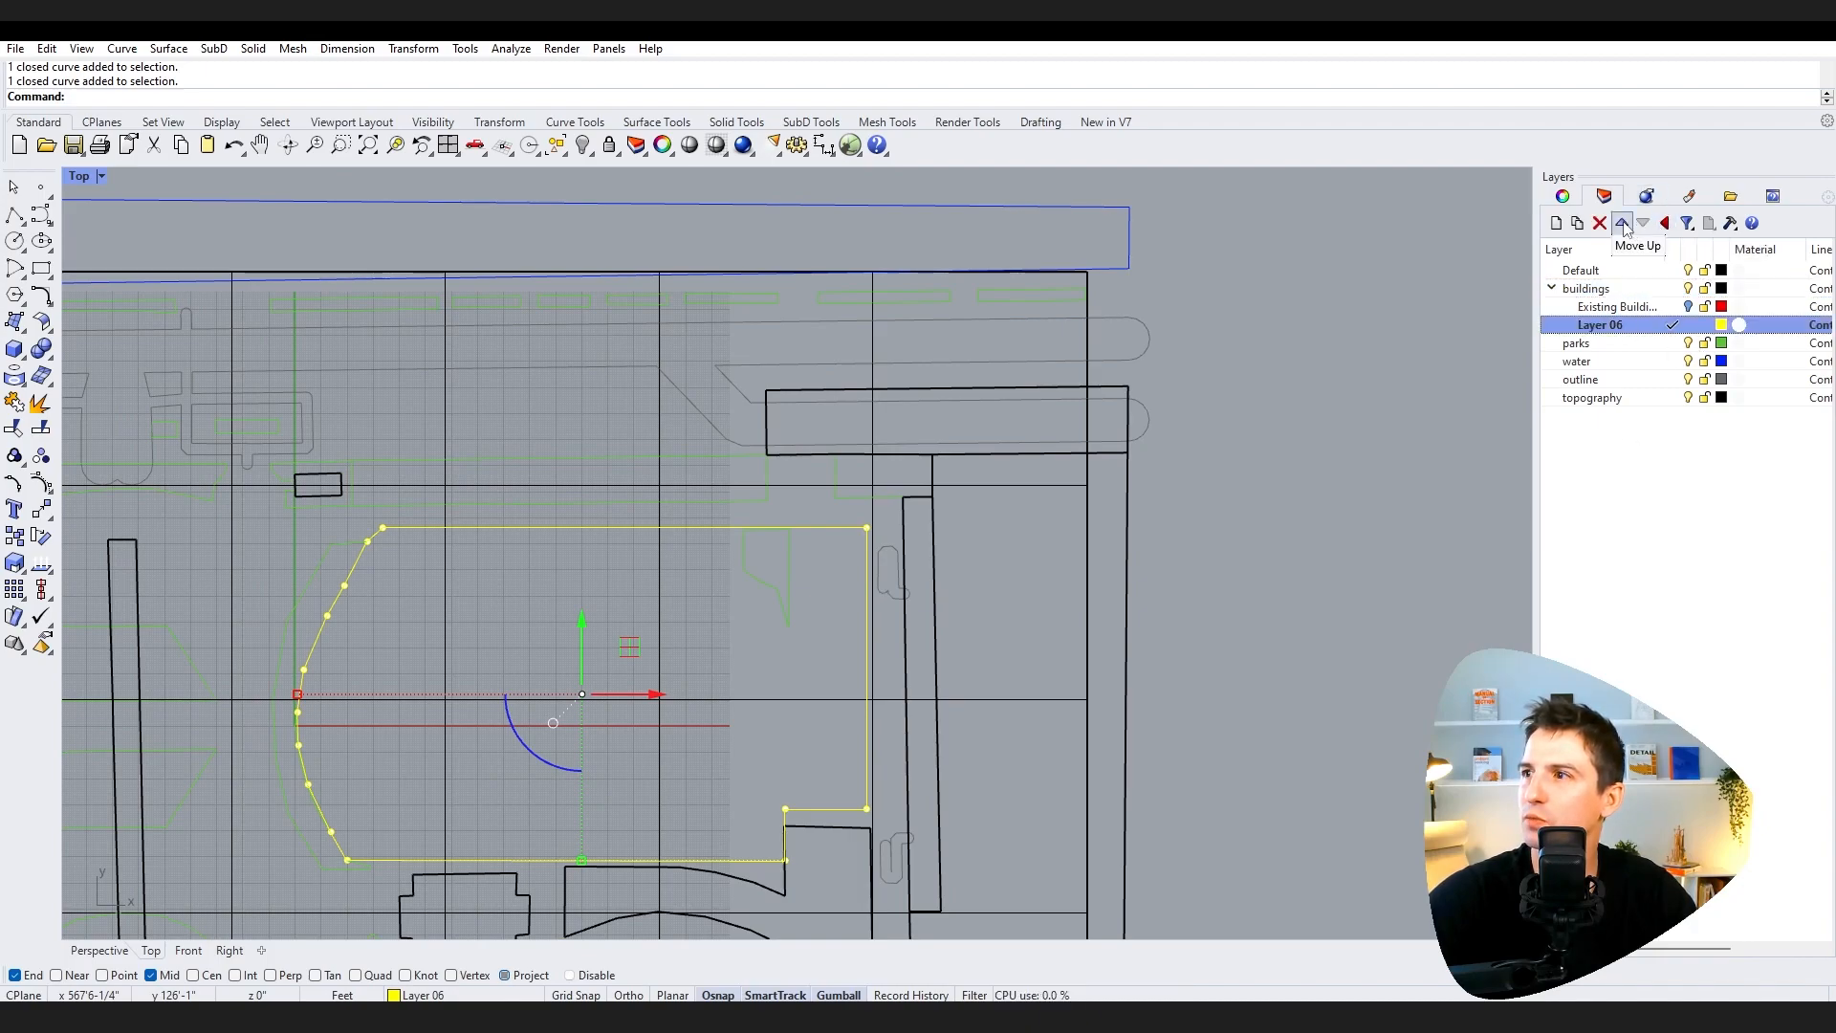
{"action": "left_click", "coordinate": [1665, 225]}
{"action": "left_click", "coordinate": [1587, 326]}
{"action": "left_click_drag", "start_coordinate": [1603, 333], "coordinate": [1556, 335]}
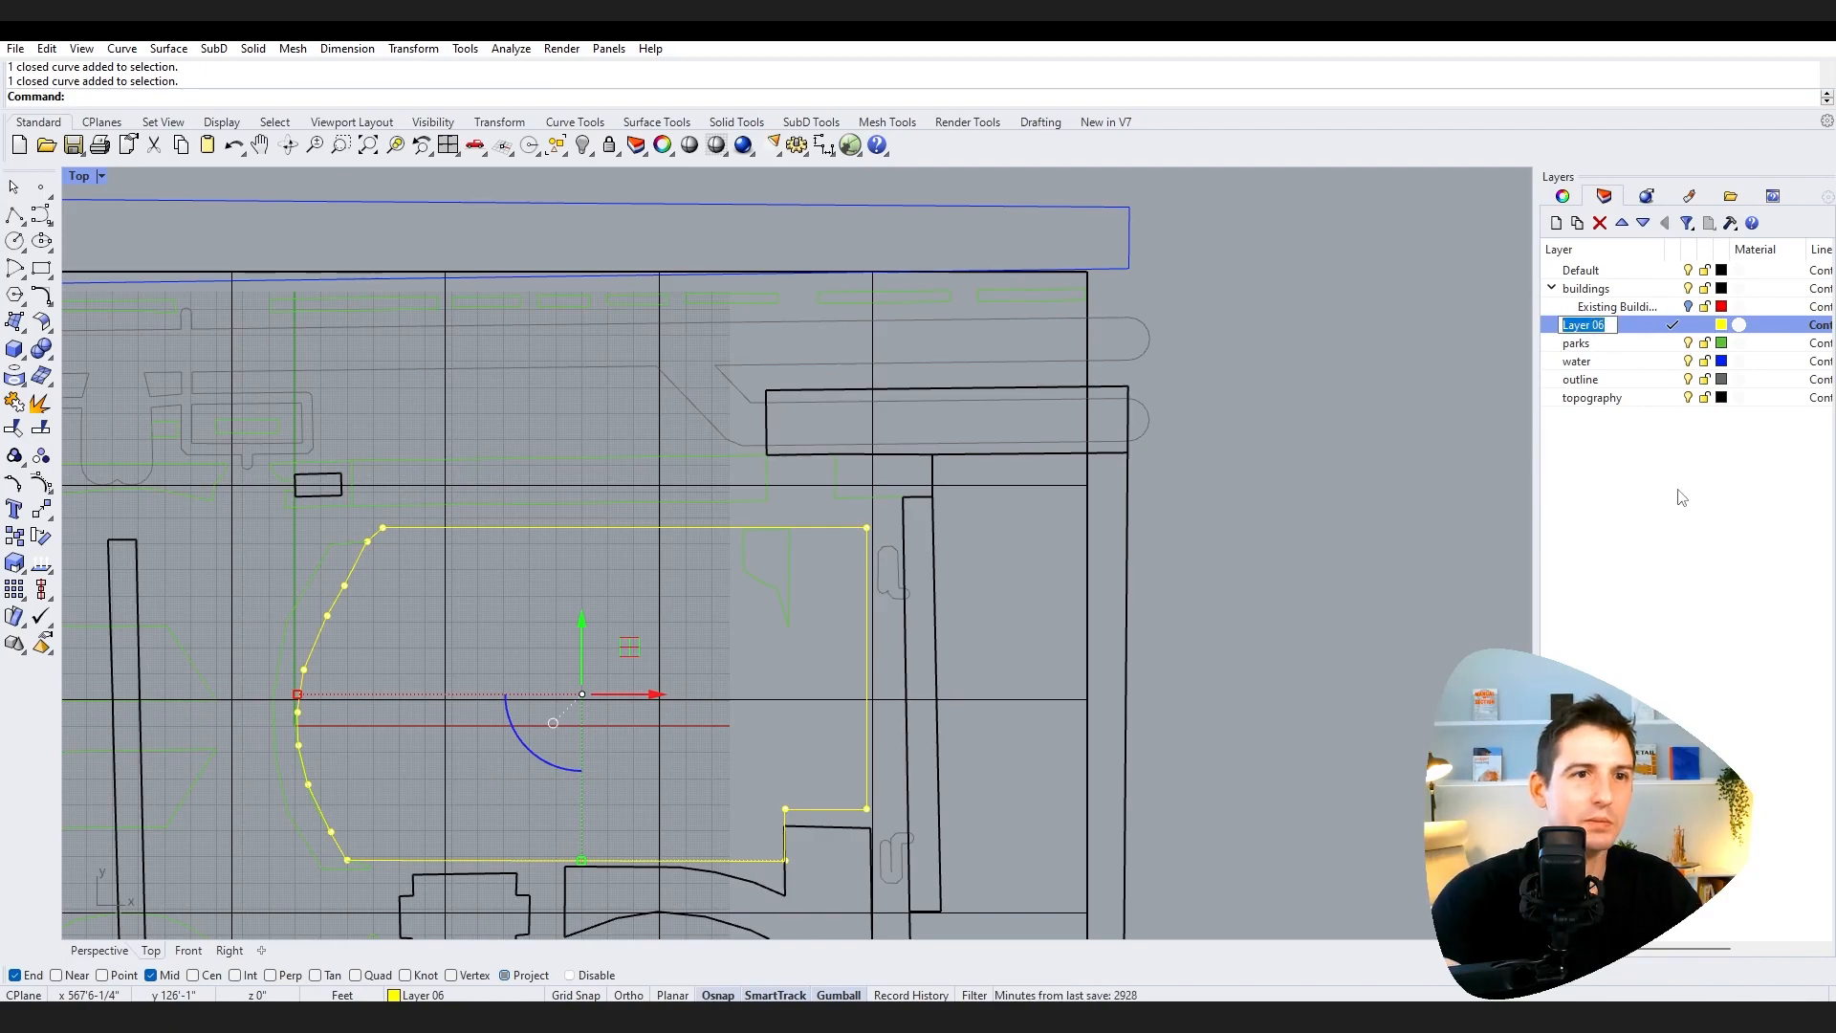
{"action": "type", "text": "Boundary"}
{"action": "key", "text": "Return"}
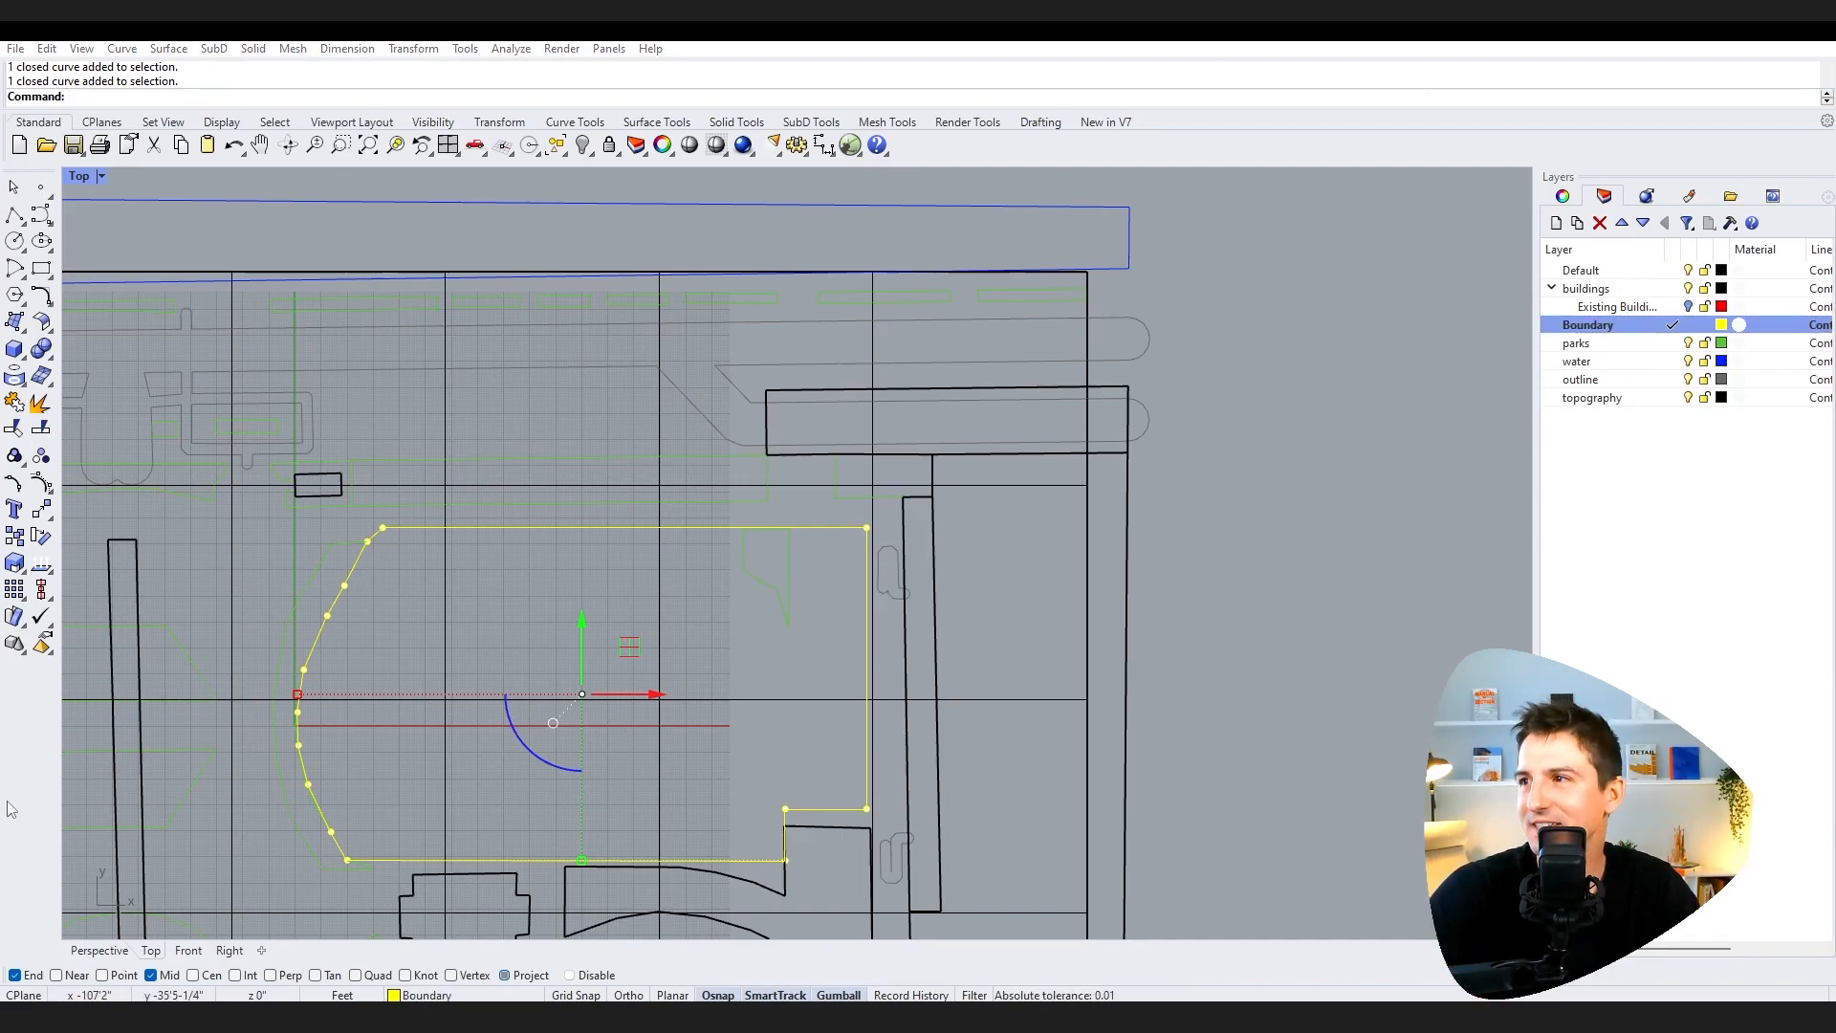
Step: Hide the water, outline and topography layers to isolate the boundary outline
{"action": "left_click", "coordinate": [1687, 361]}
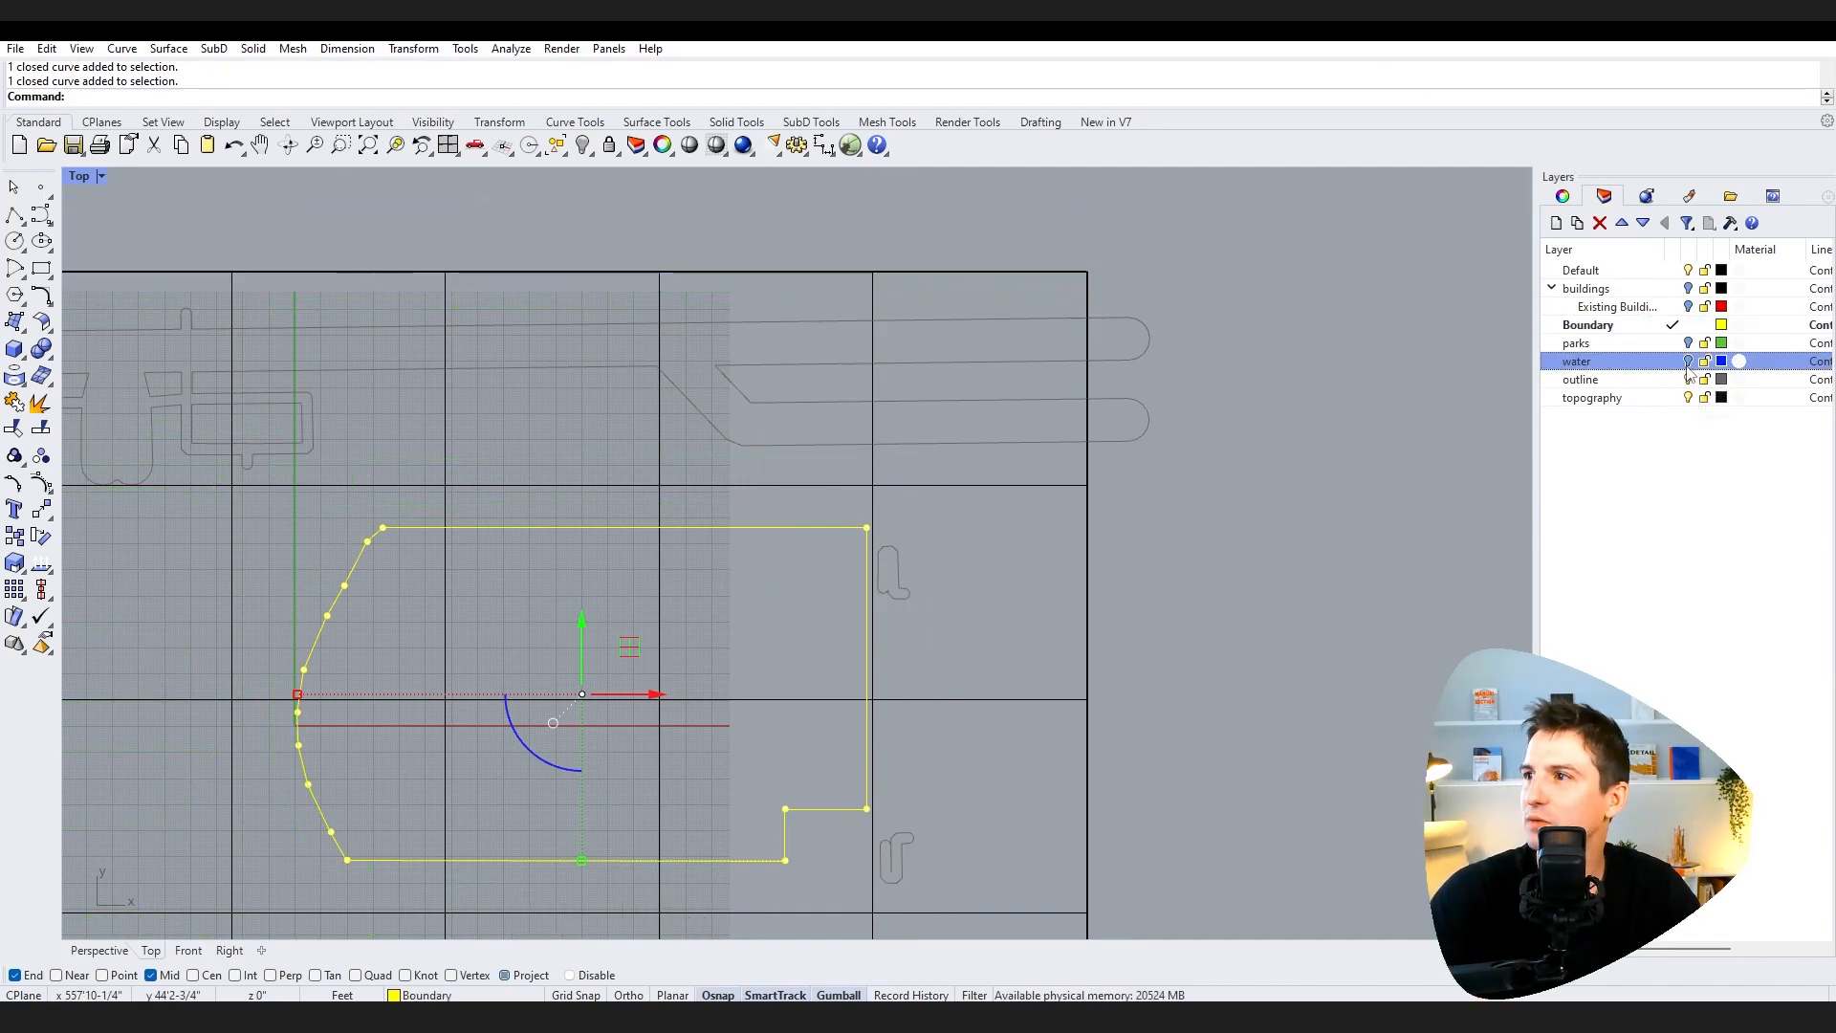
{"action": "left_click", "coordinate": [1688, 379]}
{"action": "left_click", "coordinate": [1688, 398]}
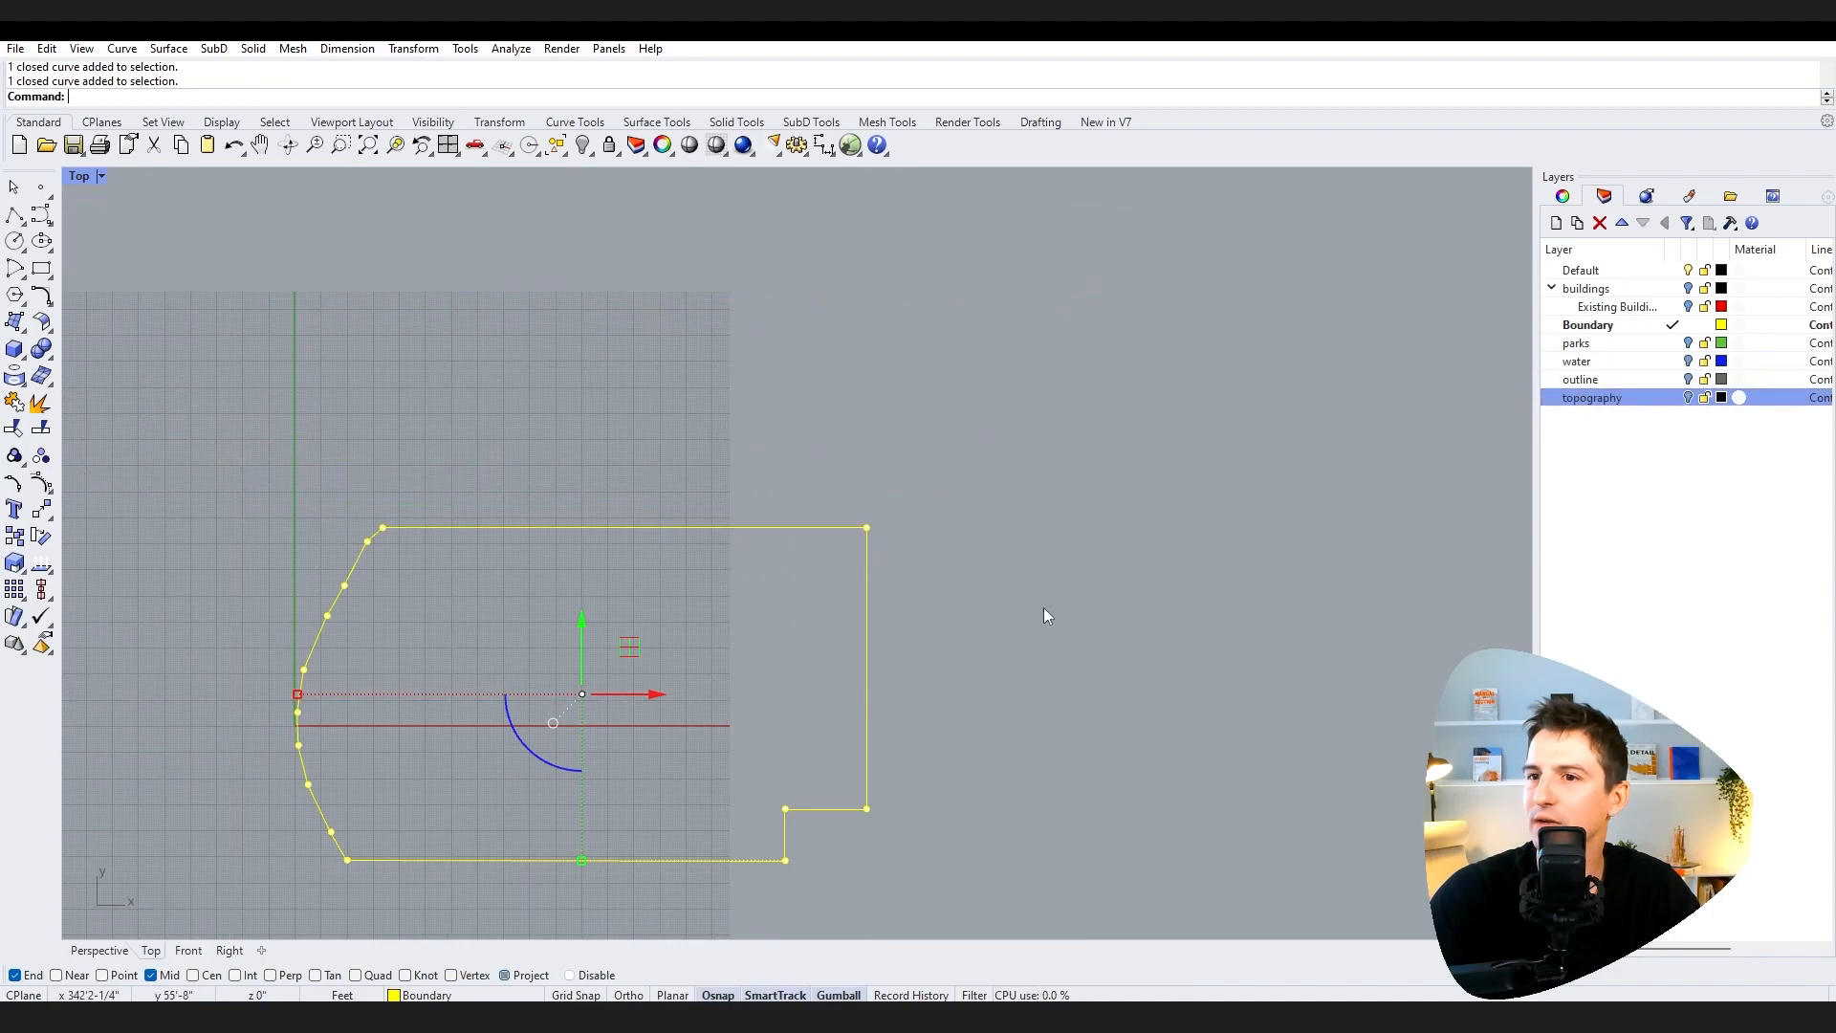
{"action": "right_click_drag", "start_coordinate": [1235, 720], "coordinate": [1219, 670]}
{"action": "left_click", "coordinate": [1134, 673]}
{"action": "scroll", "coordinate": [1142, 664], "scroll_direction": "down", "scroll_amount": 6}
{"action": "middle_click", "coordinate": [1114, 698]}
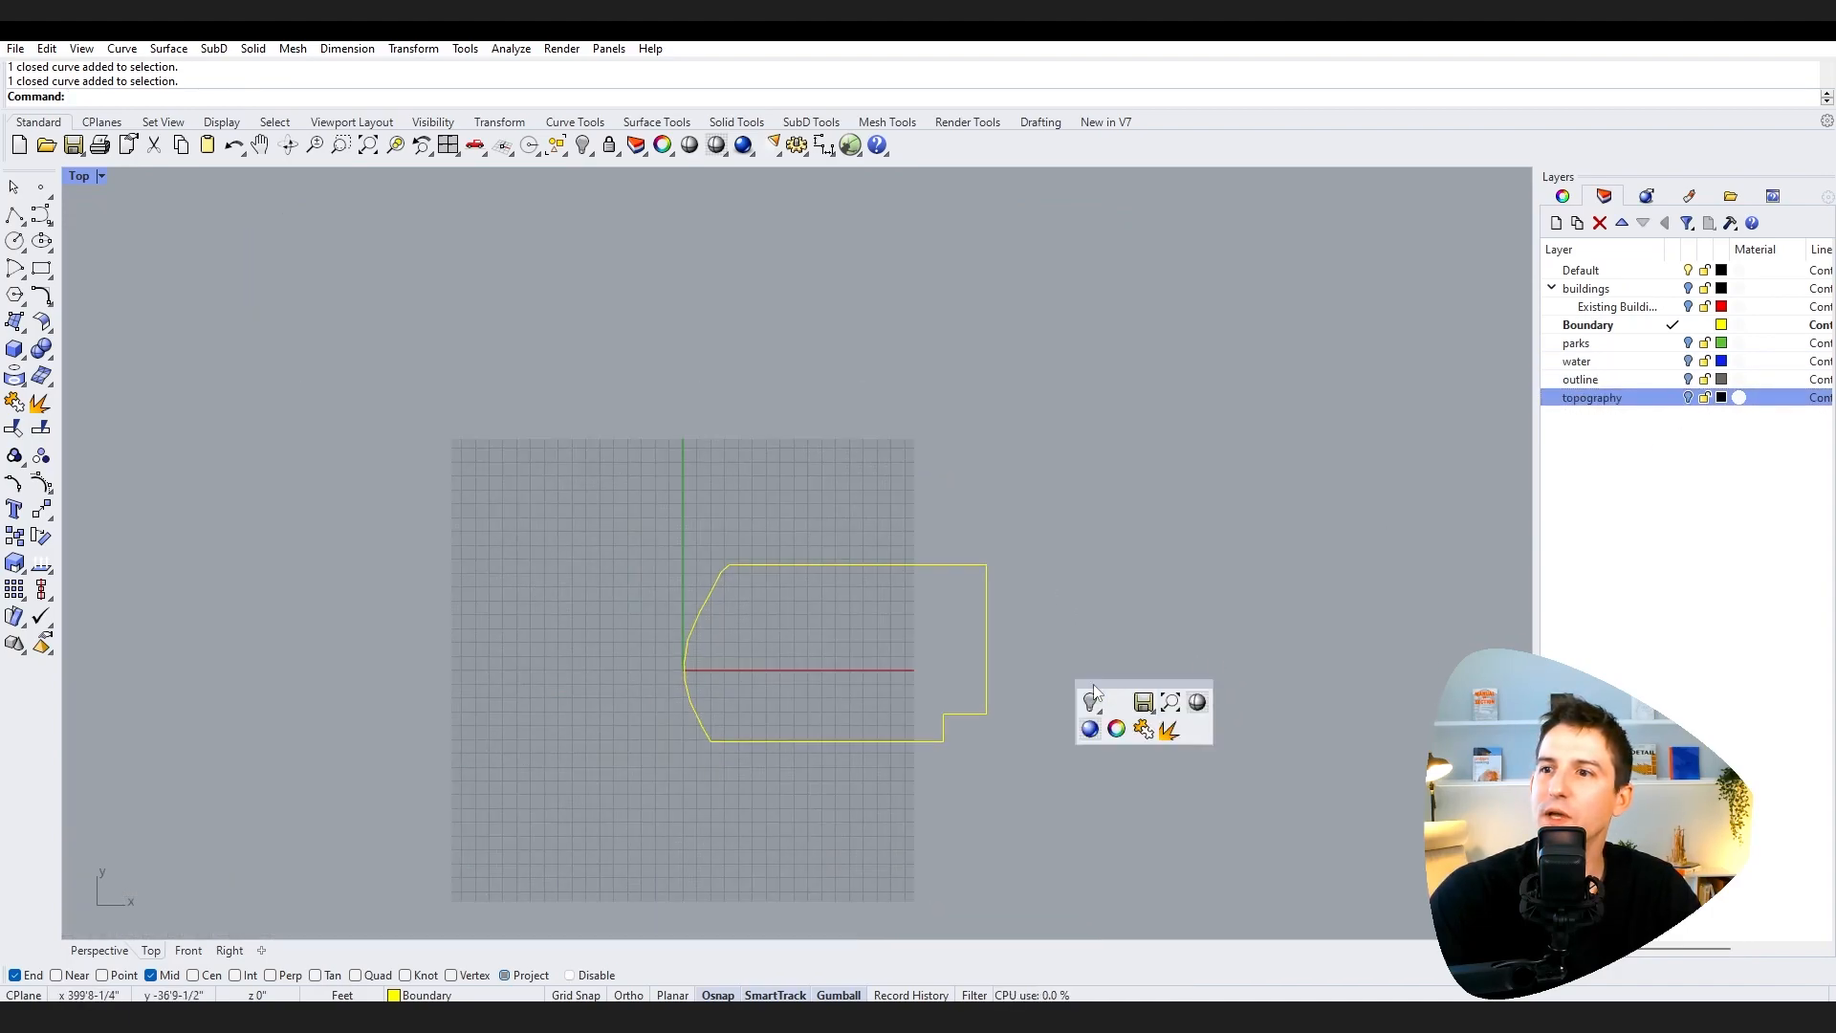
{"action": "right_click_drag", "start_coordinate": [1139, 615], "coordinate": [906, 569]}
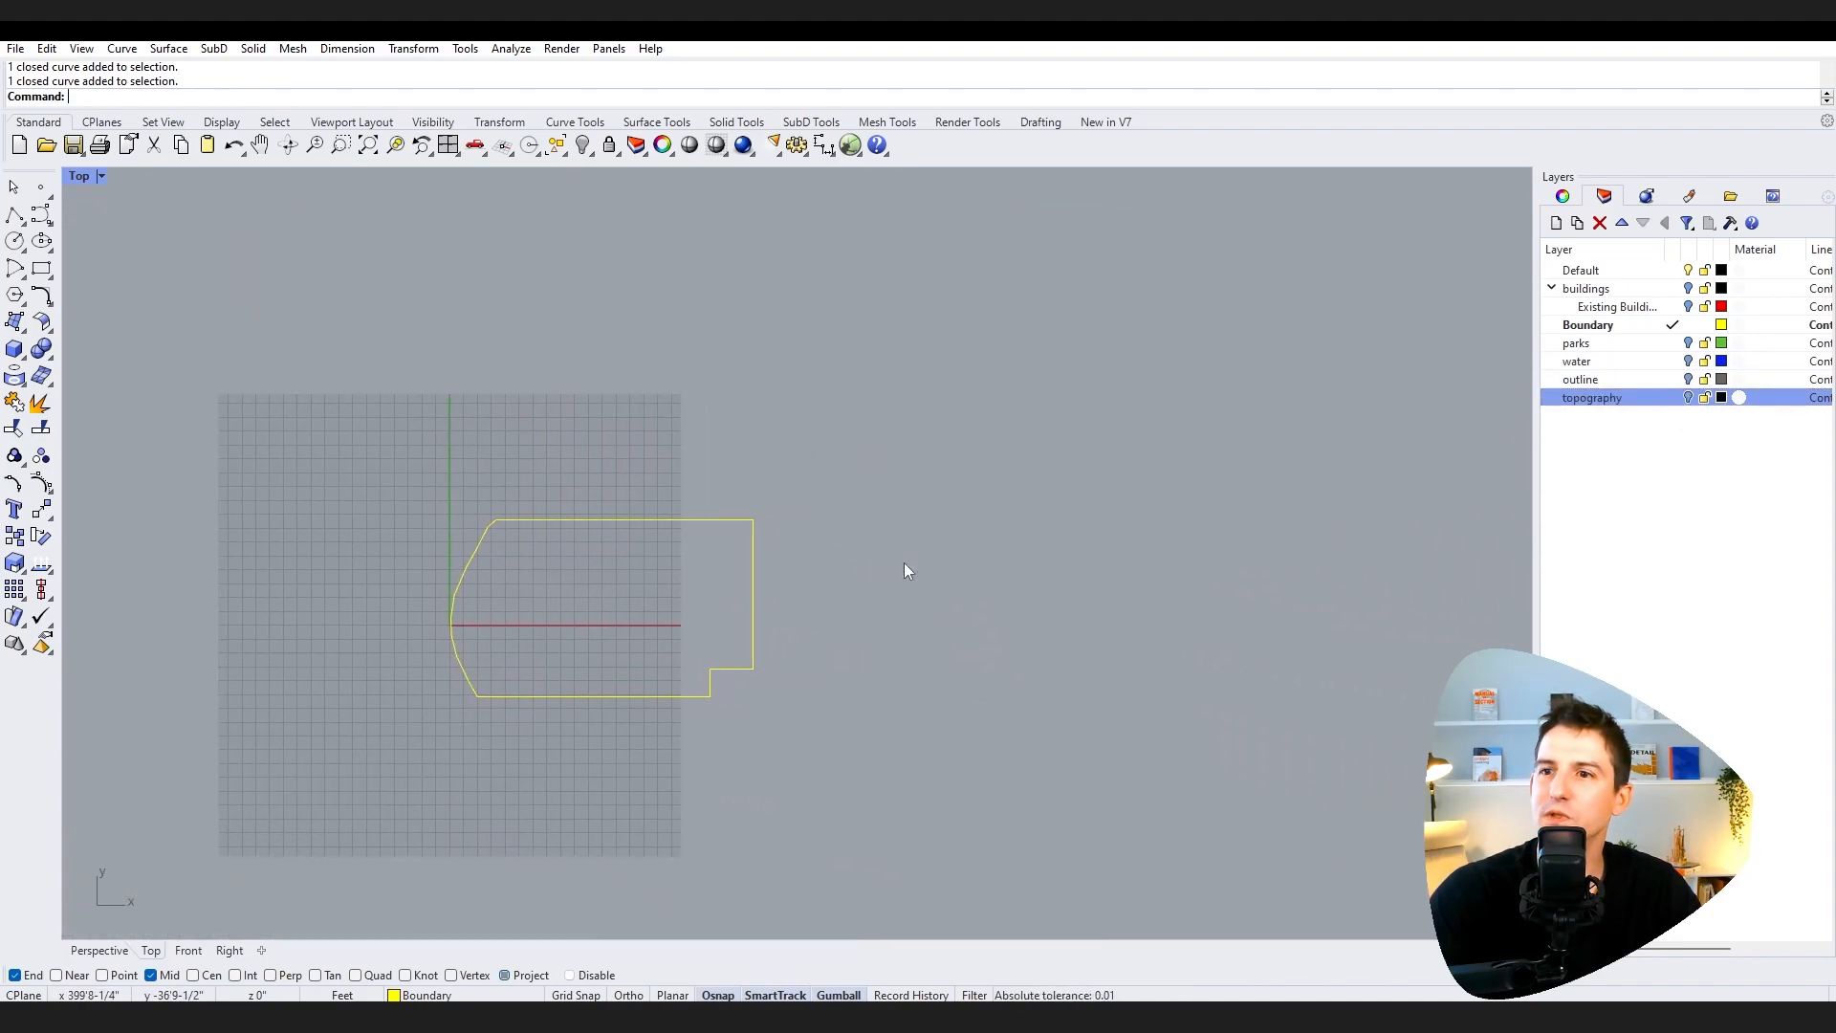
Step: Switch to the four-viewport layout and zoom all views to the selected boundary curve
{"action": "double_click", "coordinate": [88, 175]}
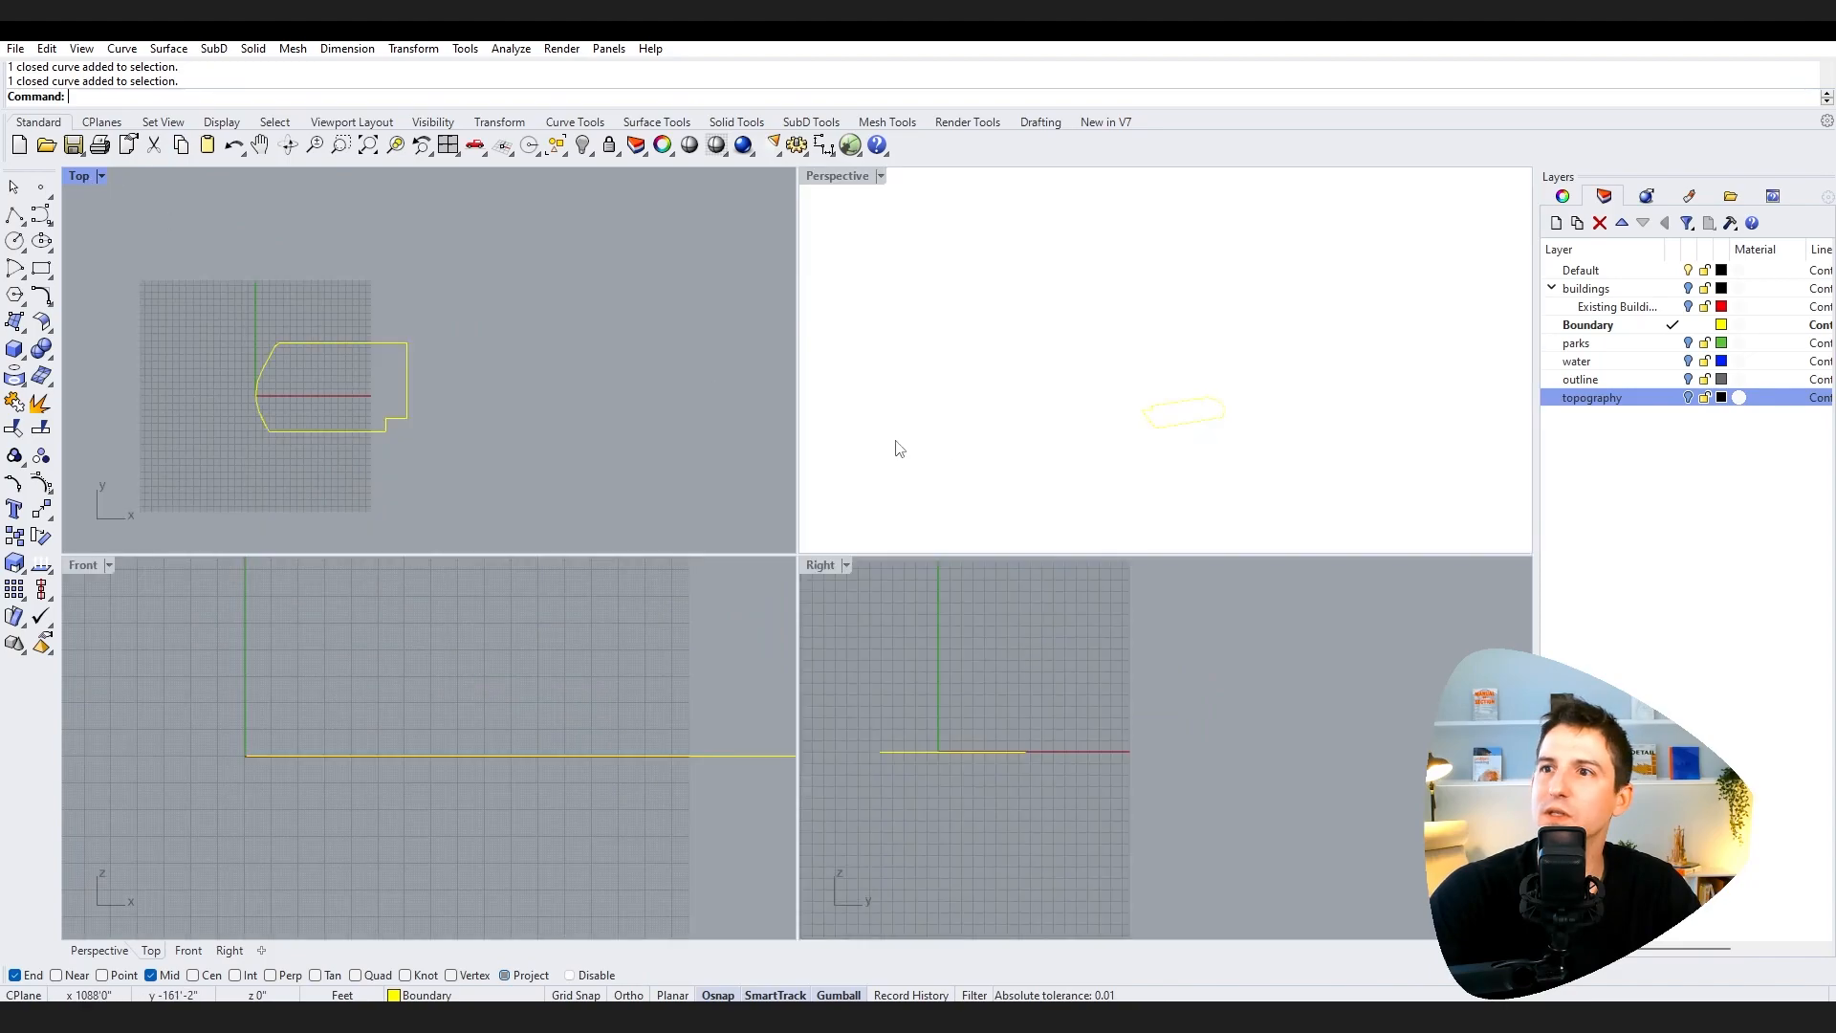
{"action": "left_click", "coordinate": [404, 359]}
{"action": "type", "text": "ZS"}
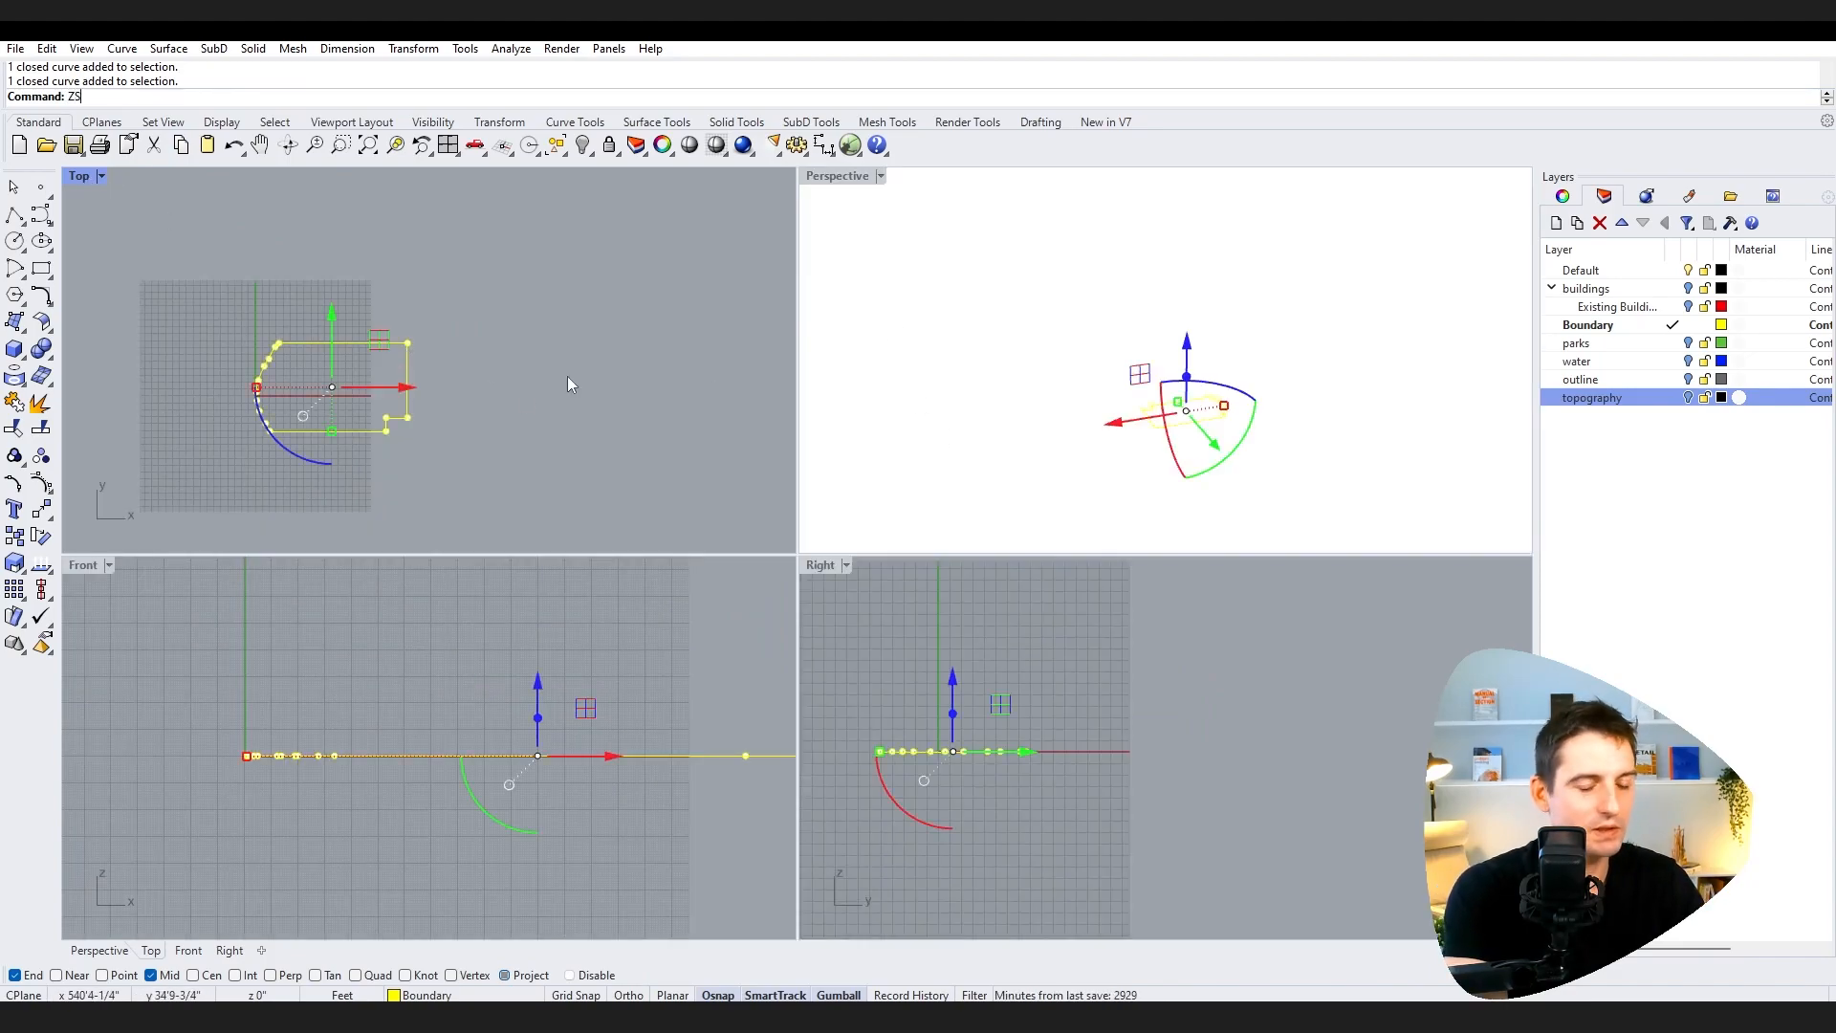
{"action": "key", "text": "Return"}
{"action": "left_click", "coordinate": [1259, 520]}
{"action": "right_click_drag", "start_coordinate": [1259, 520], "coordinate": [1319, 500]}
{"action": "scroll", "coordinate": [665, 457], "scroll_direction": "down", "scroll_amount": 5}
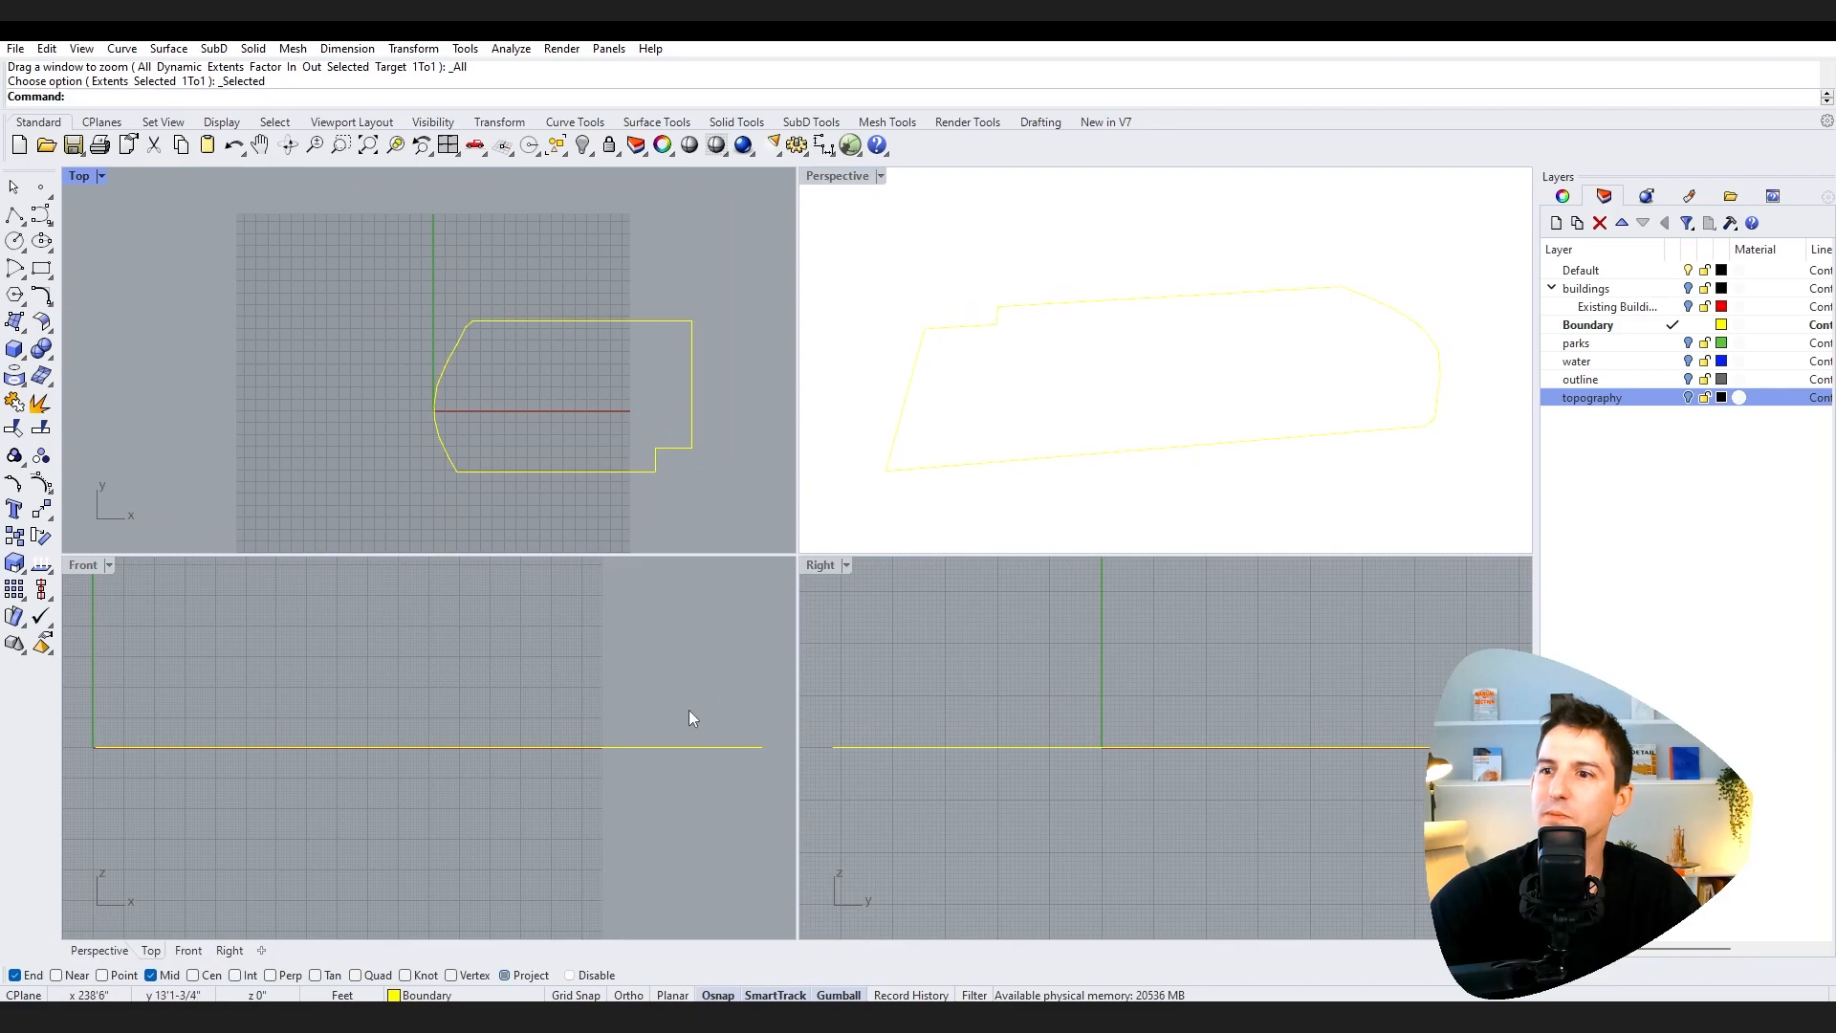
{"action": "scroll", "coordinate": [703, 722], "scroll_direction": "down", "scroll_amount": 1}
Step: Turn the parks and water layers back on, leaving outline hidden
{"action": "left_click", "coordinate": [1688, 380]}
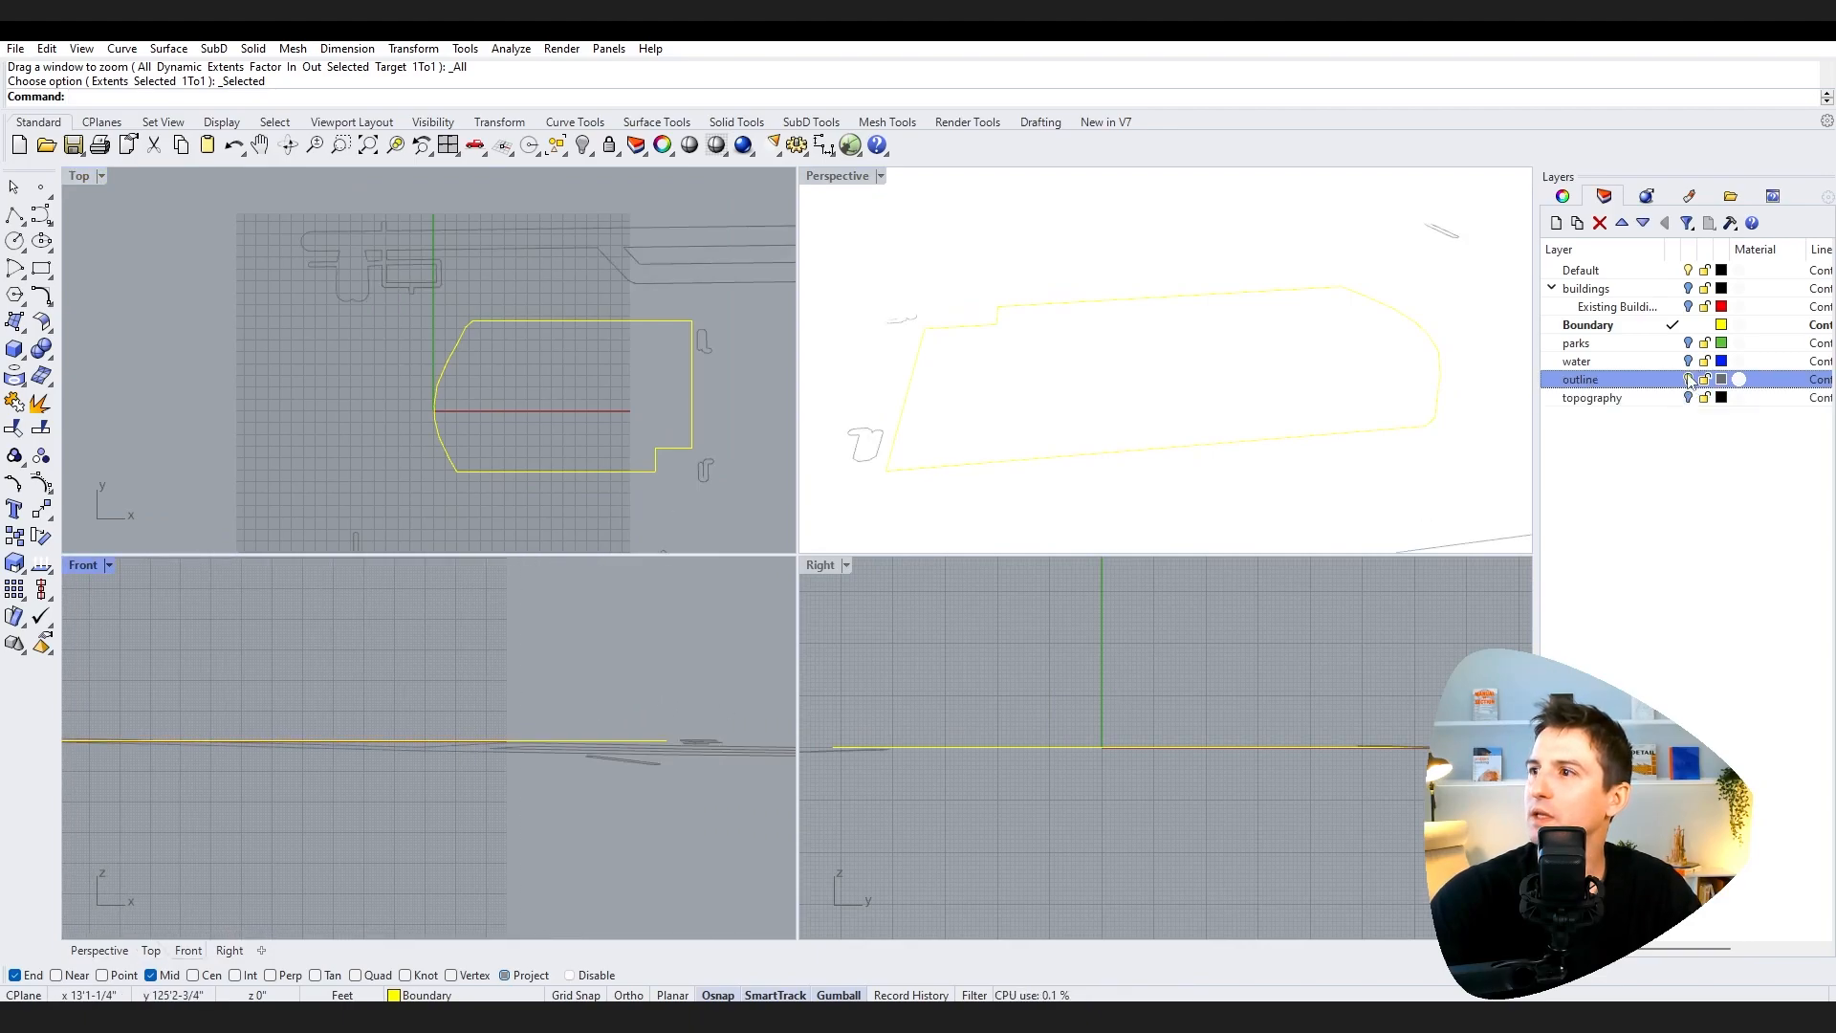
{"action": "left_click", "coordinate": [1688, 361]}
{"action": "left_click", "coordinate": [1688, 344]}
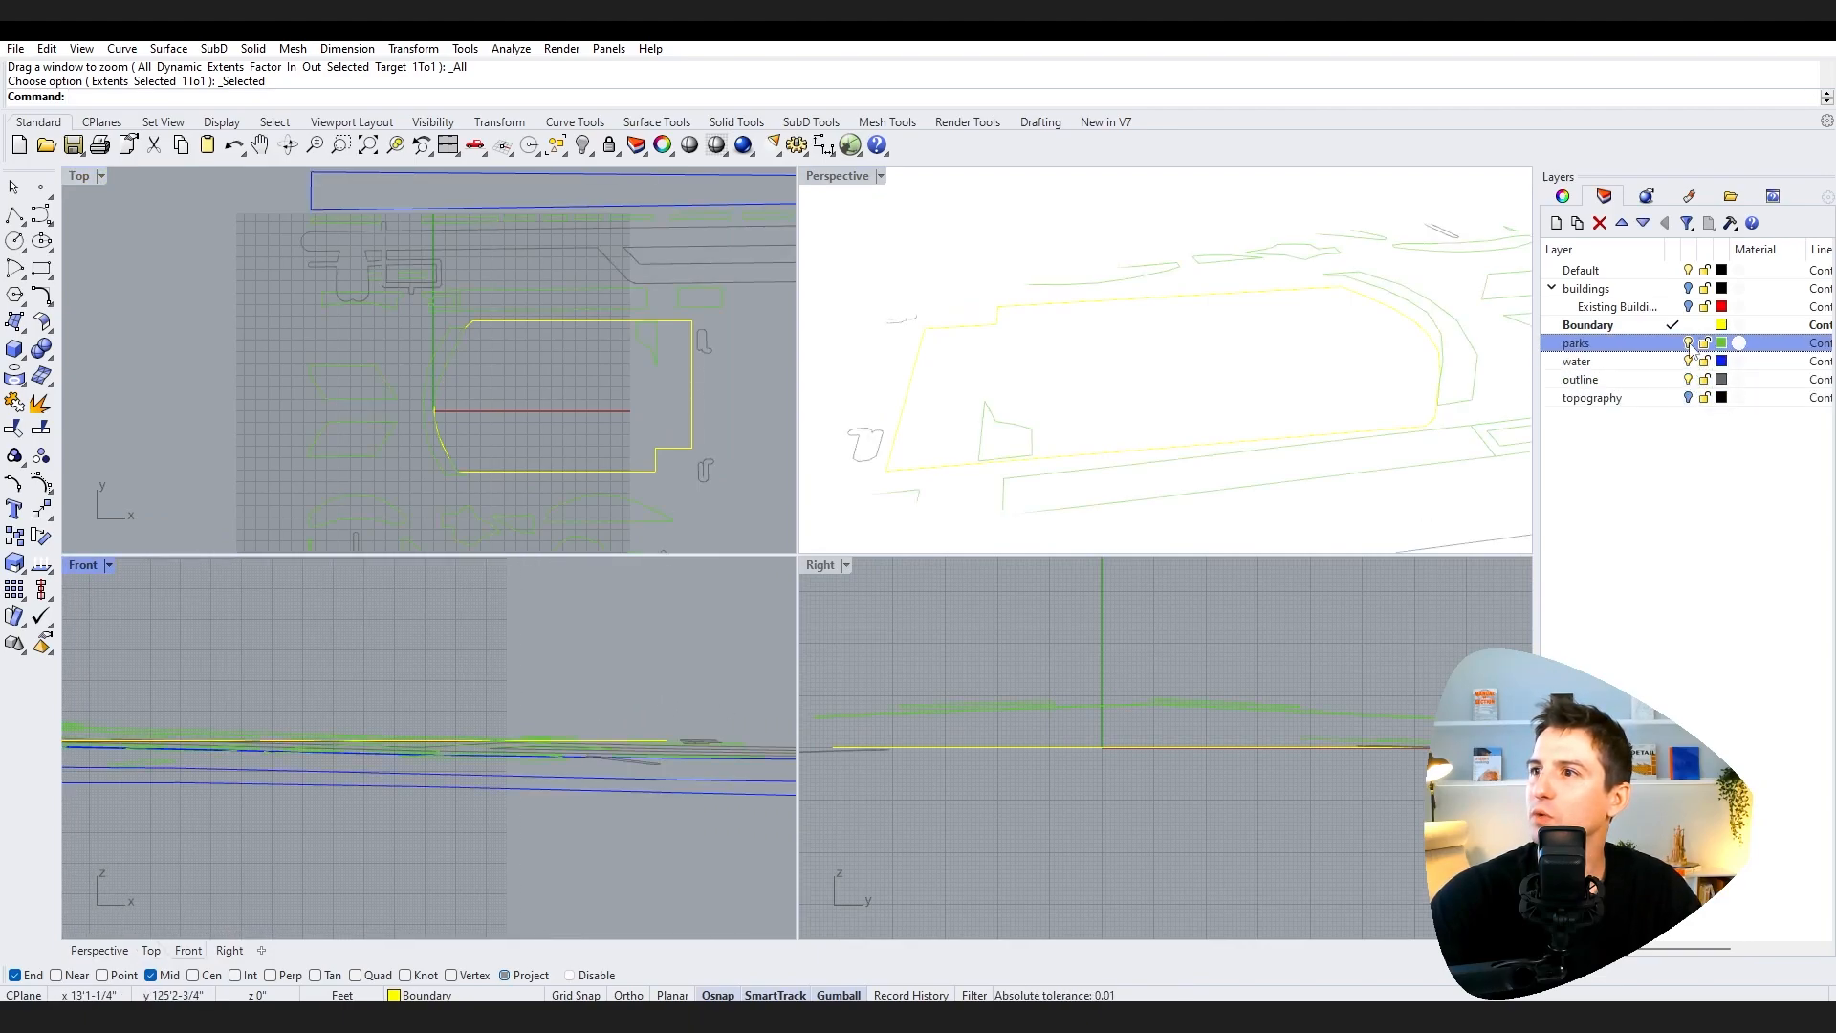
{"action": "left_click", "coordinate": [1688, 379]}
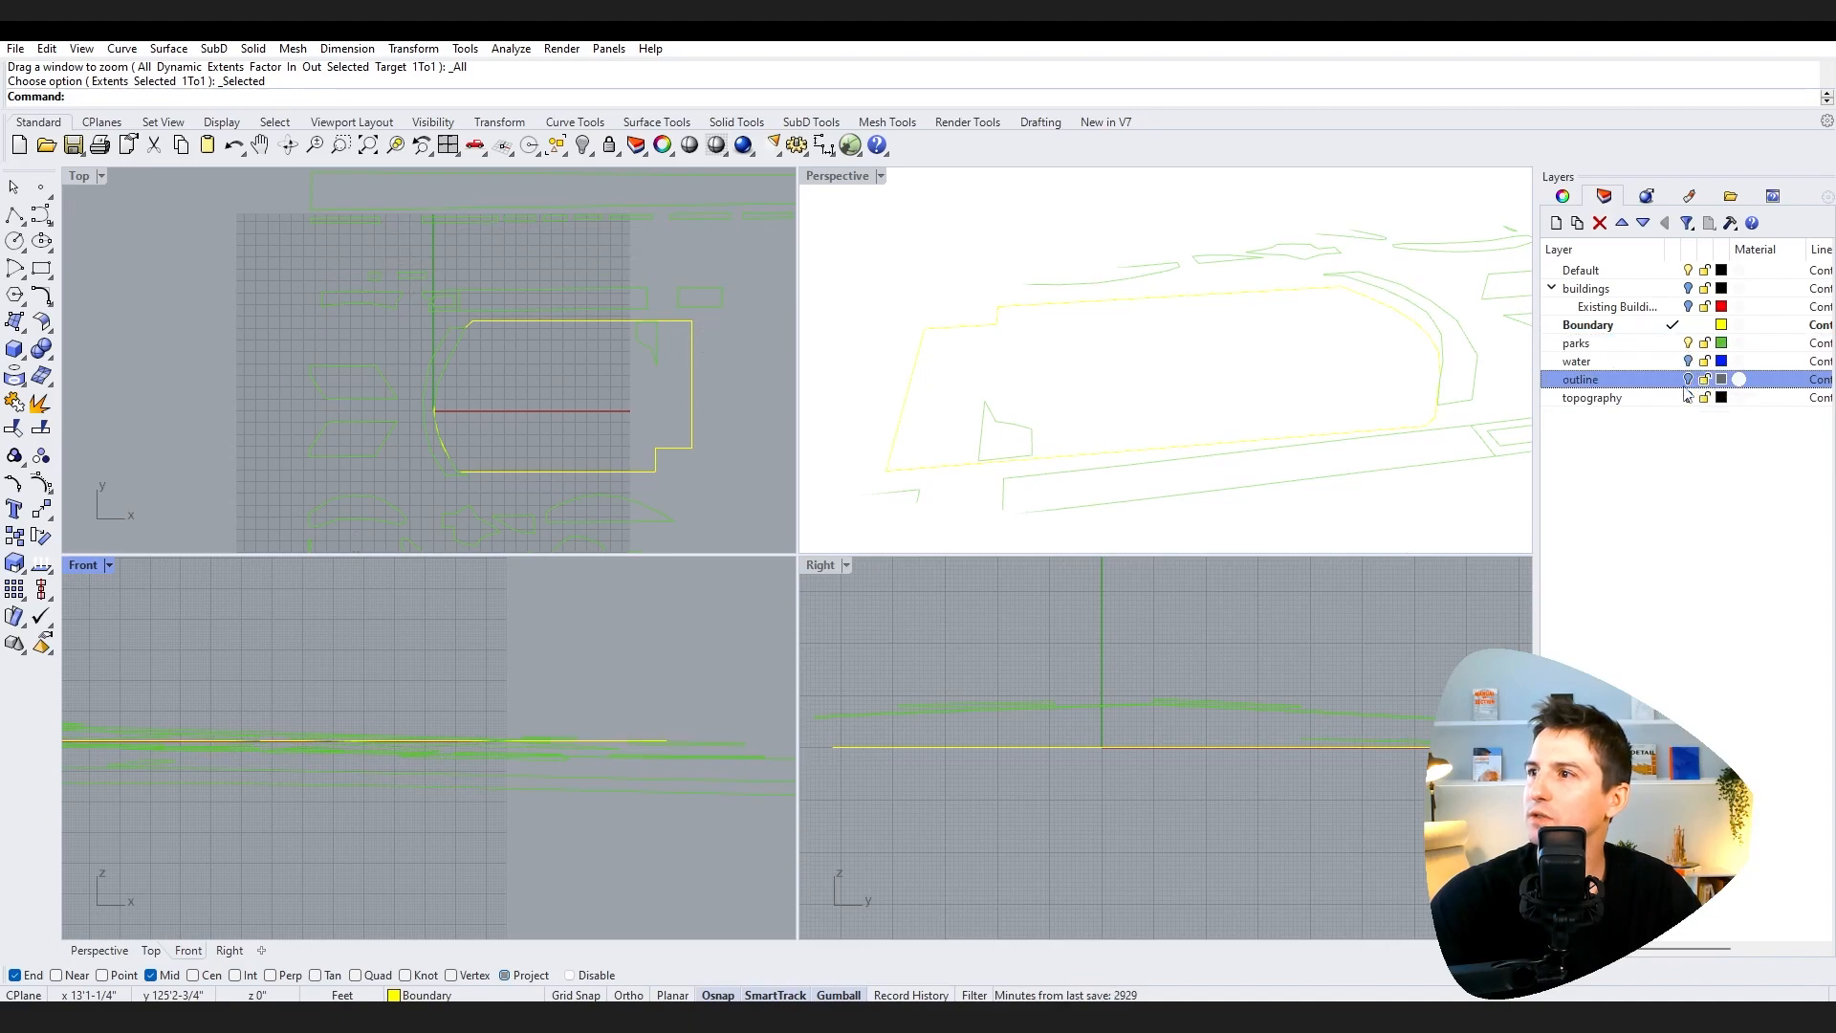
Step: Make Default the current layer and lock the buildings, Boundary, parks, water, outline and topography layers
{"action": "left_click", "coordinate": [1625, 328]}
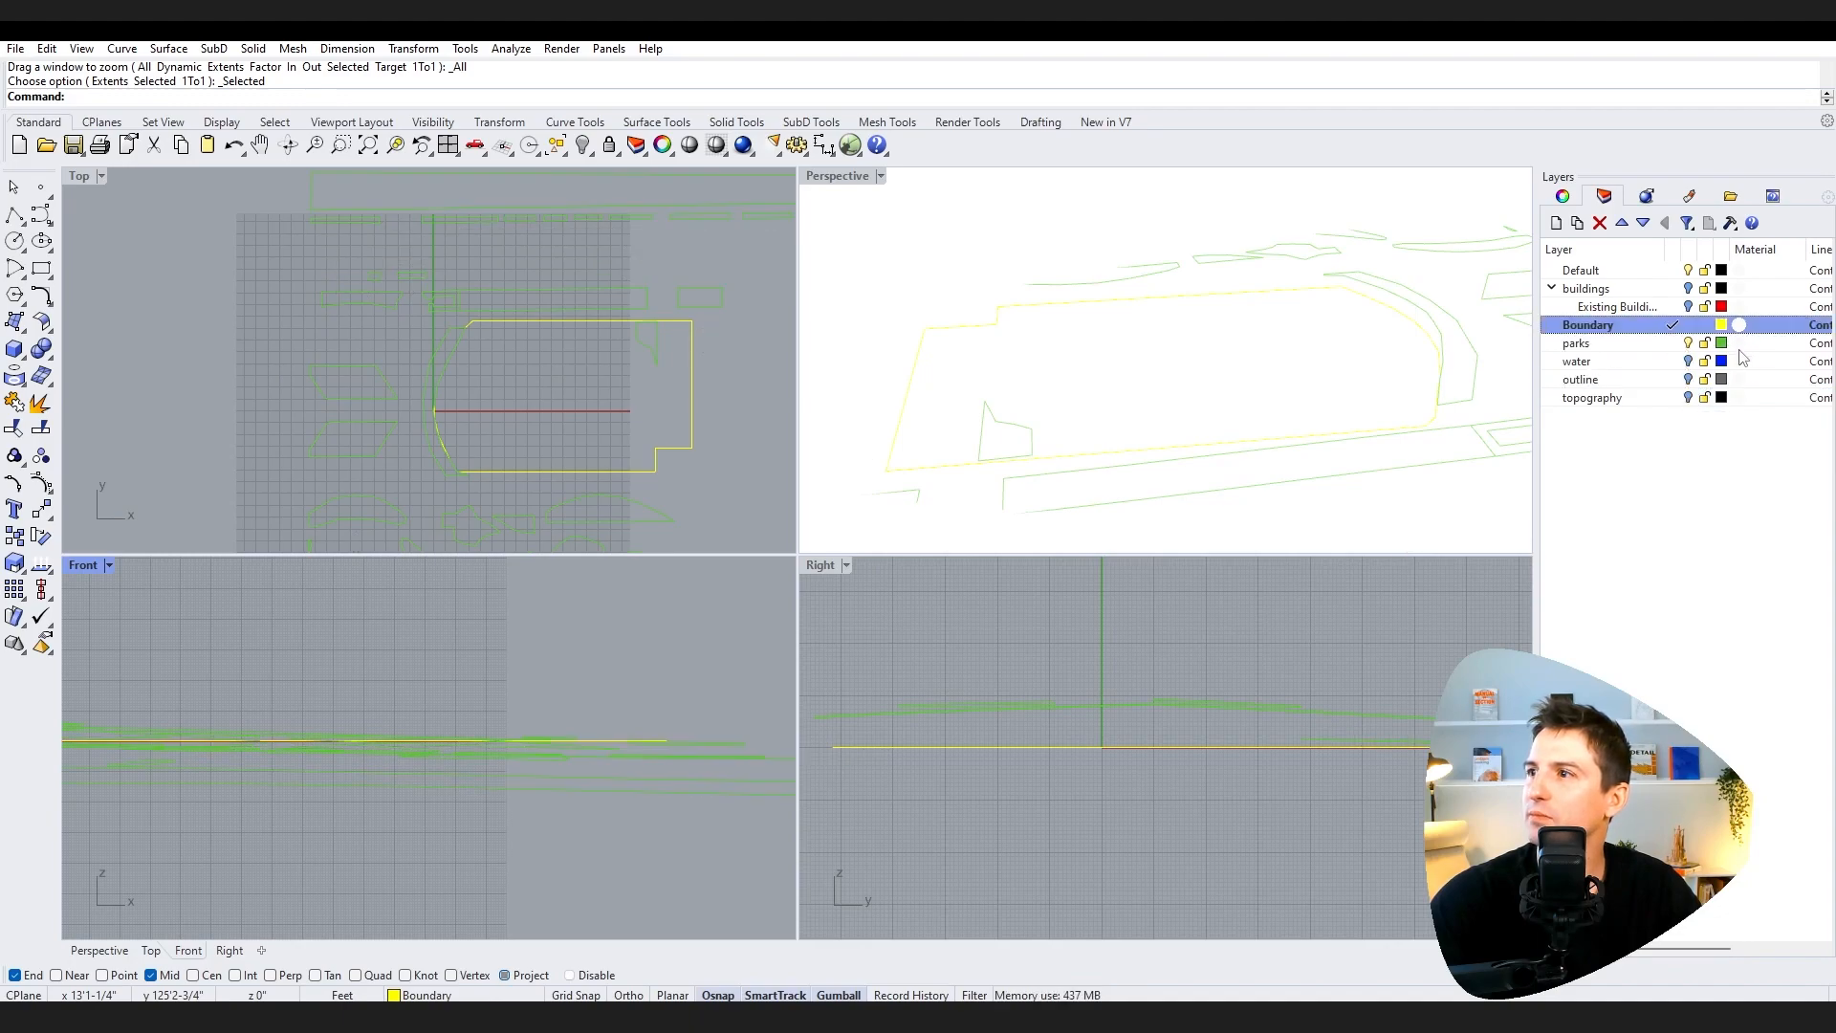
{"action": "double_click", "coordinate": [1626, 272]}
{"action": "left_click", "coordinate": [1705, 290]}
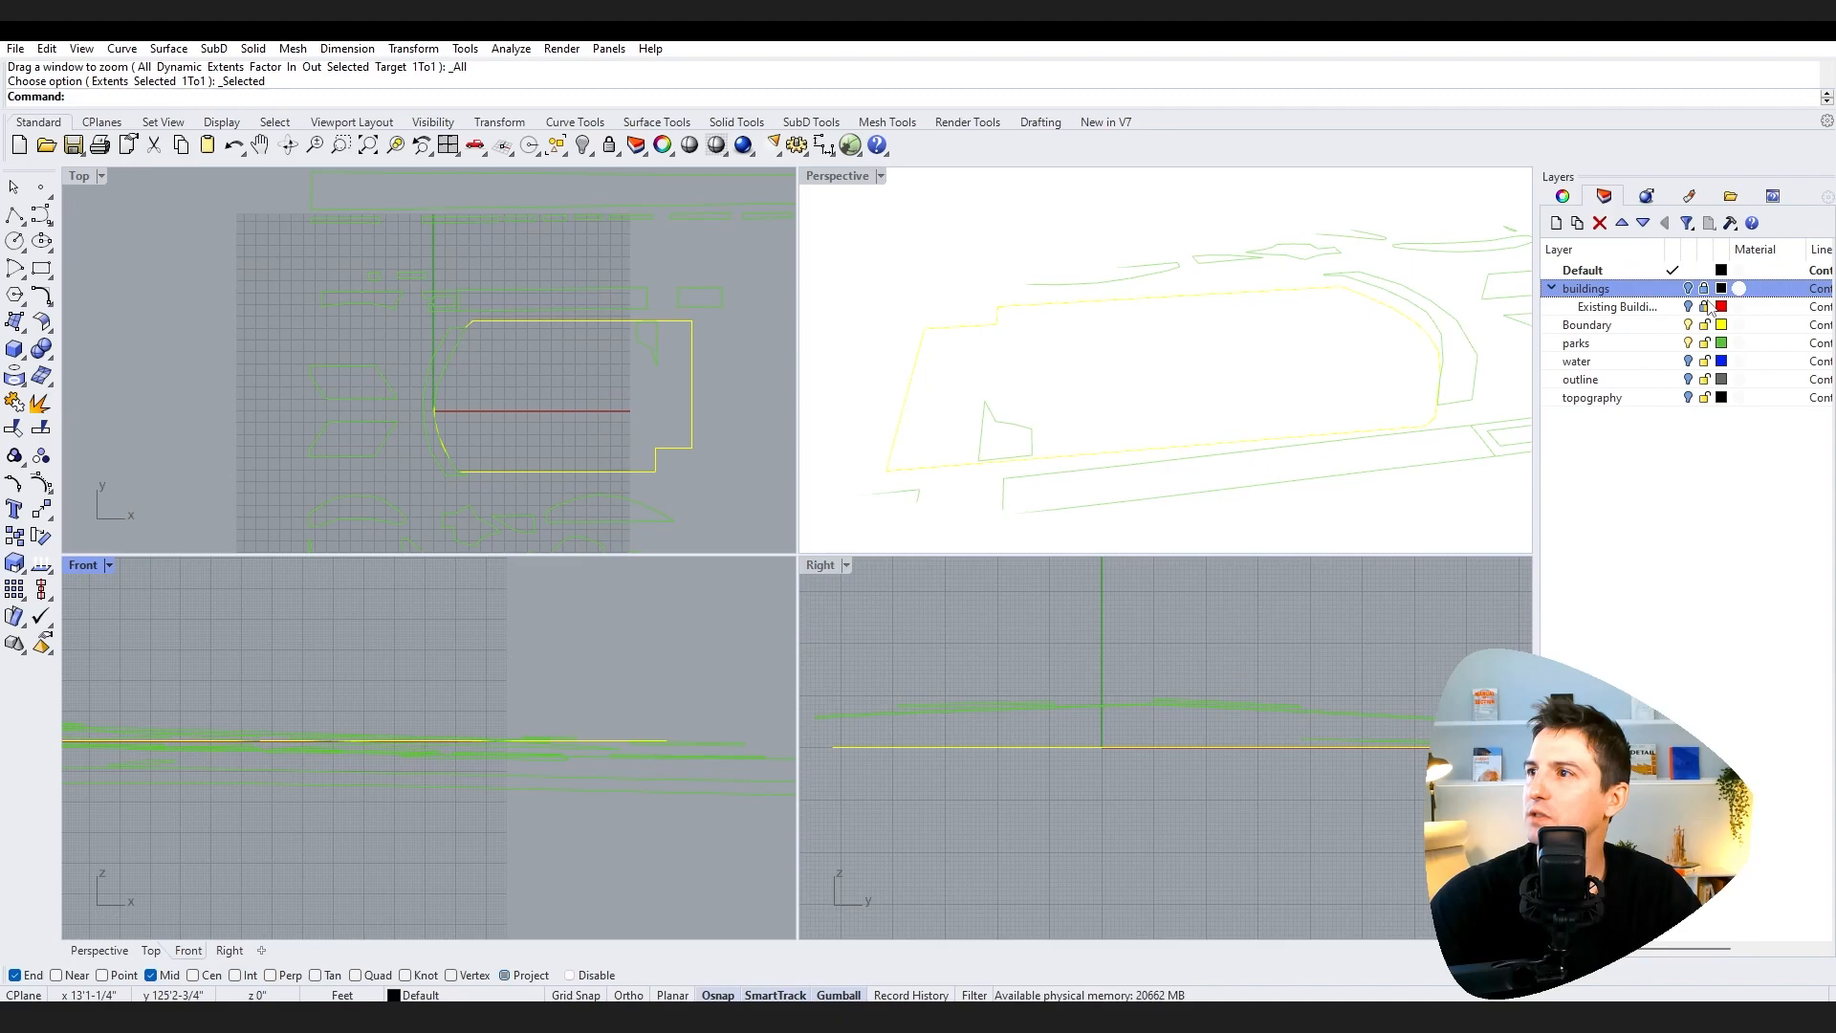
{"action": "left_click", "coordinate": [1704, 325]}
{"action": "left_click", "coordinate": [1704, 343]}
{"action": "left_click", "coordinate": [1704, 361]}
{"action": "left_click", "coordinate": [1704, 379]}
{"action": "left_click", "coordinate": [1705, 398]}
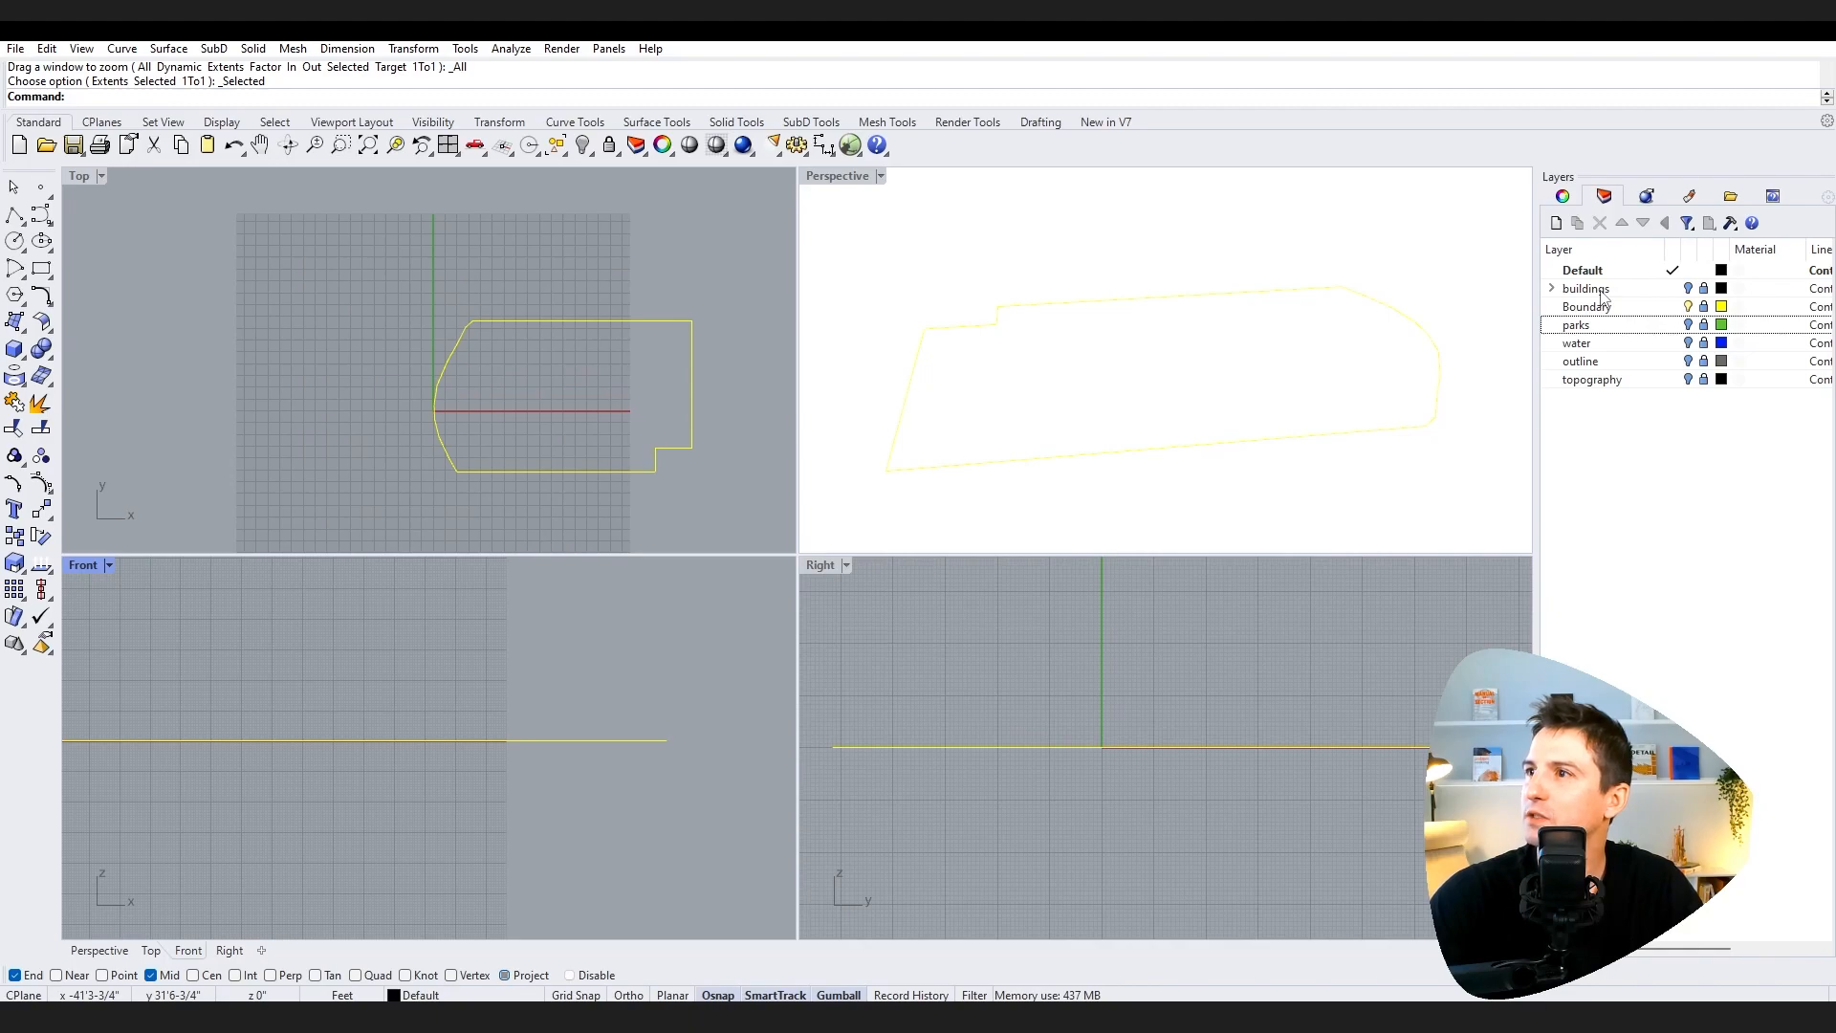
Step: Create a new layer named Site Information and move it up to the top of the list
{"action": "left_click", "coordinate": [1594, 288]}
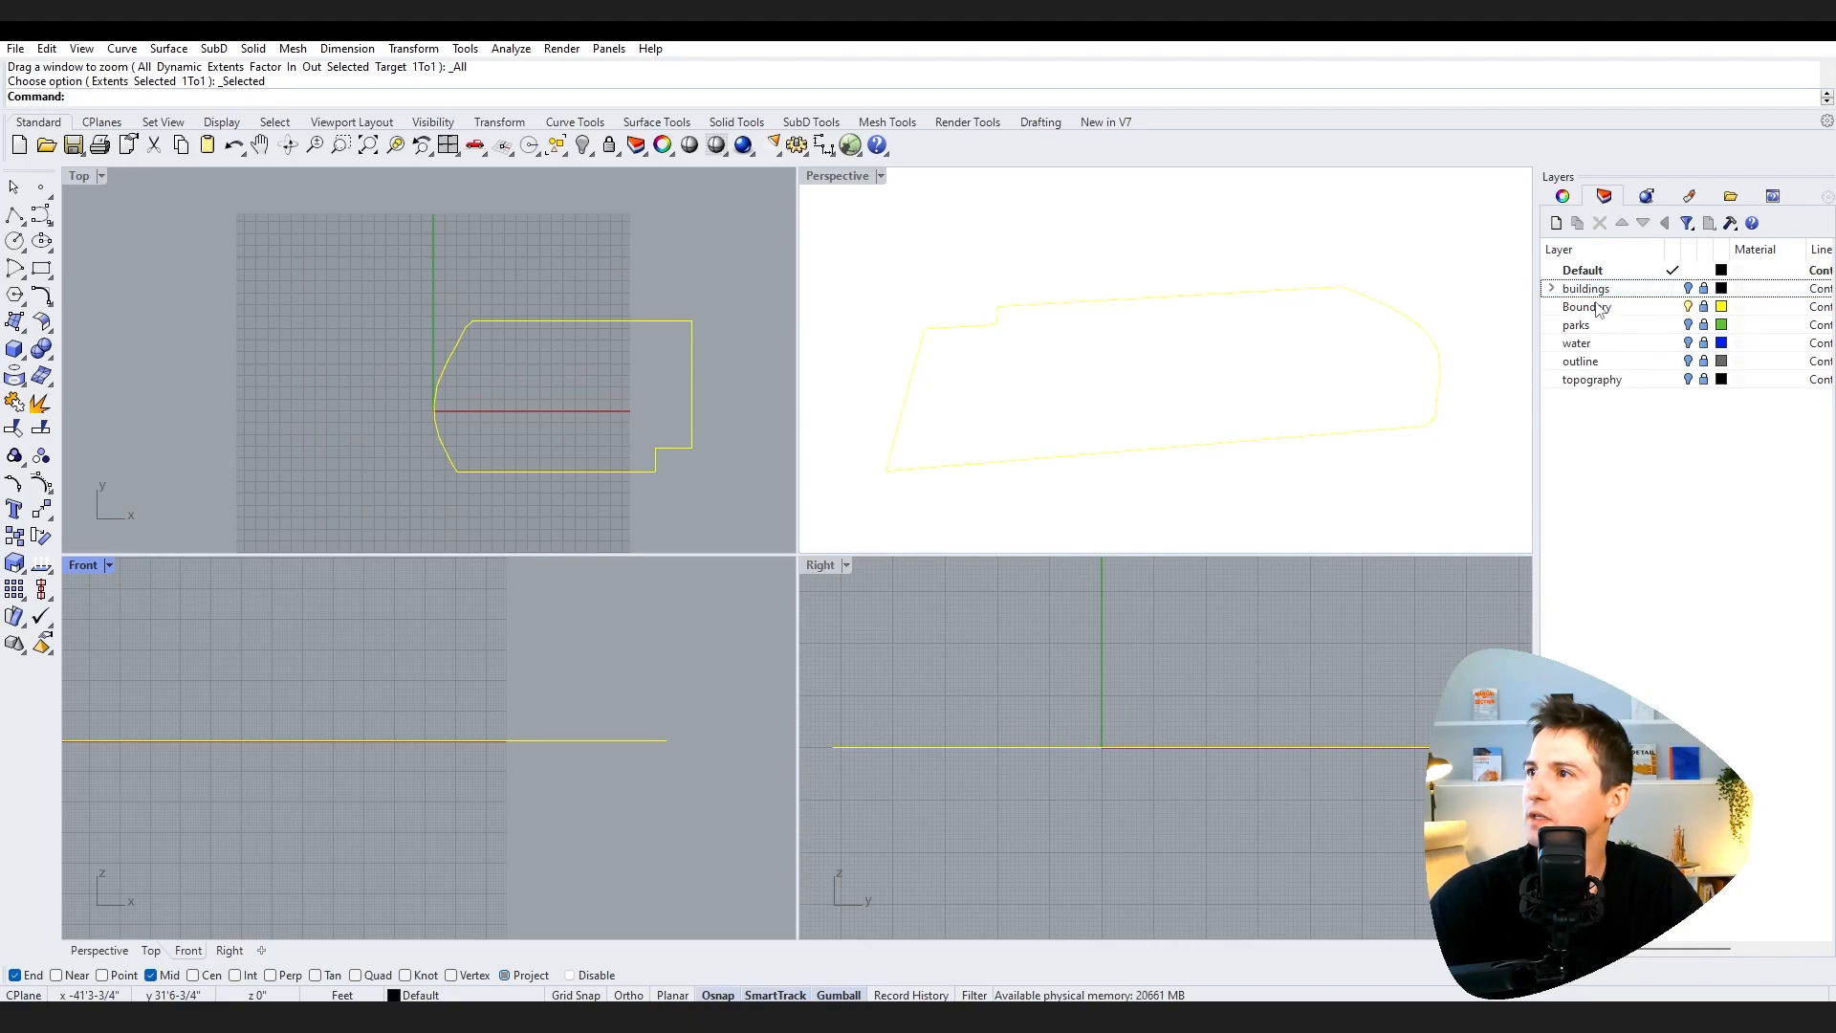
{"action": "left_click", "coordinate": [1571, 229]}
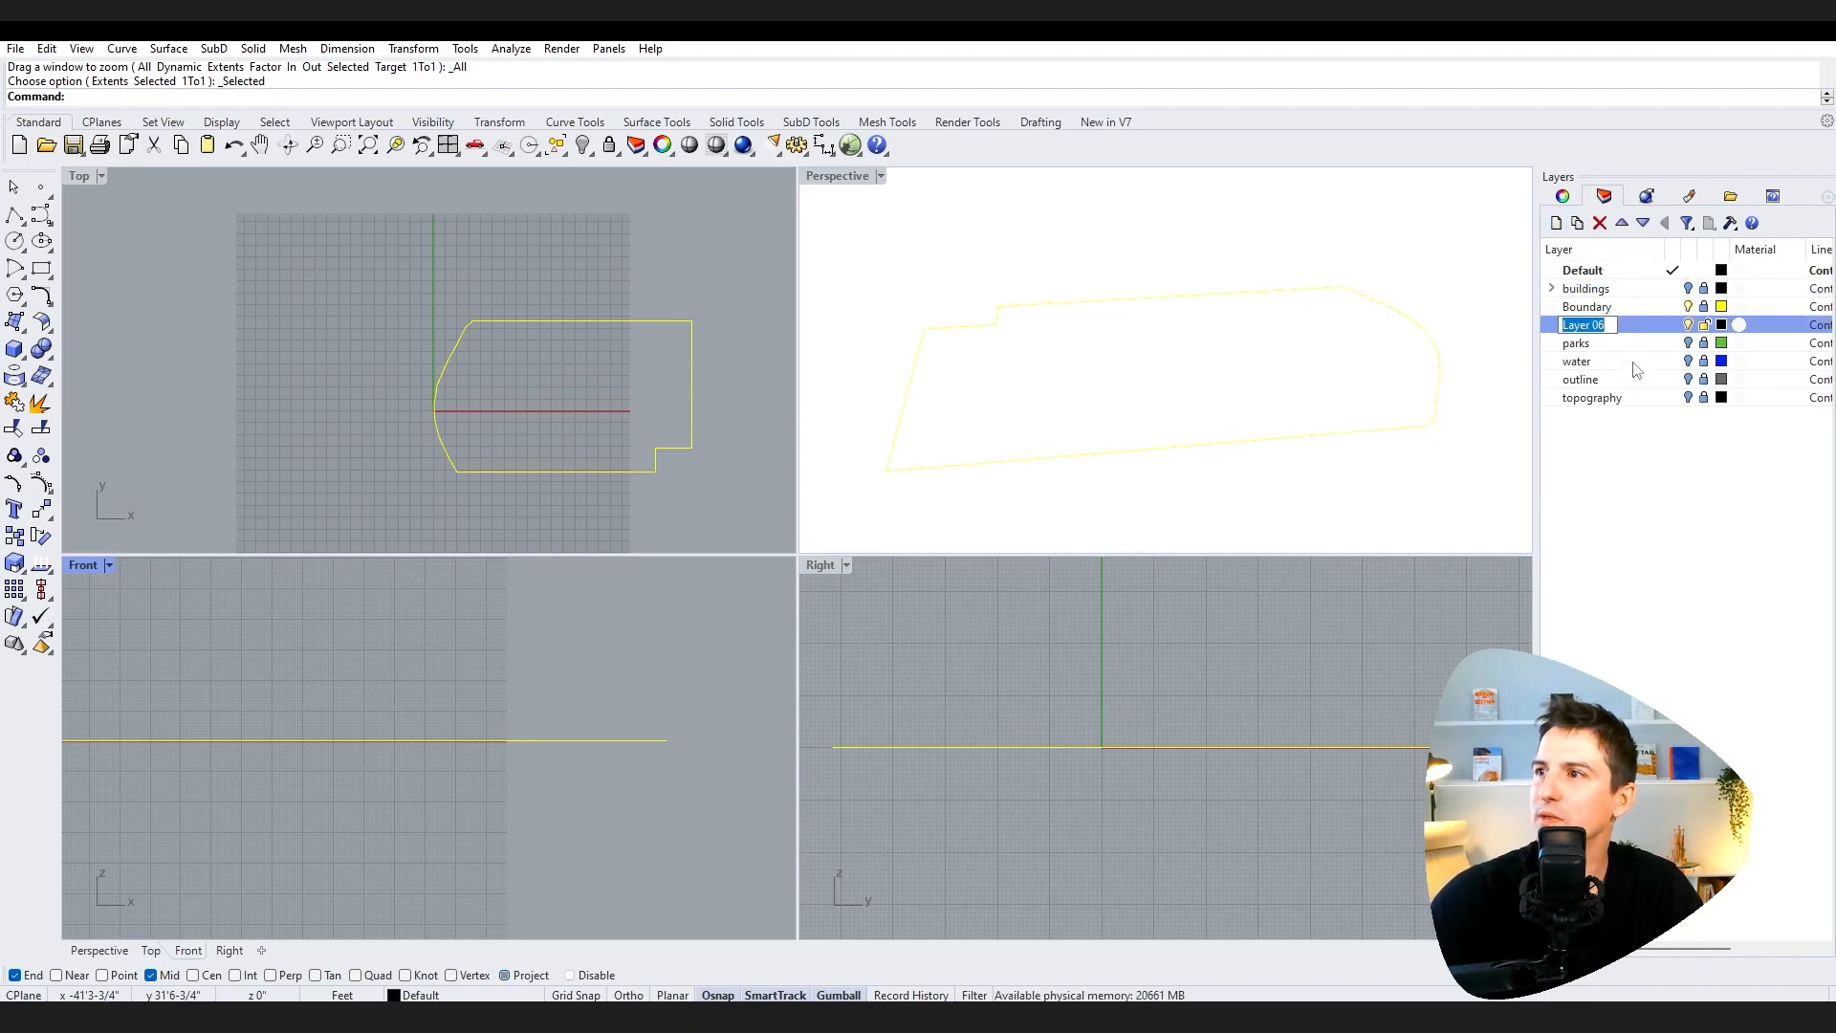
{"action": "type", "text": "Site Information"}
{"action": "key", "text": "Return"}
{"action": "left_click", "coordinate": [1622, 222]}
{"action": "left_click", "coordinate": [1621, 223]}
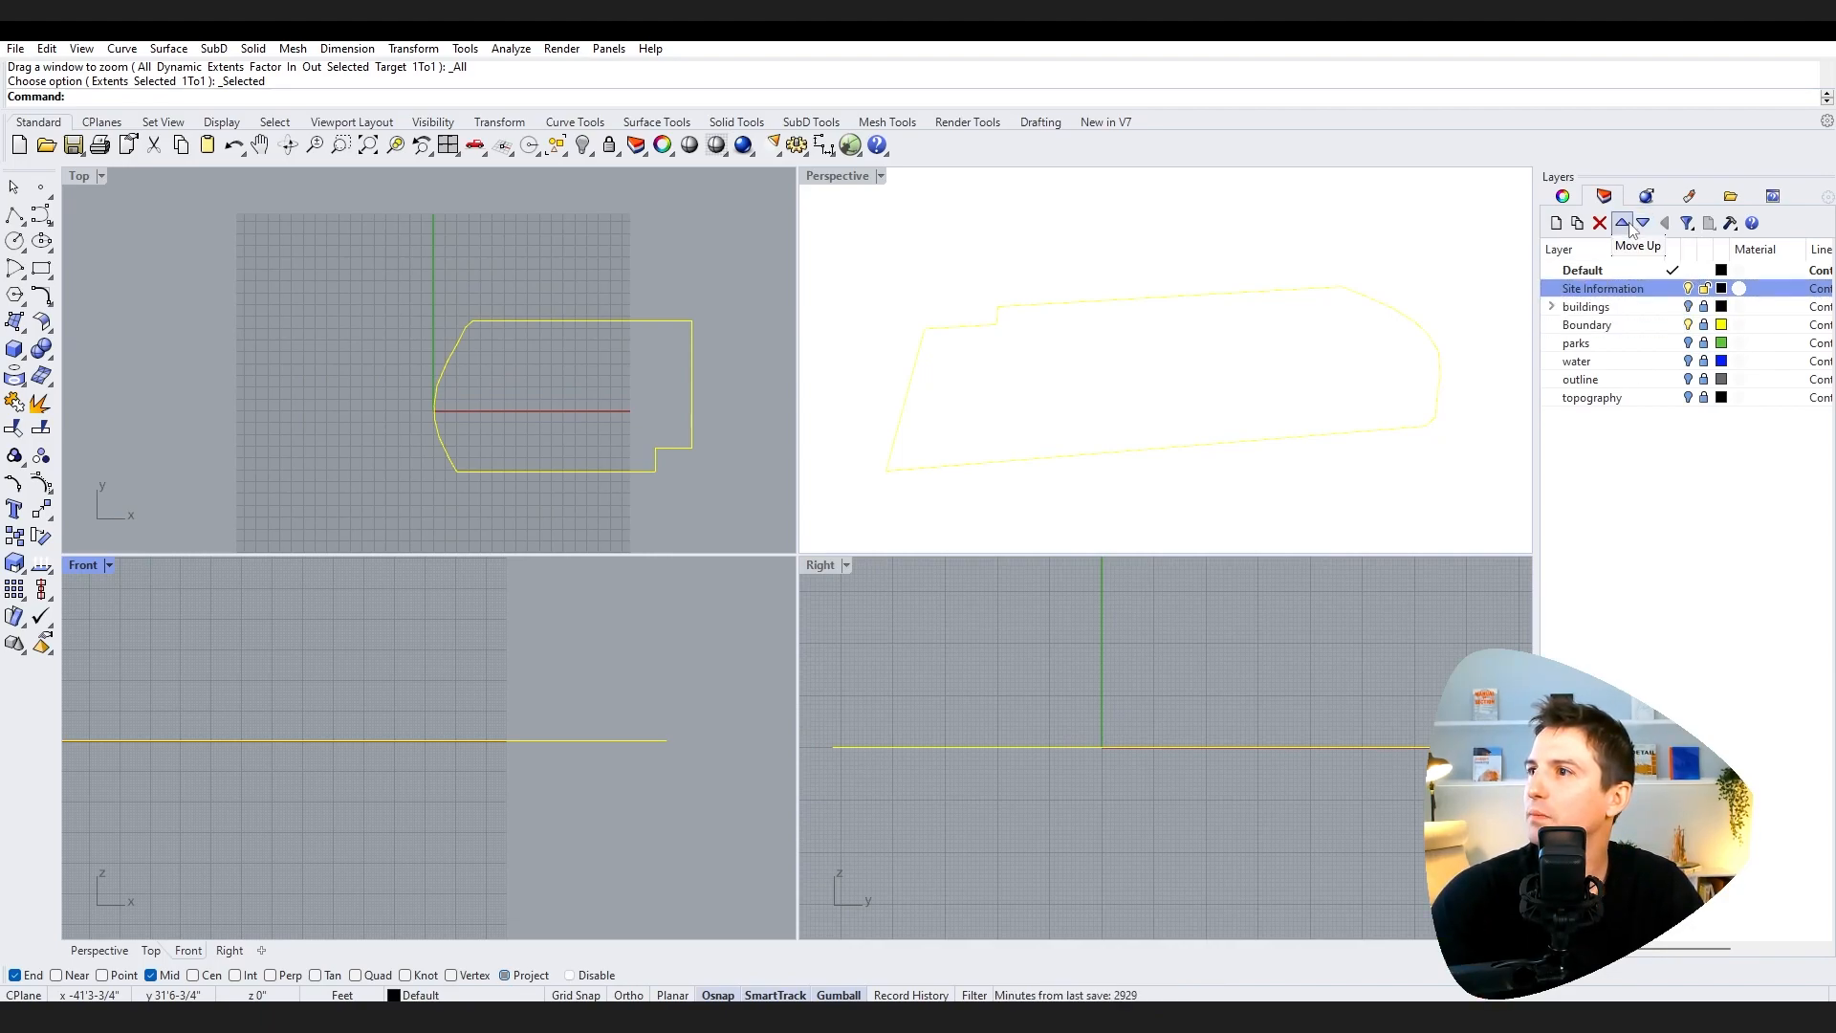
Step: Nest the buildings through topography layers under Site Information
{"action": "left_click", "coordinate": [1626, 310]}
{"action": "left_click", "coordinate": [1625, 400], "text": "shift"}
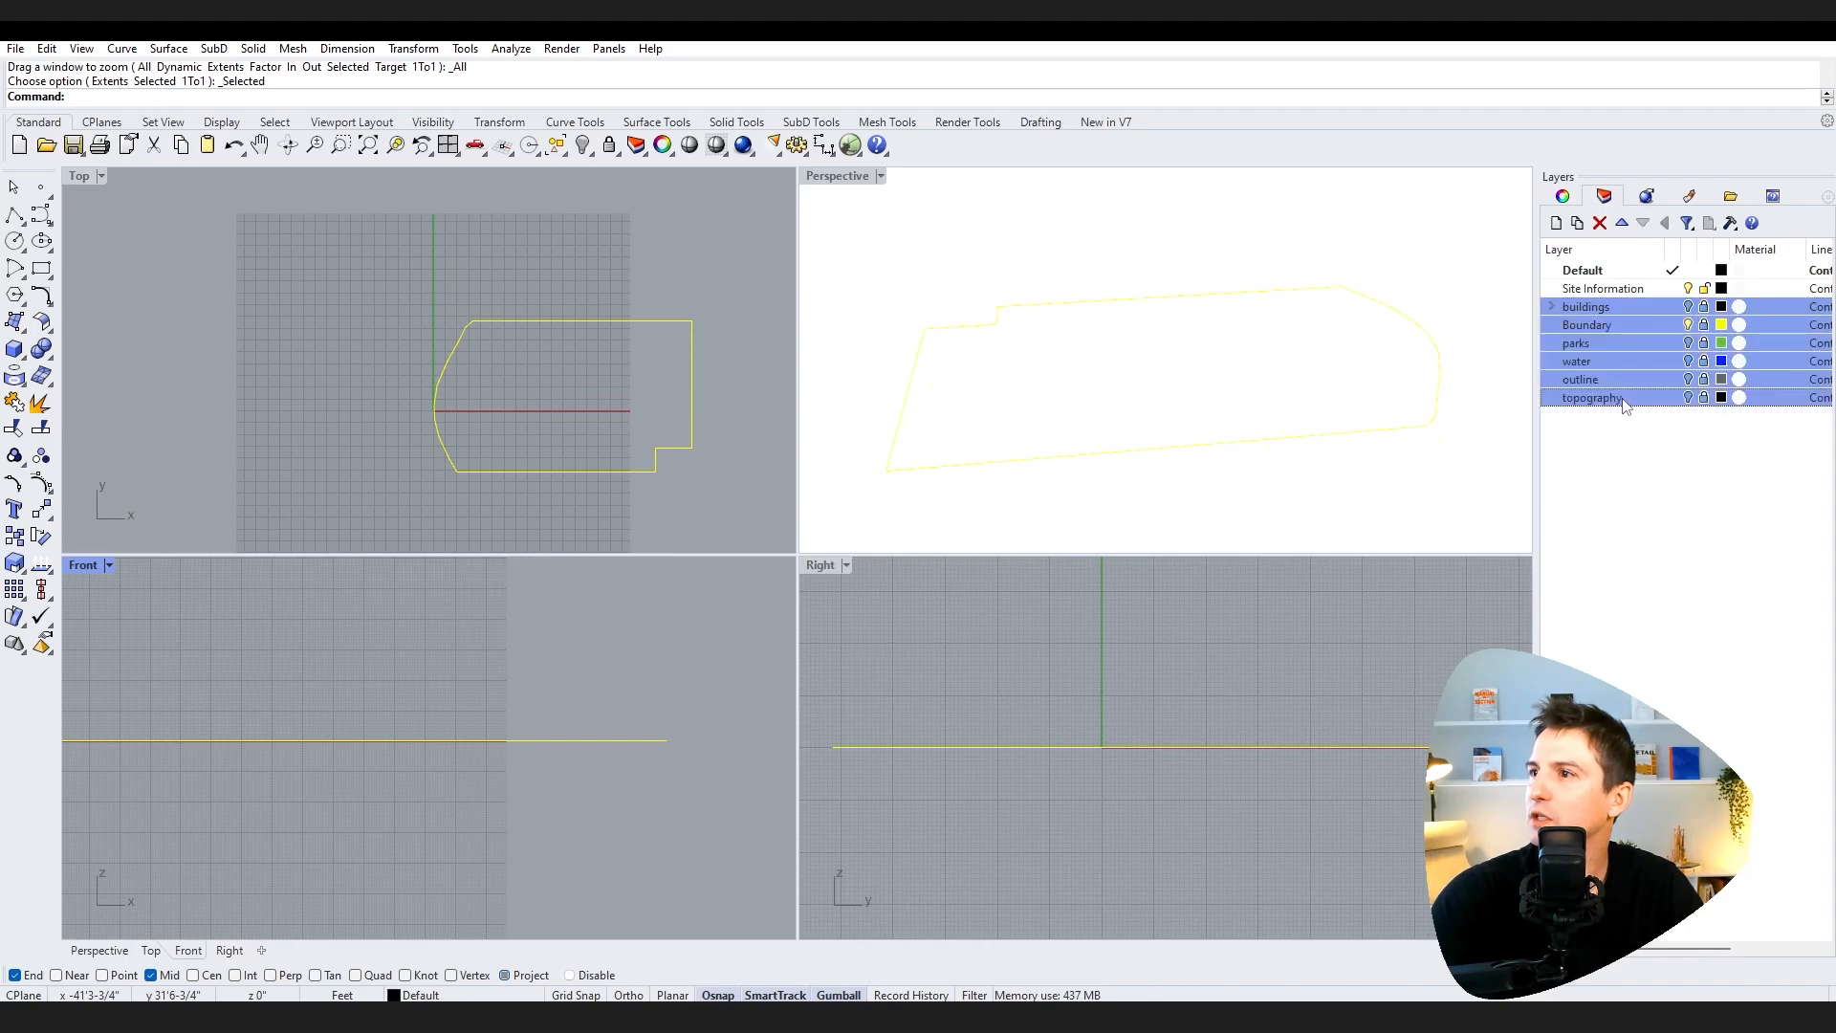
{"action": "left_click_drag", "start_coordinate": [1667, 379], "coordinate": [1625, 290]}
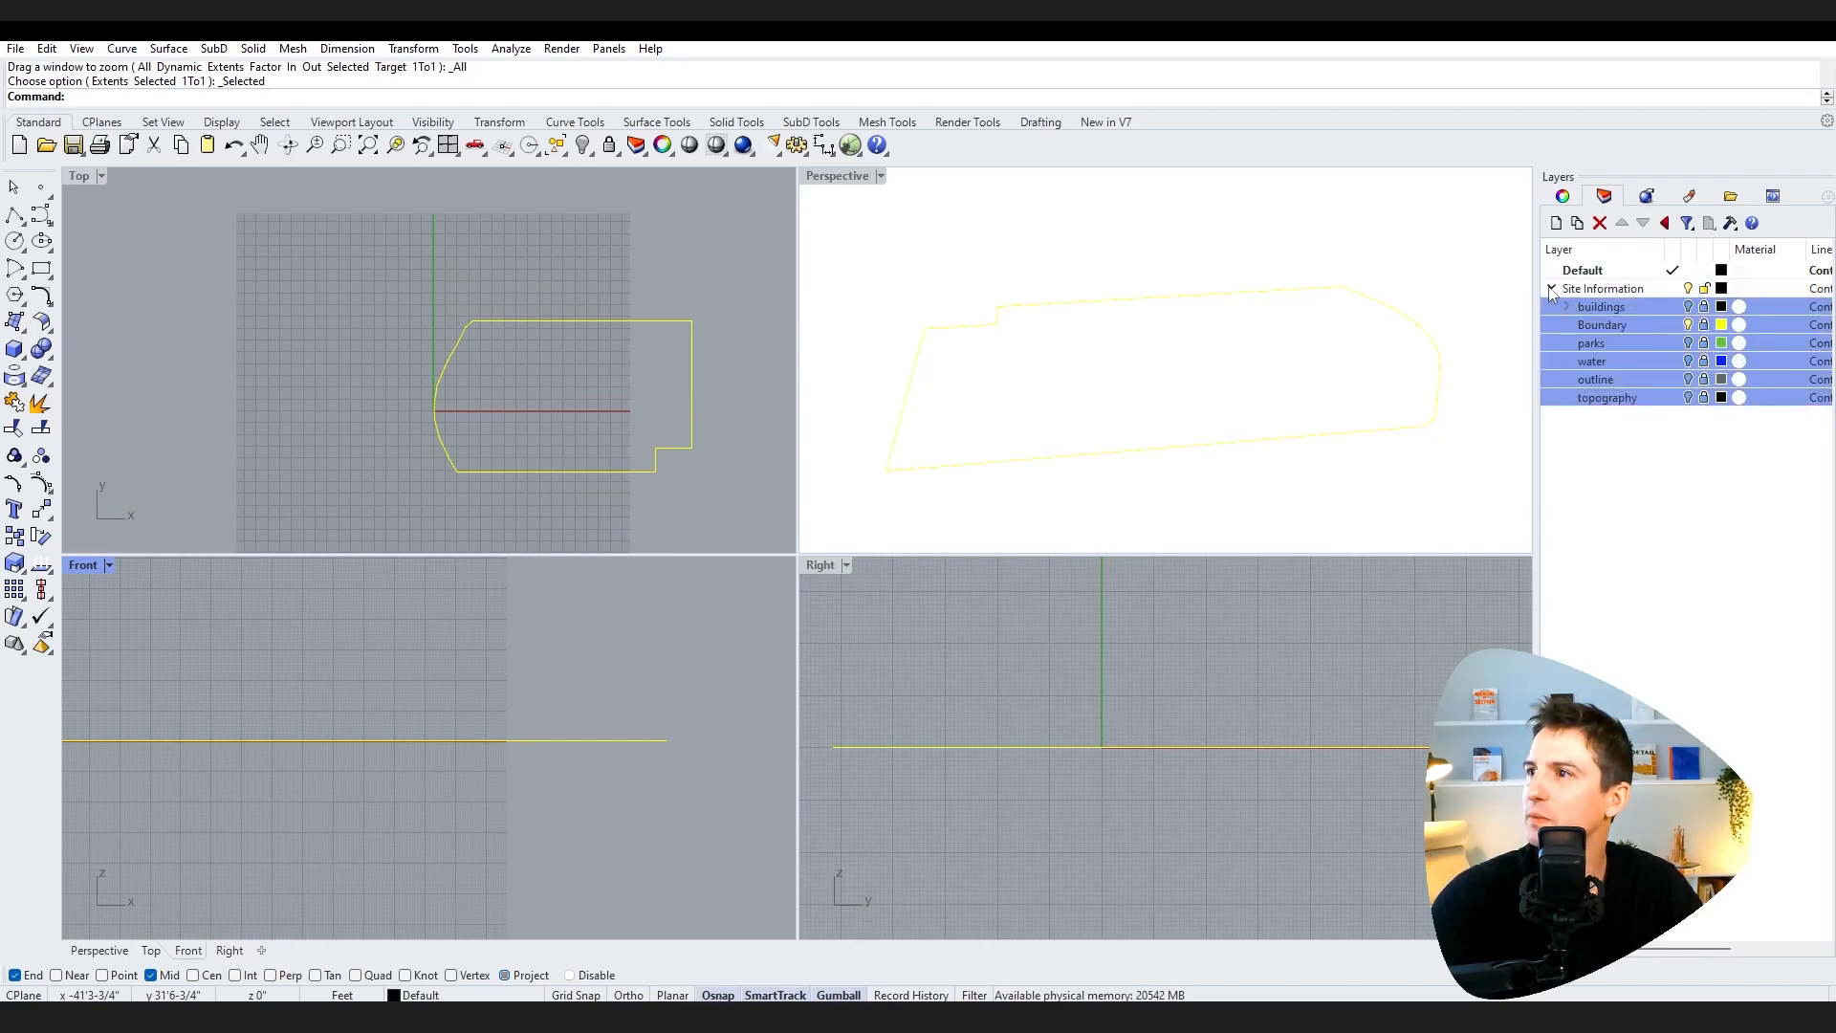
Step: Unlock the Boundary, parks, water, outline and topography sublayers
{"action": "left_click", "coordinate": [1702, 326]}
{"action": "left_click", "coordinate": [1703, 343]}
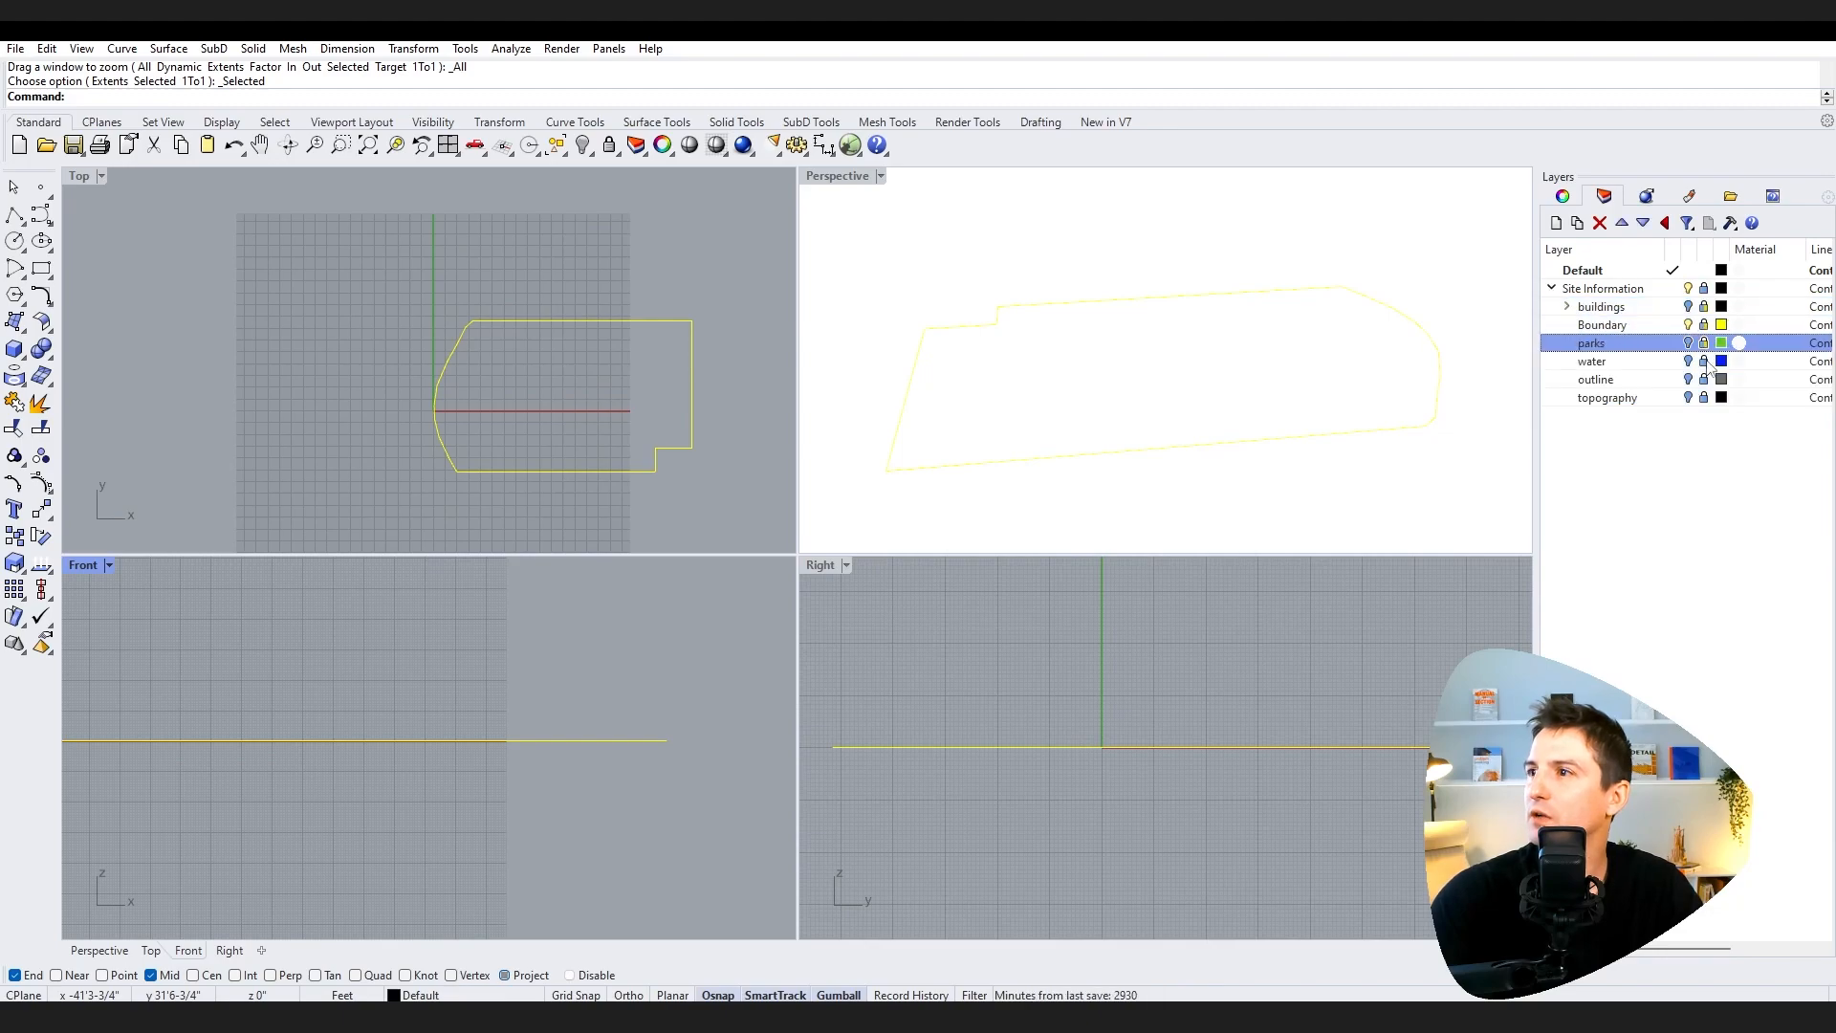
{"action": "left_click", "coordinate": [1702, 361]}
{"action": "left_click", "coordinate": [1703, 379]}
{"action": "left_click", "coordinate": [1703, 397]}
Step: Lock the Site Information parent layer and collapse its group
{"action": "left_click", "coordinate": [1704, 288]}
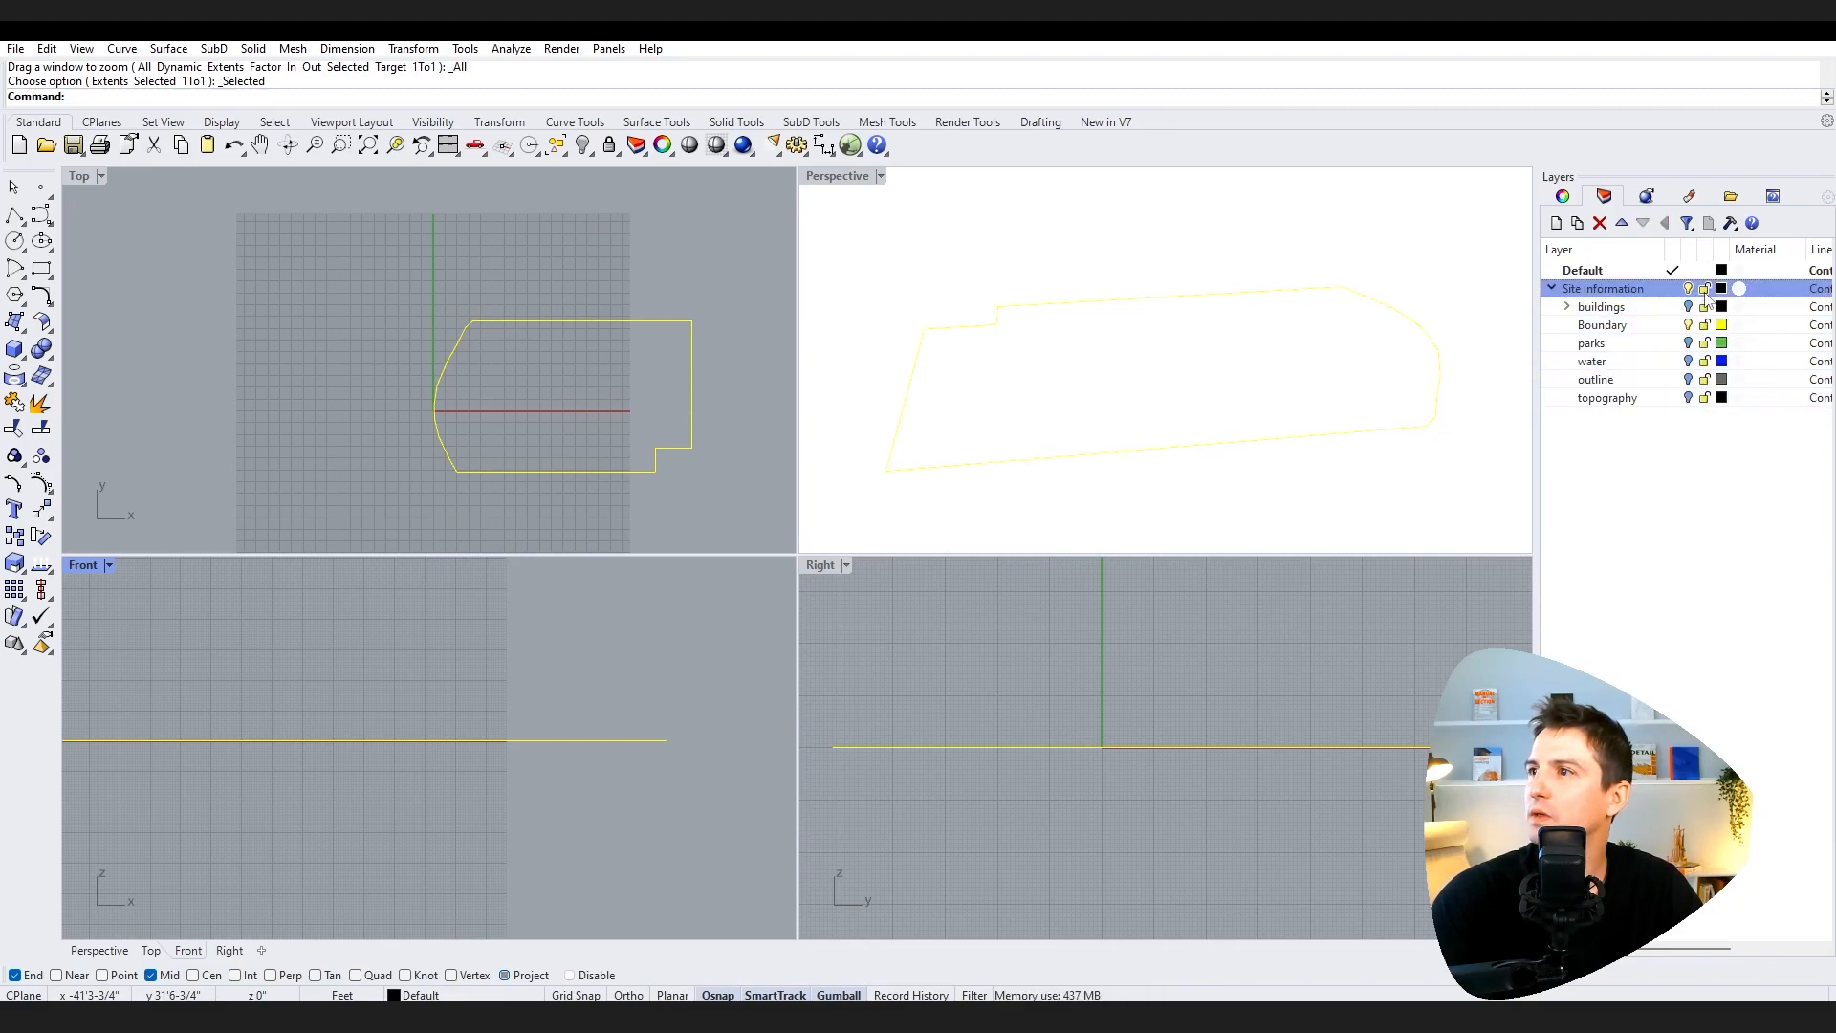
{"action": "left_click", "coordinate": [1704, 289]}
{"action": "left_click", "coordinate": [1689, 288]}
{"action": "left_click", "coordinate": [1689, 289]}
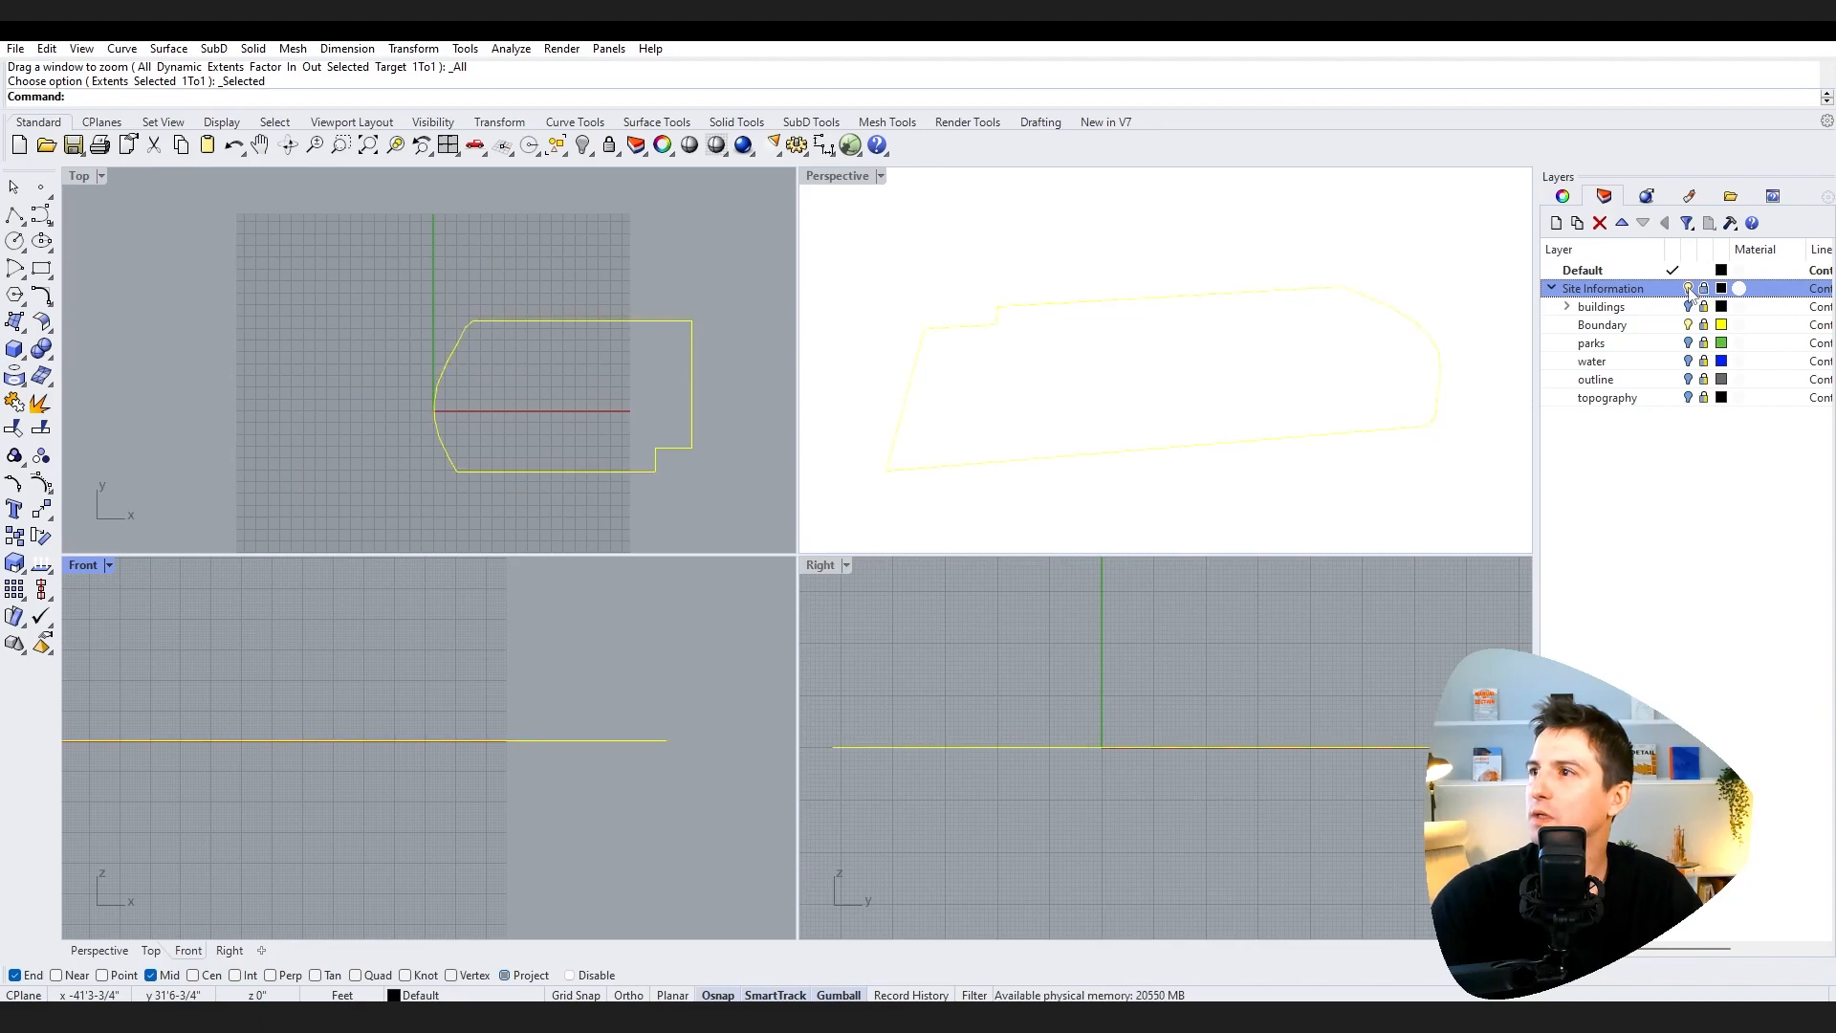
{"action": "left_click", "coordinate": [1552, 289]}
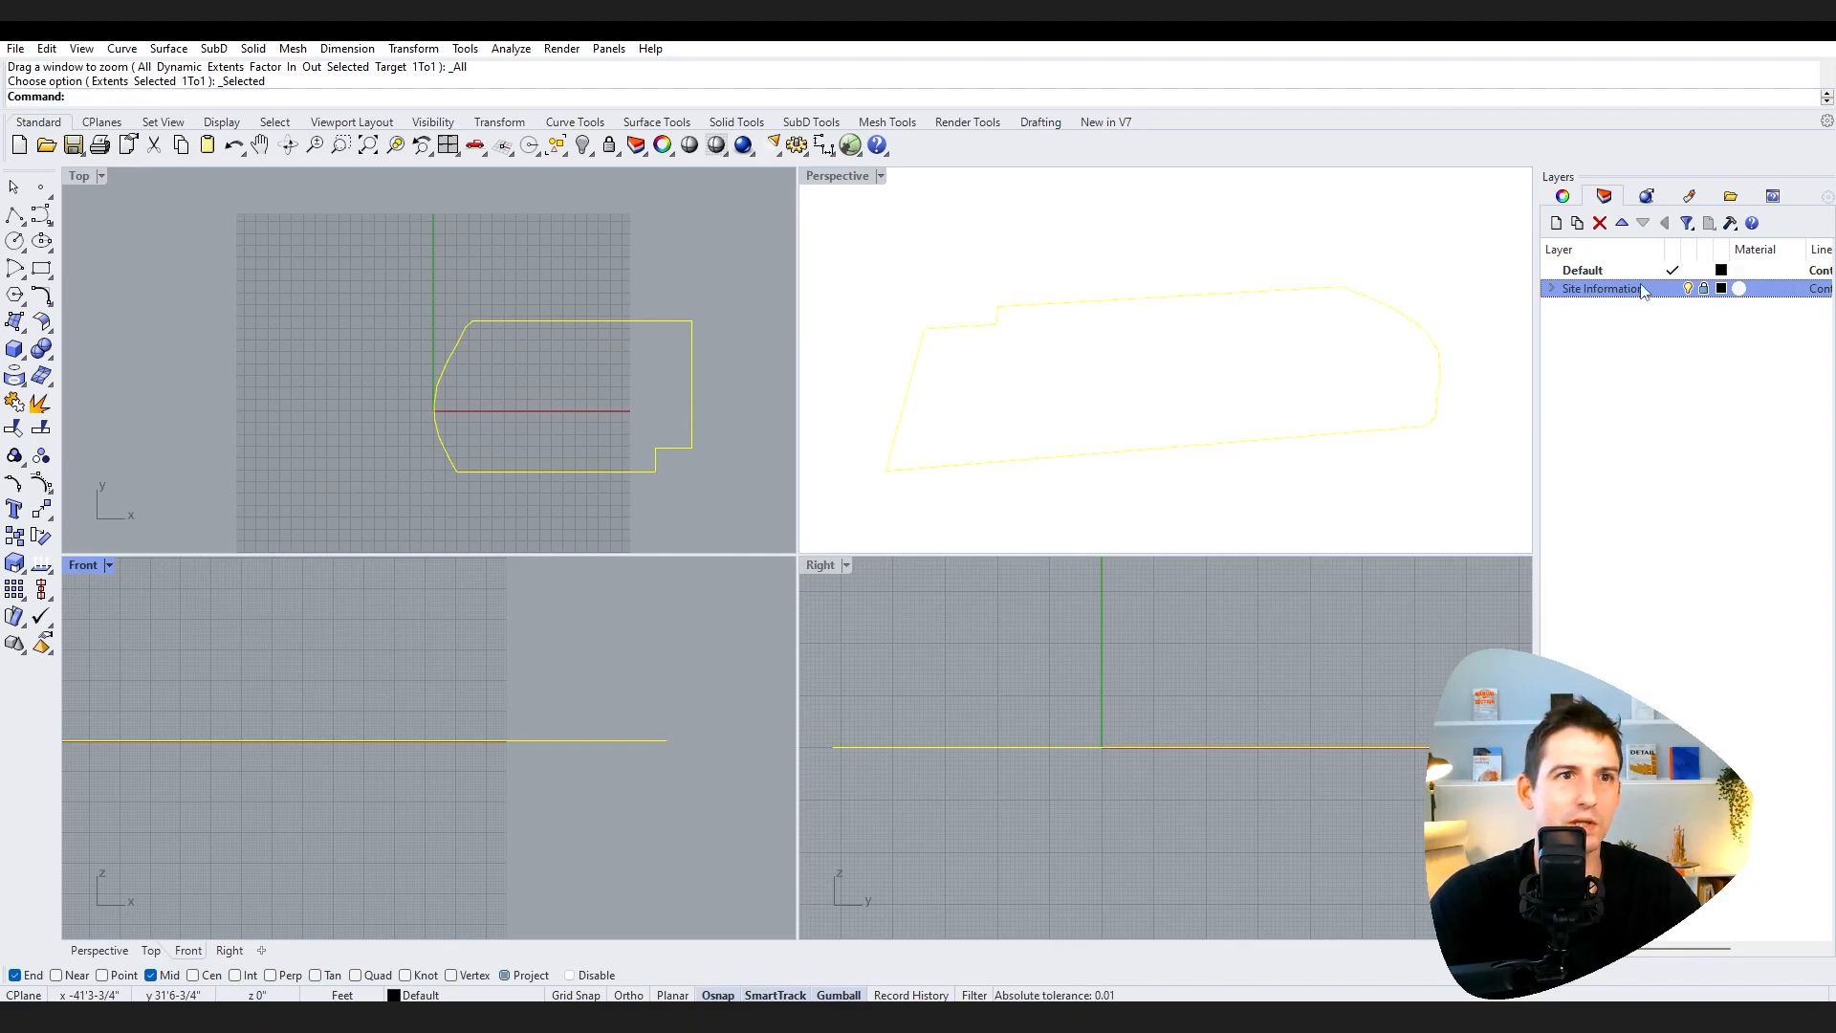
Step: Add three new layers below Site Information
{"action": "left_click", "coordinate": [1717, 381]}
{"action": "left_click", "coordinate": [1588, 268]}
{"action": "left_click", "coordinate": [1662, 335]}
{"action": "left_click", "coordinate": [1556, 222]}
{"action": "left_click", "coordinate": [1555, 223]}
{"action": "left_click", "coordinate": [1556, 223]}
Step: Rename the three new layers Concept 1, Concept 2 and Concept 3
{"action": "double_click", "coordinate": [1601, 308]}
{"action": "left_click", "coordinate": [1602, 308]}
{"action": "type", "text": "Co"}
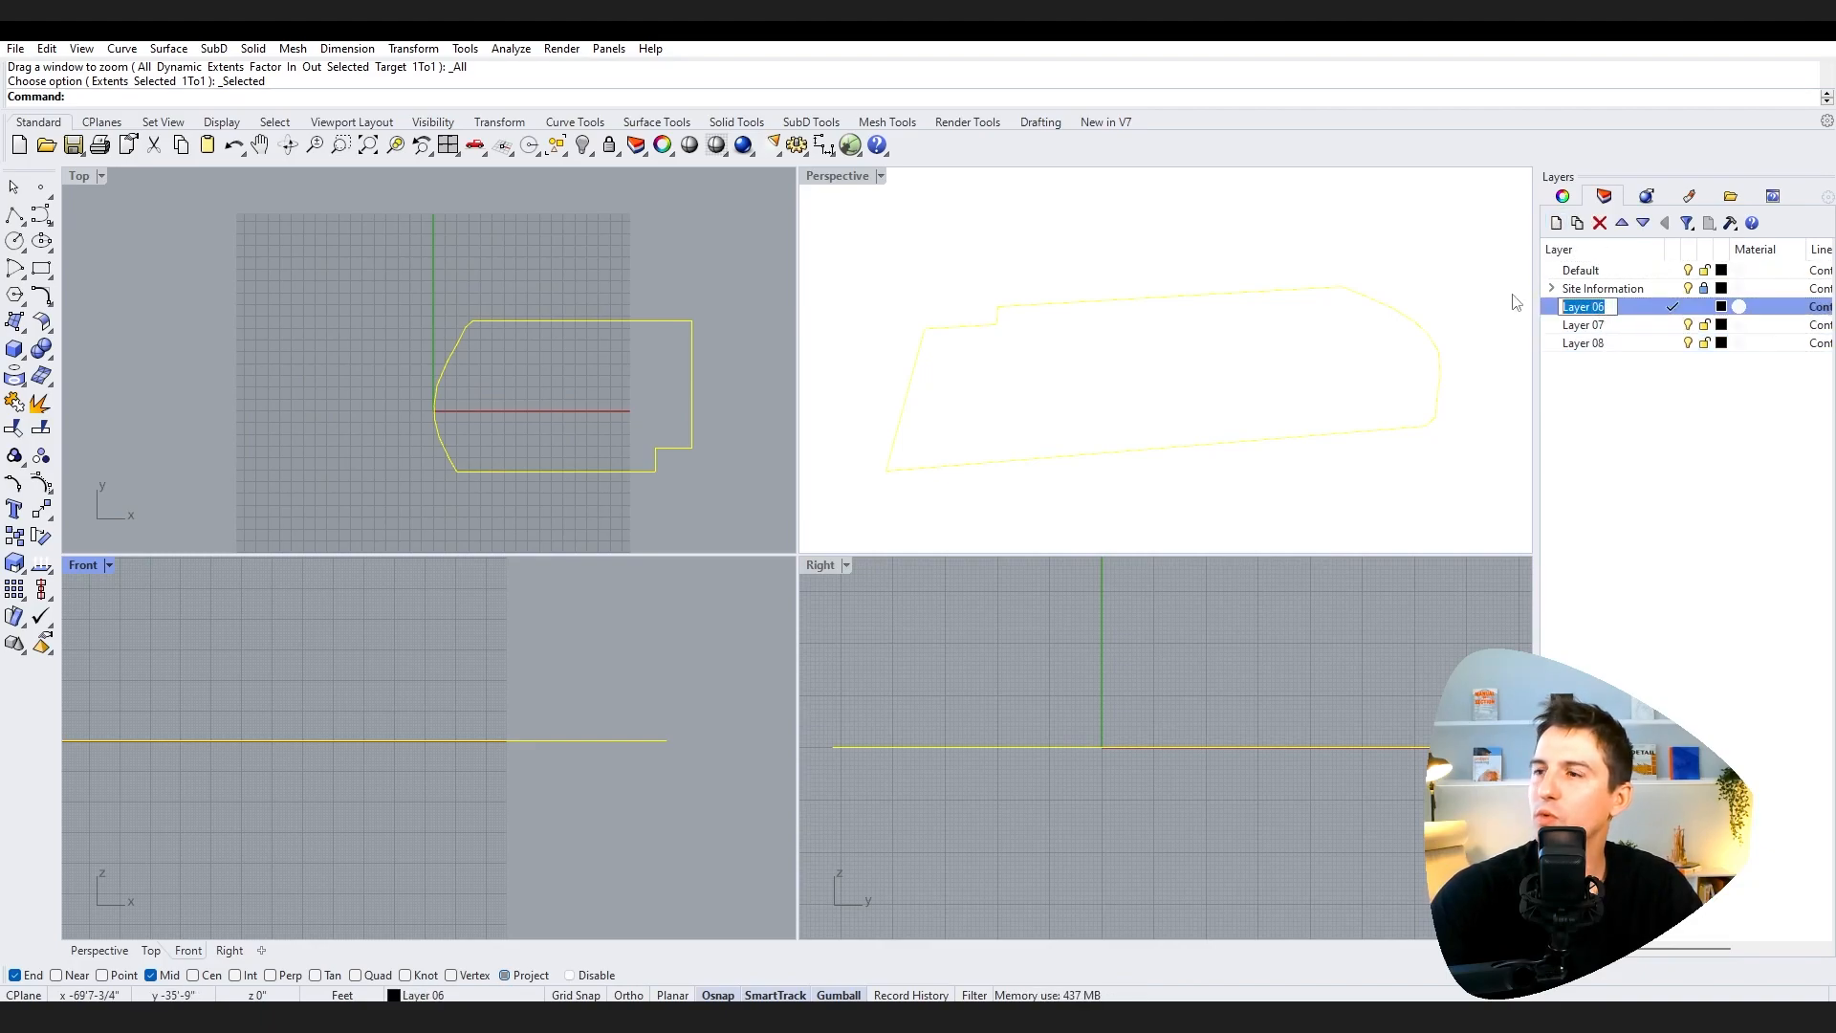
{"action": "type", "text": "mce"}
{"action": "key", "text": "BackSpace"}
{"action": "key", "text": "BackSpace"}
{"action": "key", "text": "BackSpace"}
{"action": "type", "text": "ncept 1"}
{"action": "double_click", "coordinate": [1590, 326]}
{"action": "type", "text": "Concept 2"}
{"action": "double_click", "coordinate": [1589, 344]}
{"action": "type", "text": "Concept 3"}
{"action": "left_click", "coordinate": [1664, 472]}
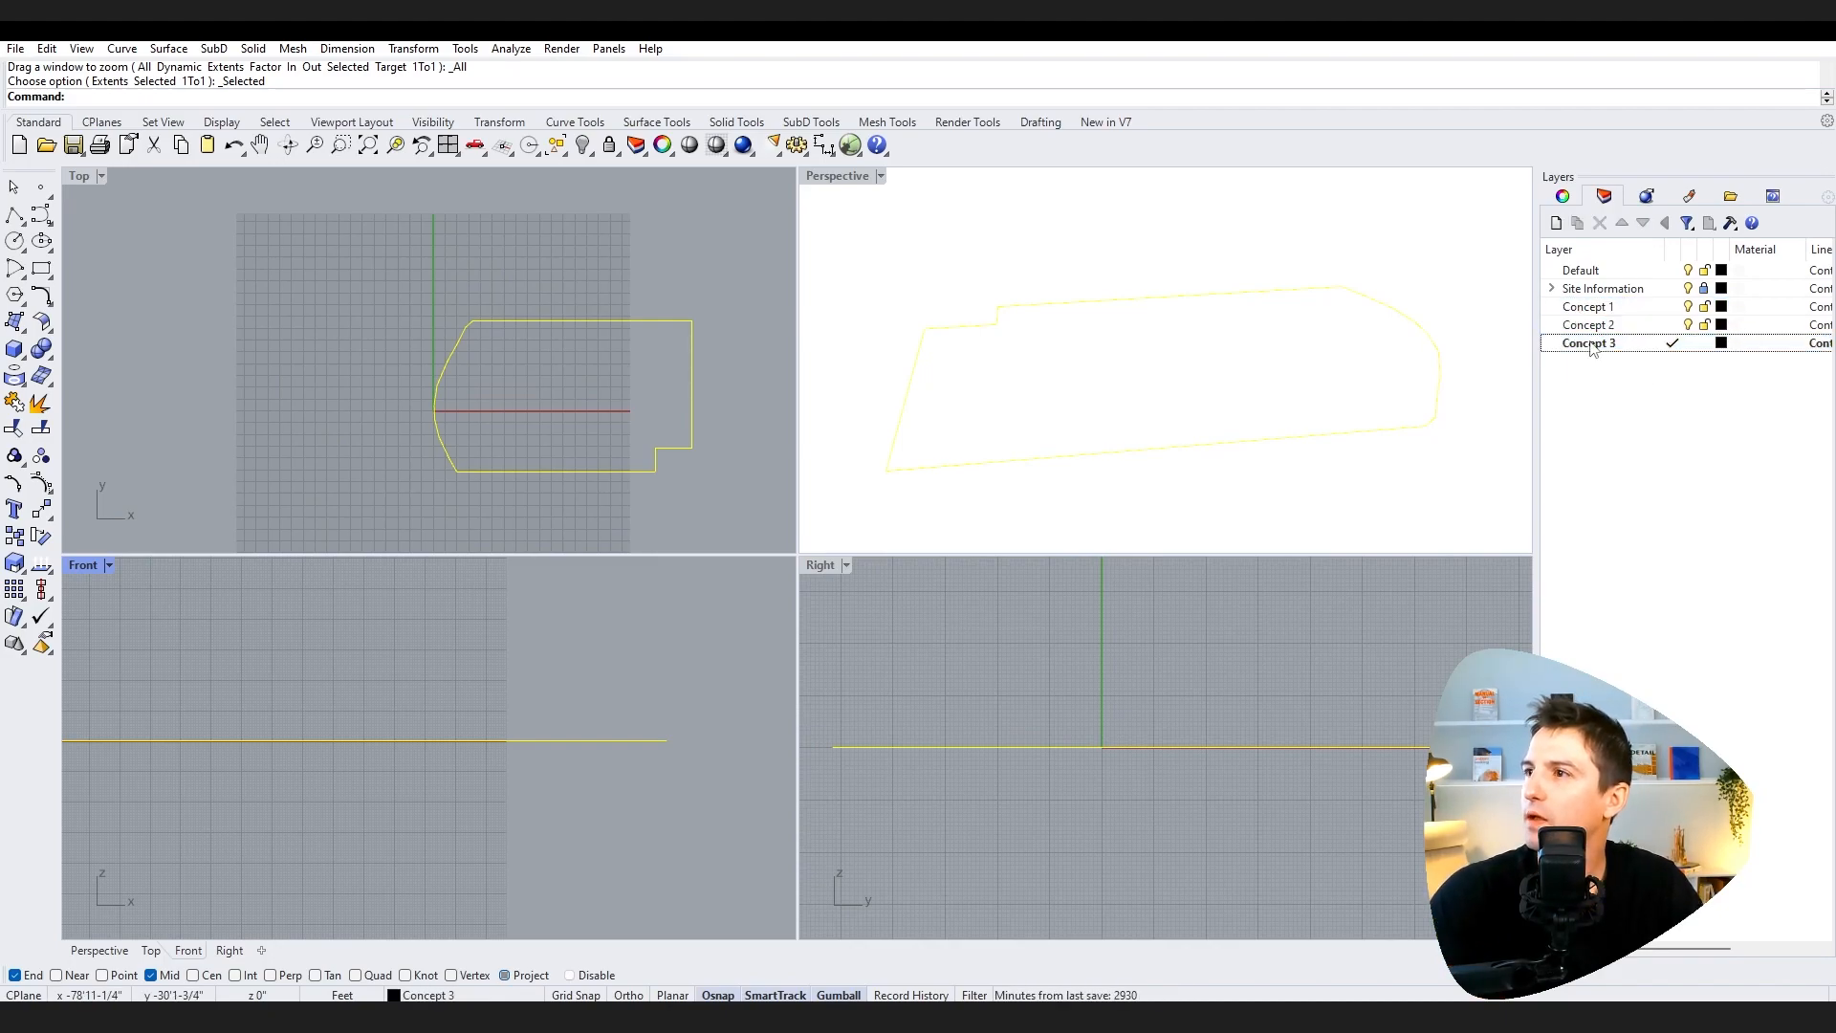
Step: Make Concept 1 the current layer
{"action": "double_click", "coordinate": [1604, 311]}
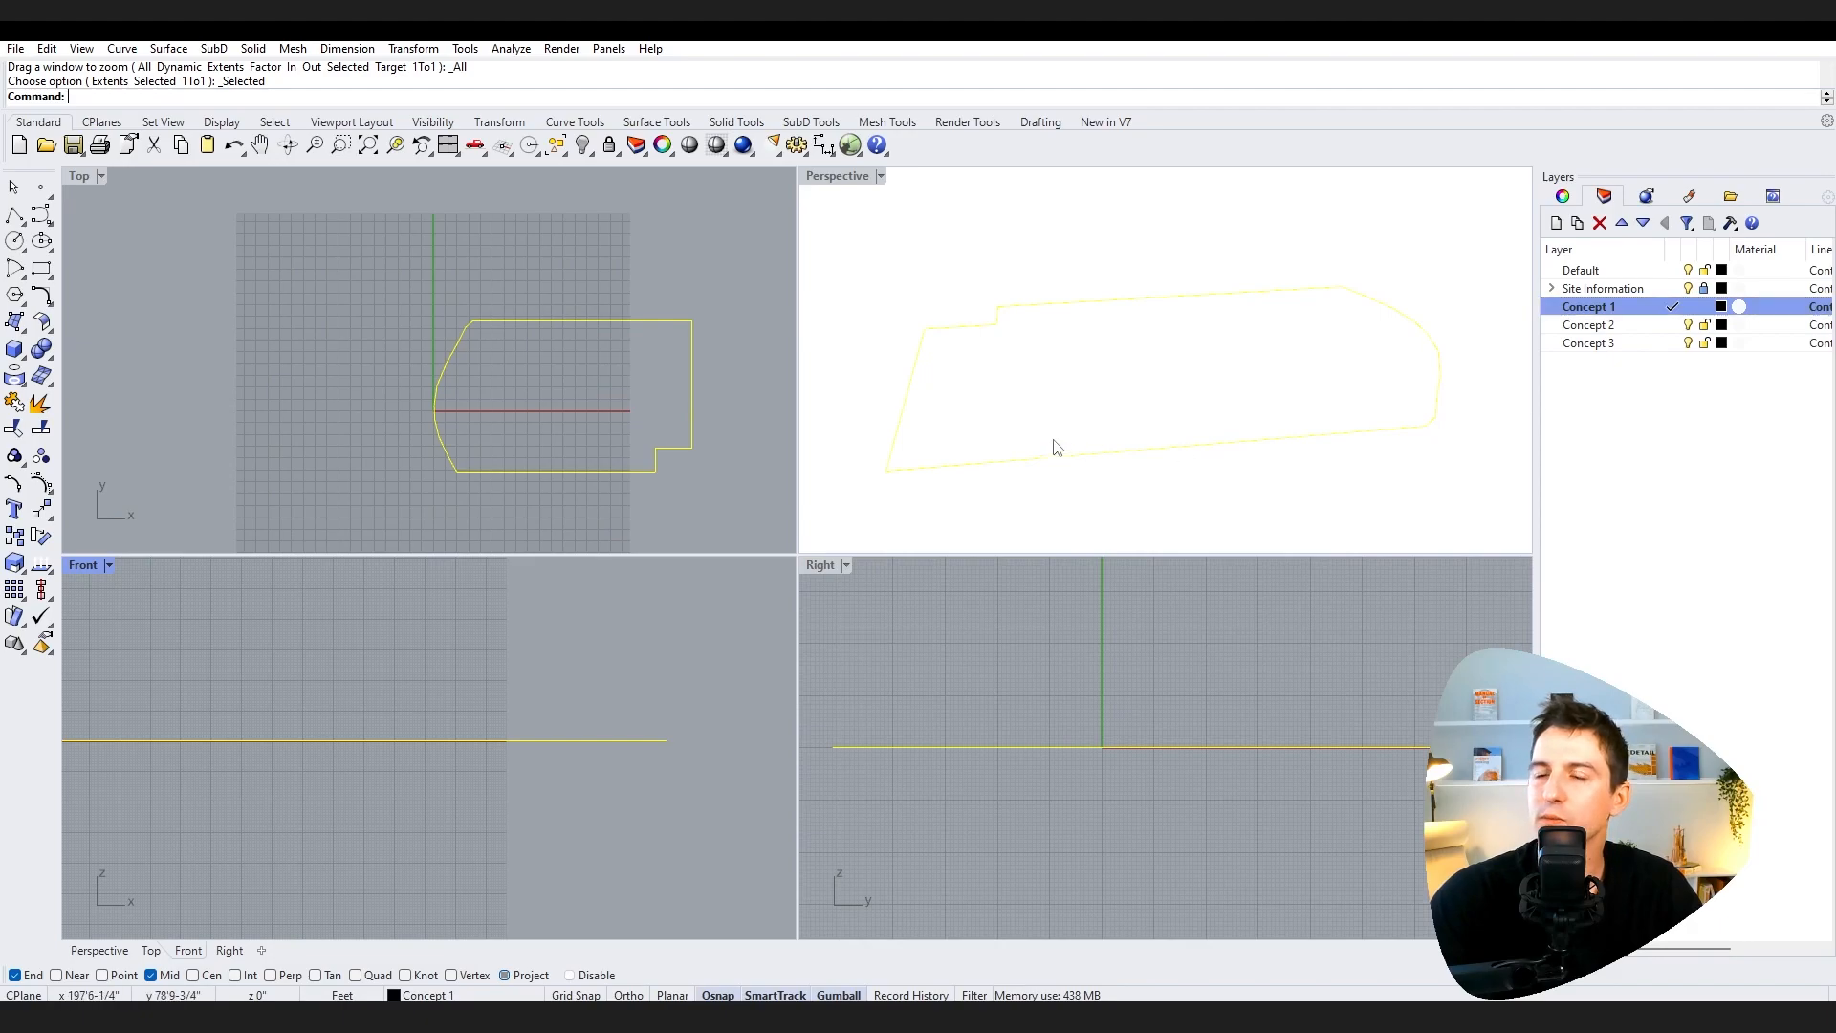
{"action": "middle_click", "coordinate": [585, 360]}
{"action": "scroll", "coordinate": [455, 357], "scroll_direction": "up", "scroll_amount": 6}
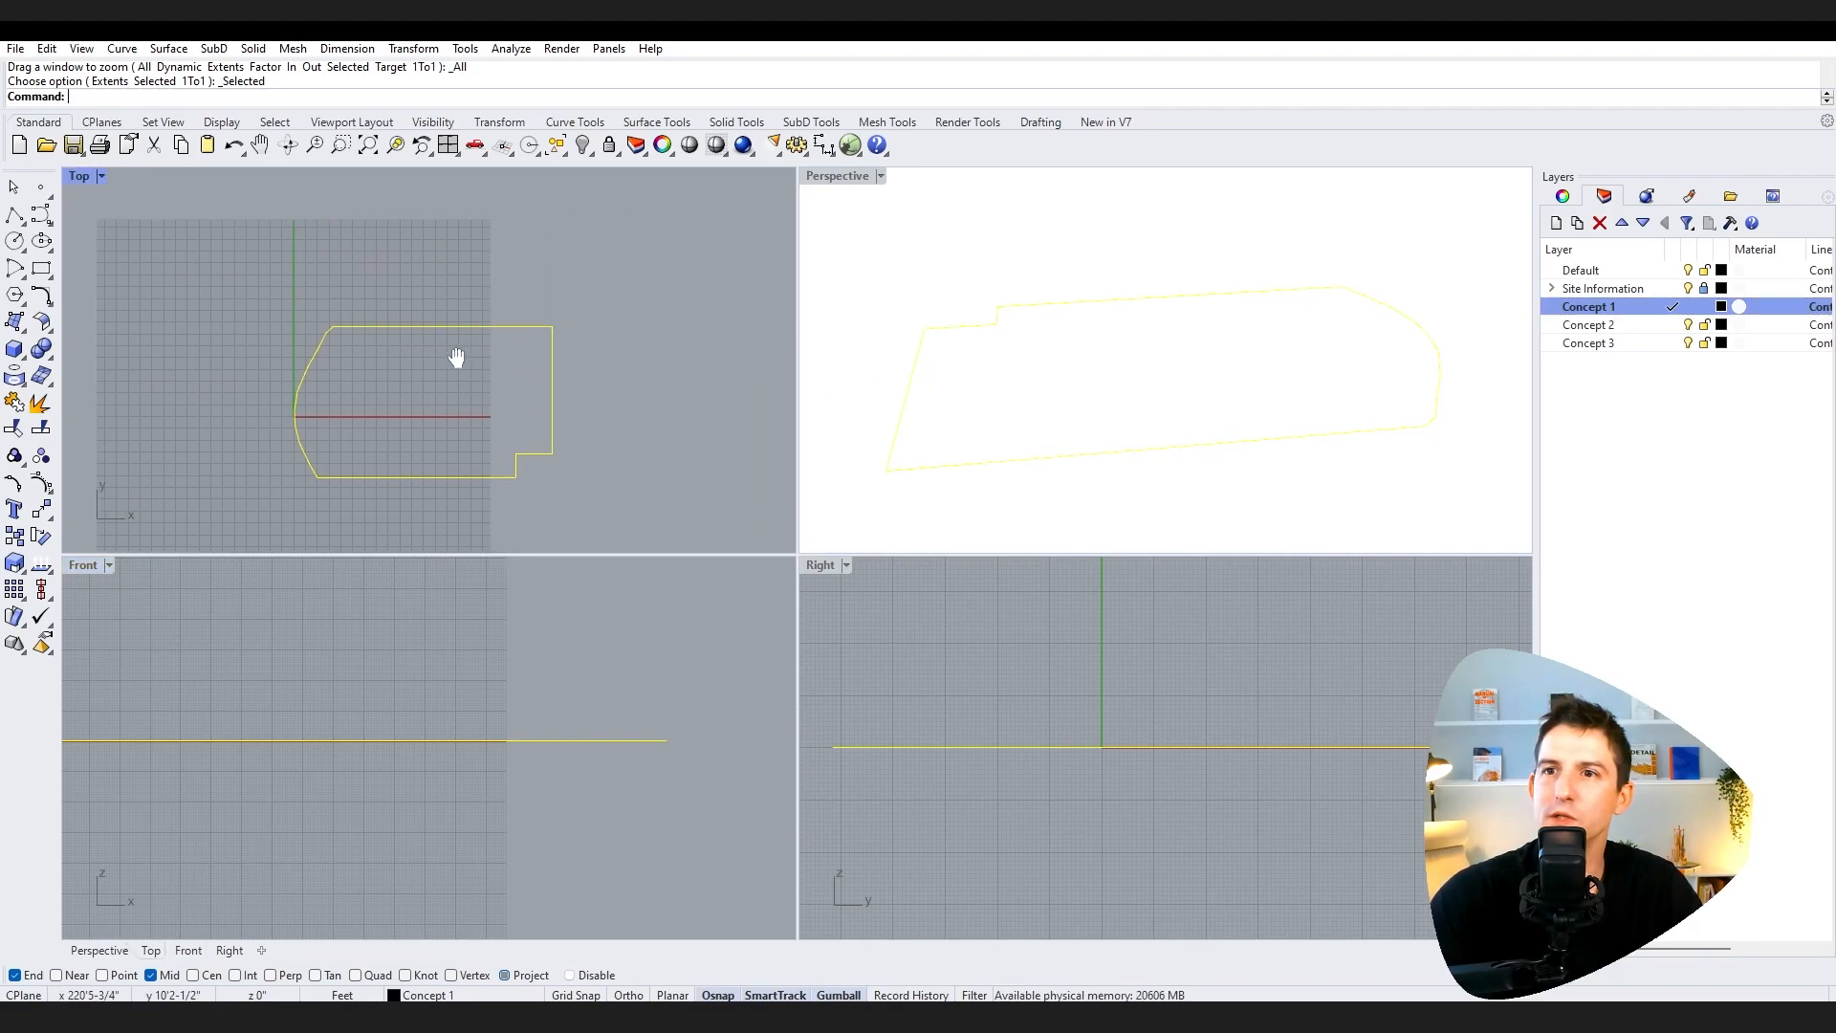
{"action": "scroll", "coordinate": [479, 421], "scroll_direction": "down", "scroll_amount": 4}
{"action": "right_click_drag", "start_coordinate": [476, 434], "coordinate": [455, 386]}
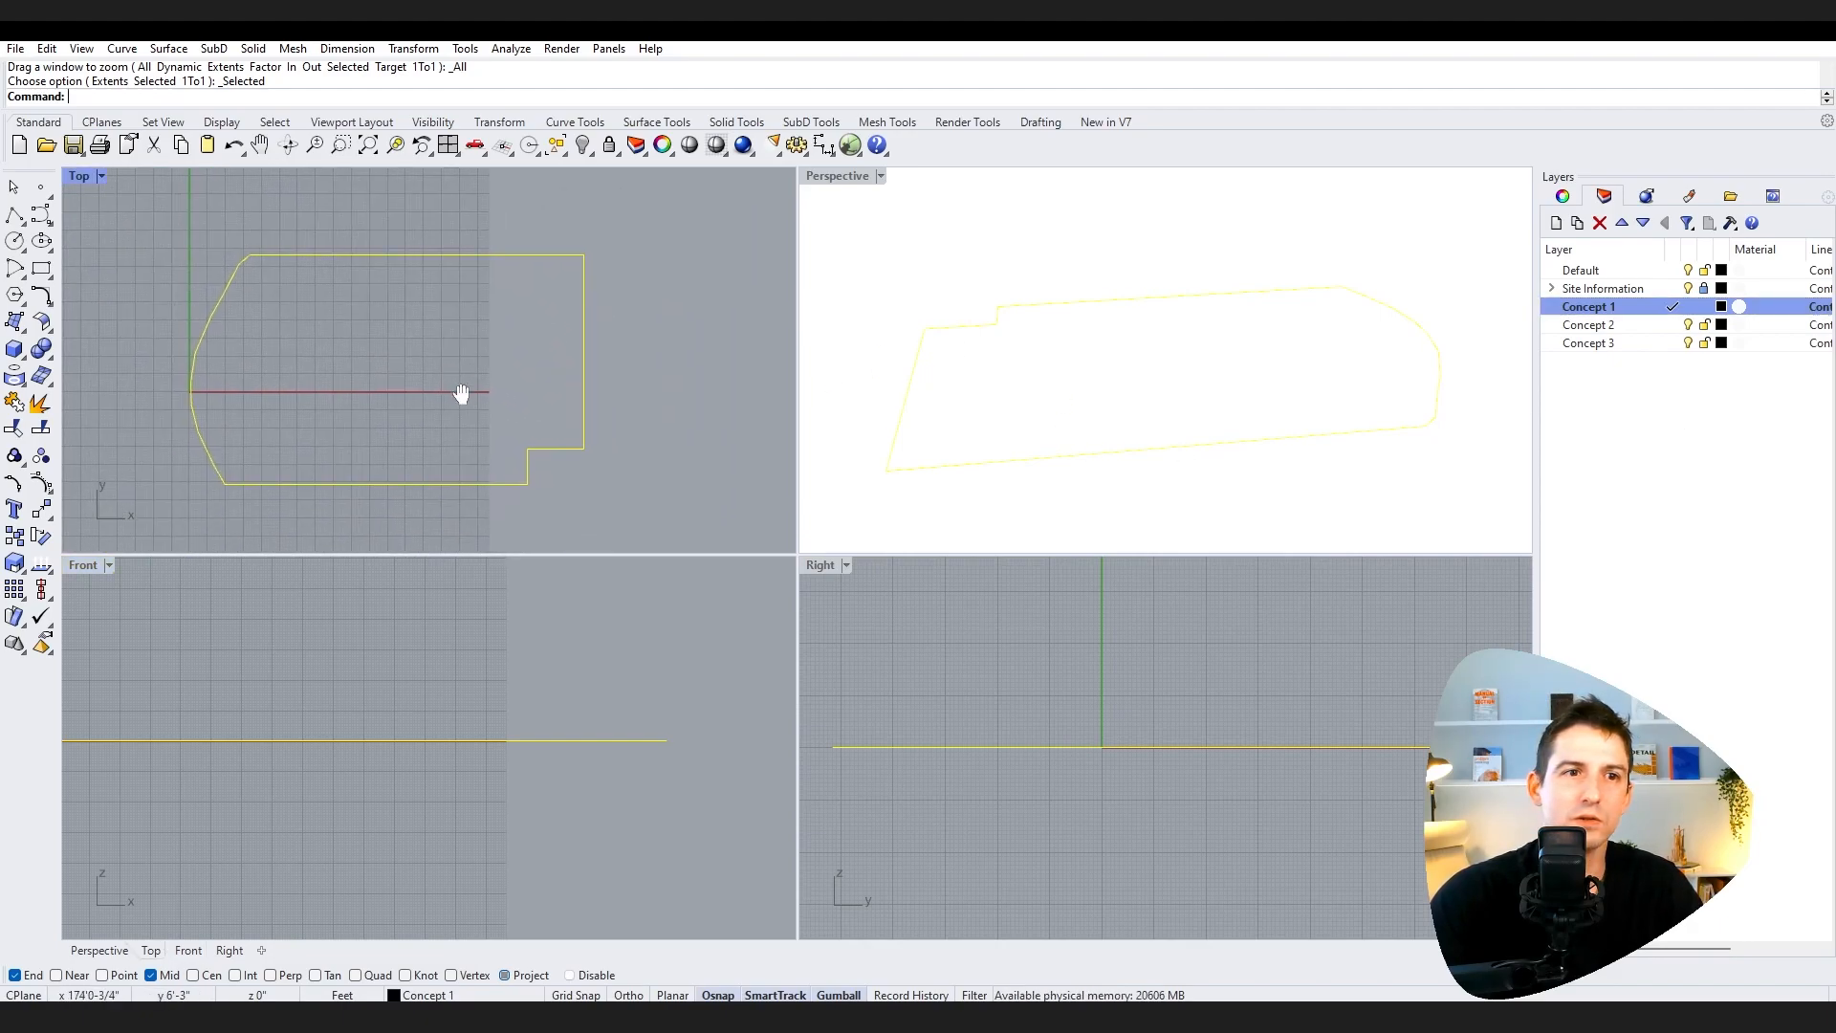